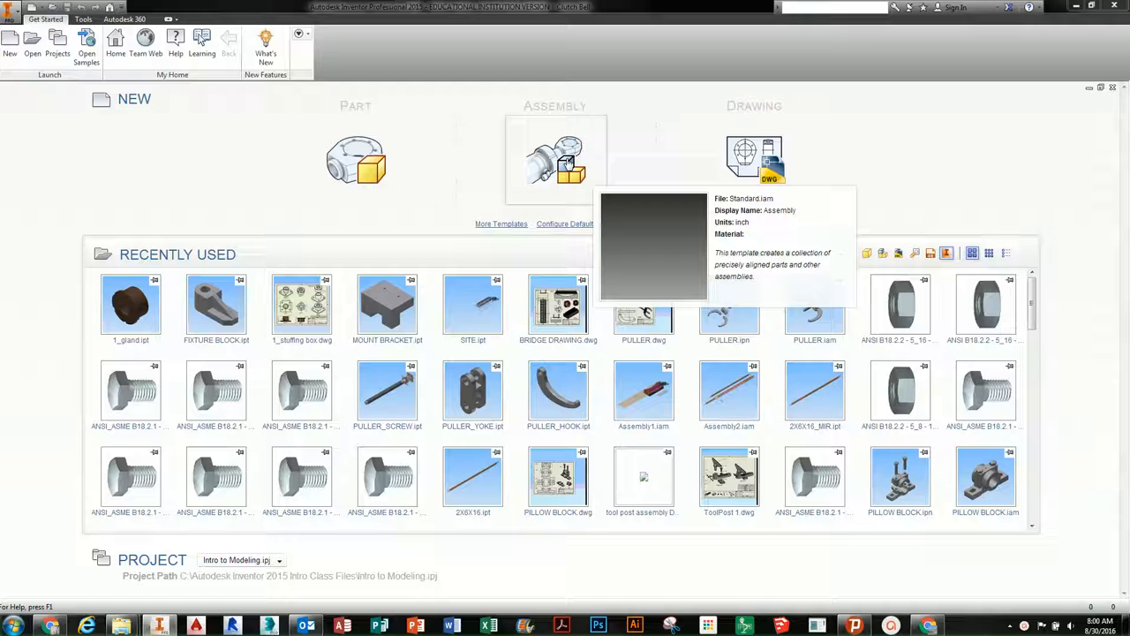
- Create a new assembly from the metric Standard (DIN).iam template
{"action": "left_click", "coordinate": [11, 11]}
{"action": "left_click", "coordinate": [28, 52]}
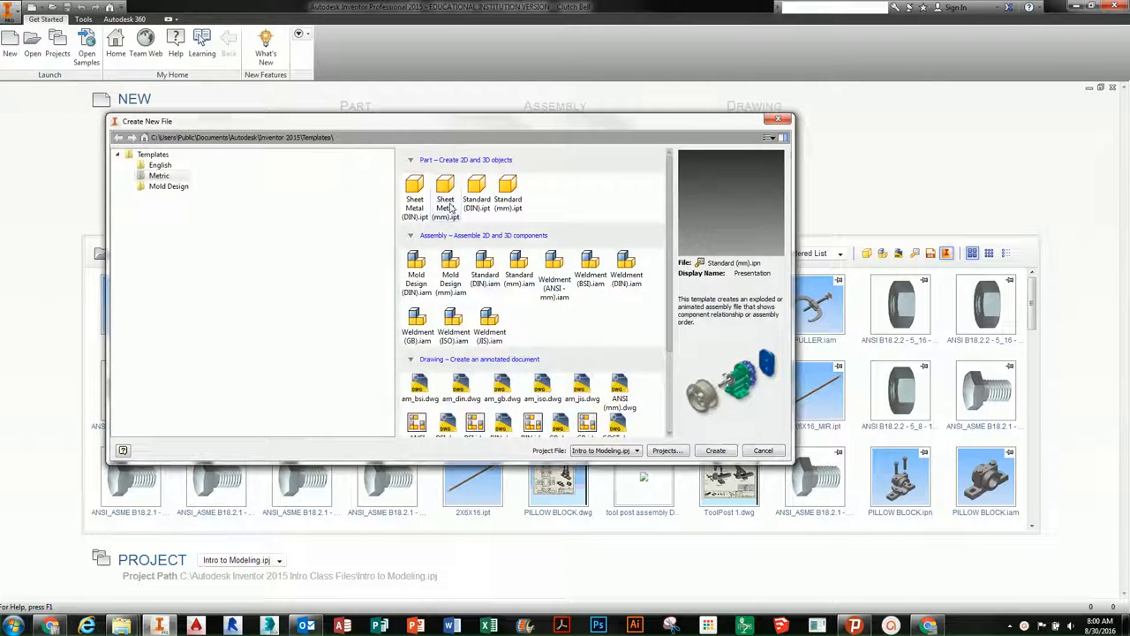
{"action": "left_click", "coordinate": [477, 281]}
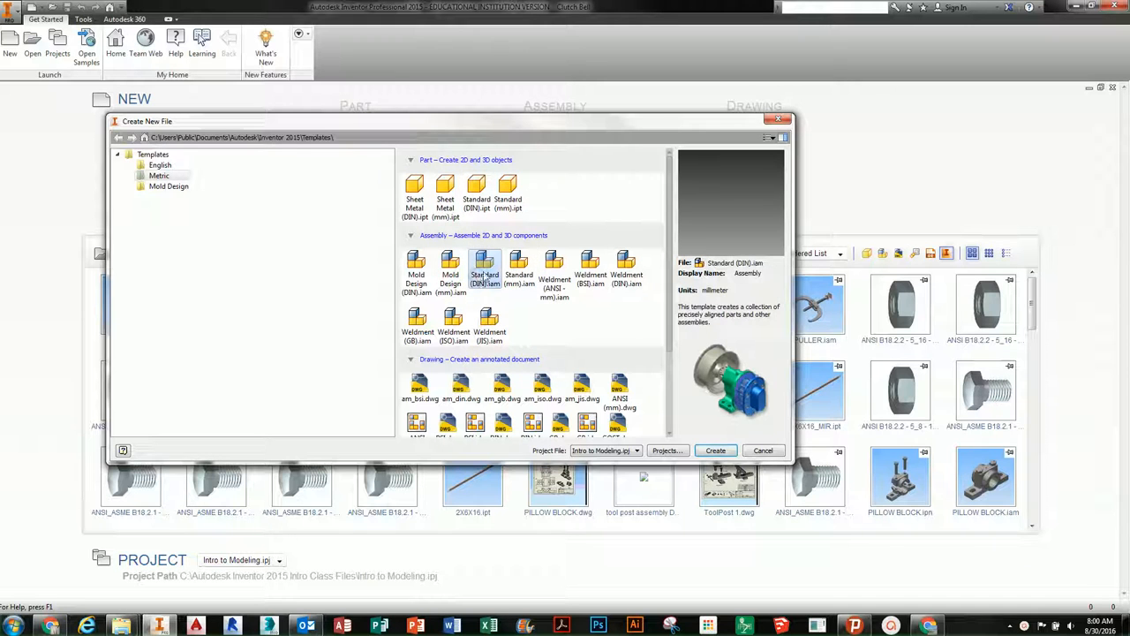
{"action": "left_click", "coordinate": [712, 451]}
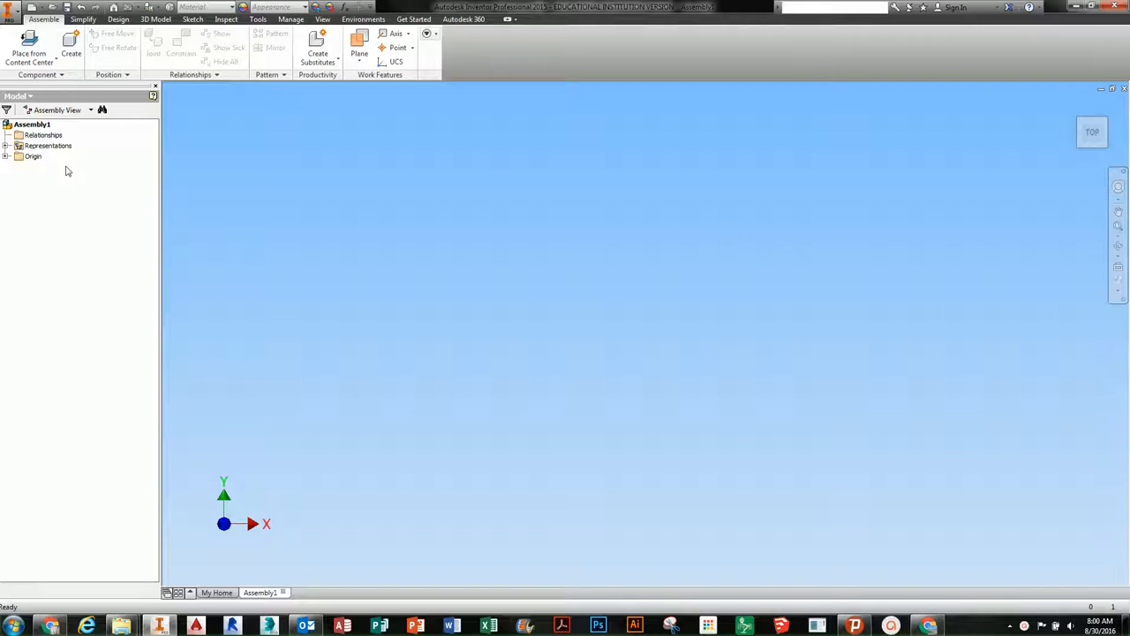
- Load the RBlock part from the Engine folder for placement in the assembly
{"action": "left_click", "coordinate": [41, 64]}
{"action": "left_click", "coordinate": [34, 85]}
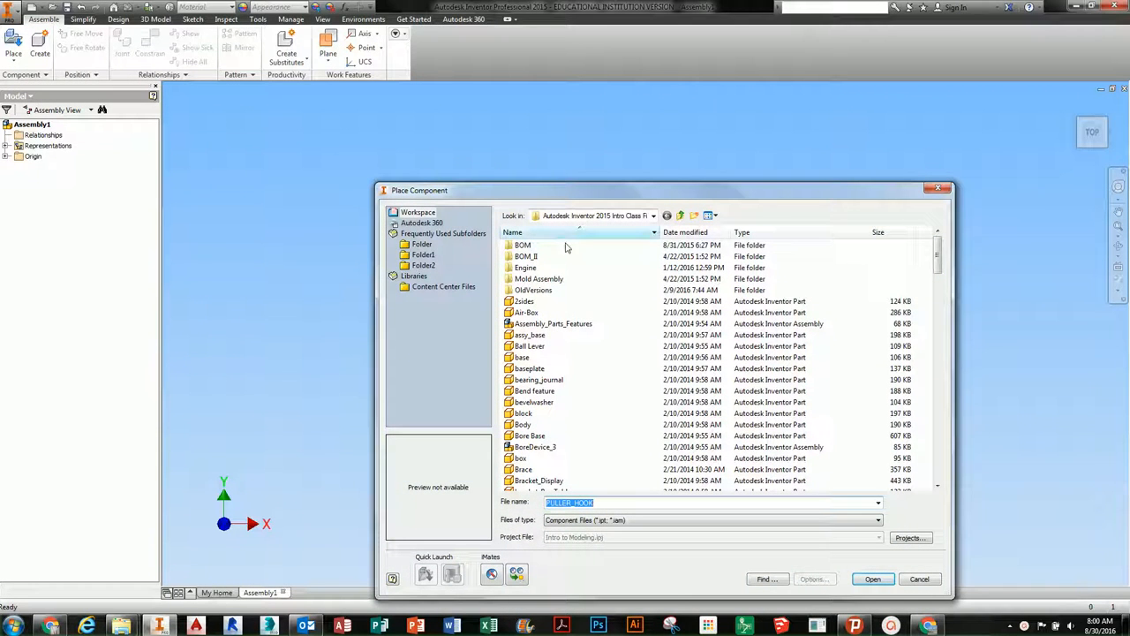
{"action": "double_click", "coordinate": [528, 267]}
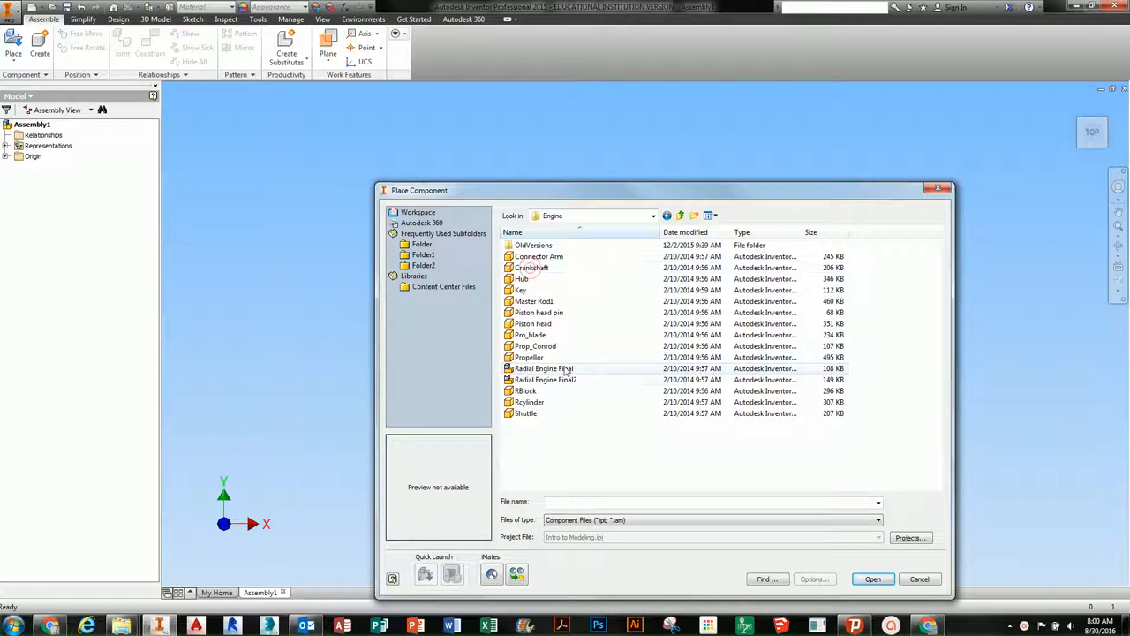
{"action": "left_click", "coordinate": [535, 391]}
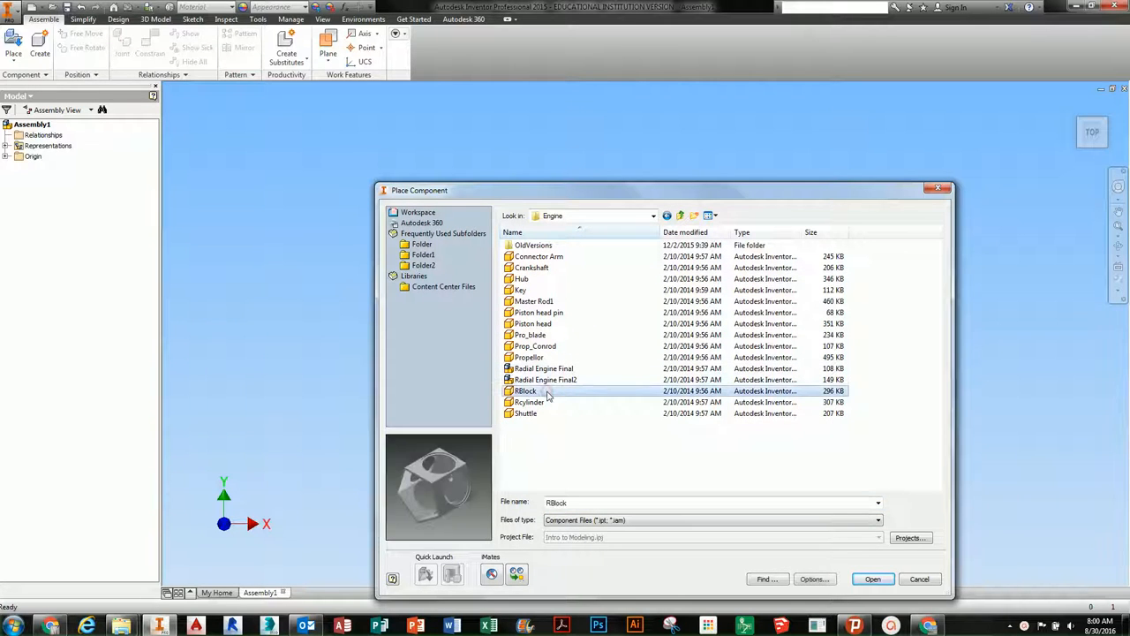
{"action": "left_click", "coordinate": [871, 580]}
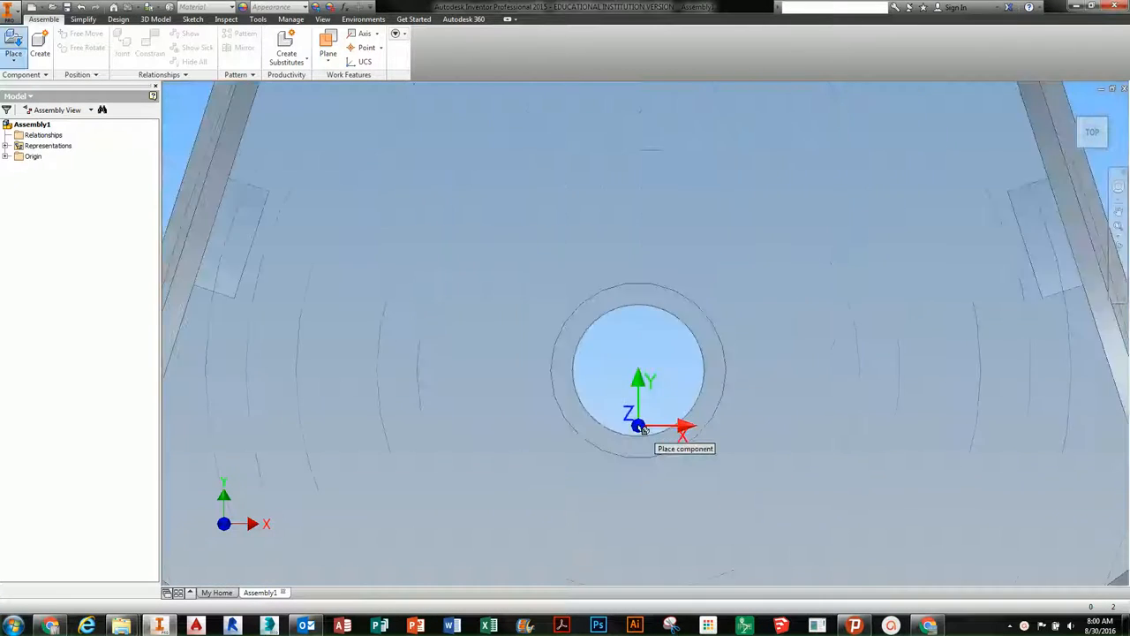
- Rotate the RBlock preview twice by 90° about the X axis
{"action": "scroll", "coordinate": [639, 428], "scroll_direction": "down", "scroll_amount": 5}
{"action": "scroll", "coordinate": [676, 369], "scroll_direction": "up", "scroll_amount": 3}
{"action": "scroll", "coordinate": [717, 303], "scroll_direction": "down", "scroll_amount": 3}
{"action": "middle_click_drag", "start_coordinate": [717, 303], "coordinate": [657, 325], "text": "shift"}
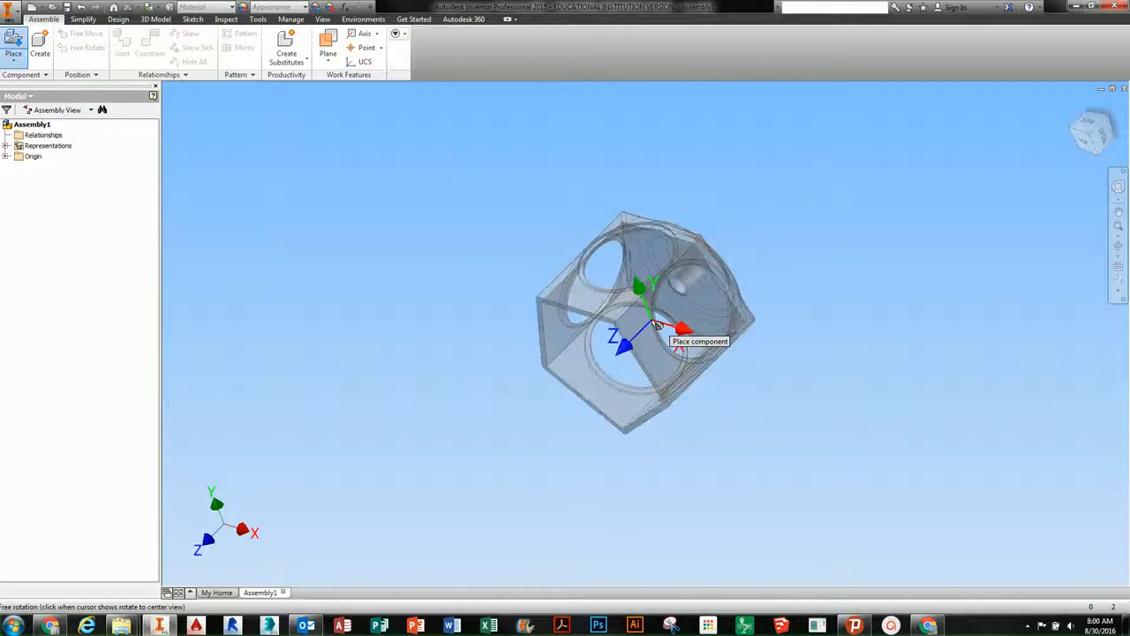
{"action": "right_click", "coordinate": [641, 311]}
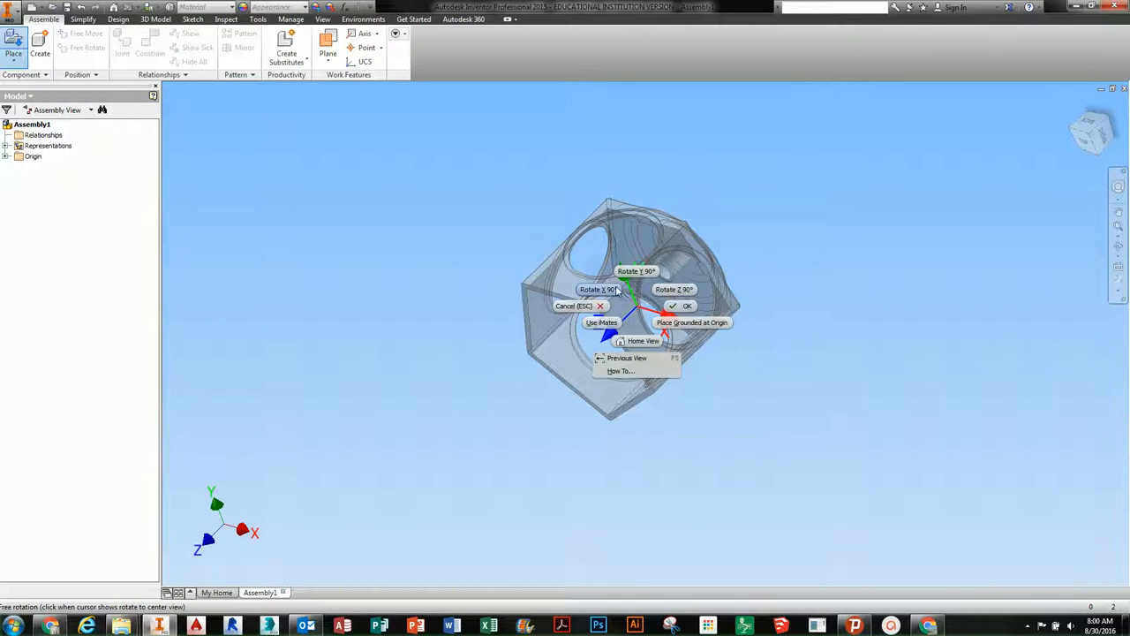
{"action": "left_click", "coordinate": [624, 291]}
{"action": "right_click", "coordinate": [625, 290]}
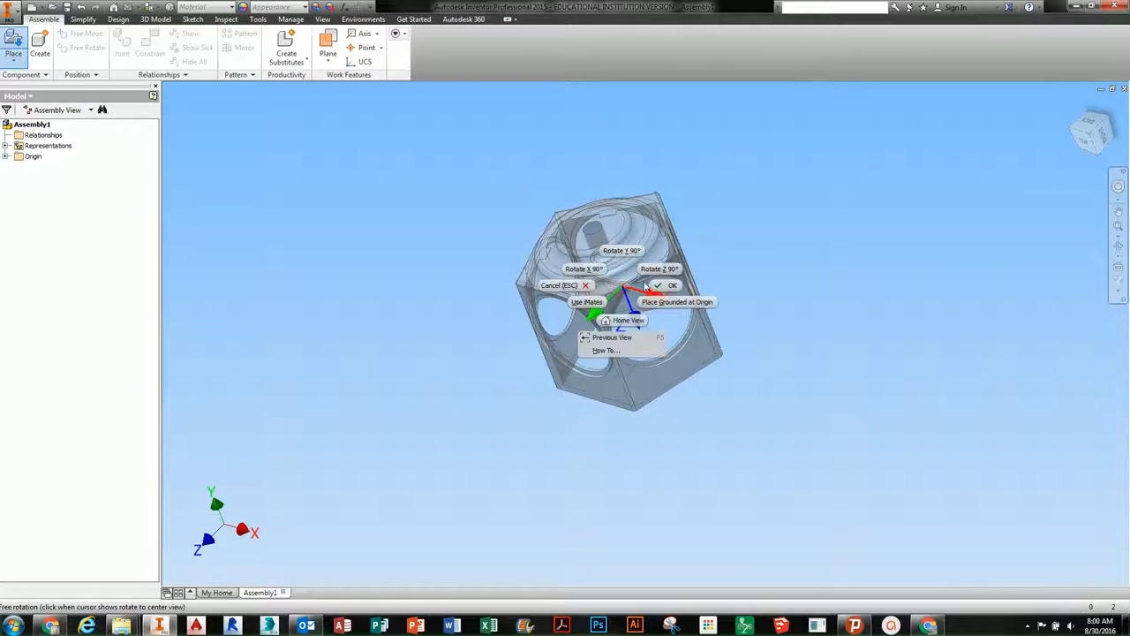
{"action": "left_click", "coordinate": [593, 272]}
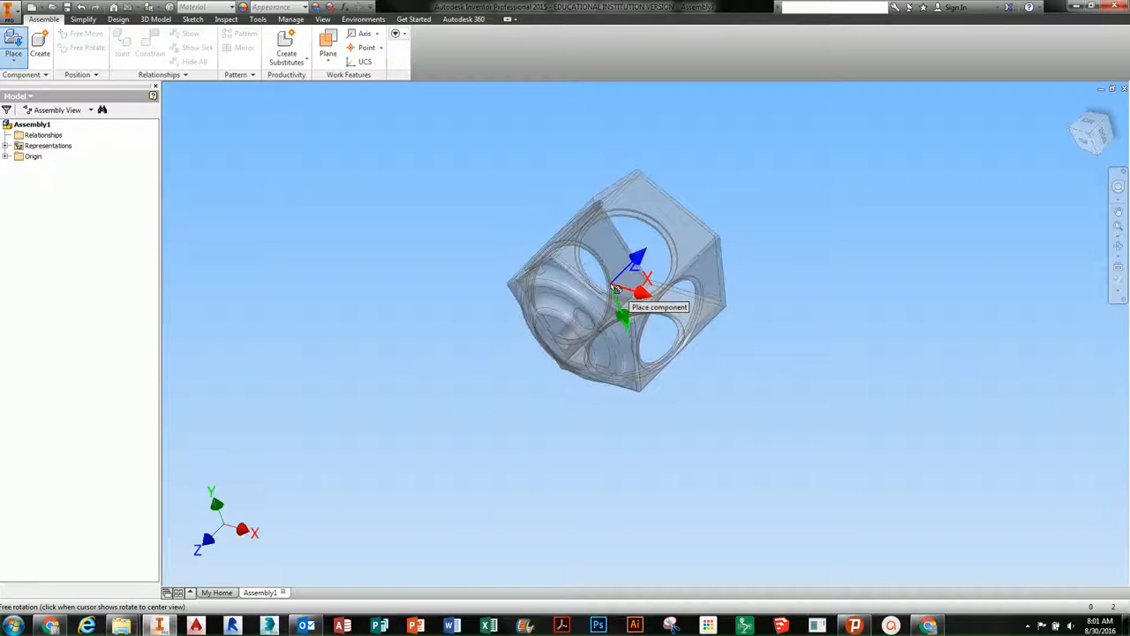
- Place the RBlock grounded at the assembly origin and finish placing it
{"action": "right_click", "coordinate": [615, 287]}
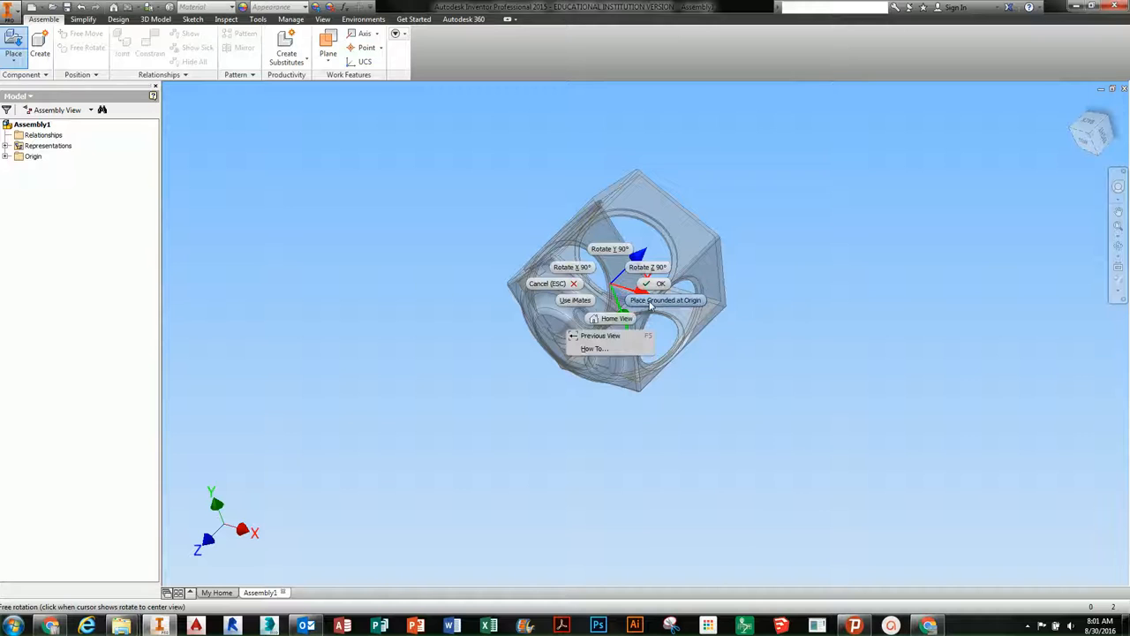
{"action": "left_click", "coordinate": [651, 301]}
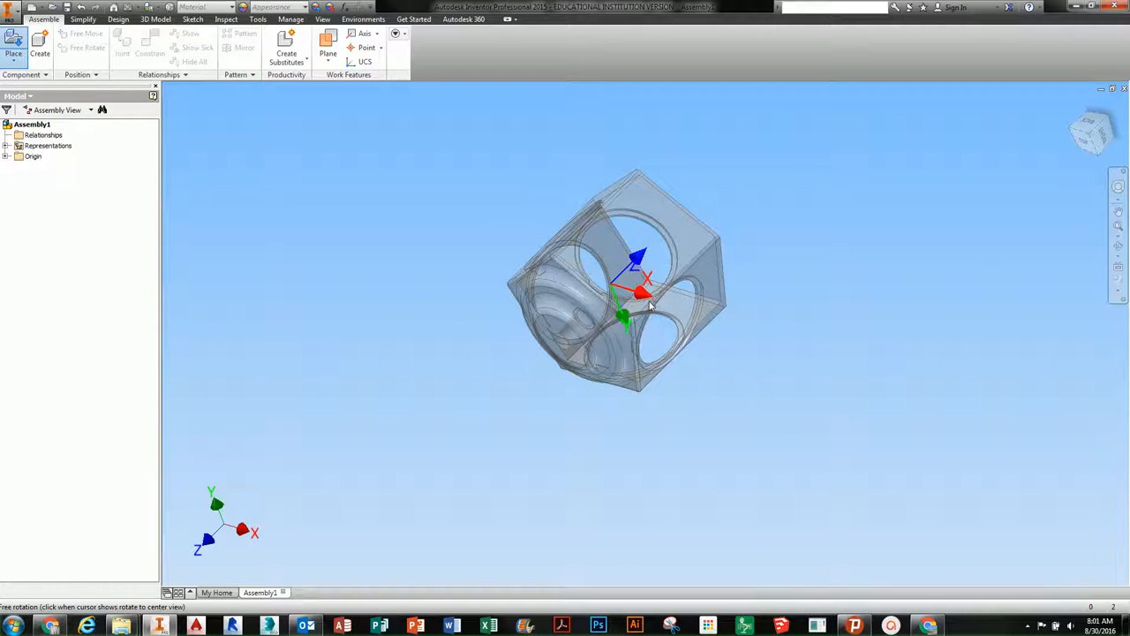
{"action": "right_click", "coordinate": [651, 333]}
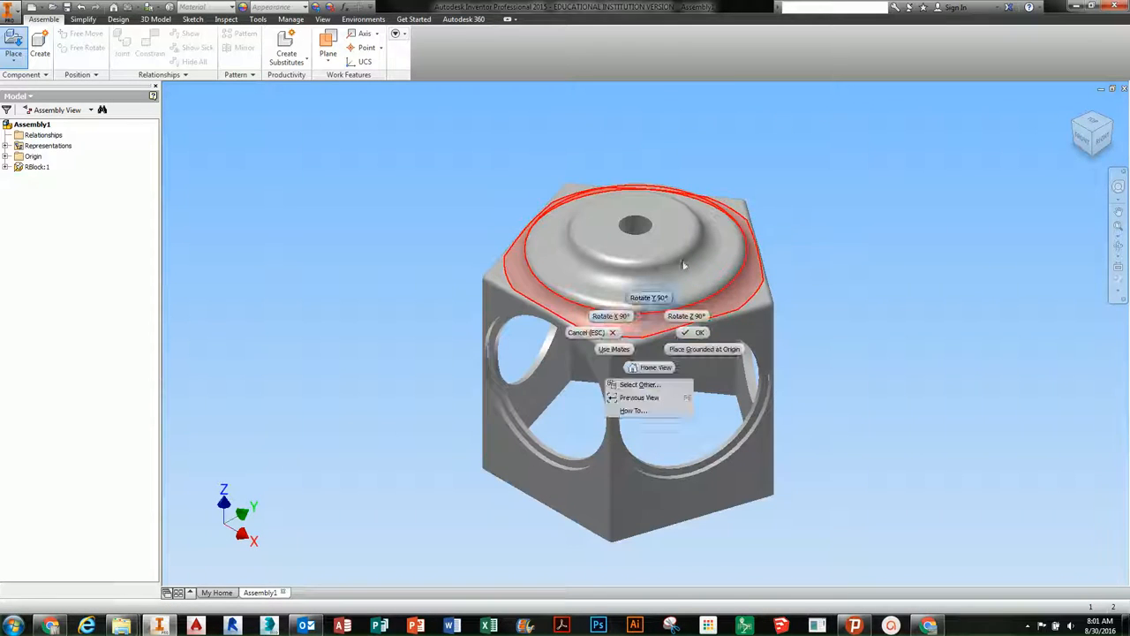
{"action": "left_click", "coordinate": [690, 332]}
- Inspect the placed RBlock from another angle and look through its contents in the model tree
{"action": "scroll", "coordinate": [691, 324], "scroll_direction": "up", "scroll_amount": 5}
{"action": "middle_click_drag", "start_coordinate": [695, 325], "coordinate": [639, 409], "text": "shift"}
{"action": "scroll", "coordinate": [673, 302], "scroll_direction": "down", "scroll_amount": 3}
{"action": "middle_click_drag", "start_coordinate": [672, 302], "coordinate": [588, 323]}
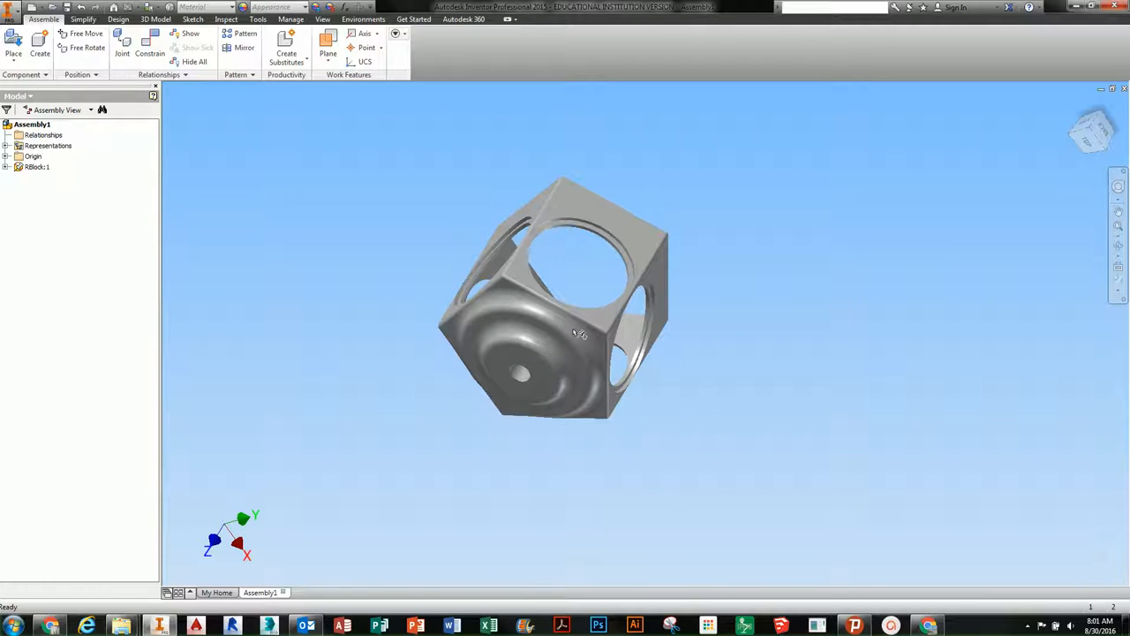
{"action": "left_click", "coordinate": [15, 171]}
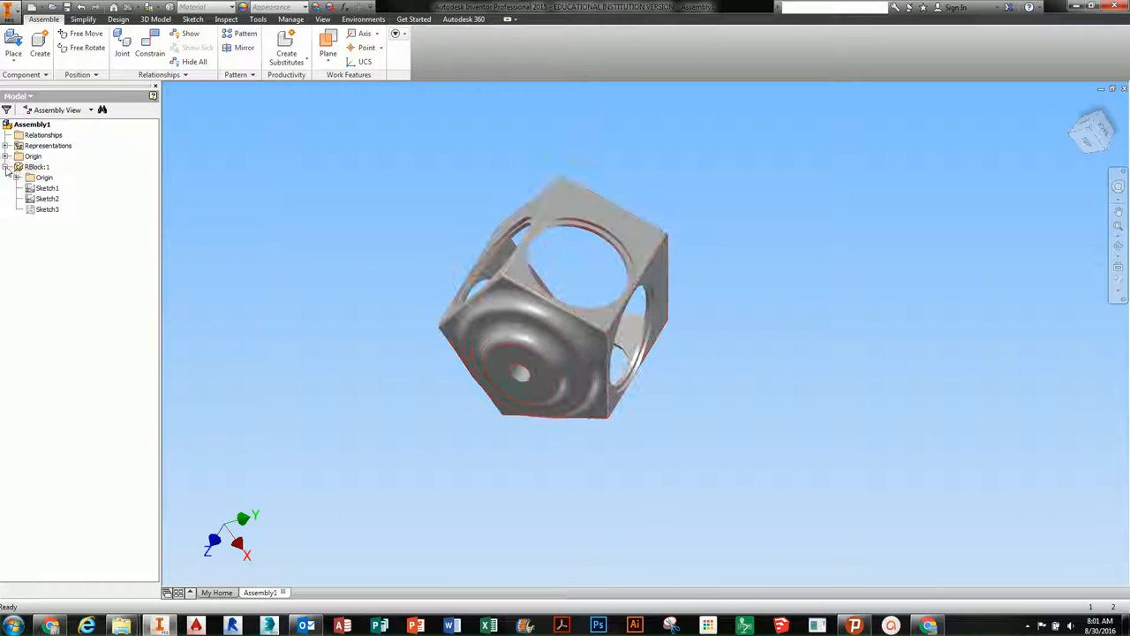
{"action": "left_click", "coordinate": [7, 168]}
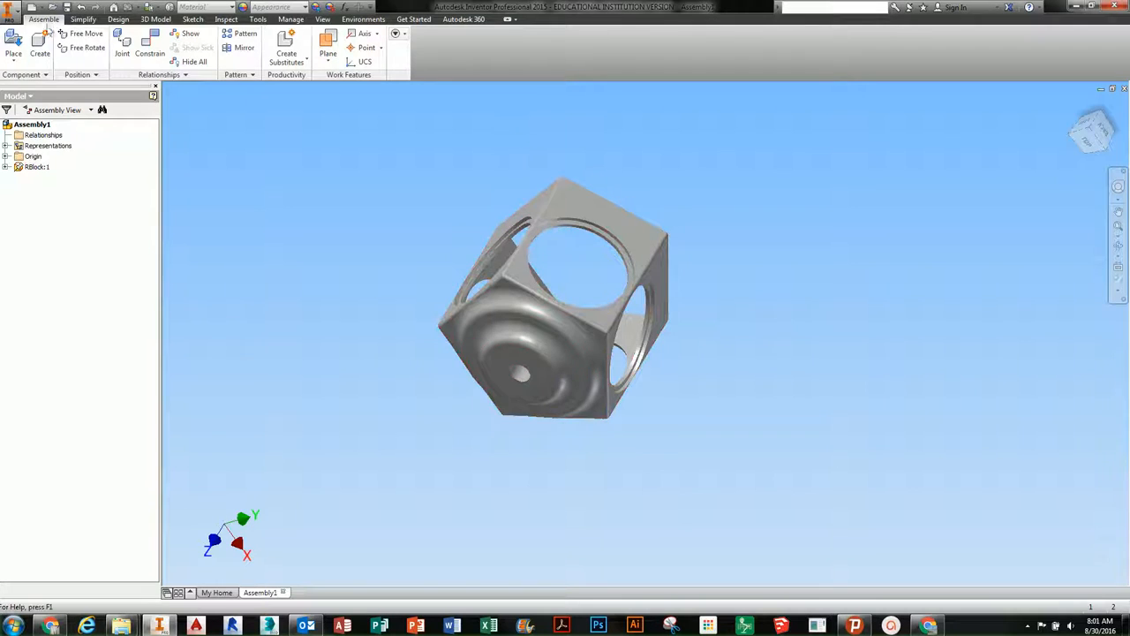
- Place one Rcylinder part from the Engine folder beside the RBlock, rotated twice by 90° about the X axis
{"action": "left_click", "coordinate": [13, 44]}
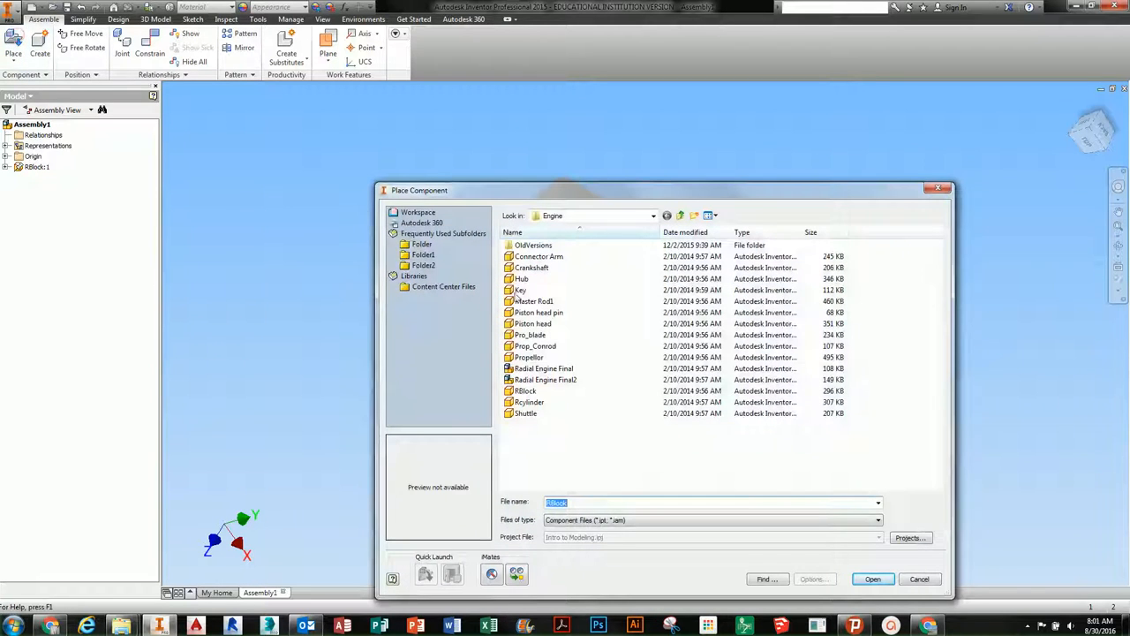
{"action": "left_click", "coordinate": [530, 402]}
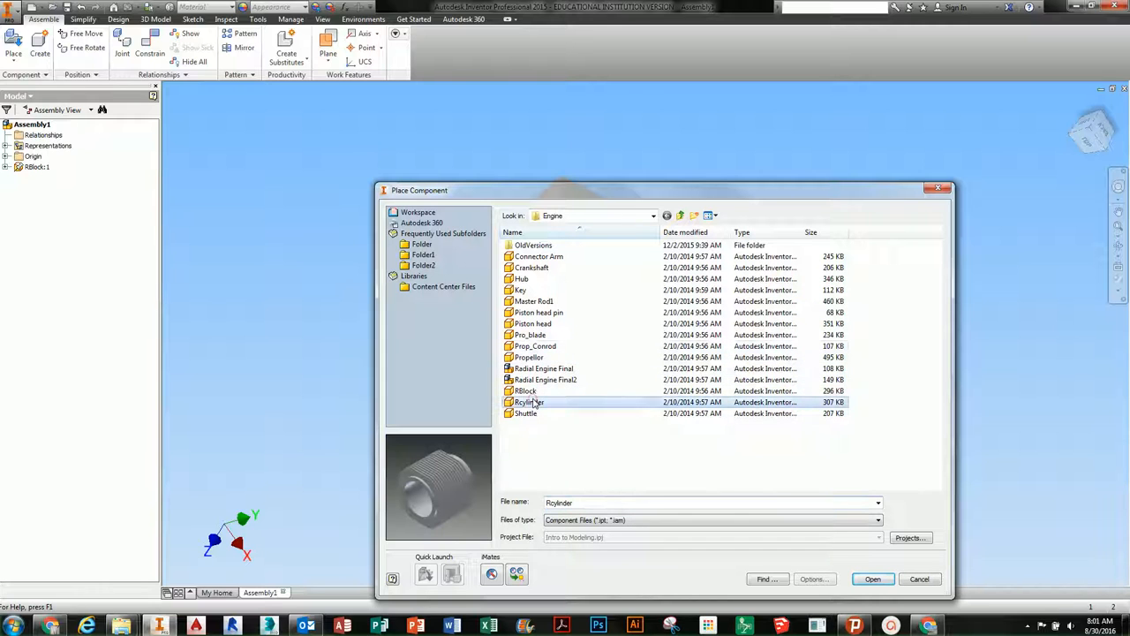
{"action": "left_click", "coordinate": [871, 578]}
{"action": "right_click", "coordinate": [828, 316]}
{"action": "left_click", "coordinate": [788, 291]}
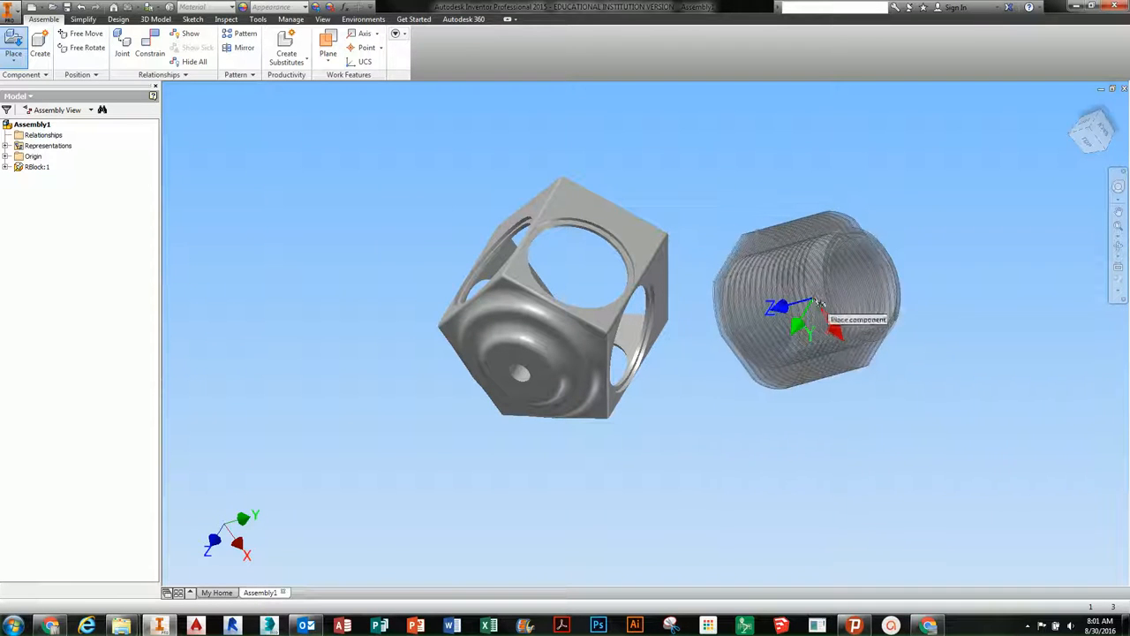
{"action": "right_click", "coordinate": [819, 305]}
{"action": "key", "text": "Escape"}
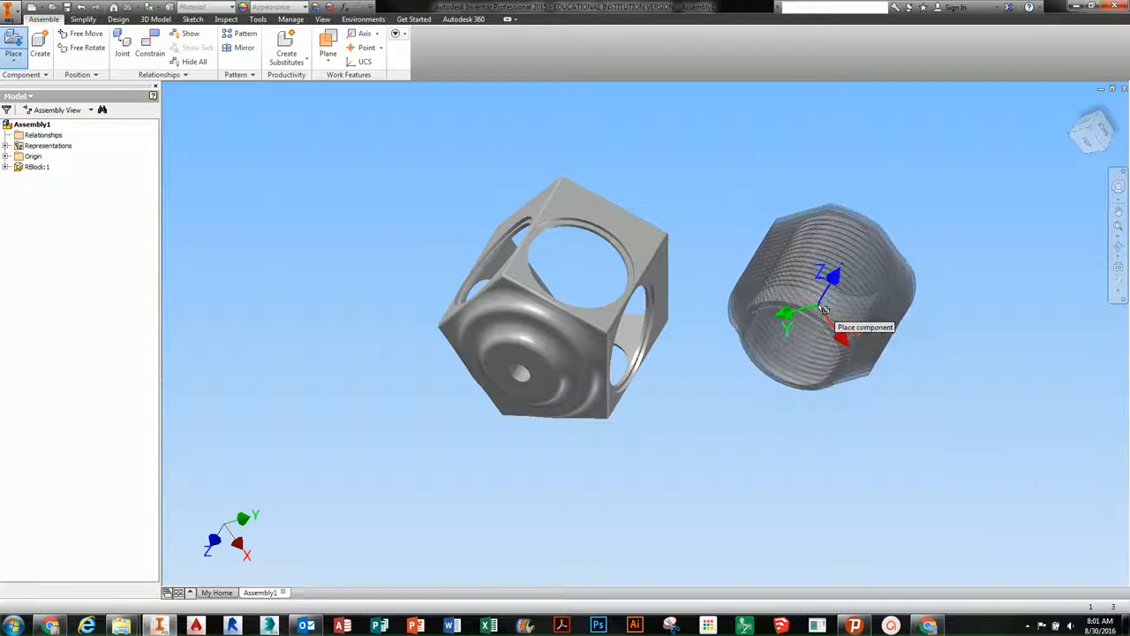
{"action": "middle_click_drag", "start_coordinate": [826, 307], "coordinate": [694, 291]}
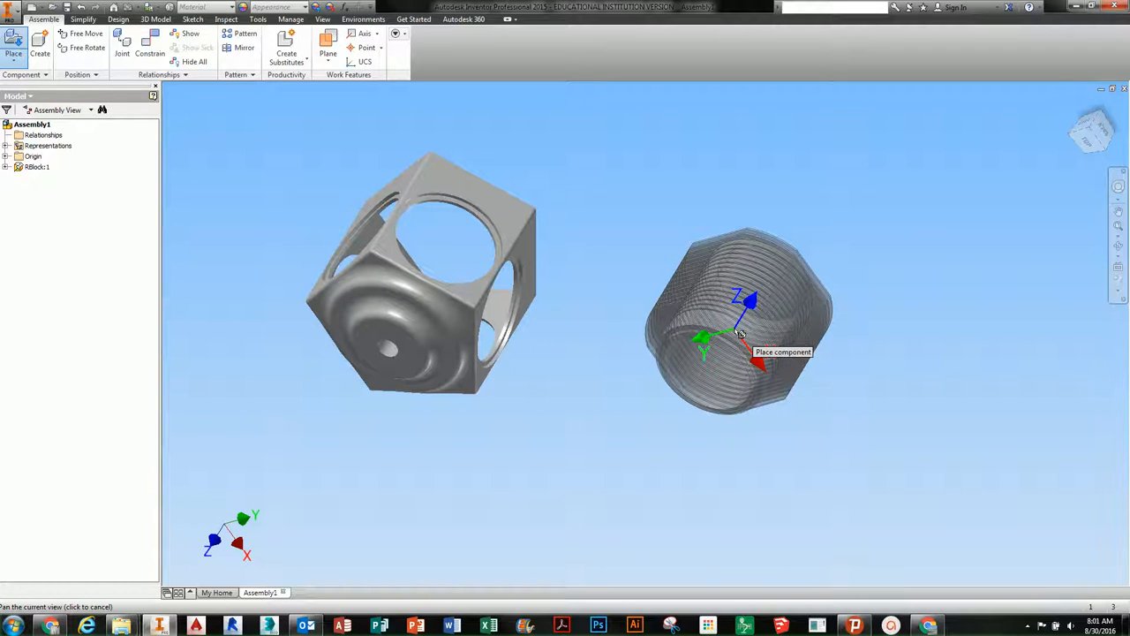
{"action": "left_click", "coordinate": [740, 333]}
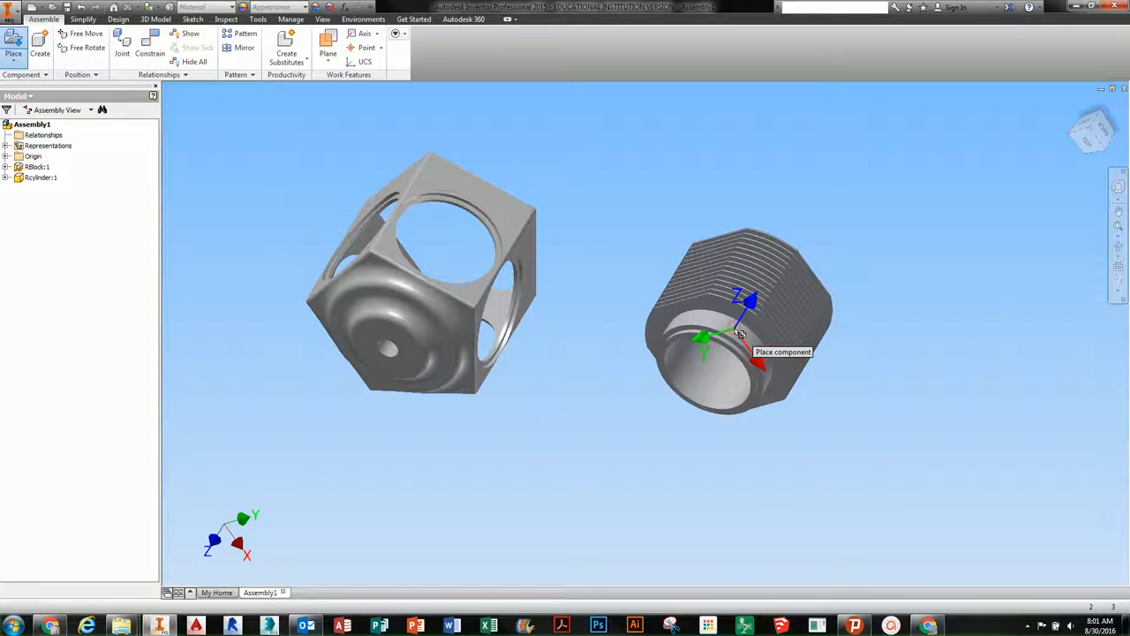
{"action": "right_click", "coordinate": [661, 208]}
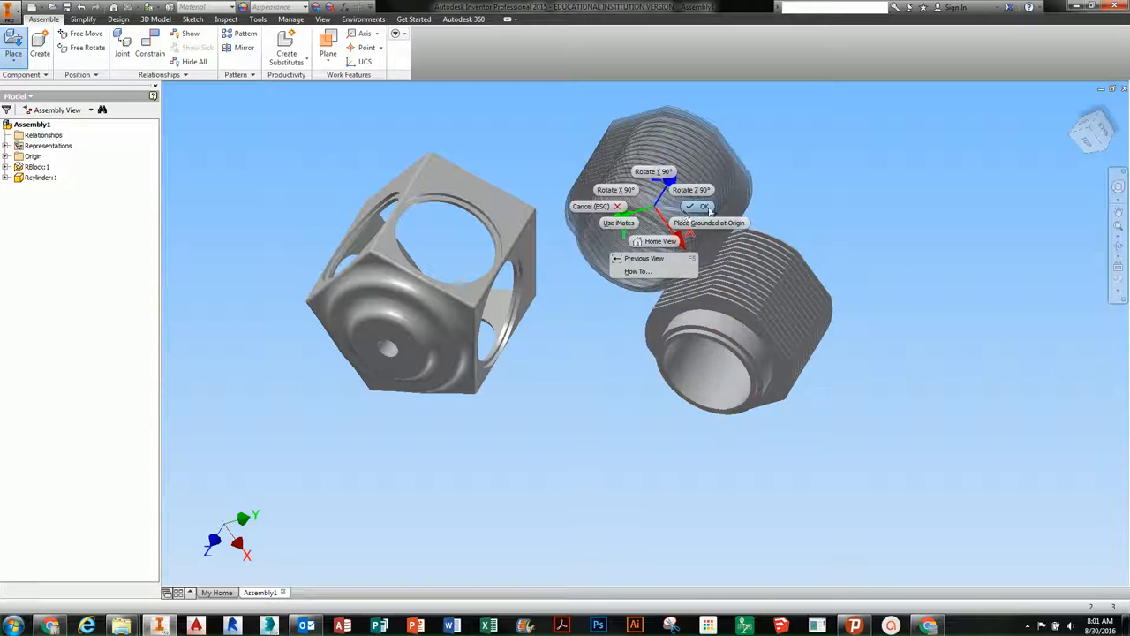
{"action": "left_click", "coordinate": [709, 210]}
- Start a joint between the components and set its type to Rigid
{"action": "middle_click_drag", "start_coordinate": [713, 330], "coordinate": [683, 314], "text": "shift"}
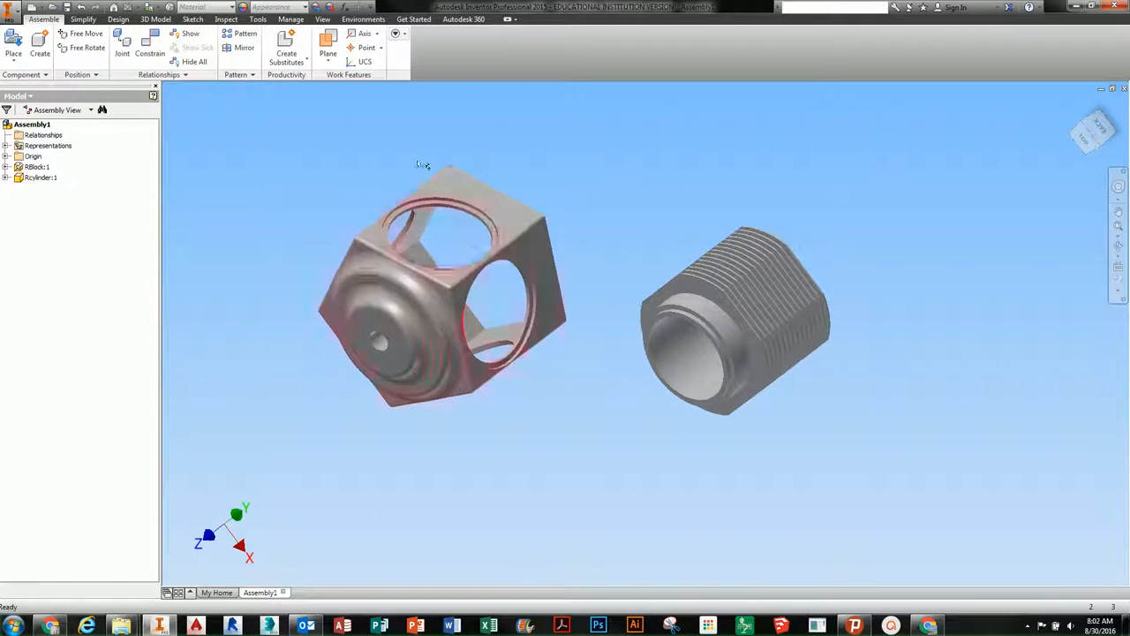
{"action": "left_click", "coordinate": [135, 74]}
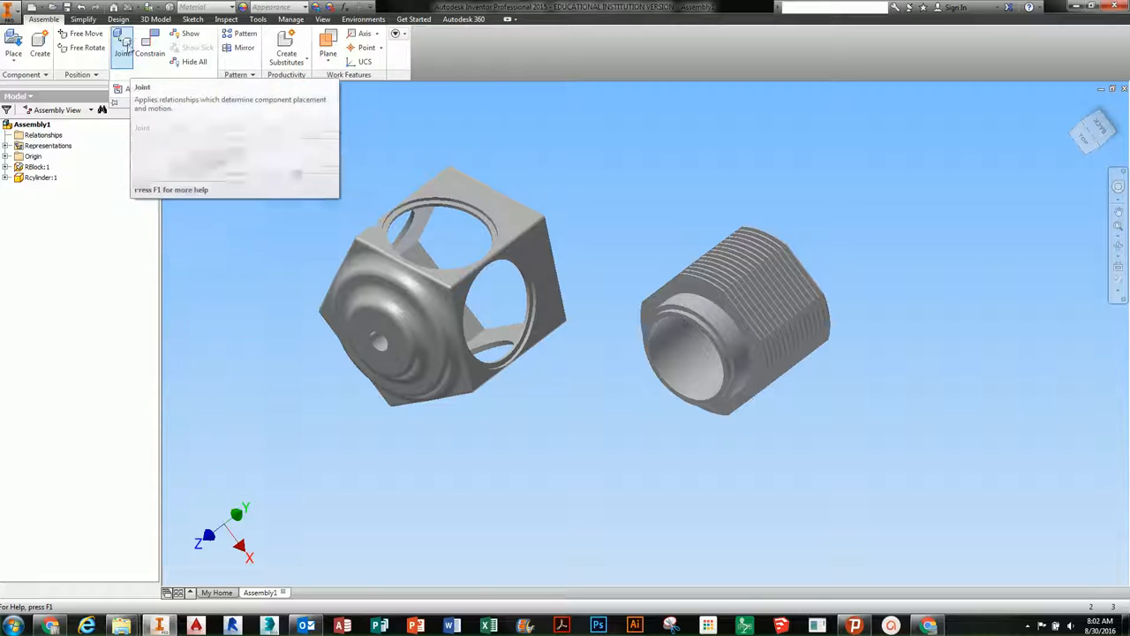
{"action": "left_click", "coordinate": [123, 48]}
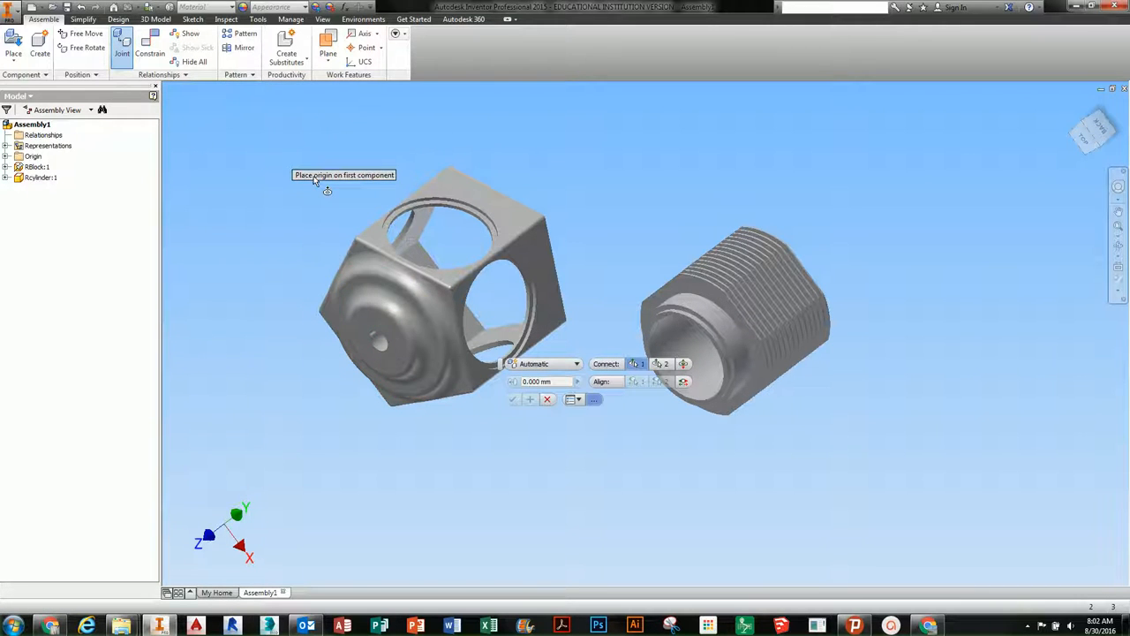
{"action": "left_click_drag", "start_coordinate": [267, 148], "coordinate": [218, 94]}
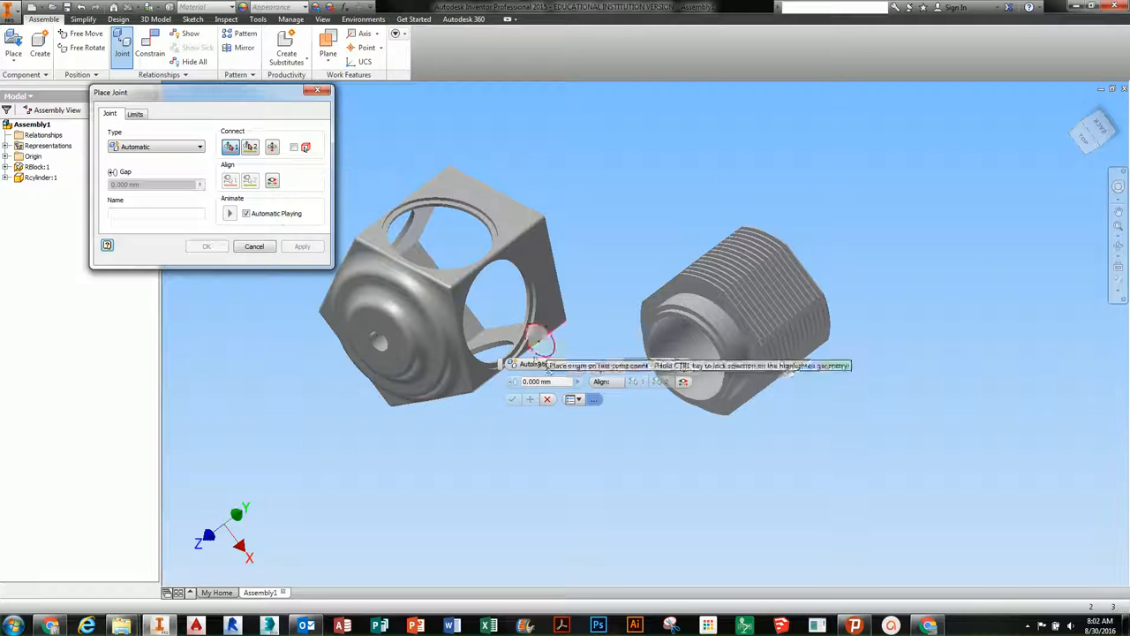
{"action": "left_click", "coordinate": [594, 400]}
{"action": "left_click", "coordinate": [596, 400]}
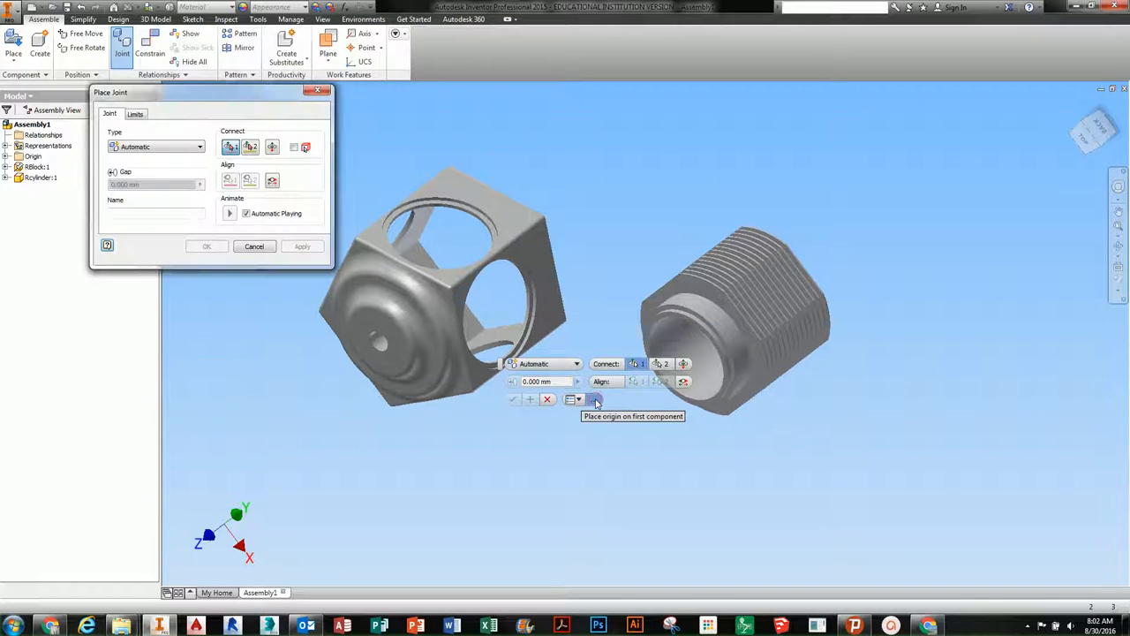
{"action": "left_click", "coordinate": [595, 400]}
{"action": "left_click", "coordinate": [595, 400]}
{"action": "left_click", "coordinate": [186, 149]}
{"action": "left_click", "coordinate": [169, 171]}
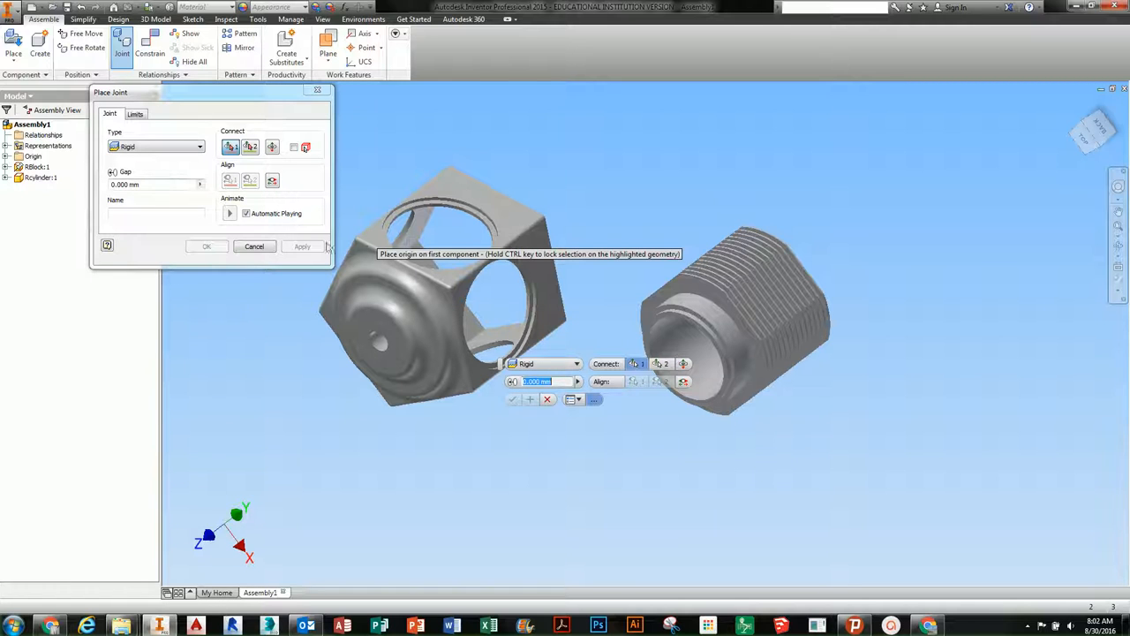
- Connect the circular edge at the Rcylinder's collar end to the circular edge of the RBlock's side opening
{"action": "middle_click_drag", "start_coordinate": [727, 306], "coordinate": [798, 271]}
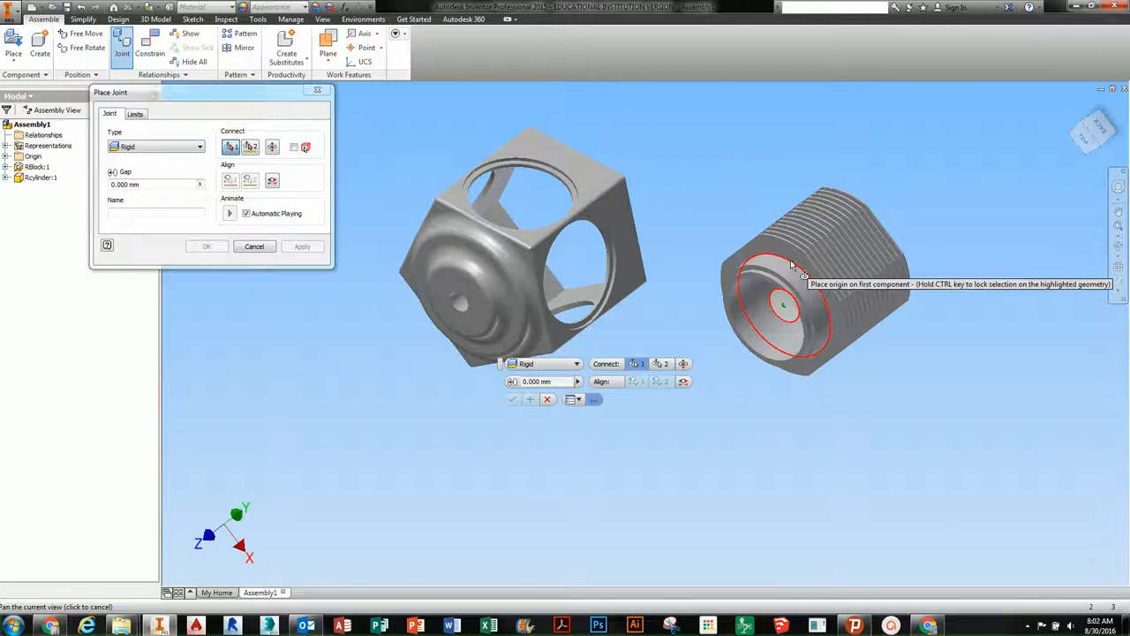
{"action": "mouse_move", "coordinate": [792, 265]}
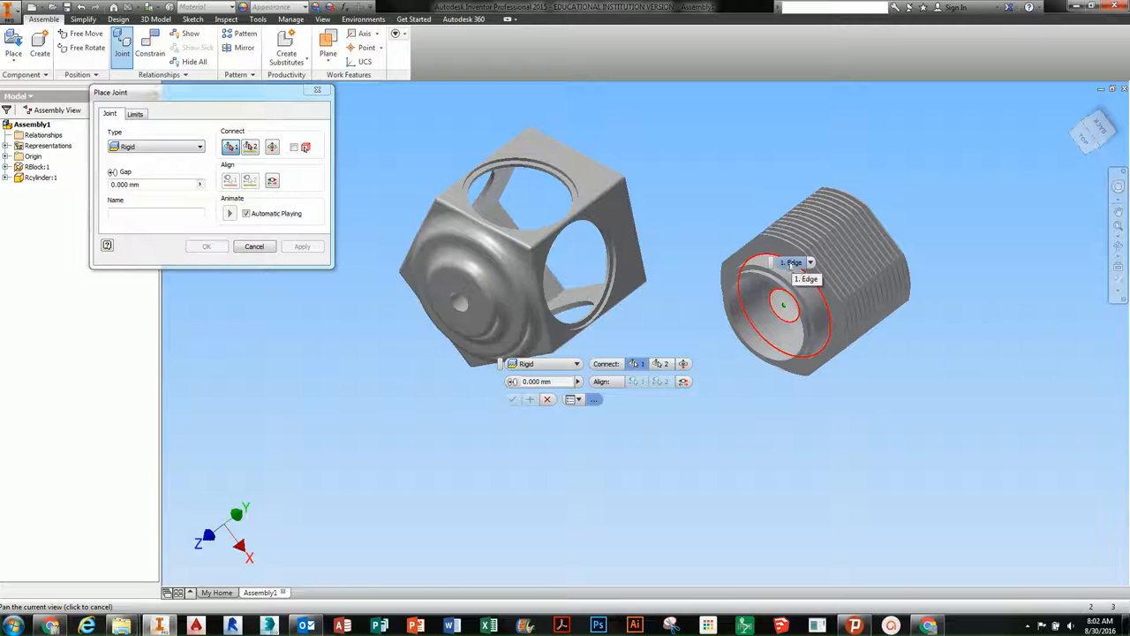
{"action": "scroll", "coordinate": [786, 275], "scroll_direction": "down", "scroll_amount": 2}
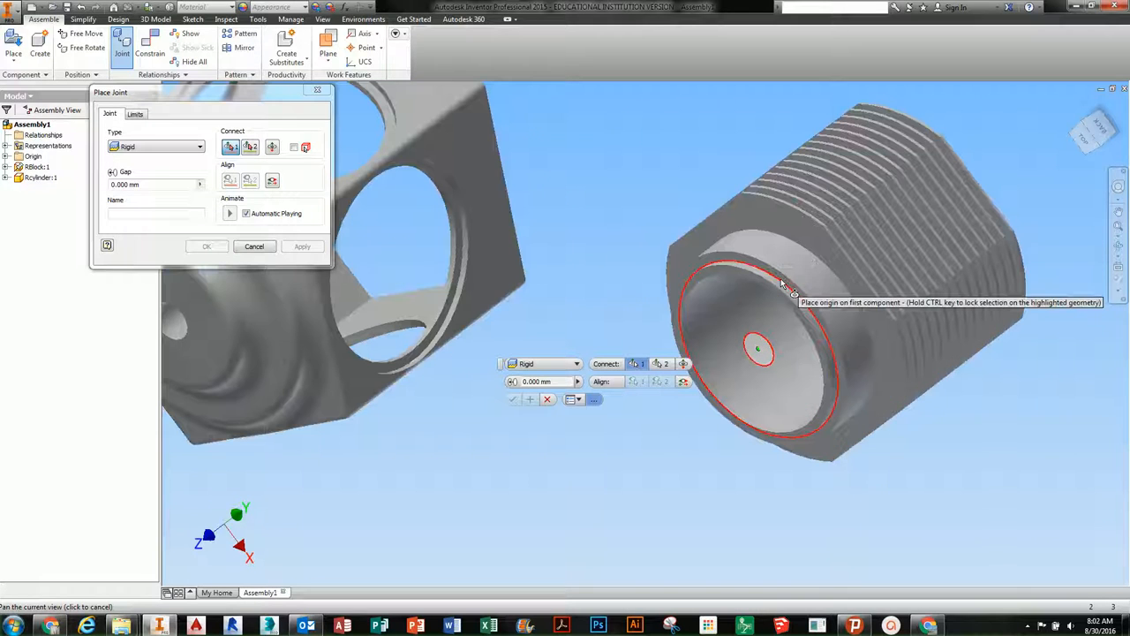
{"action": "left_click", "coordinate": [780, 281]}
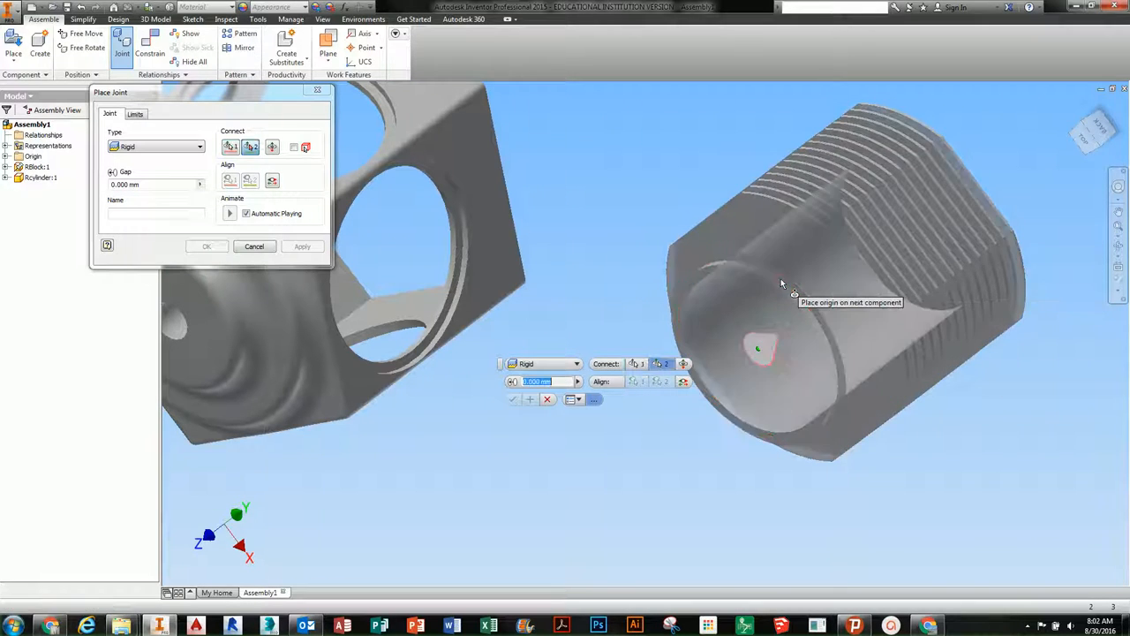
{"action": "left_click", "coordinate": [462, 217]}
{"action": "middle_click_drag", "start_coordinate": [398, 122], "coordinate": [470, 168]}
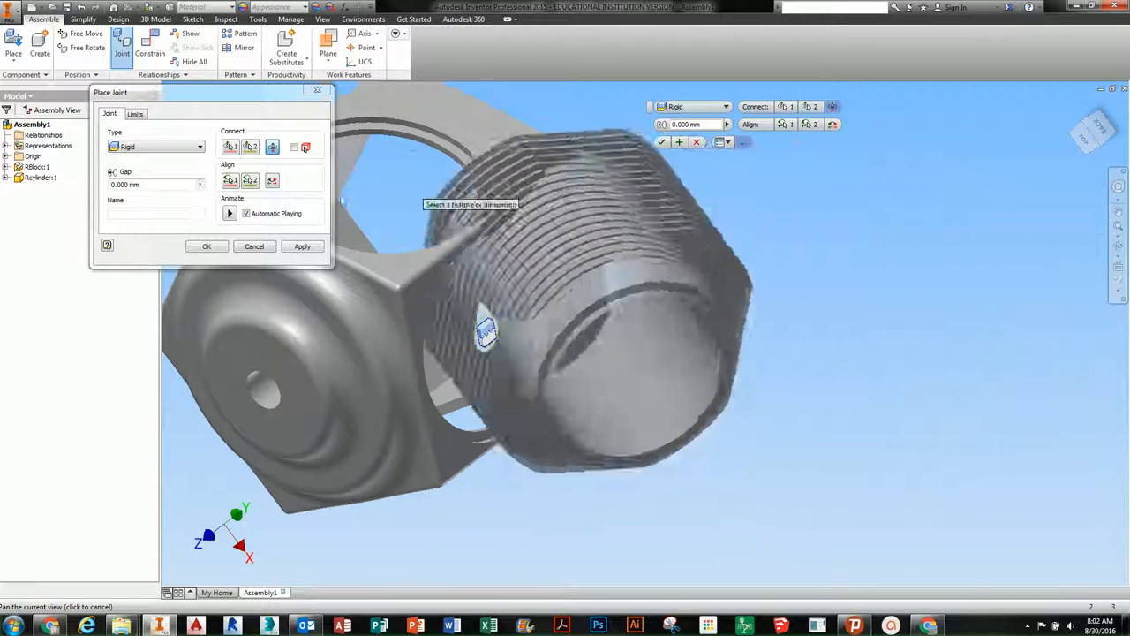
- Cancel the current joint and start a new one with its type set to Rigid
{"action": "left_click", "coordinate": [268, 249]}
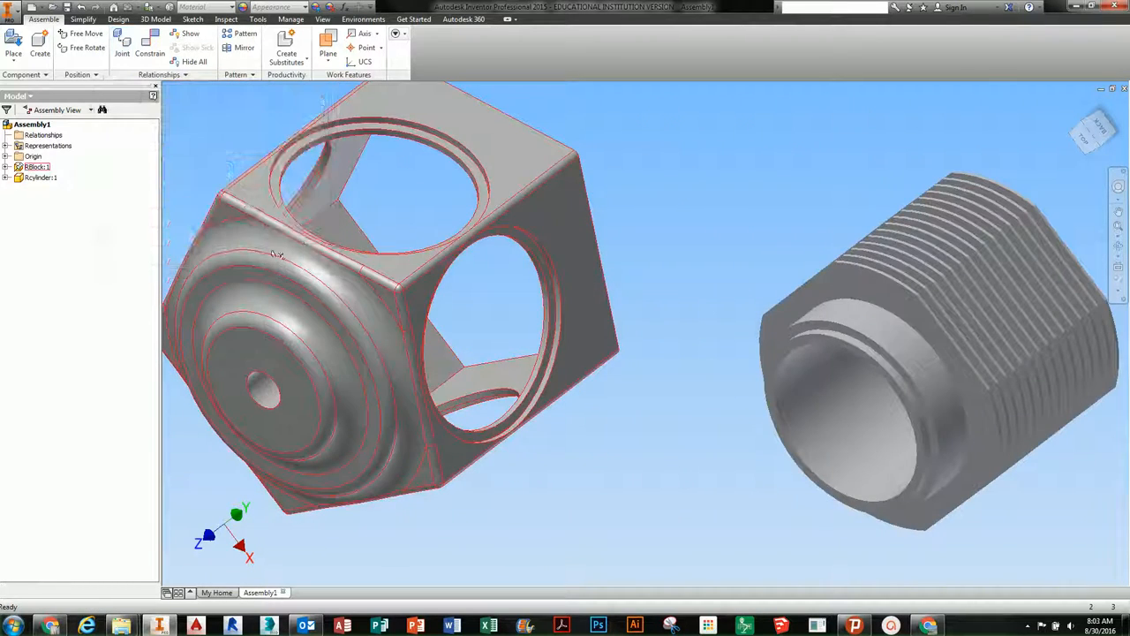
{"action": "left_click", "coordinate": [122, 46]}
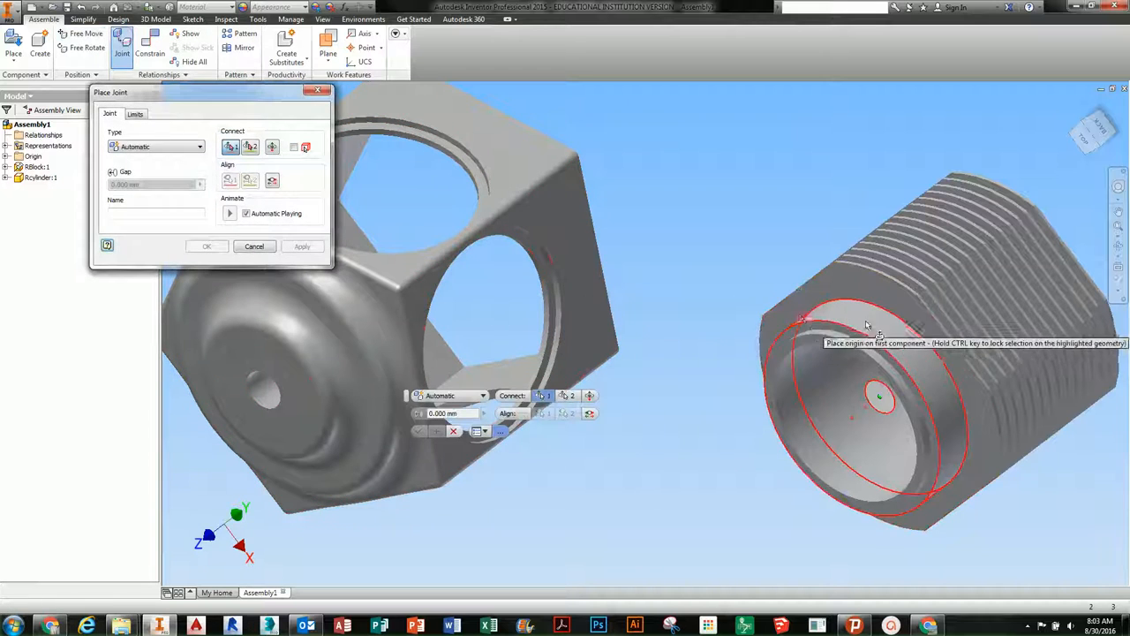
{"action": "left_click", "coordinate": [169, 148]}
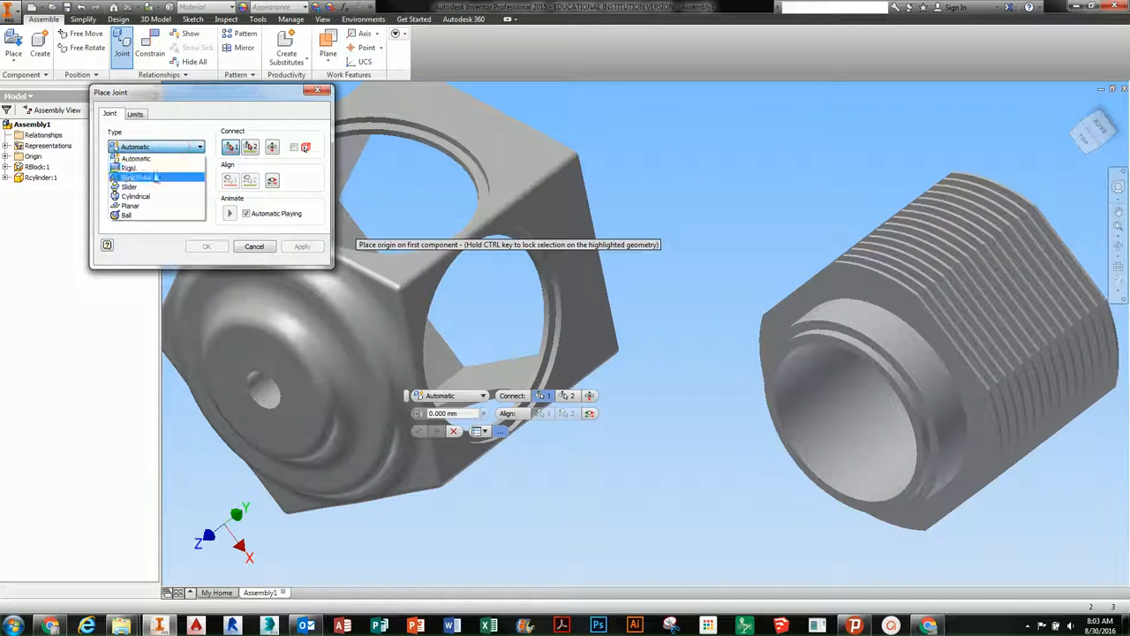
{"action": "left_click", "coordinate": [159, 168]}
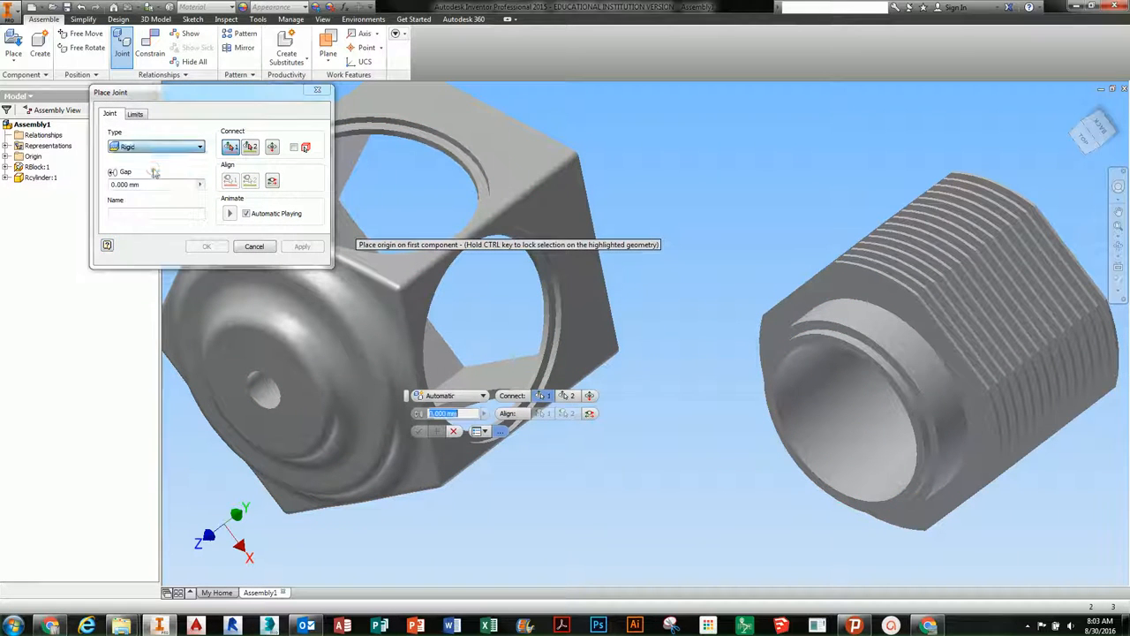
- Connect the circular edge at the Rcylinder's collar end to the inner circular edge of the RBlock's upper opening
{"action": "left_click", "coordinate": [870, 353]}
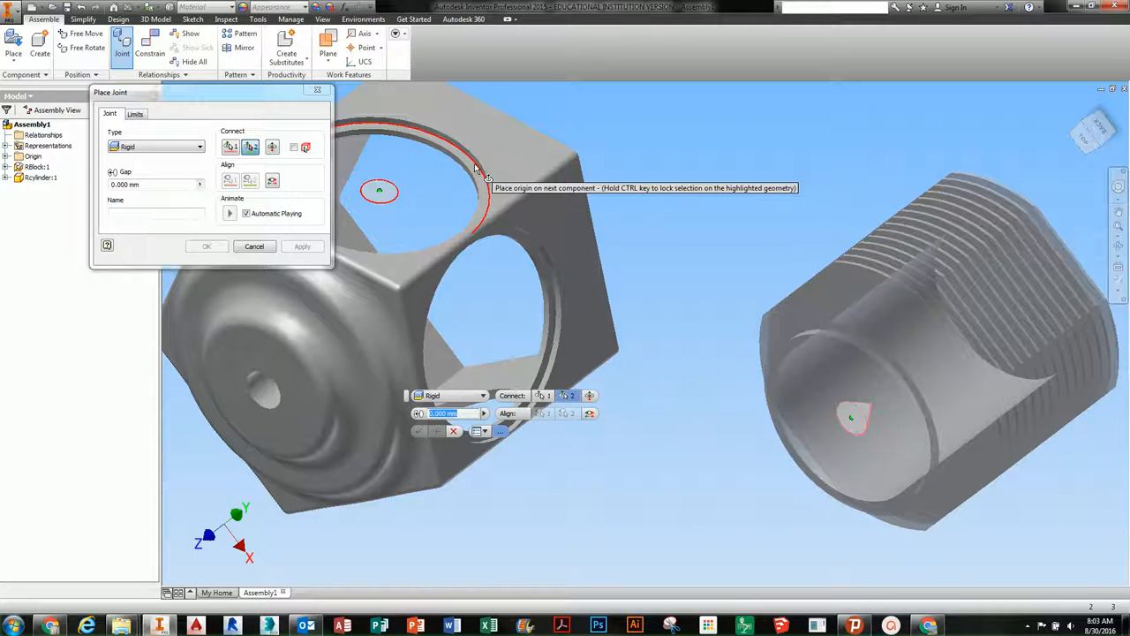
{"action": "mouse_move", "coordinate": [475, 168]}
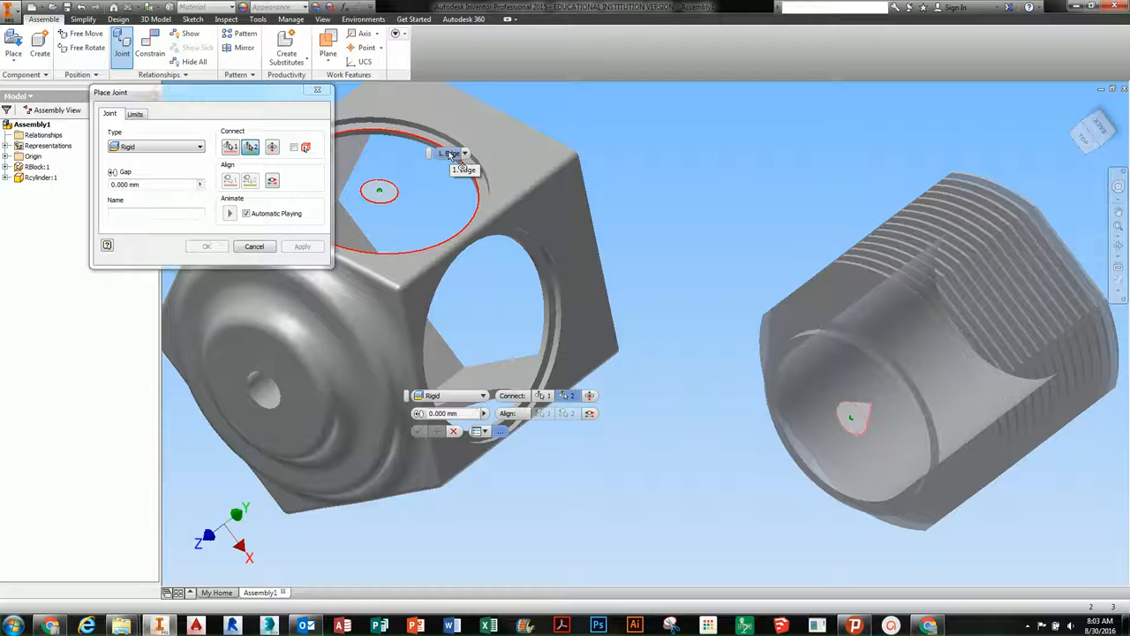
{"action": "left_click", "coordinate": [452, 154]}
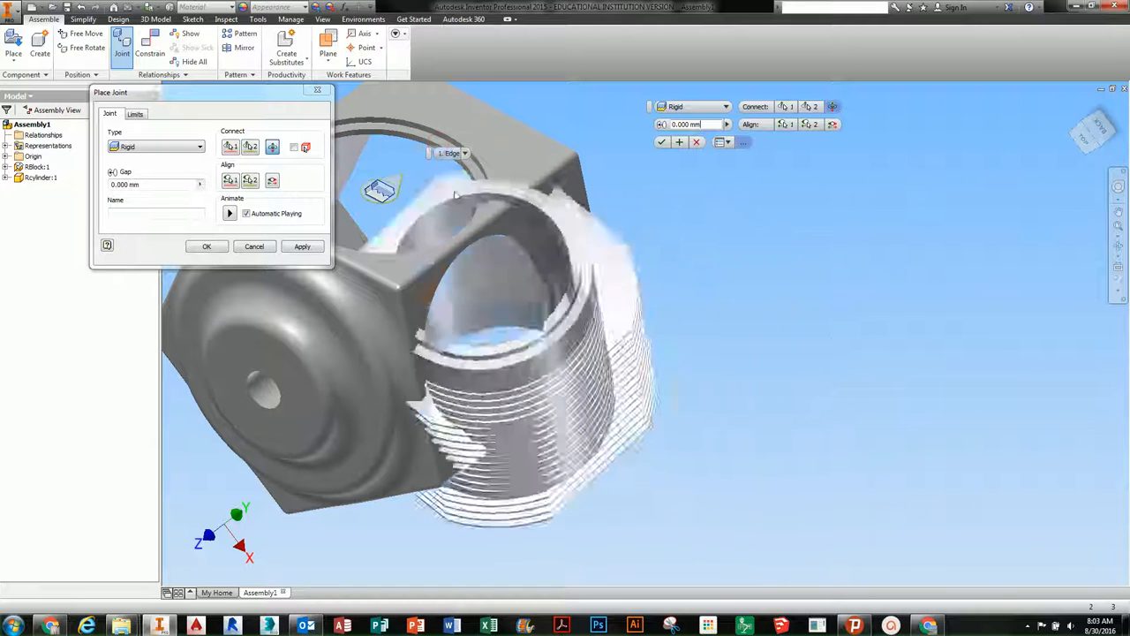
{"action": "middle_click_drag", "start_coordinate": [492, 211], "coordinate": [640, 260]}
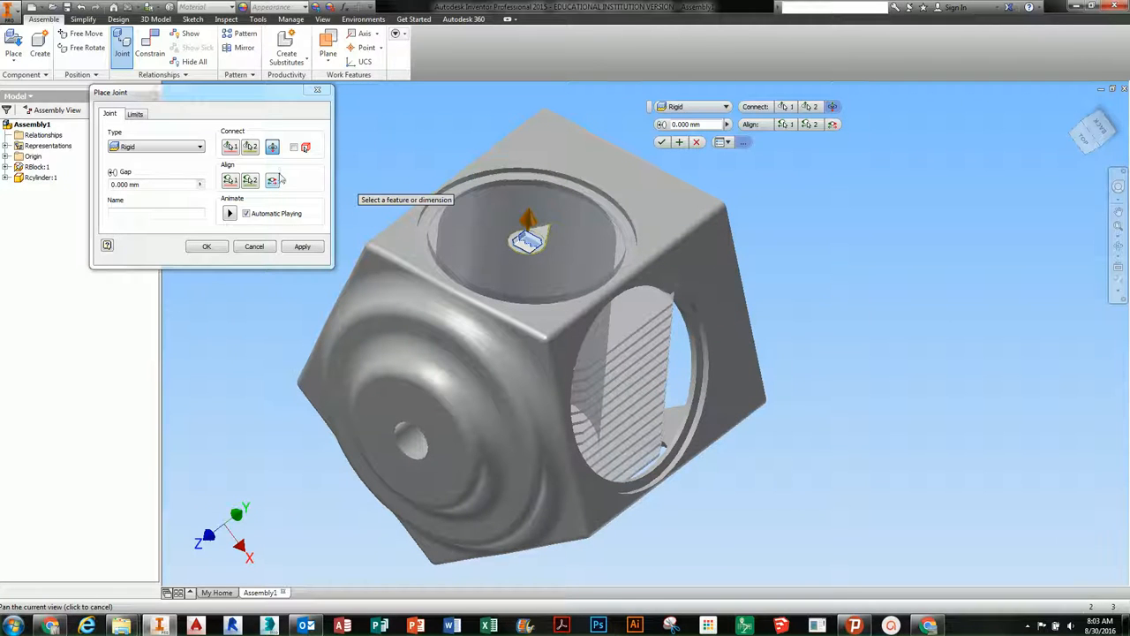
- Flip the joint direction so the Rcylinder extends outward from the RBlock, and complete the rigid joint
{"action": "left_click", "coordinate": [273, 148]}
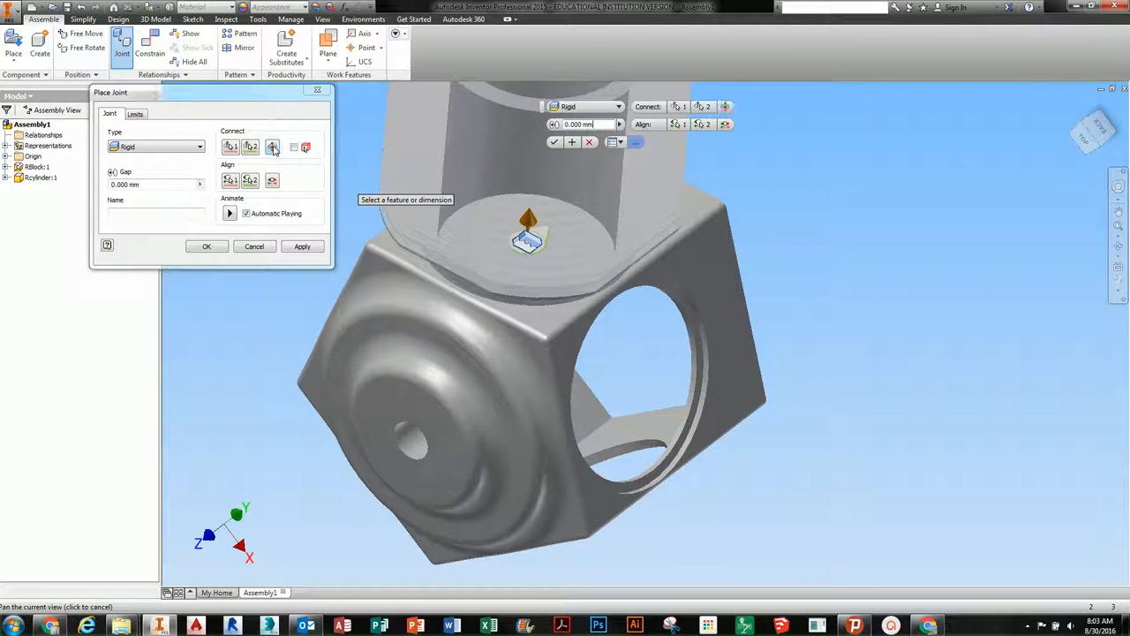
{"action": "left_click", "coordinate": [273, 148]}
{"action": "left_click", "coordinate": [273, 148]}
{"action": "middle_click_drag", "start_coordinate": [523, 245], "coordinate": [535, 319]}
{"action": "scroll", "coordinate": [536, 318], "scroll_direction": "up", "scroll_amount": 5}
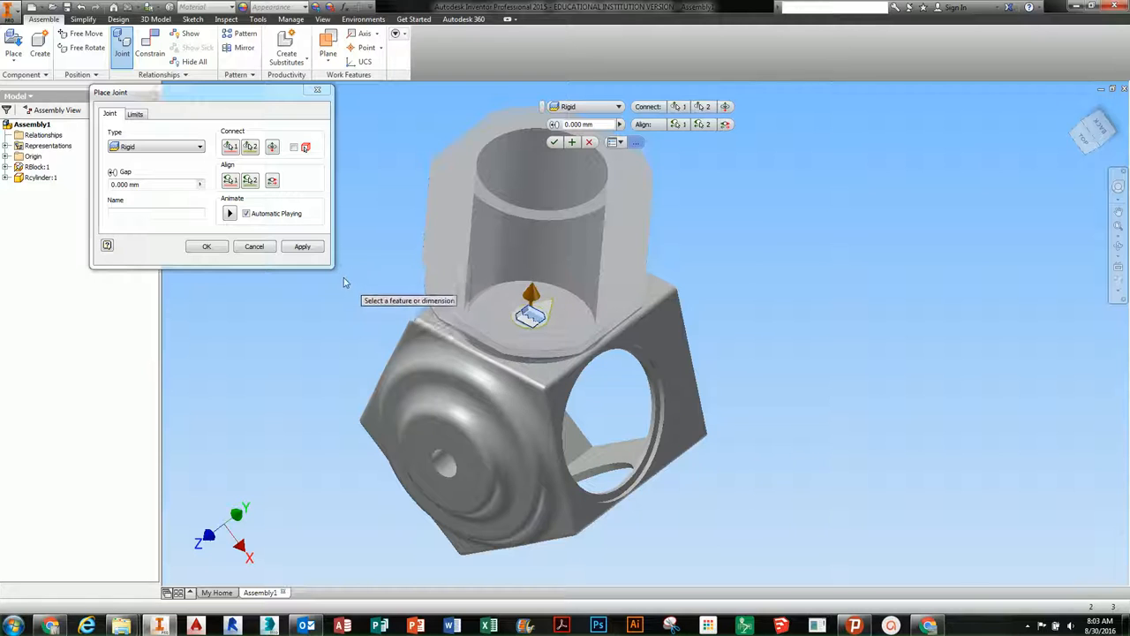
{"action": "left_click", "coordinate": [209, 246]}
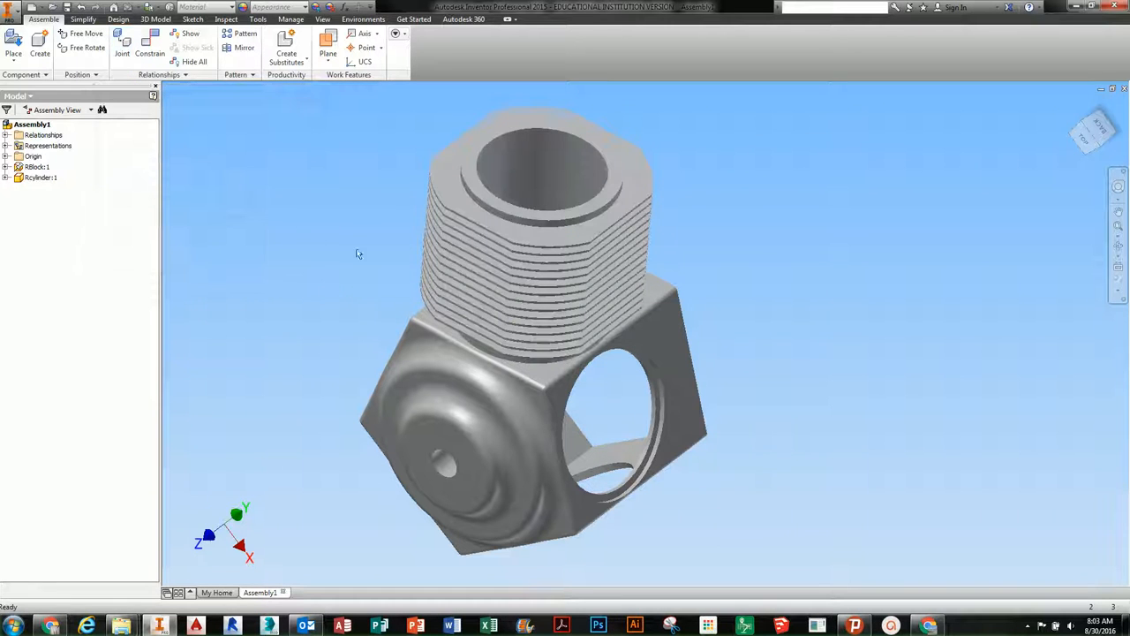
- Review the joint listed under the Rcylinder in the model tree, including its gap value, and close it unchanged
{"action": "middle_click_drag", "start_coordinate": [569, 340], "coordinate": [544, 334]}
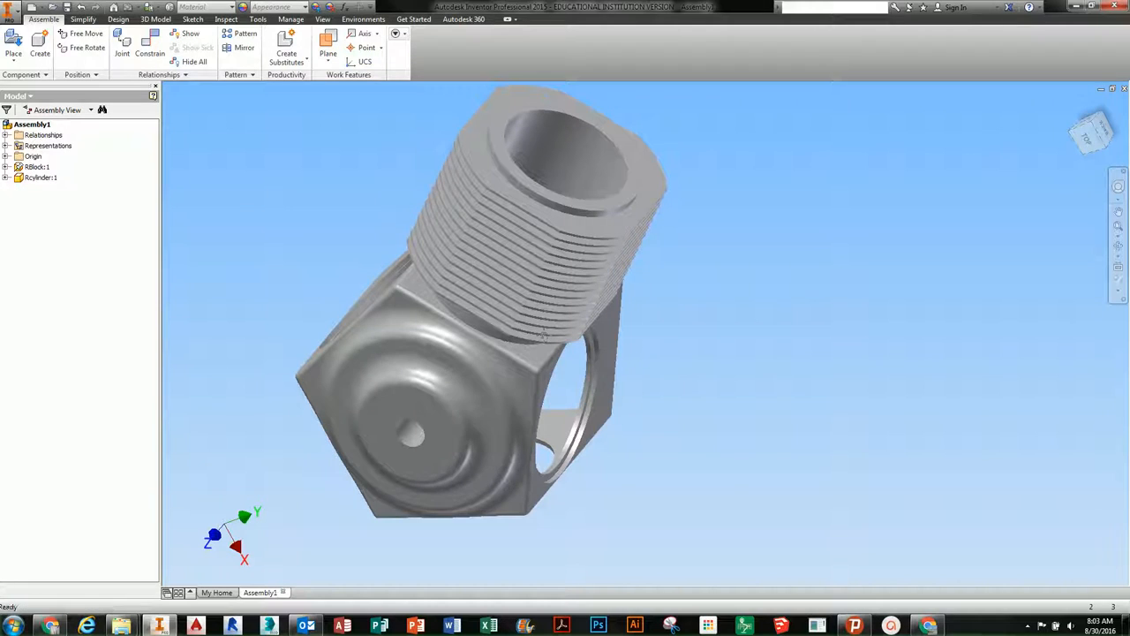
{"action": "left_click", "coordinate": [6, 178]}
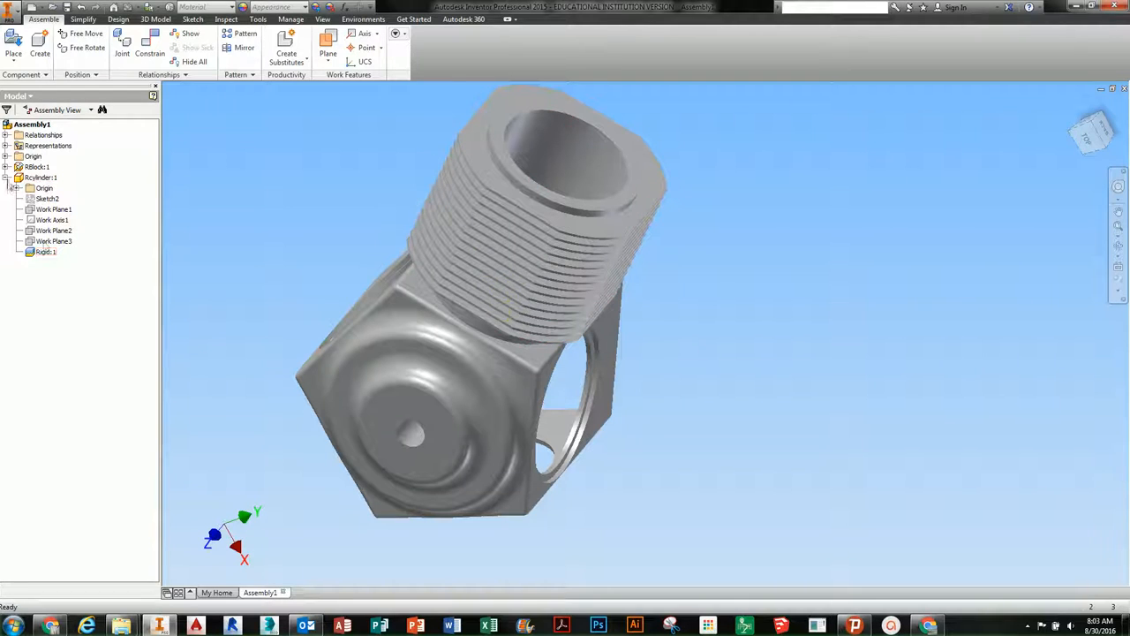
{"action": "double_click", "coordinate": [46, 252]}
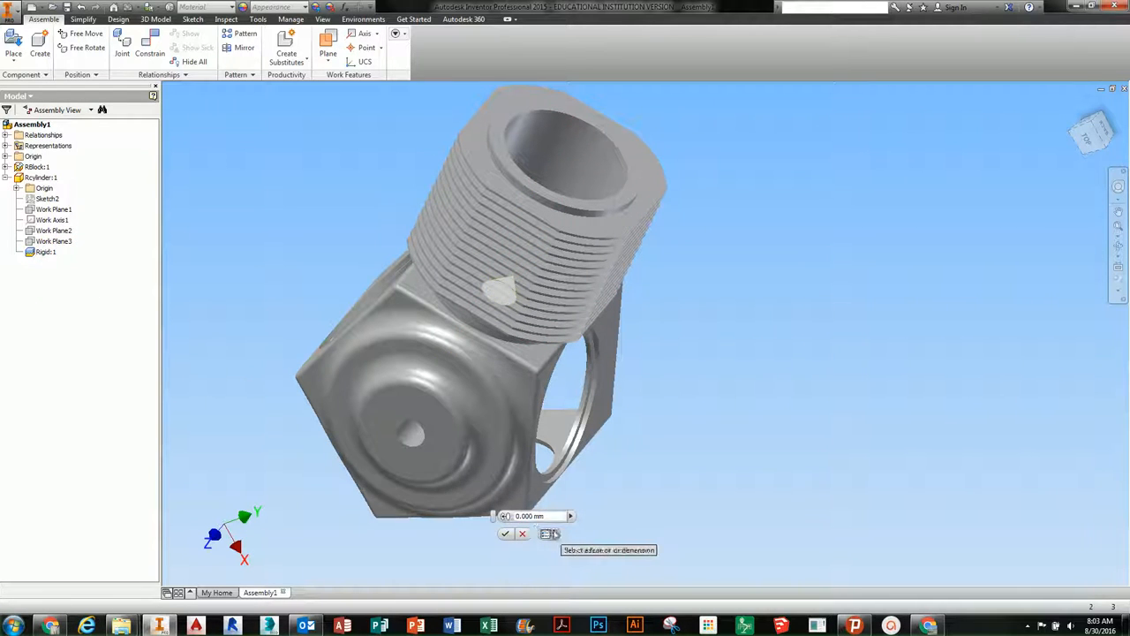
{"action": "left_click", "coordinate": [505, 533]}
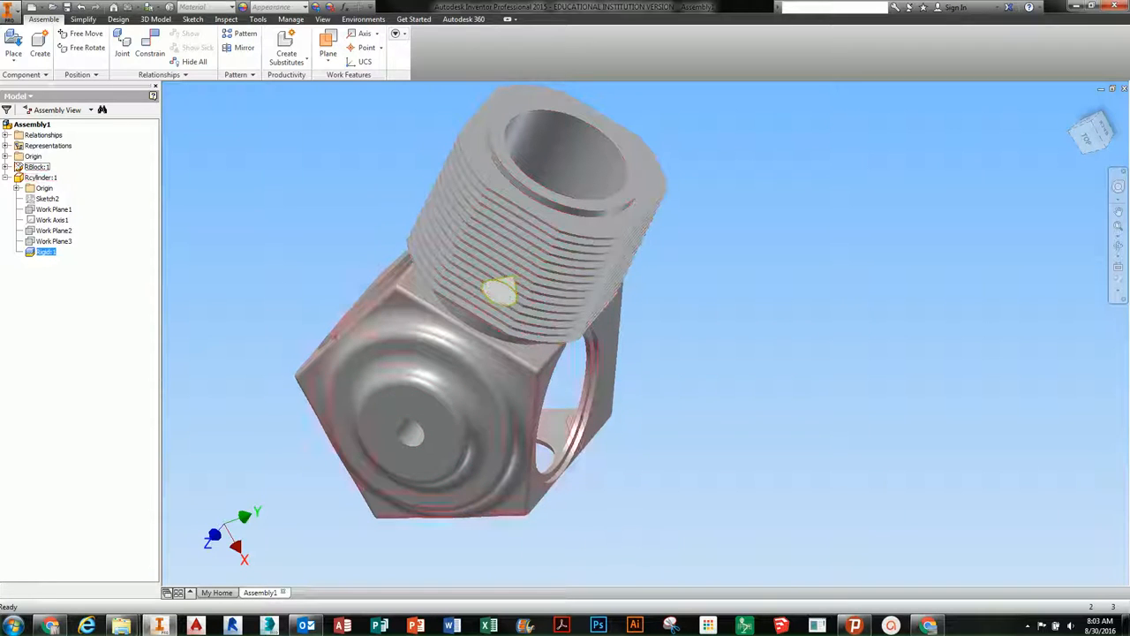
{"action": "left_click", "coordinate": [7, 176]}
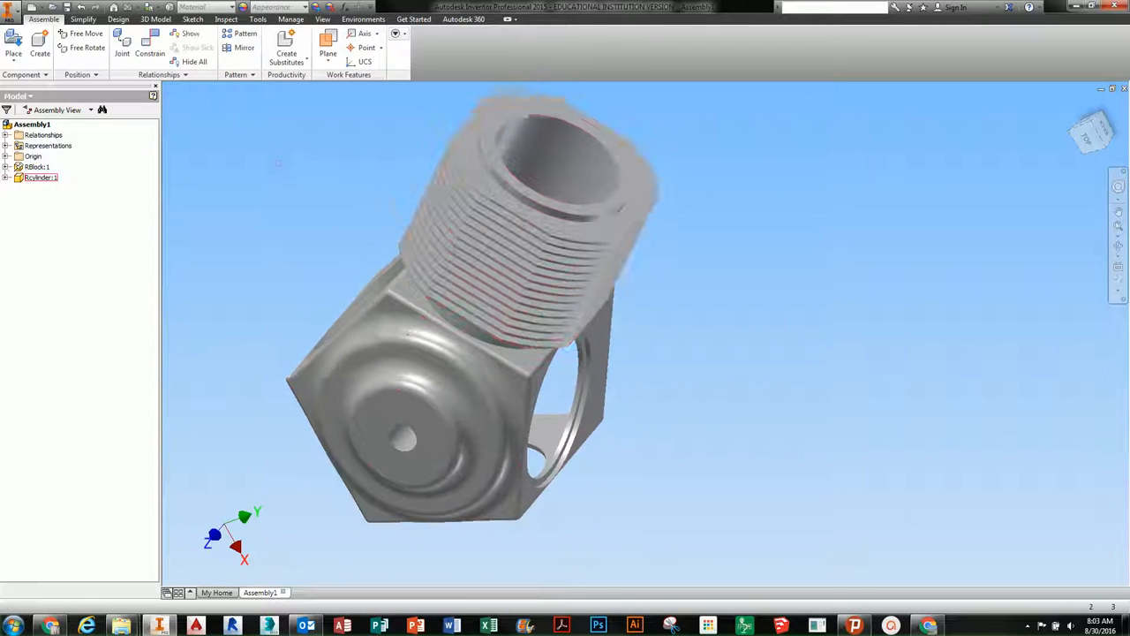
- Choose the Crankshaft and Master Rod1 parts together from the Engine folder for placement in the assembly
{"action": "left_click", "coordinate": [15, 42]}
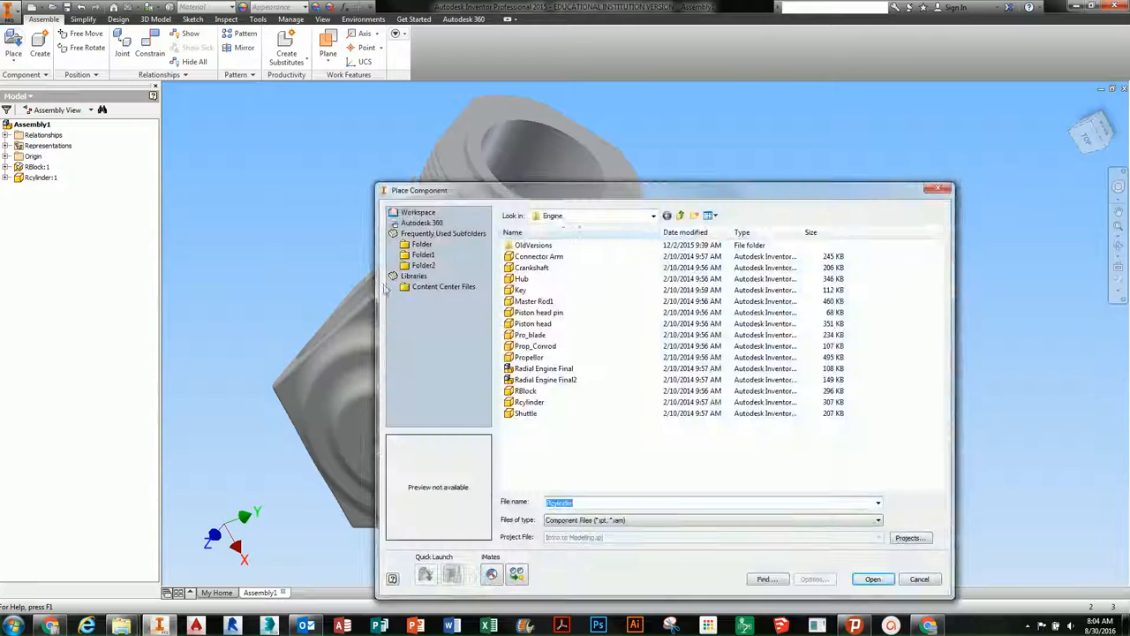
{"action": "left_click_drag", "start_coordinate": [553, 163], "coordinate": [455, 167]}
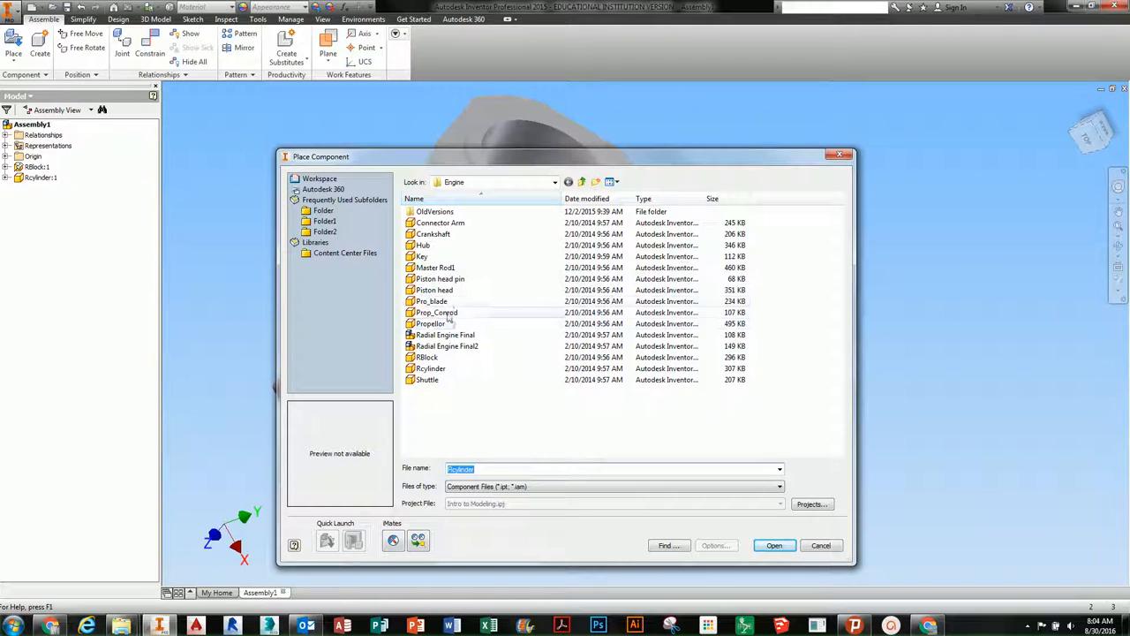
{"action": "left_click", "coordinate": [448, 268]}
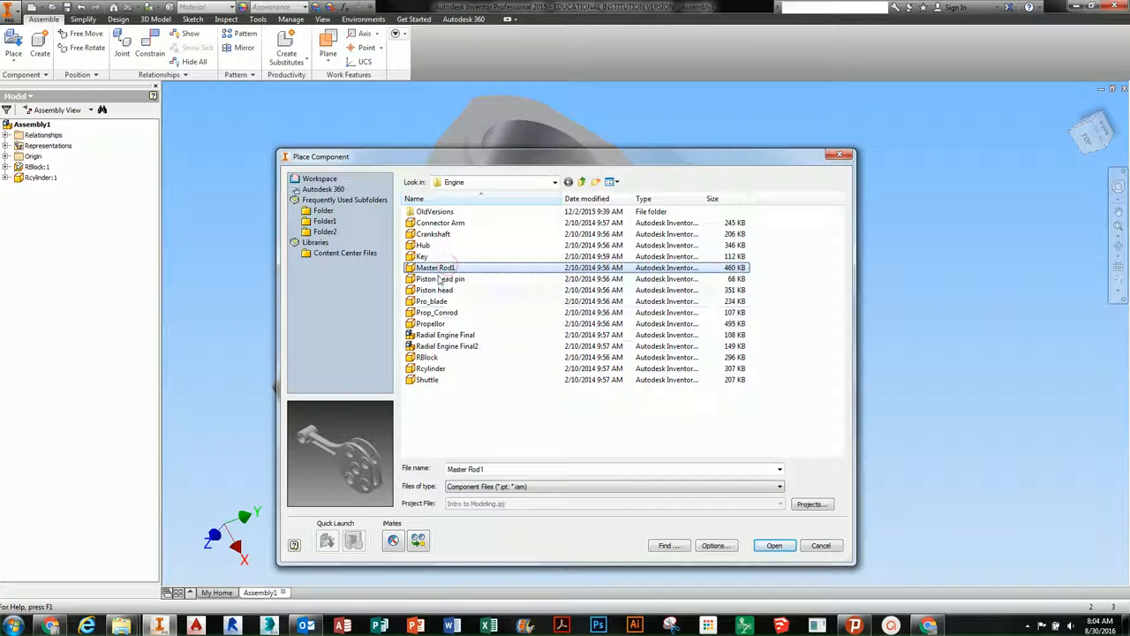
{"action": "left_click", "coordinate": [433, 235], "text": "ctrl"}
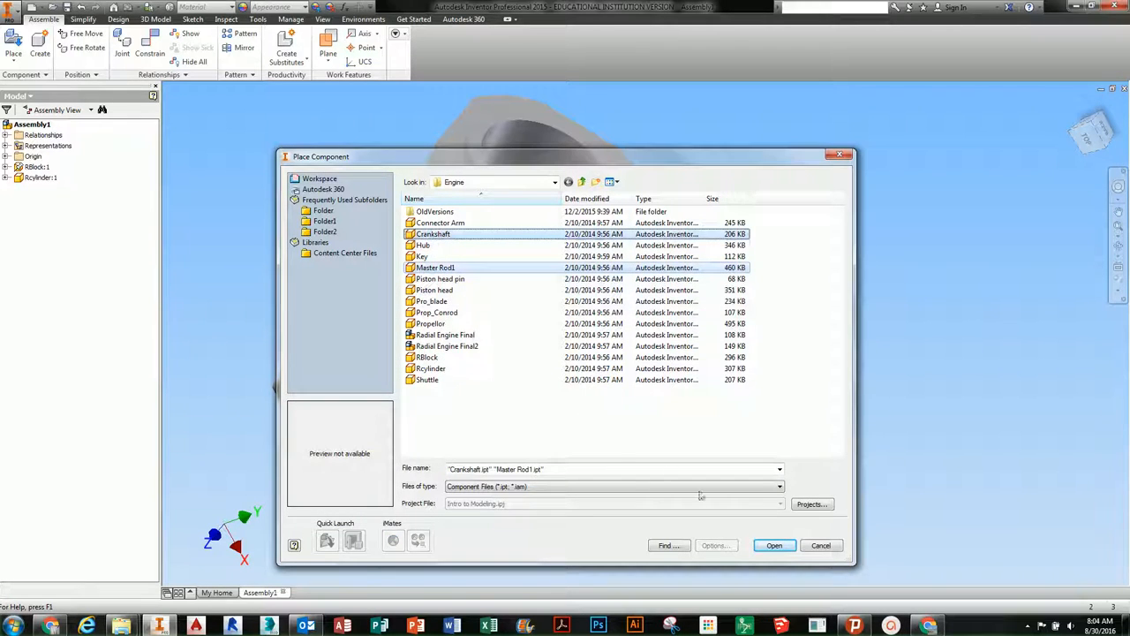
{"action": "left_click", "coordinate": [774, 550]}
{"action": "middle_click_drag", "start_coordinate": [832, 286], "coordinate": [601, 293]}
{"action": "scroll", "coordinate": [714, 242], "scroll_direction": "down", "scroll_amount": 3}
{"action": "scroll", "coordinate": [715, 243], "scroll_direction": "up", "scroll_amount": 5}
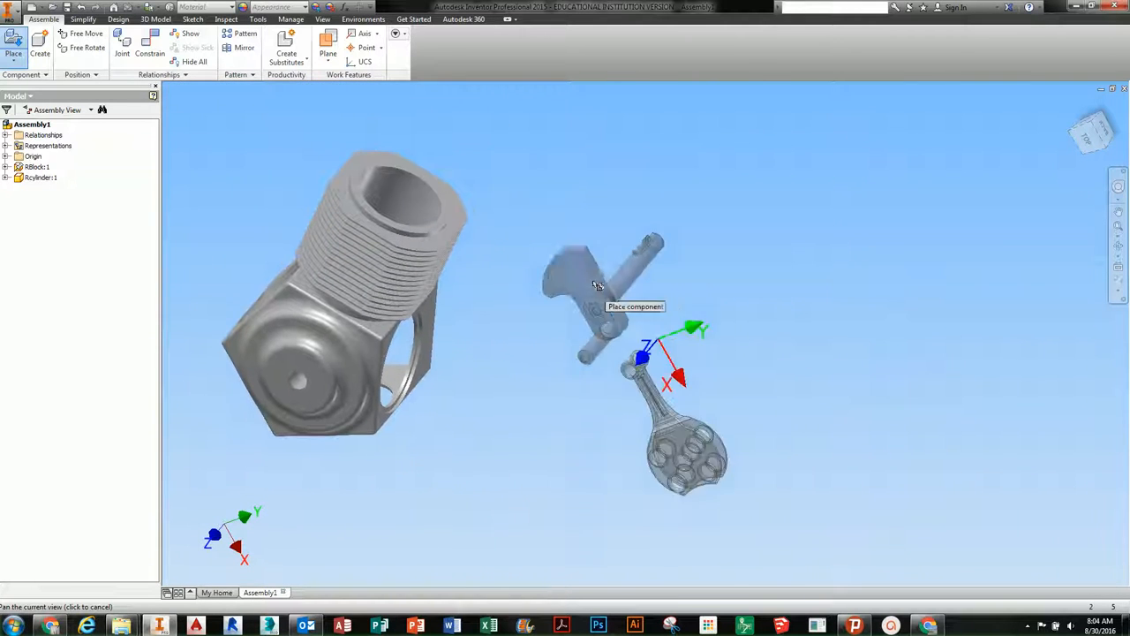
- Place one Crankshaft and one Master Rod1 beside the engine block, rotated twice by 90° about the X axis
{"action": "right_click", "coordinate": [645, 262]}
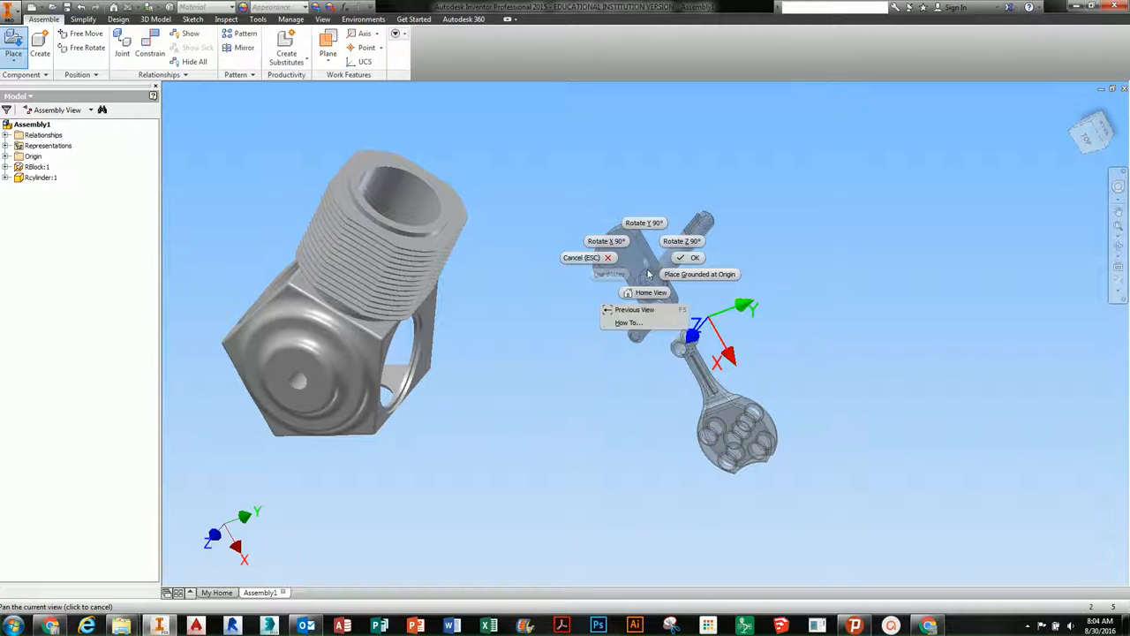
{"action": "left_click", "coordinate": [606, 241]}
{"action": "right_click", "coordinate": [622, 248]}
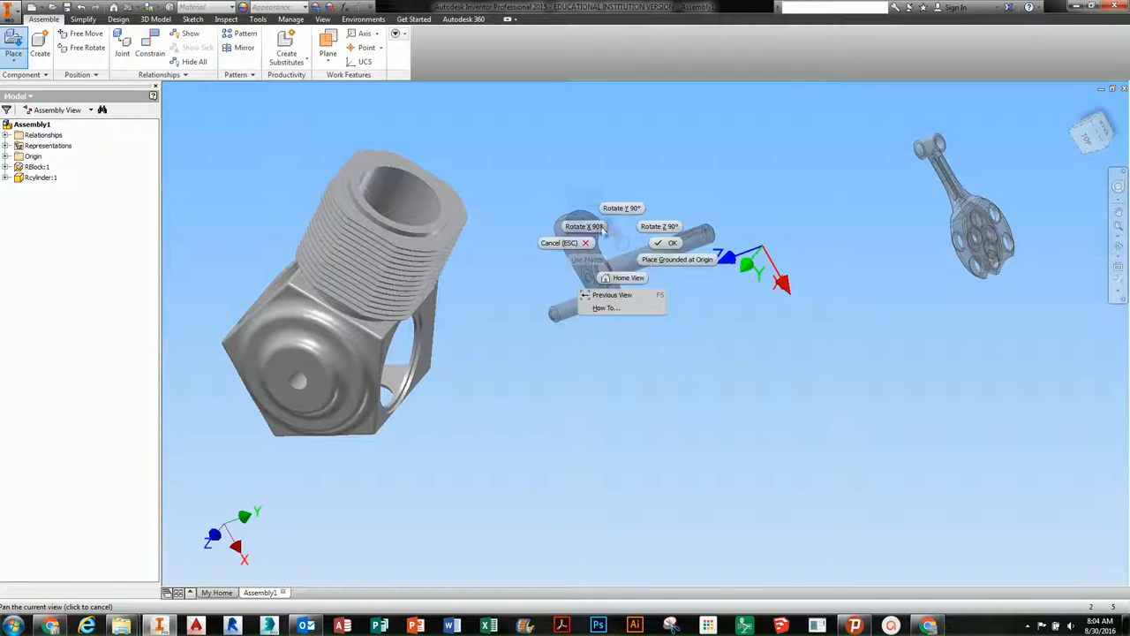
{"action": "left_click", "coordinate": [606, 231]}
{"action": "scroll", "coordinate": [479, 282], "scroll_direction": "down", "scroll_amount": 2}
{"action": "scroll", "coordinate": [490, 300], "scroll_direction": "up", "scroll_amount": 4}
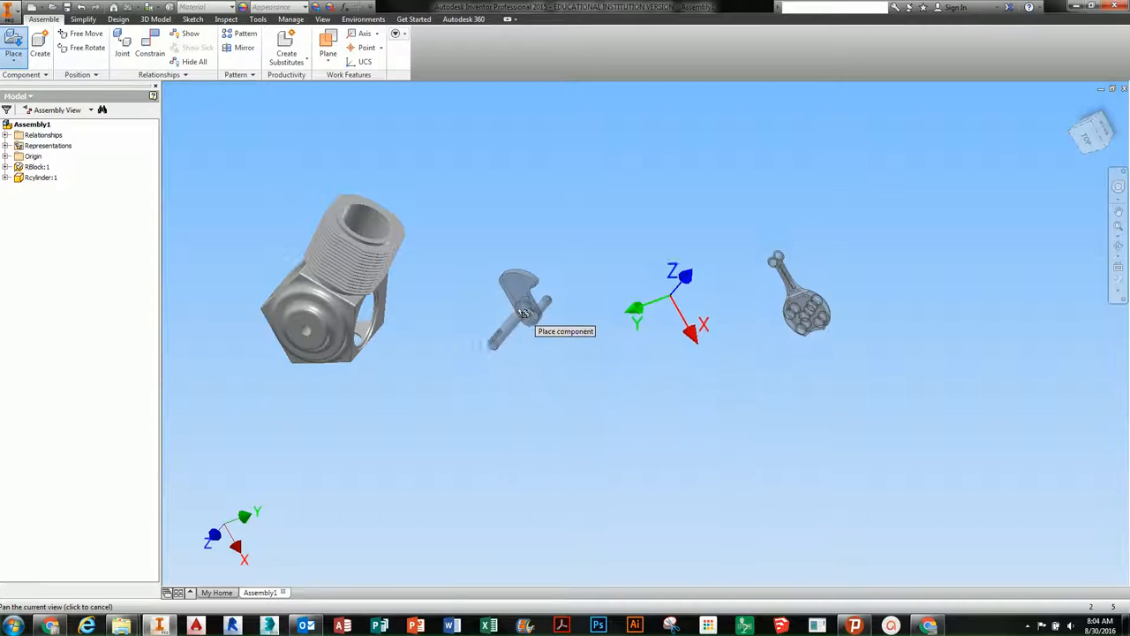
{"action": "left_click", "coordinate": [499, 272]}
{"action": "right_click", "coordinate": [548, 296]}
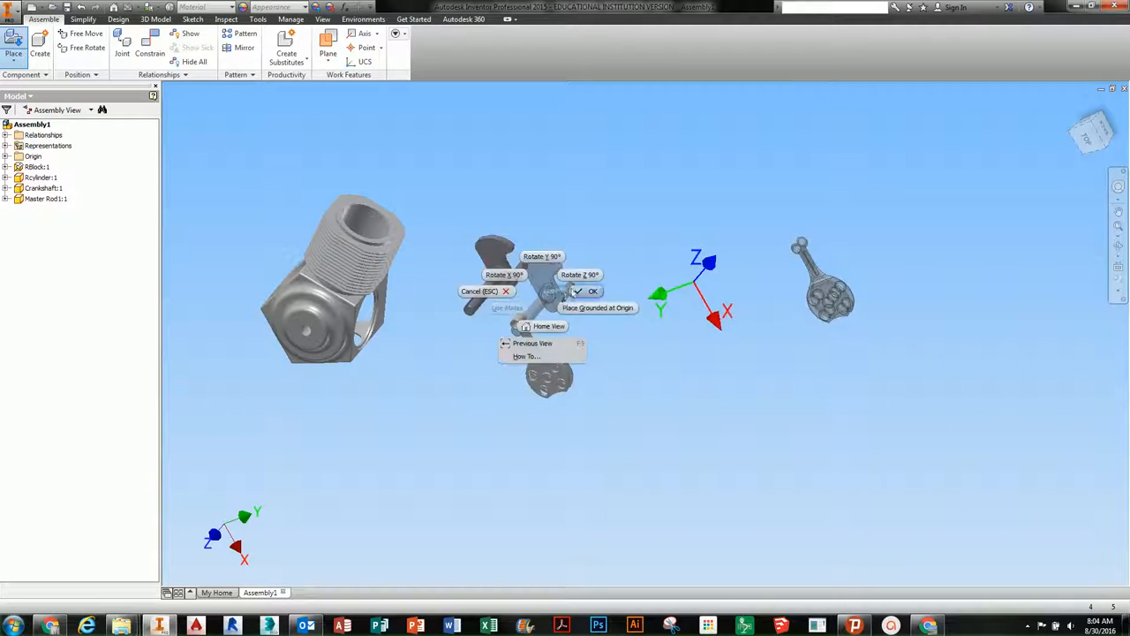
{"action": "left_click", "coordinate": [560, 286]}
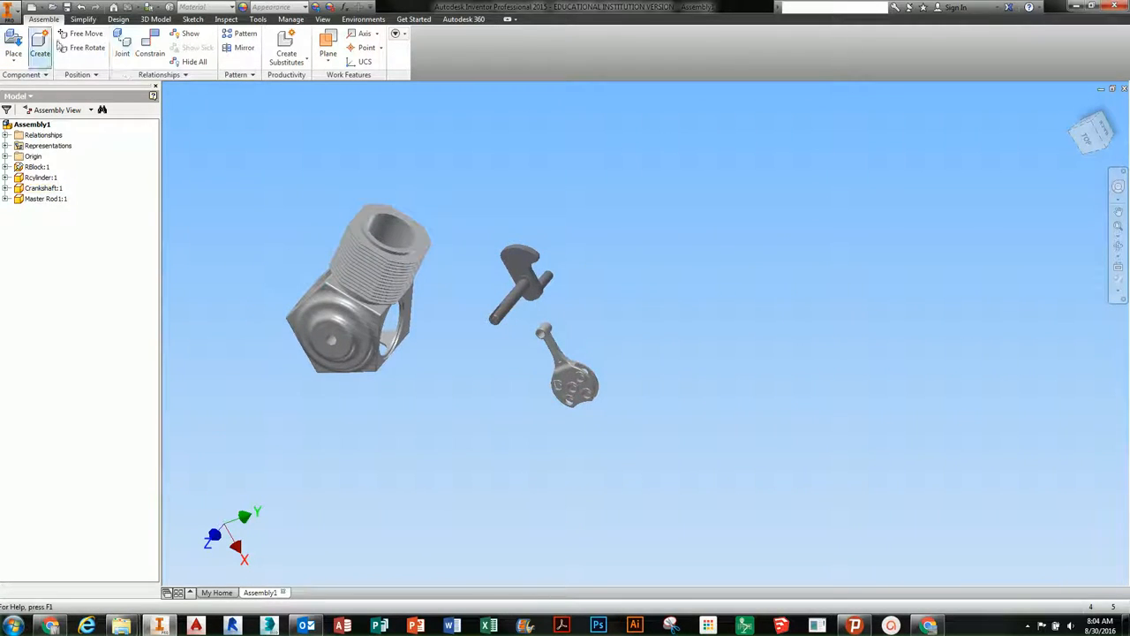
{"action": "left_click", "coordinate": [14, 44]}
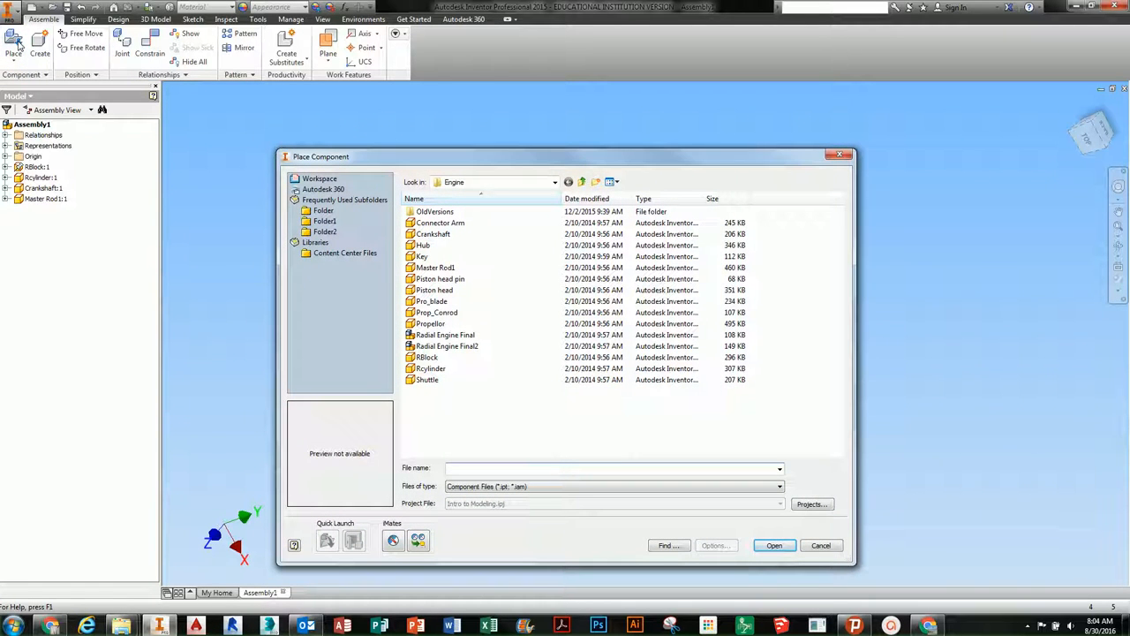
{"action": "left_click", "coordinate": [839, 155]}
- Turn off the visibility of the RBlock and the Rcylinder
{"action": "scroll", "coordinate": [533, 313], "scroll_direction": "up", "scroll_amount": 3}
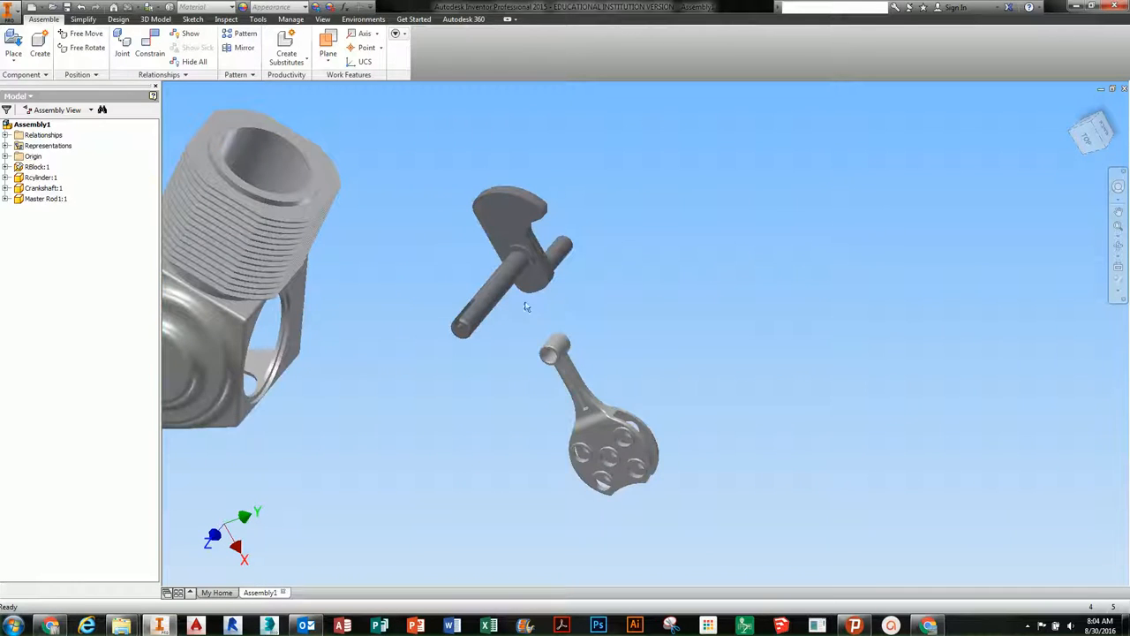
{"action": "middle_click_drag", "start_coordinate": [265, 300], "coordinate": [399, 377]}
{"action": "left_click", "coordinate": [40, 177]}
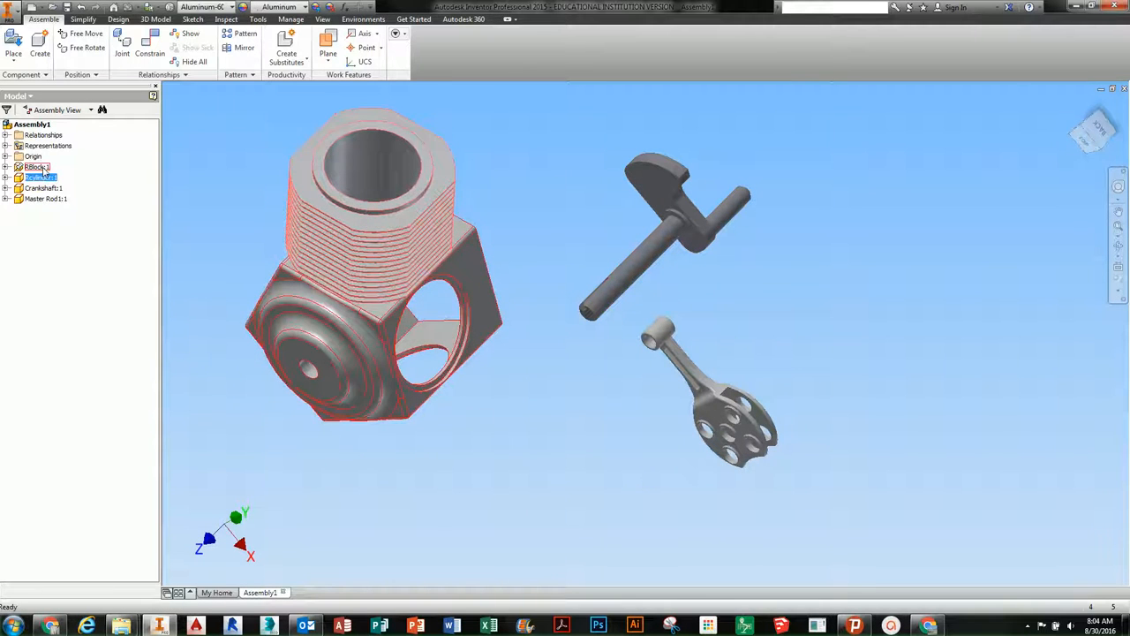
{"action": "left_click", "coordinate": [38, 167], "text": "ctrl"}
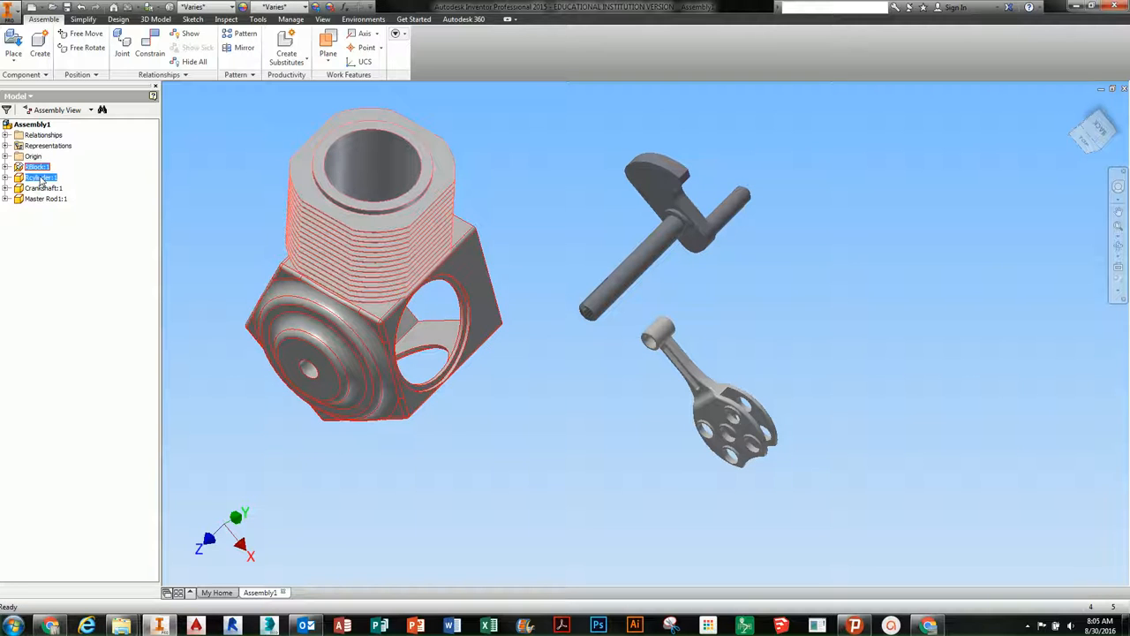
{"action": "right_click", "coordinate": [41, 180]}
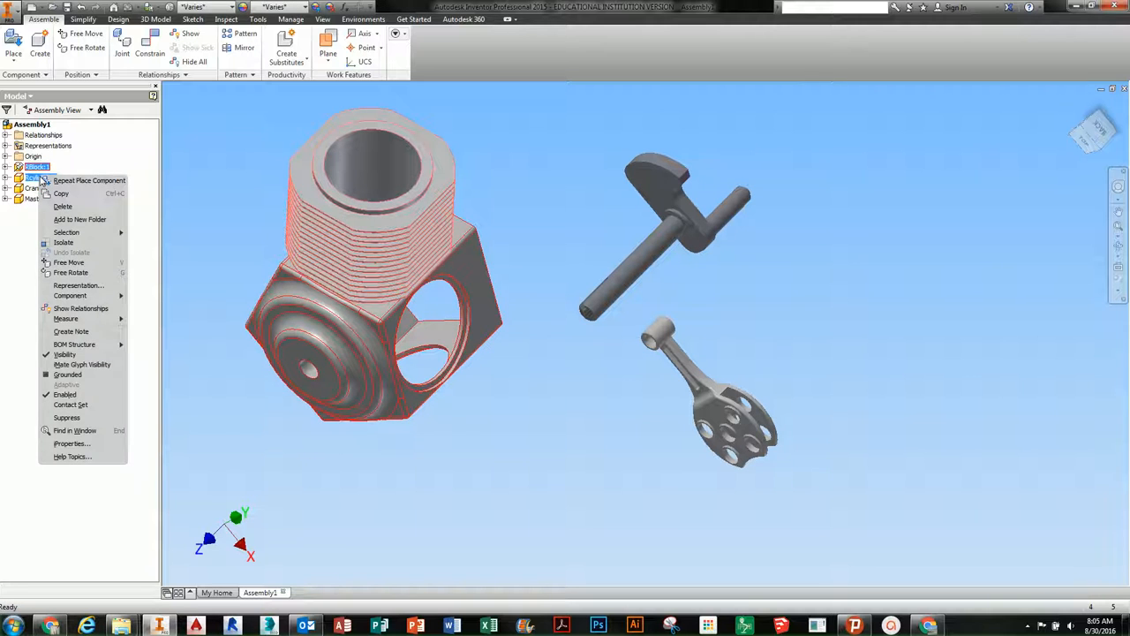
{"action": "left_click", "coordinate": [58, 355]}
- Move the Master Rod1 beside the crankshaft's short shaft end, checking its position from different angles
{"action": "middle_click_drag", "start_coordinate": [652, 373], "coordinate": [469, 409]}
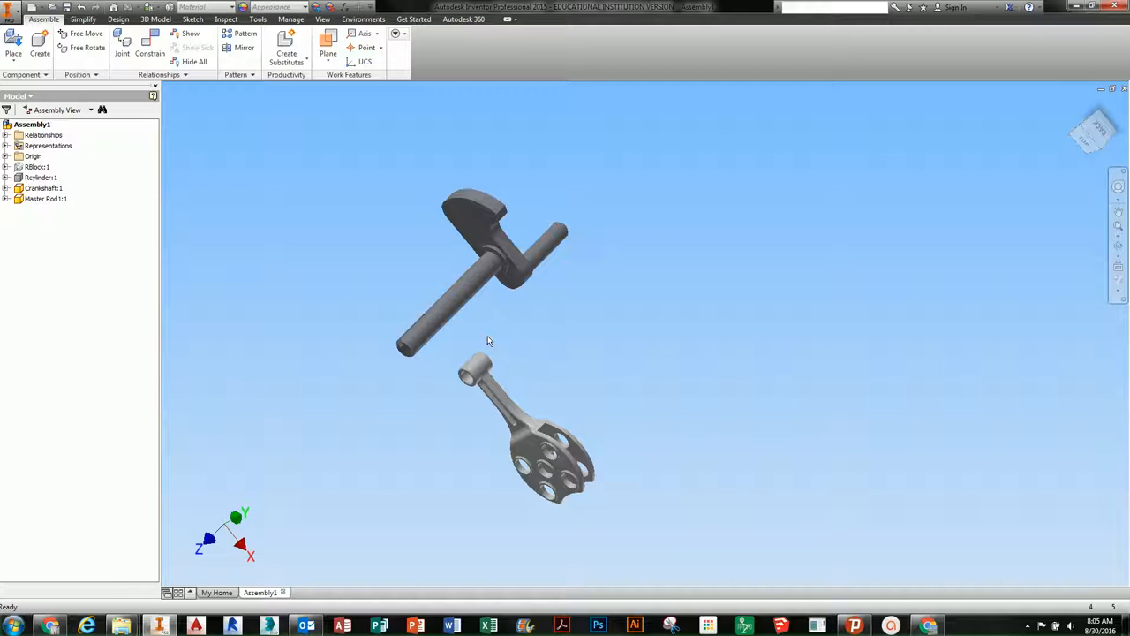
{"action": "middle_click_drag", "start_coordinate": [515, 341], "coordinate": [552, 332]}
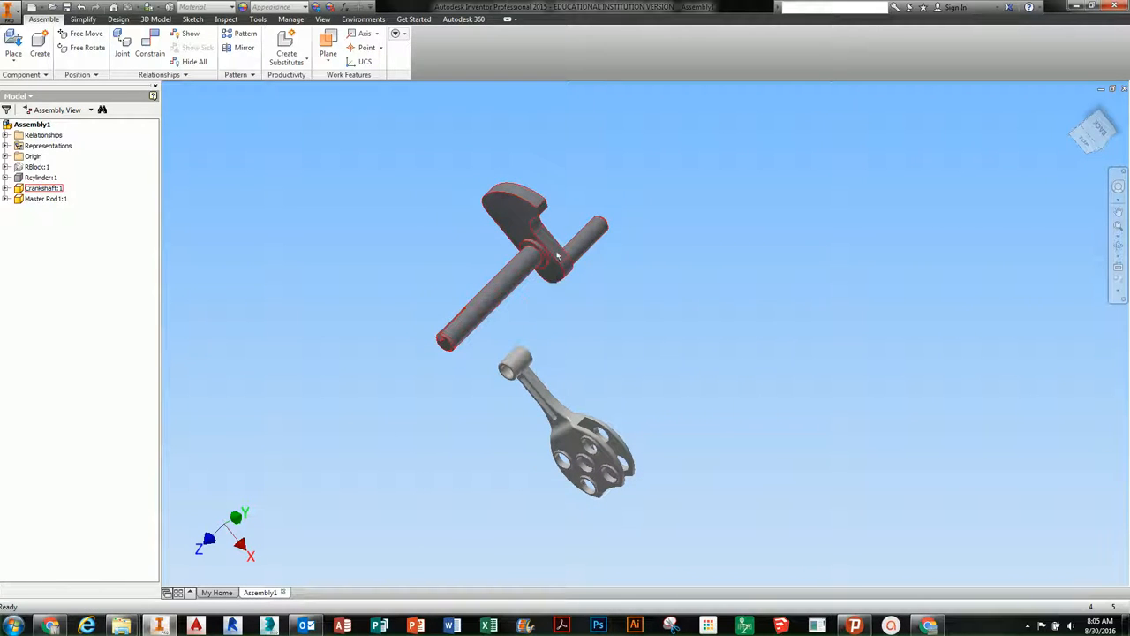
{"action": "left_click_drag", "start_coordinate": [568, 423], "coordinate": [686, 477]}
{"action": "middle_click_drag", "start_coordinate": [686, 477], "coordinate": [648, 474], "text": "shift"}
{"action": "left_click_drag", "start_coordinate": [710, 461], "coordinate": [766, 349]}
{"action": "middle_click_drag", "start_coordinate": [733, 376], "coordinate": [759, 333], "text": "shift"}
{"action": "left_click_drag", "start_coordinate": [761, 376], "coordinate": [700, 496]}
{"action": "middle_click_drag", "start_coordinate": [701, 497], "coordinate": [669, 477], "text": "shift"}
{"action": "left_click_drag", "start_coordinate": [669, 477], "coordinate": [739, 470]}
{"action": "middle_click_drag", "start_coordinate": [746, 477], "coordinate": [661, 397], "text": "shift"}
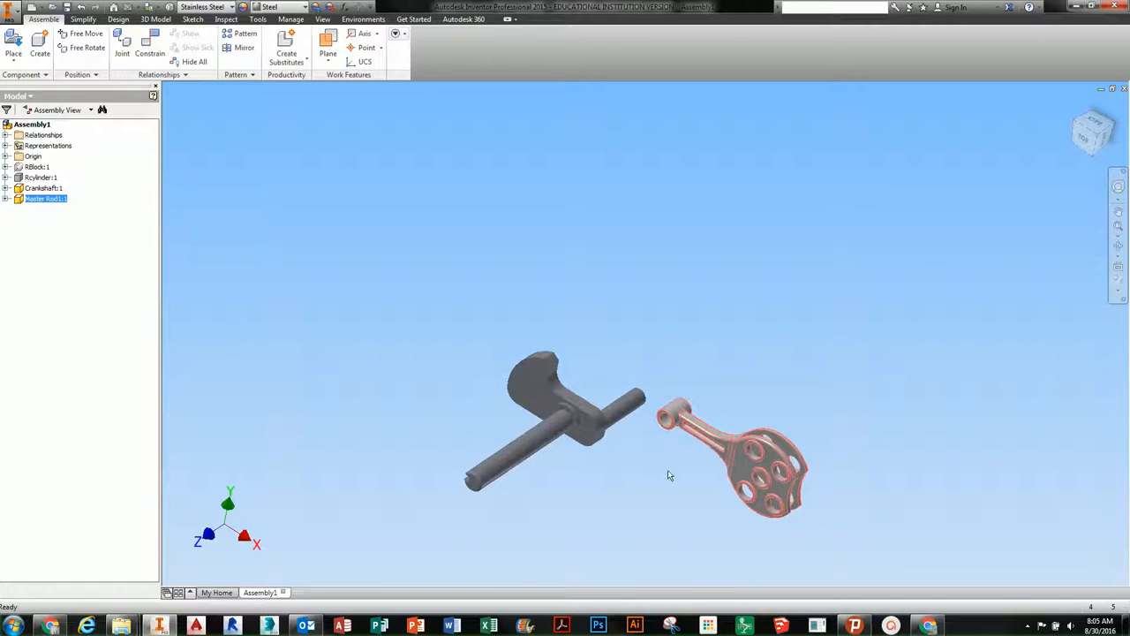
- Connect the Master Rod1's middle hole to the Crankshaft's short shaft end with a Rotational joint and a gap of 0.000 mm
{"action": "left_click", "coordinate": [154, 76]}
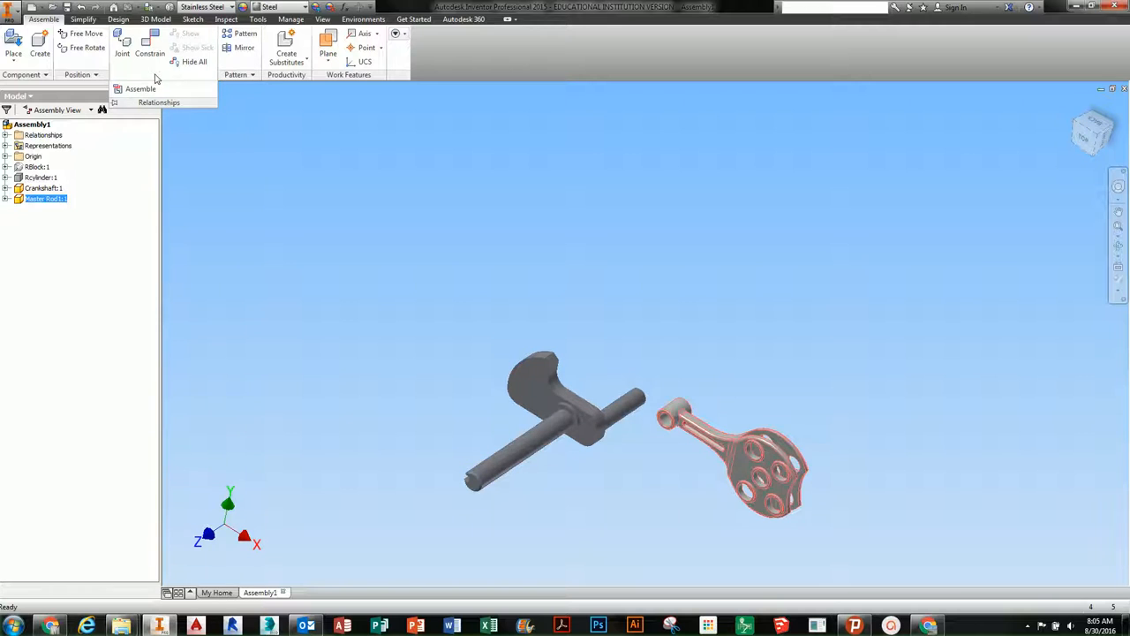
{"action": "left_click", "coordinate": [122, 45]}
{"action": "left_click", "coordinate": [161, 148]}
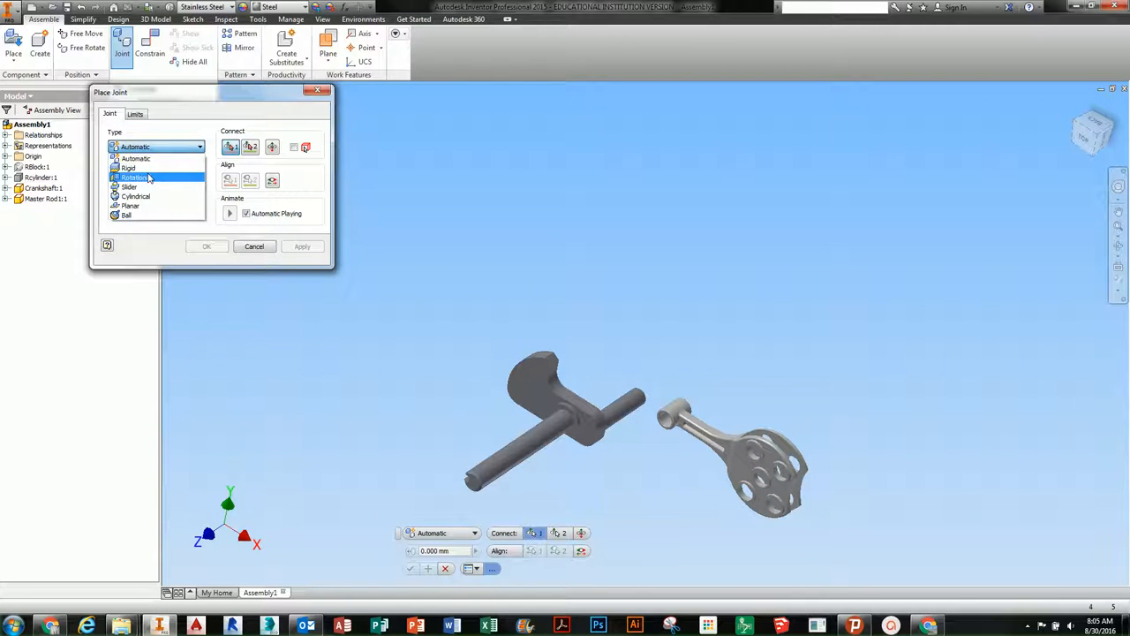
{"action": "left_click", "coordinate": [141, 178]}
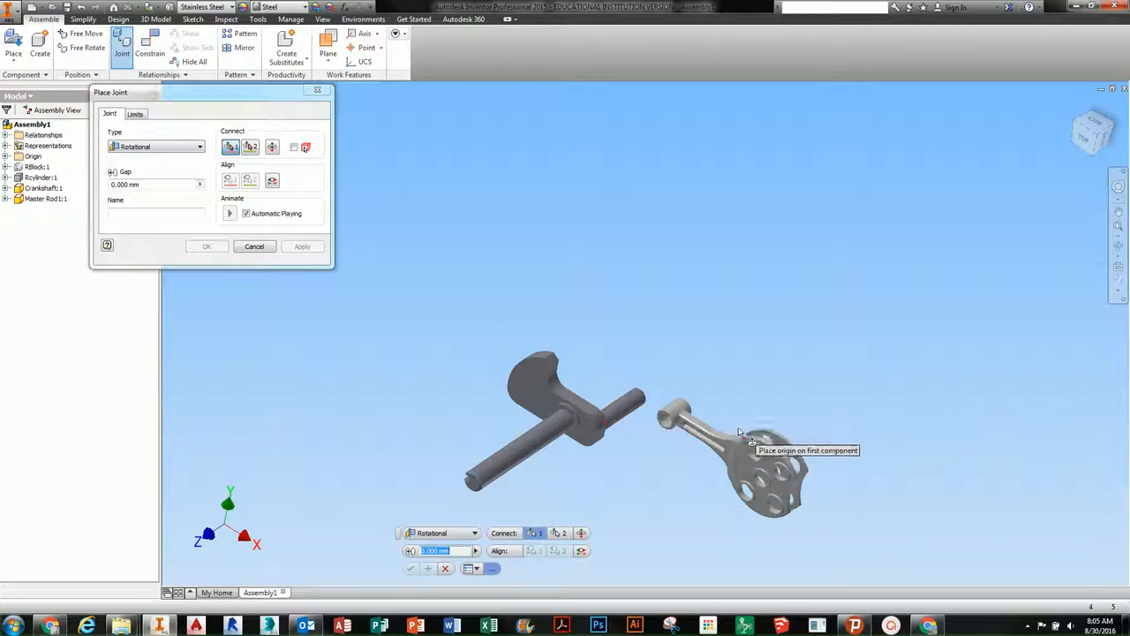
{"action": "scroll", "coordinate": [760, 450], "scroll_direction": "up", "scroll_amount": 5}
{"action": "scroll", "coordinate": [928, 388], "scroll_direction": "down", "scroll_amount": 5}
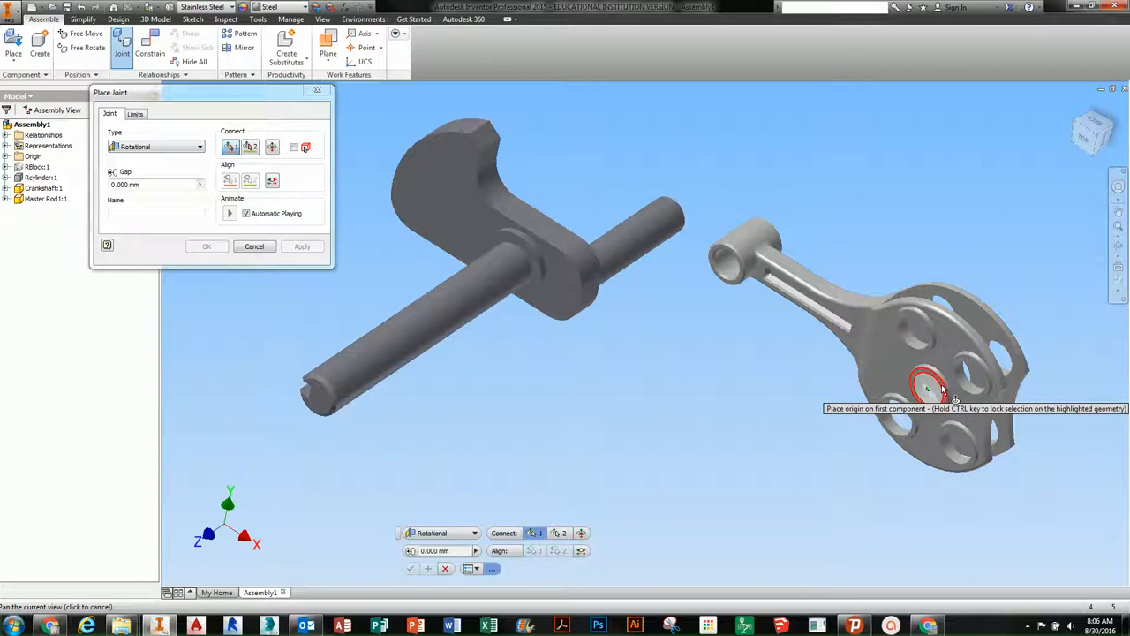
{"action": "mouse_move", "coordinate": [943, 389]}
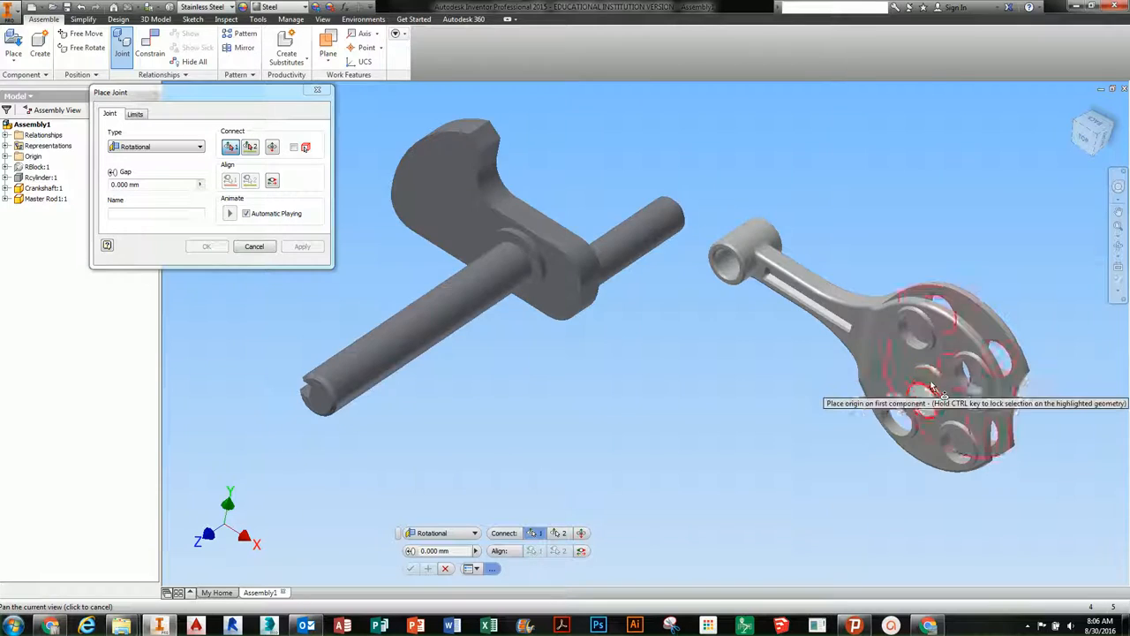
{"action": "scroll", "coordinate": [937, 398], "scroll_direction": "up", "scroll_amount": 5}
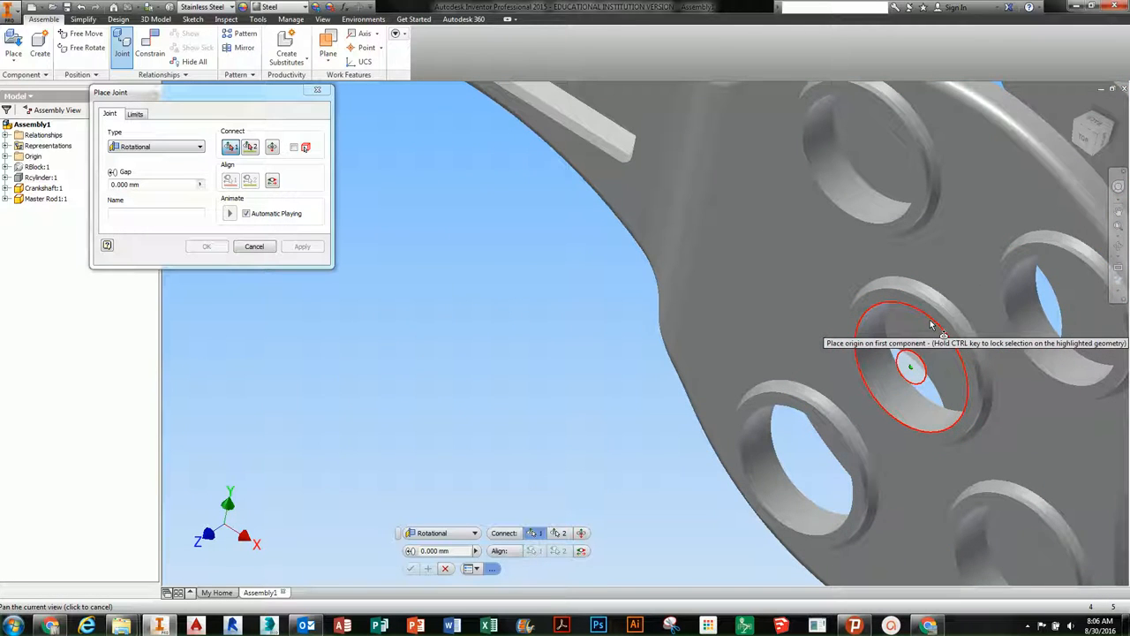
{"action": "left_click", "coordinate": [924, 318]}
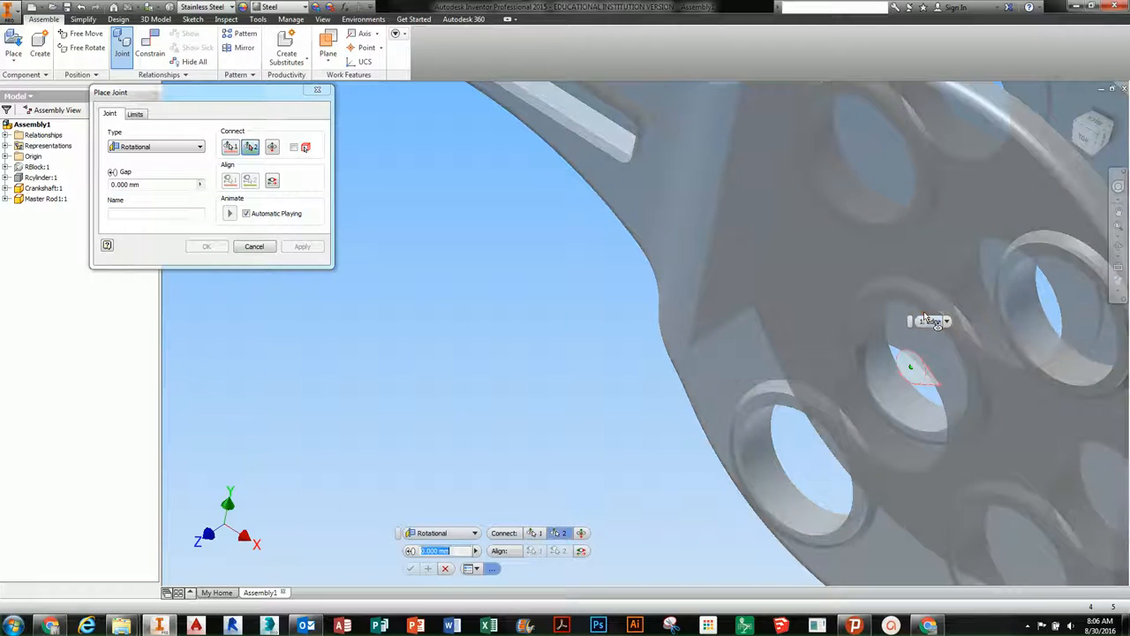
{"action": "scroll", "coordinate": [919, 322], "scroll_direction": "down", "scroll_amount": 5}
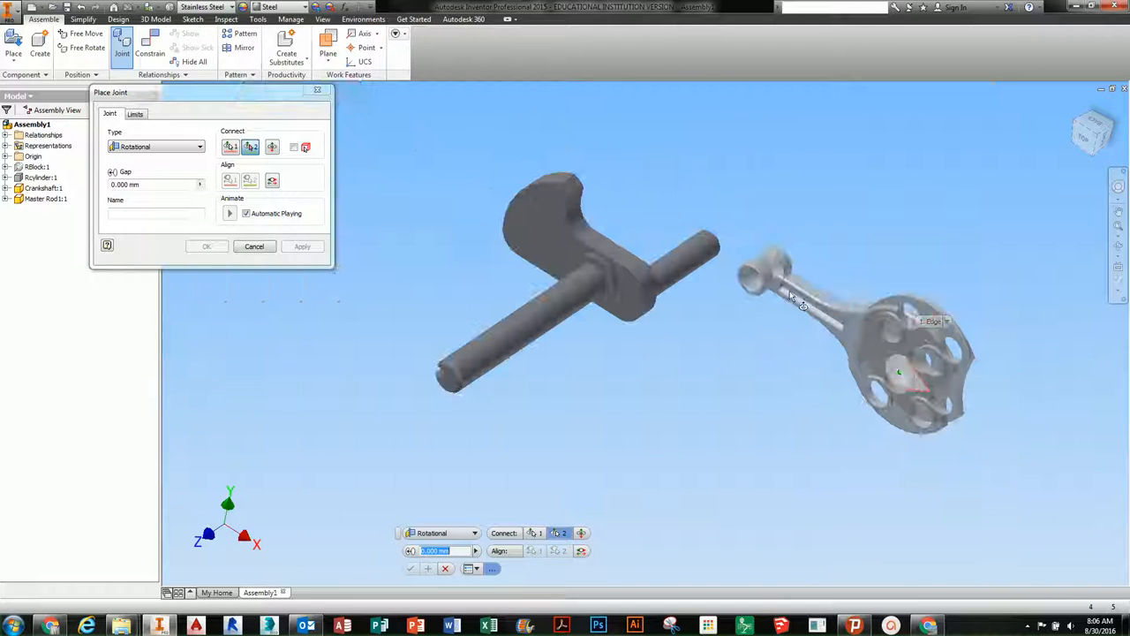
{"action": "left_click", "coordinate": [682, 263]}
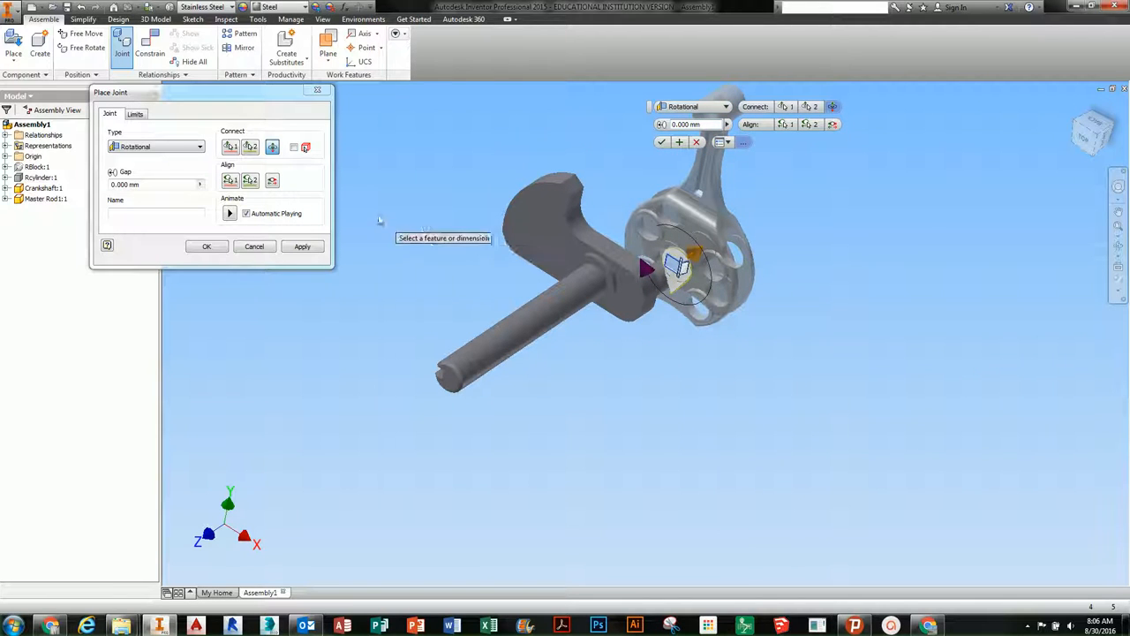
{"action": "left_click", "coordinate": [207, 247]}
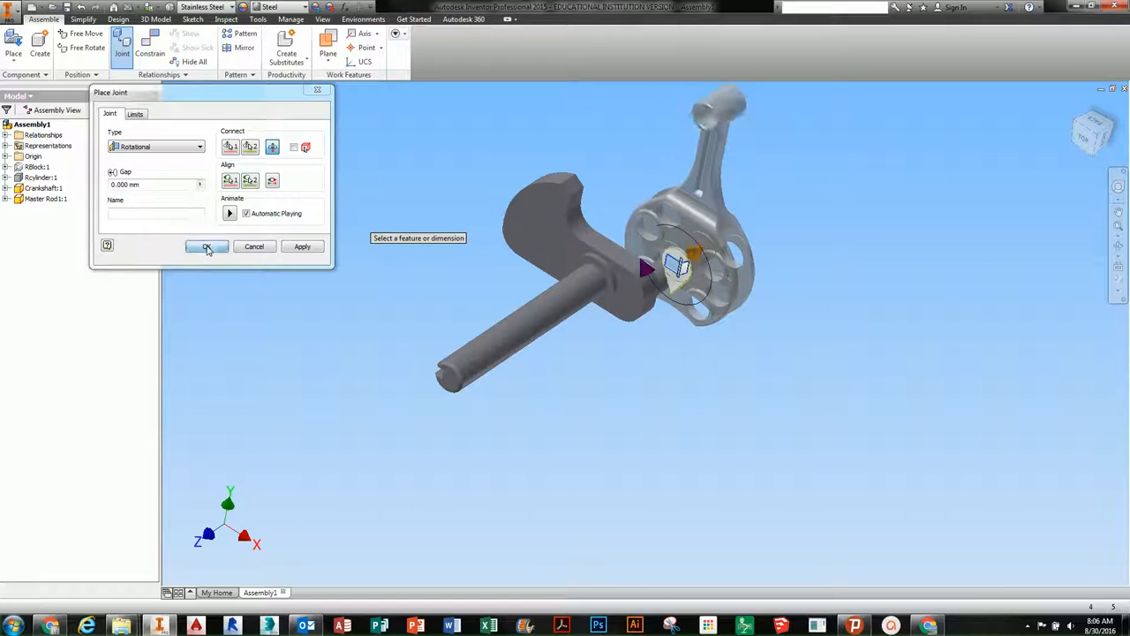
- Inspect what is listed under Master Rod1 and Crankshaft, and test how the joined parts move together
{"action": "left_click", "coordinate": [6, 199]}
{"action": "left_click", "coordinate": [6, 198]}
{"action": "left_click", "coordinate": [6, 188]}
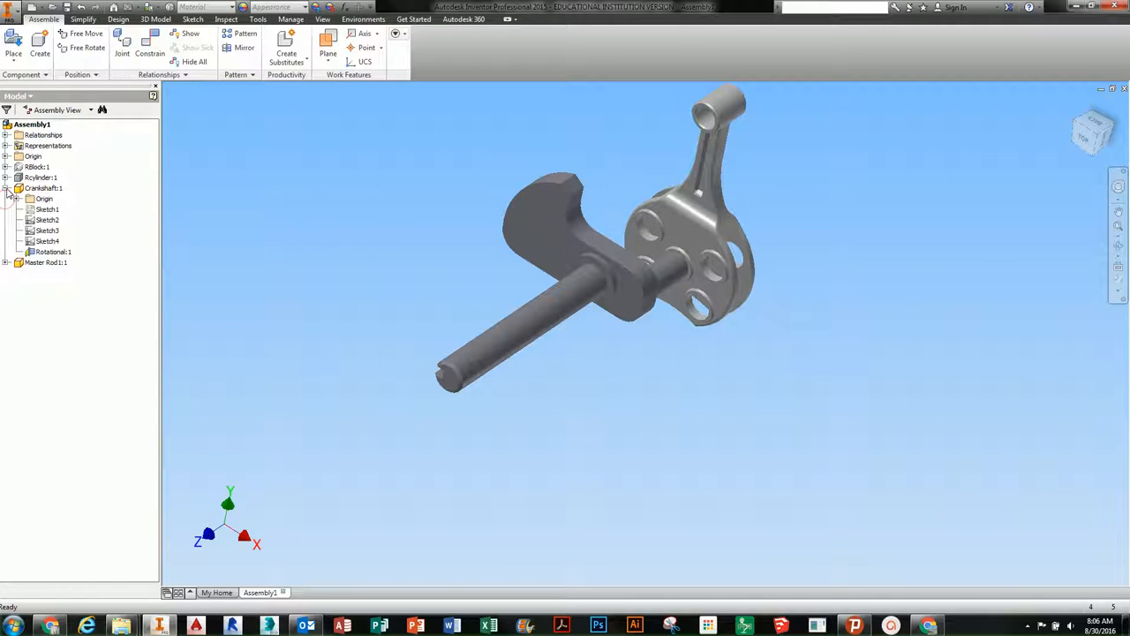
{"action": "left_click", "coordinate": [6, 188]}
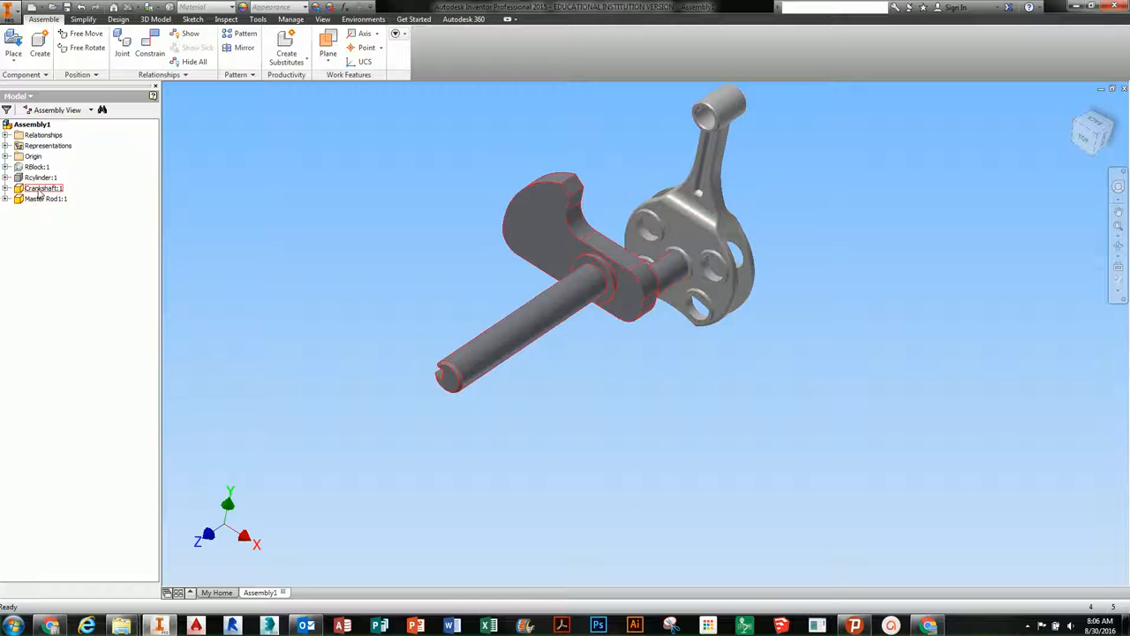
{"action": "middle_click_drag", "start_coordinate": [711, 282], "coordinate": [692, 247]}
{"action": "mouse_move", "coordinate": [678, 200]}
{"action": "left_mouse_down"}
{"action": "mouse_move", "coordinate": [704, 240]}
{"action": "mouse_move", "coordinate": [662, 224]}
{"action": "mouse_move", "coordinate": [672, 208]}
{"action": "left_mouse_up"}
{"action": "mouse_move", "coordinate": [513, 353]}
{"action": "left_mouse_down"}
{"action": "mouse_move", "coordinate": [535, 336]}
{"action": "mouse_move", "coordinate": [493, 353]}
{"action": "left_mouse_up"}
{"action": "middle_click_drag", "start_coordinate": [493, 353], "coordinate": [610, 312], "text": "shift"}
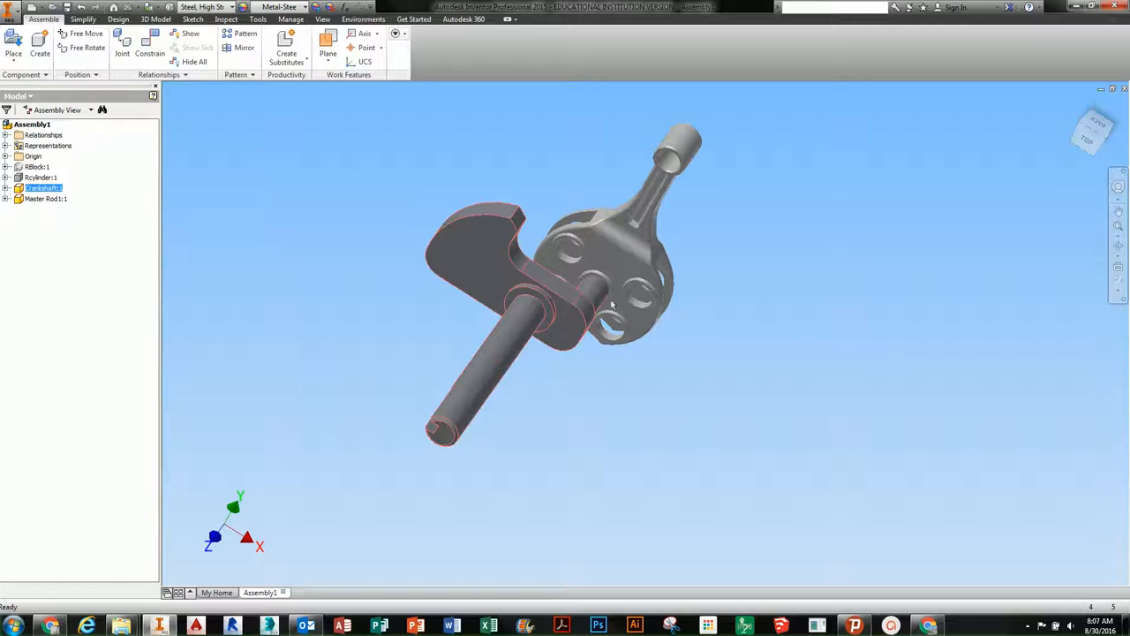
- Ground the Crankshaft in the assembly
{"action": "right_click", "coordinate": [60, 189]}
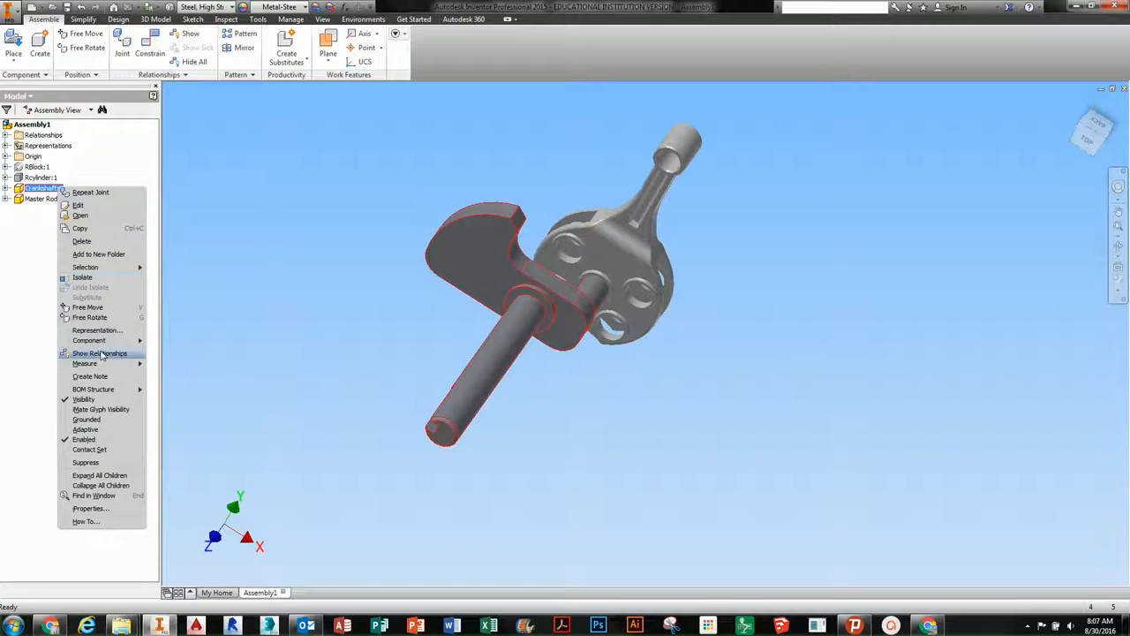
{"action": "left_click", "coordinate": [98, 421]}
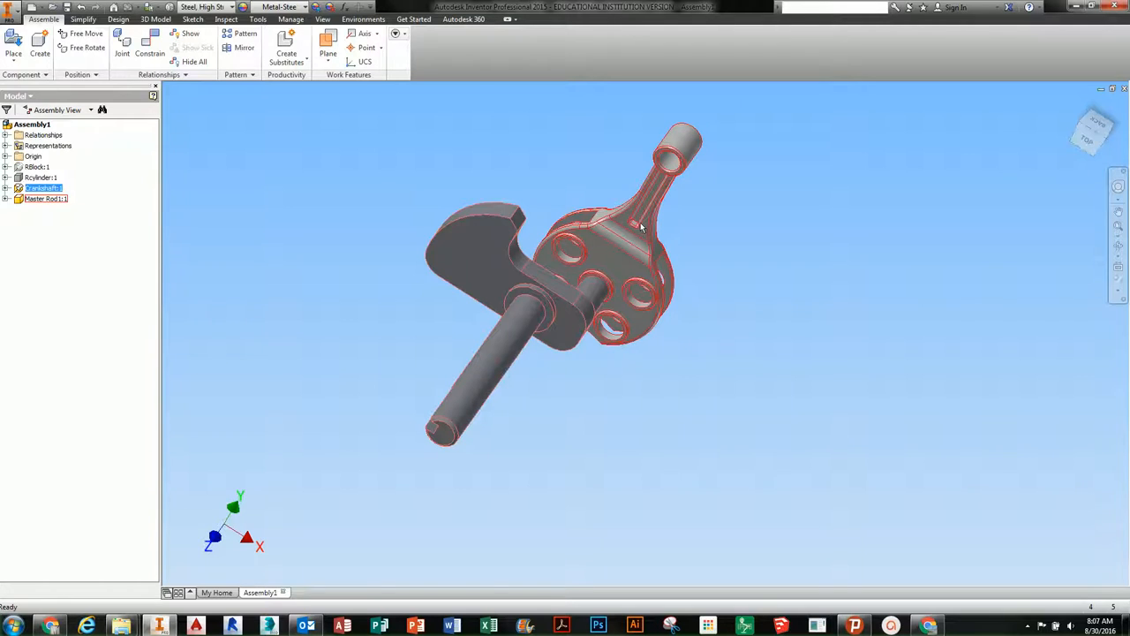
{"action": "left_click", "coordinate": [691, 229]}
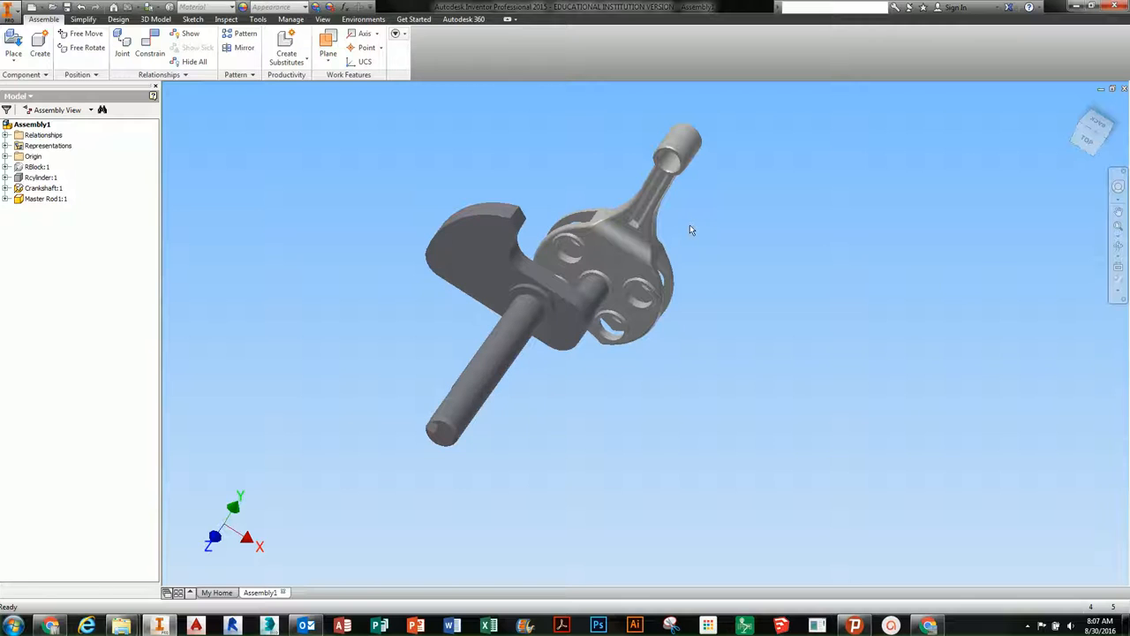
- Test the motion by trying to move the Crankshaft and swinging Master Rod1 down and back up around the shaft end
{"action": "left_click", "coordinate": [545, 340]}
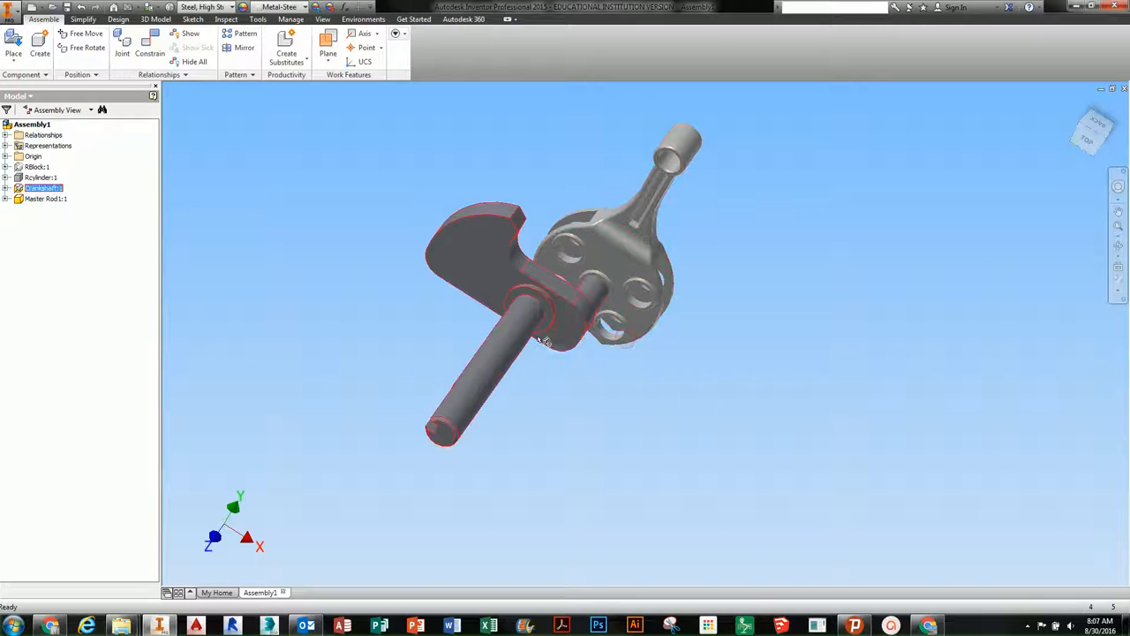
{"action": "left_click", "coordinate": [434, 325]}
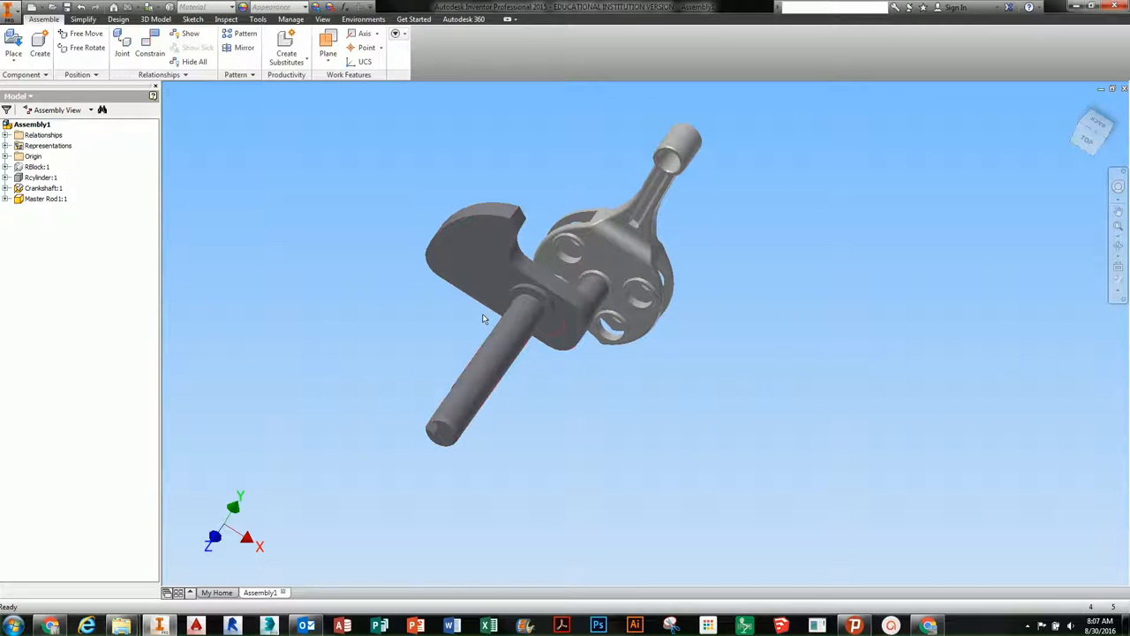
{"action": "left_click_drag", "start_coordinate": [491, 300], "coordinate": [562, 358]}
{"action": "left_click_drag", "start_coordinate": [637, 236], "coordinate": [693, 424]}
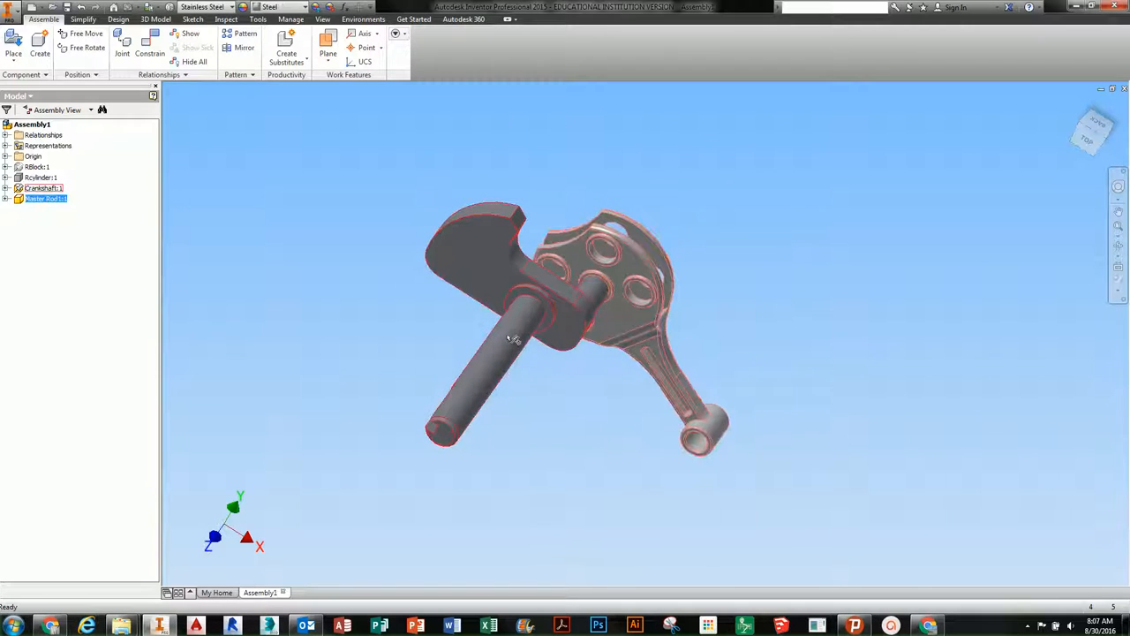
{"action": "left_click_drag", "start_coordinate": [663, 338], "coordinate": [631, 221]}
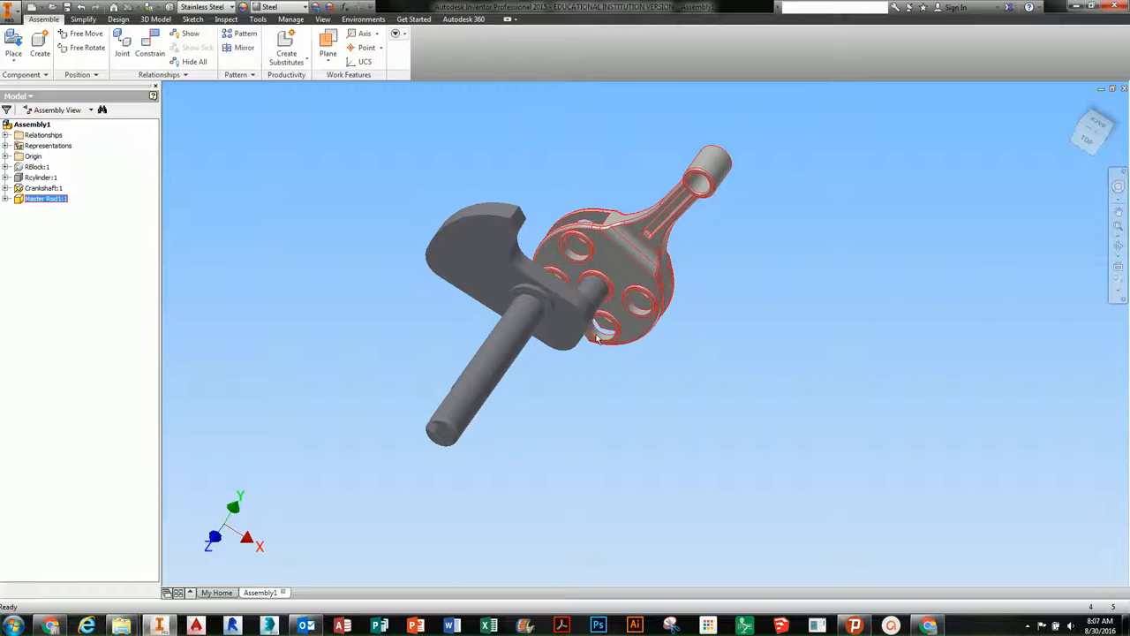
- Choose the Piston head and Piston head pin parts together from the Engine folder for placement in the assembly
{"action": "middle_click_drag", "start_coordinate": [630, 222], "coordinate": [657, 209]}
{"action": "middle_click_drag", "start_coordinate": [594, 304], "coordinate": [504, 300]}
{"action": "middle_click_drag", "start_coordinate": [574, 299], "coordinate": [499, 302], "text": "shift"}
{"action": "left_click", "coordinate": [14, 44]}
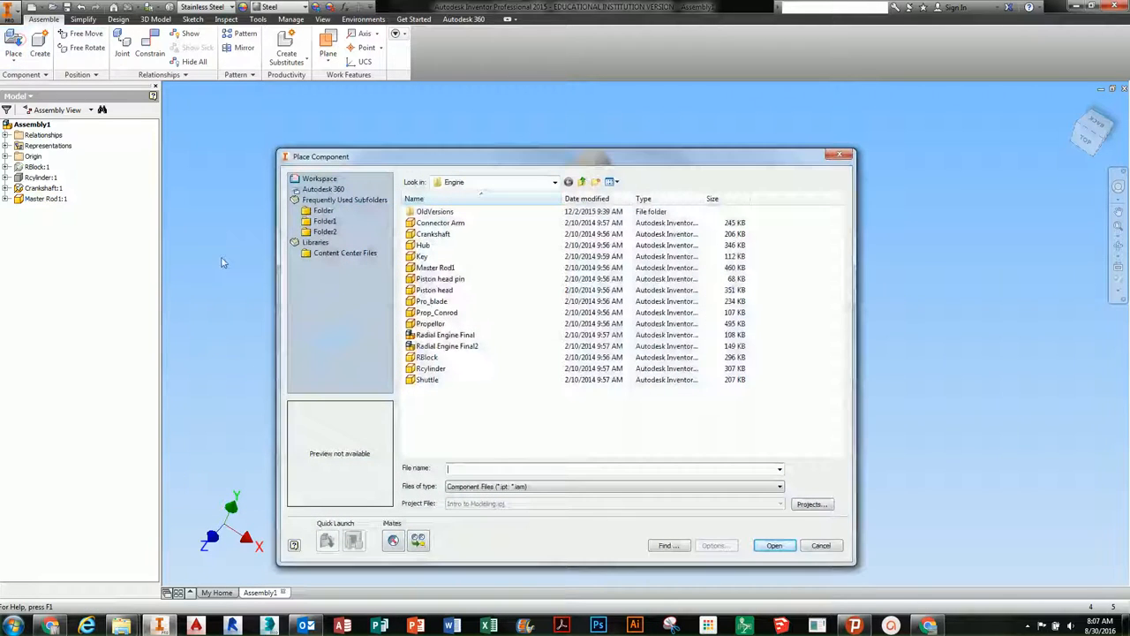
{"action": "left_click", "coordinate": [435, 289]}
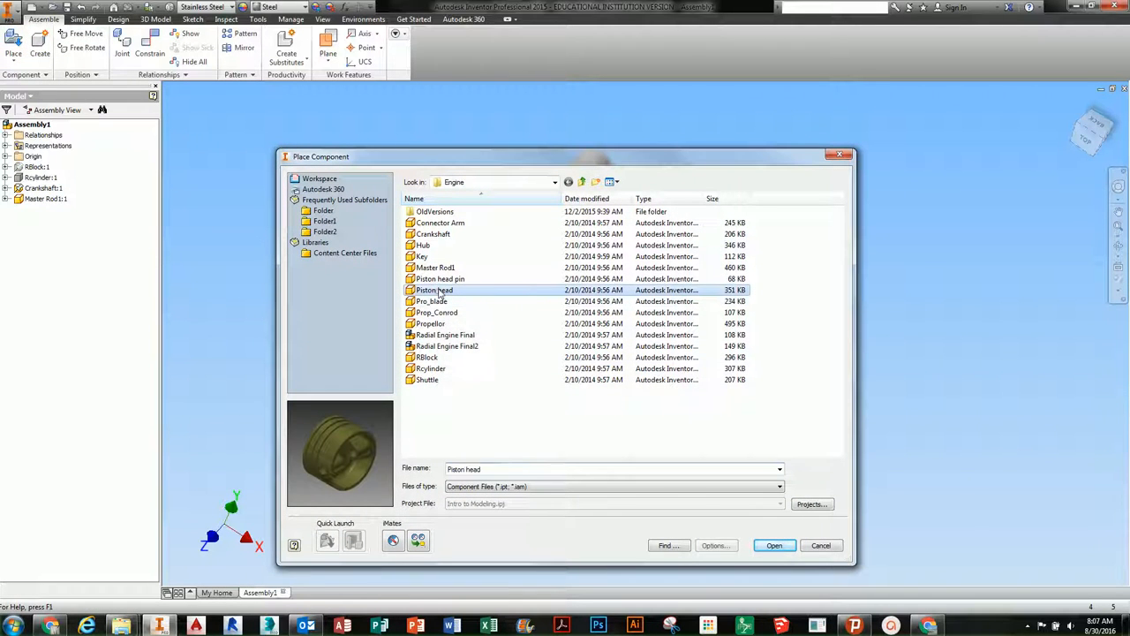
{"action": "left_click", "coordinate": [446, 279], "text": "ctrl"}
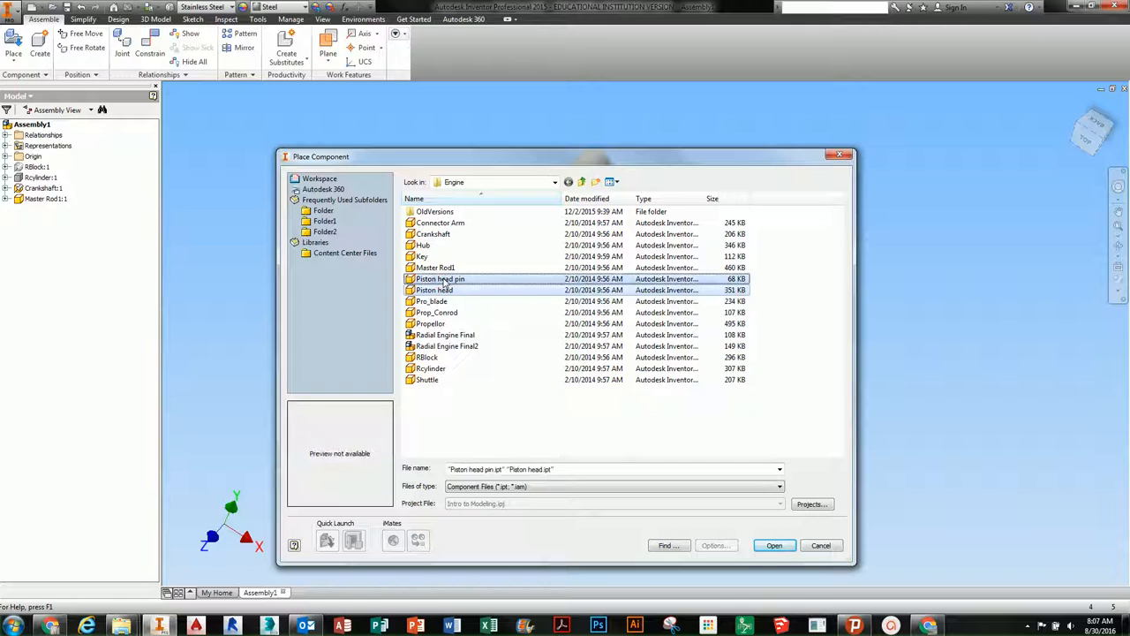
{"action": "left_click", "coordinate": [774, 547]}
- Place one Piston head and one Piston head pin away from the crankshaft, rotated 90° about the X axis
{"action": "scroll", "coordinate": [707, 301], "scroll_direction": "up", "scroll_amount": 5}
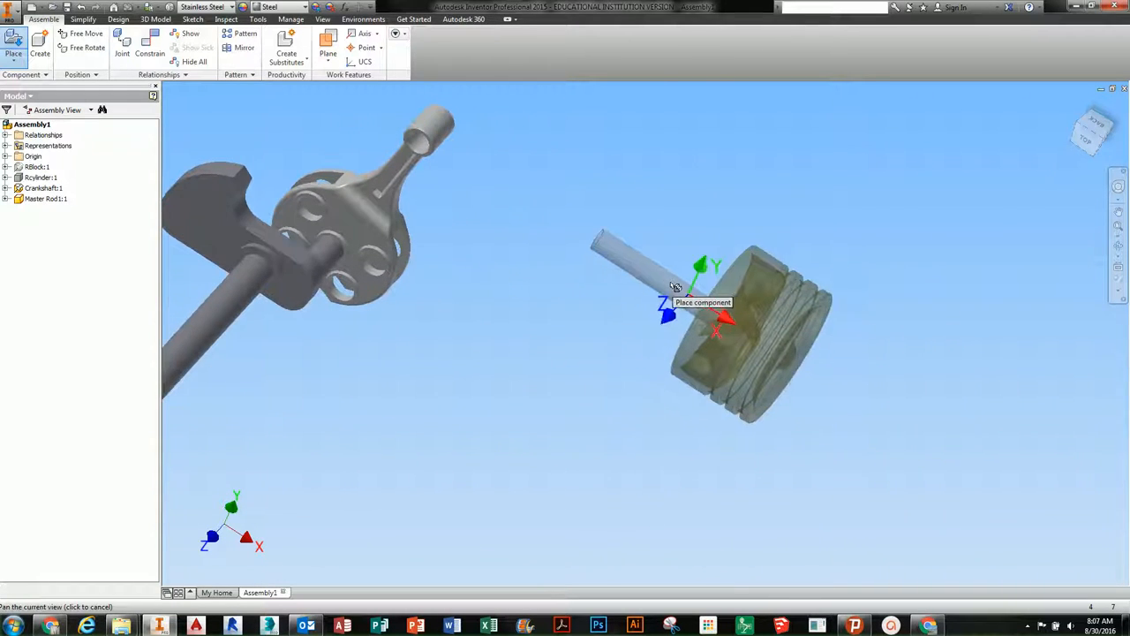
{"action": "middle_click_drag", "start_coordinate": [687, 297], "coordinate": [640, 291], "text": "shift"}
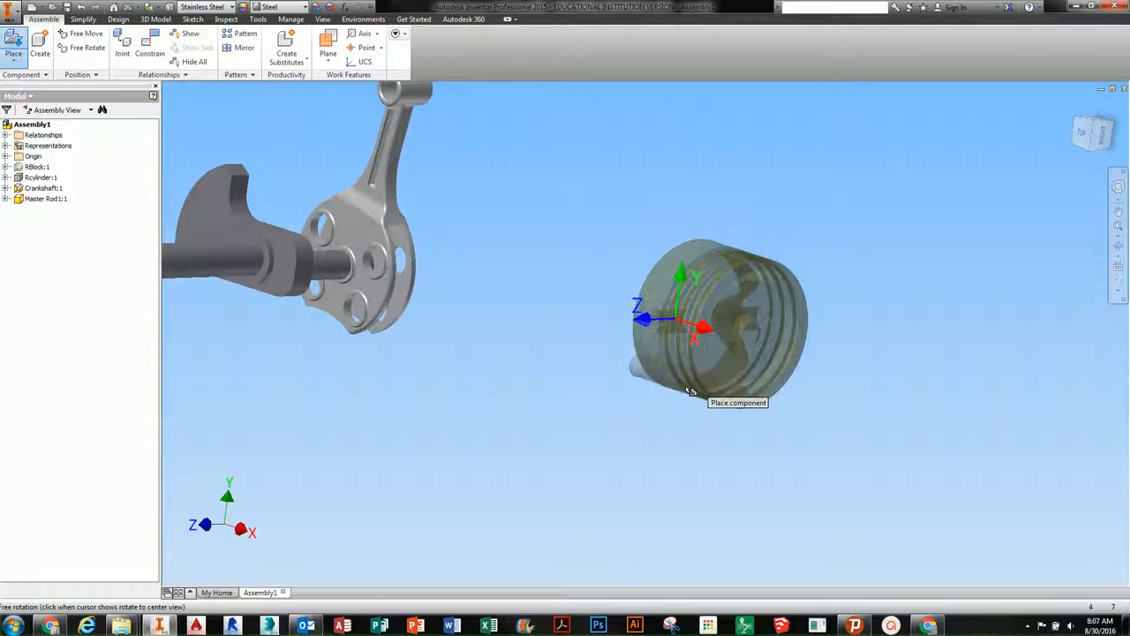
{"action": "middle_click_drag", "start_coordinate": [677, 402], "coordinate": [663, 412], "text": "shift"}
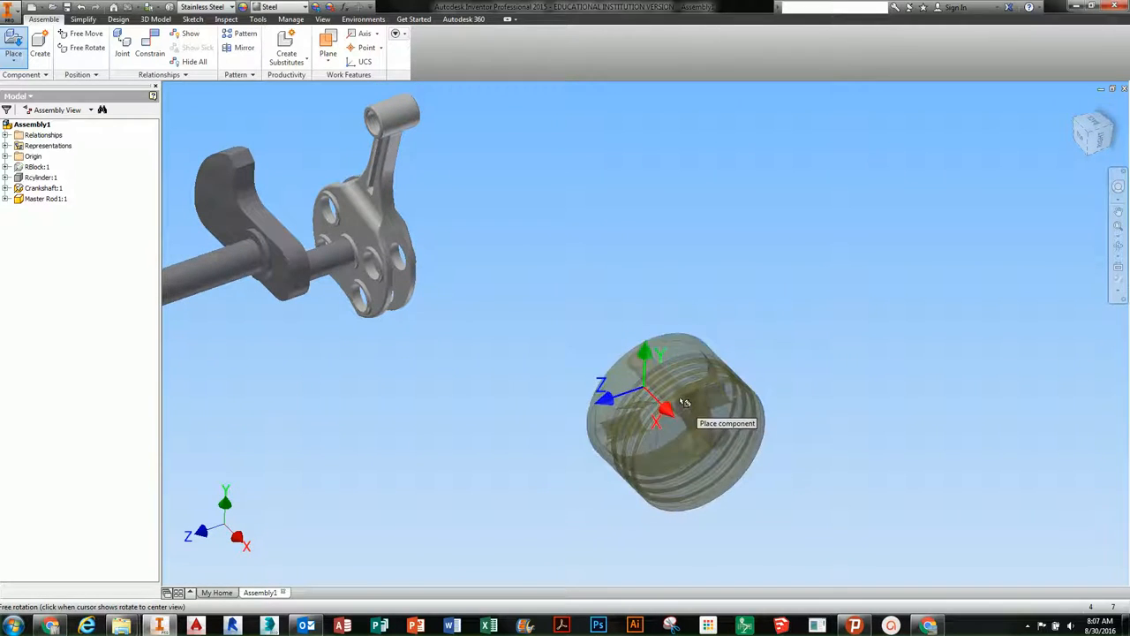
{"action": "right_click", "coordinate": [679, 378]}
{"action": "left_click", "coordinate": [639, 355]}
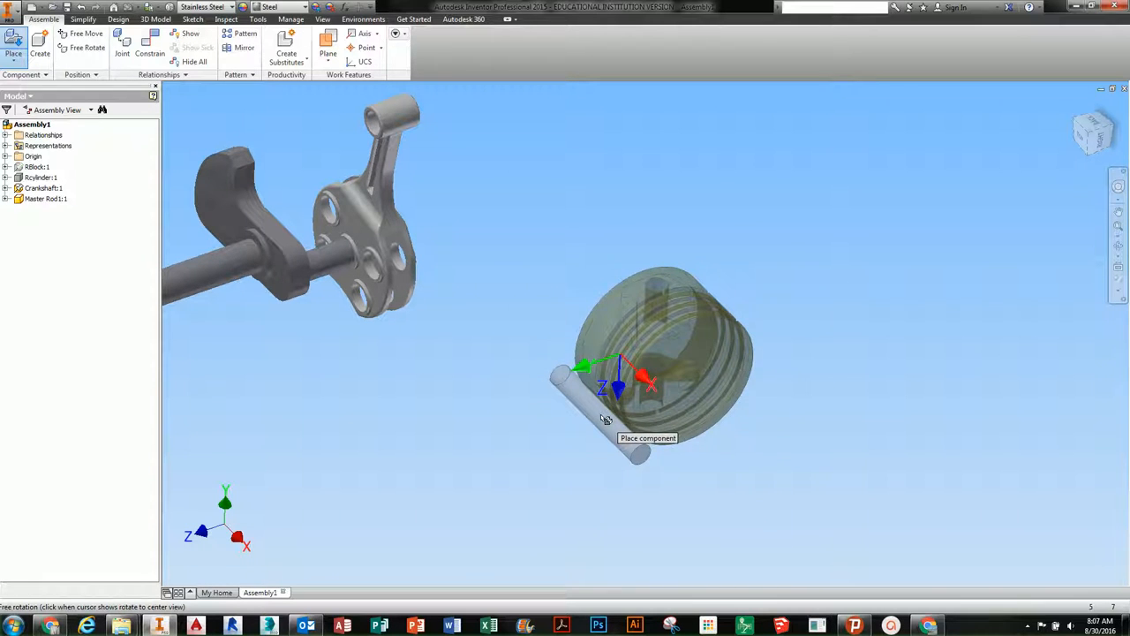
{"action": "left_click", "coordinate": [606, 420]}
{"action": "middle_click_drag", "start_coordinate": [393, 486], "coordinate": [495, 435]}
{"action": "right_click", "coordinate": [508, 424]}
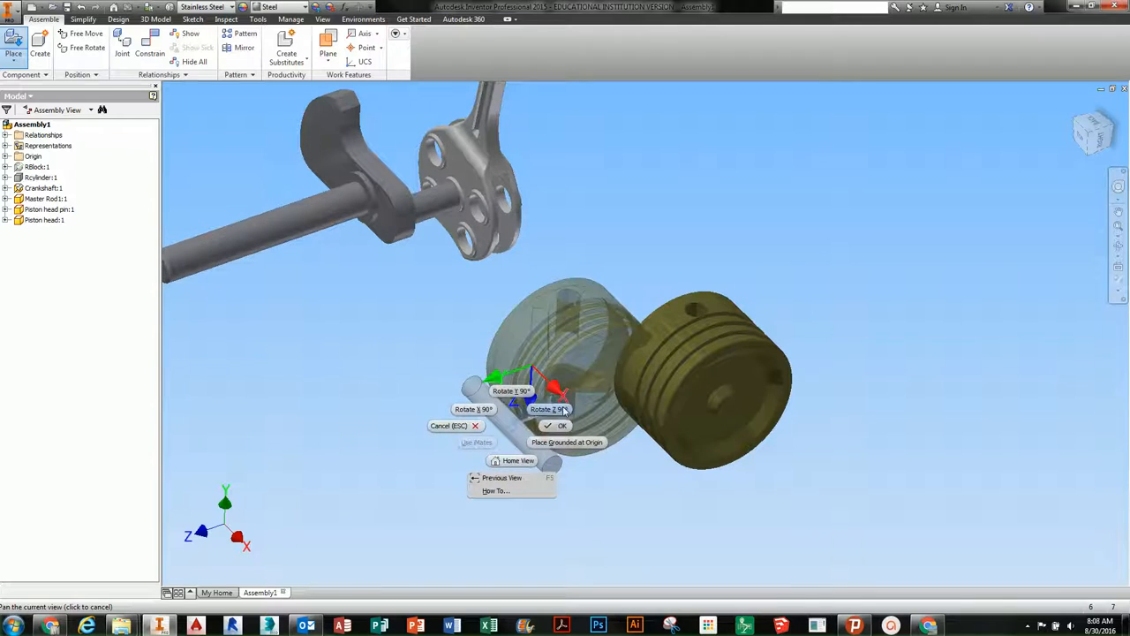
{"action": "key", "text": "Escape"}
- Move the Piston head pin out of the Piston head so the two parts stand apart in open space
{"action": "middle_click_drag", "start_coordinate": [583, 407], "coordinate": [728, 351], "text": "shift"}
{"action": "left_click_drag", "start_coordinate": [727, 351], "coordinate": [483, 390]}
{"action": "left_click_drag", "start_coordinate": [790, 374], "coordinate": [663, 339]}
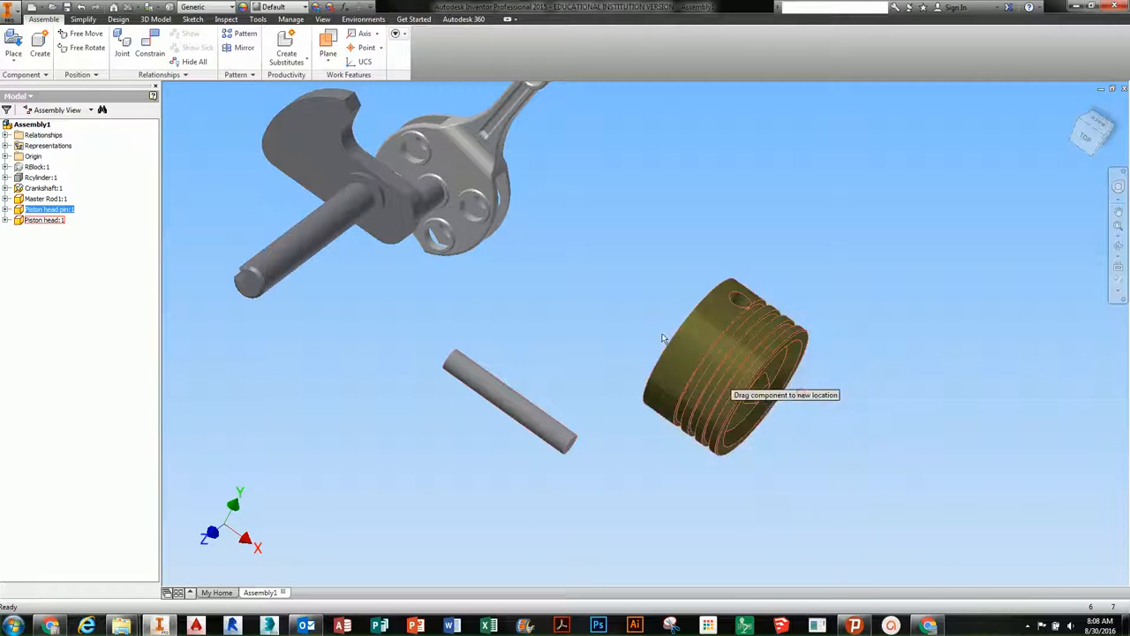
{"action": "middle_click_drag", "start_coordinate": [662, 338], "coordinate": [596, 305], "text": "shift"}
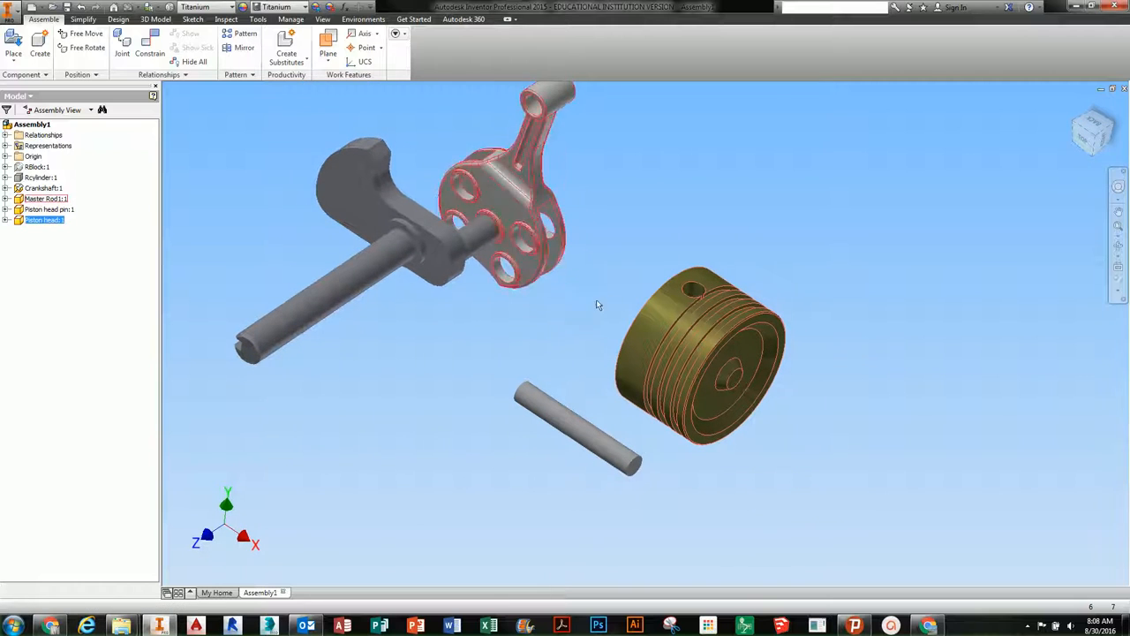
- Free-rotate the Piston head so its hollow side faces toward the crankshaft
{"action": "left_click", "coordinate": [84, 47]}
{"action": "left_click_drag", "start_coordinate": [682, 339], "coordinate": [643, 354]}
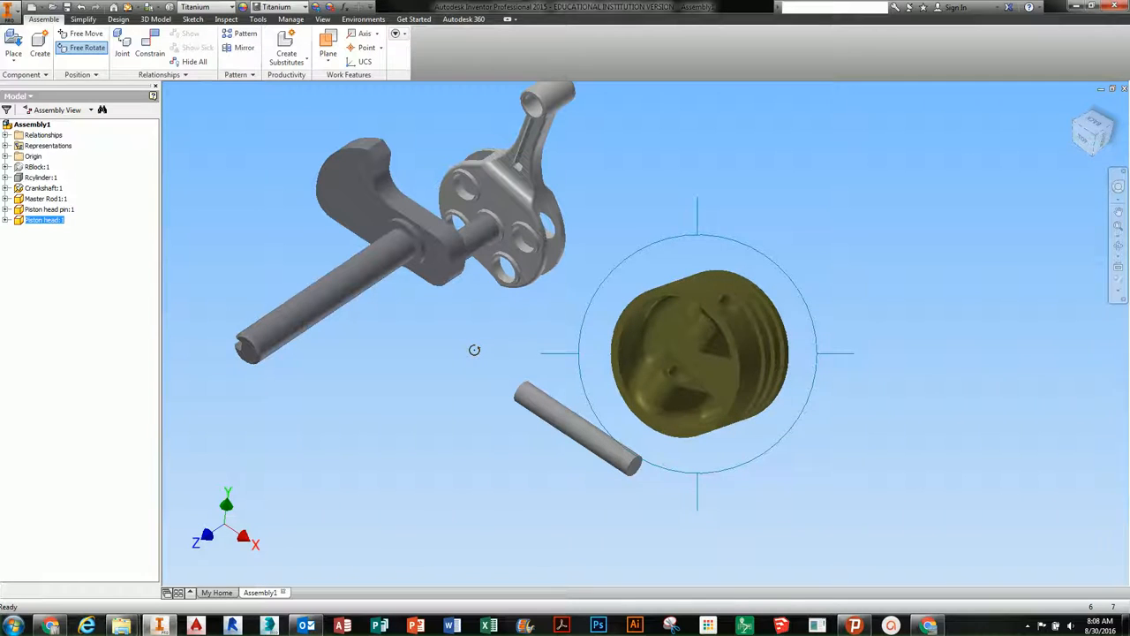
{"action": "key", "text": "Escape"}
- Free-rotate the Piston head pin roughly parallel to the crankshaft and move it clear of the Piston head
{"action": "left_click", "coordinate": [566, 415]}
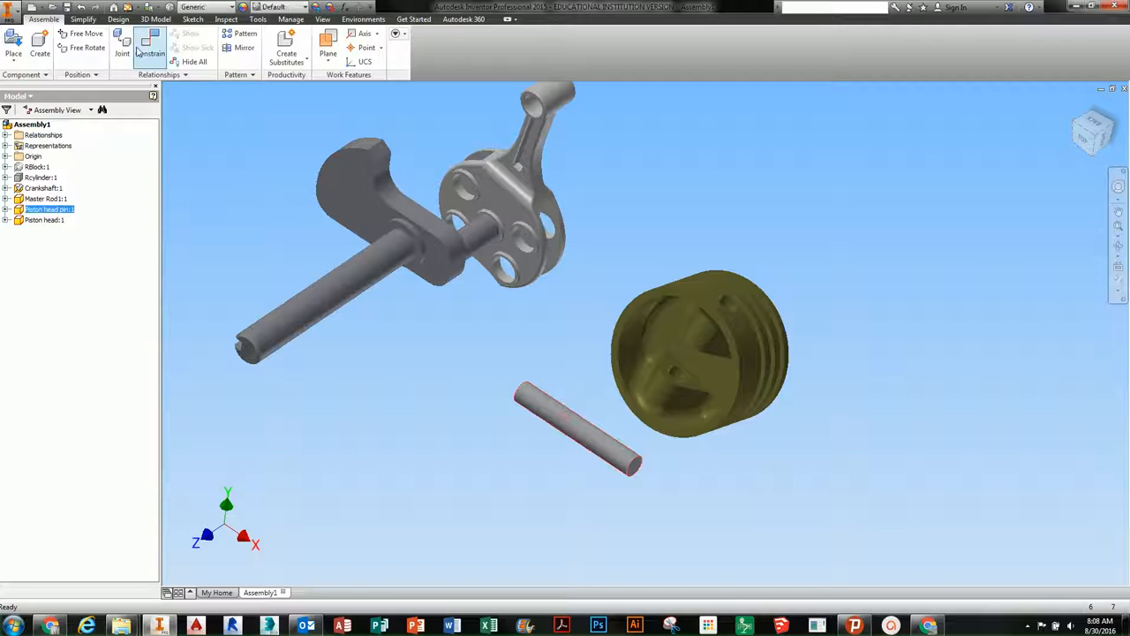
{"action": "left_click", "coordinate": [82, 47]}
{"action": "left_click_drag", "start_coordinate": [575, 397], "coordinate": [579, 463]}
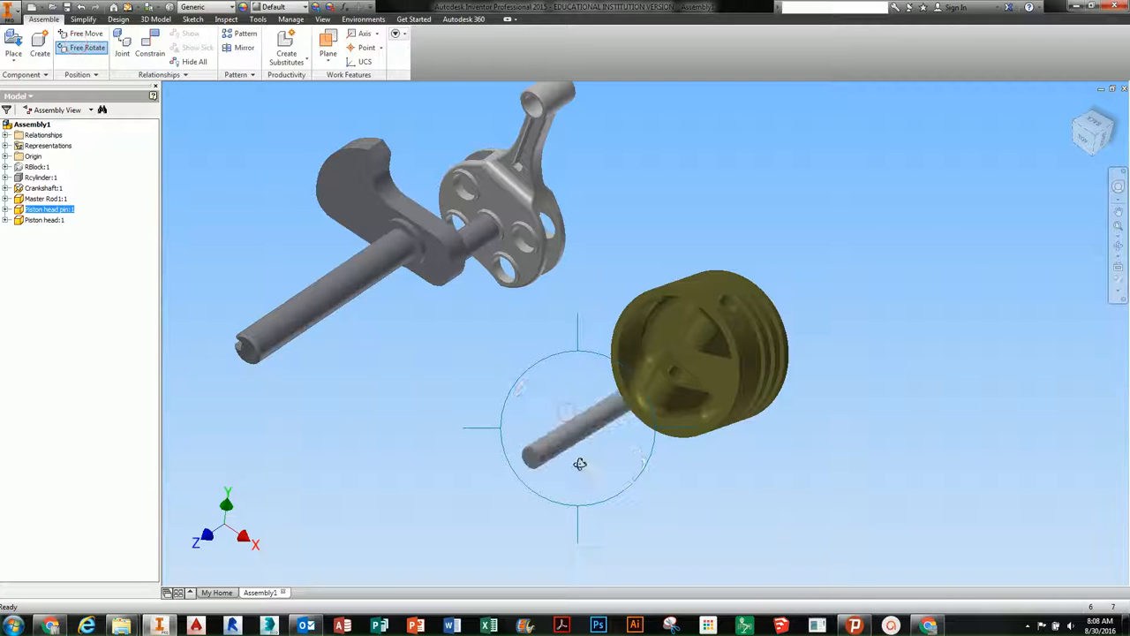
{"action": "key", "text": "Escape"}
{"action": "key", "text": "F2"}
{"action": "left_click_drag", "start_coordinate": [633, 454], "coordinate": [608, 440]}
{"action": "mouse_move", "coordinate": [528, 430]}
{"action": "left_mouse_down"}
{"action": "mouse_move", "coordinate": [477, 417]}
{"action": "mouse_move", "coordinate": [527, 426]}
{"action": "left_mouse_up"}
{"action": "key", "text": "F2"}
- Start a Rigid joint with its first origin at the mid-length centre of the Piston head pin
{"action": "left_click", "coordinate": [122, 43]}
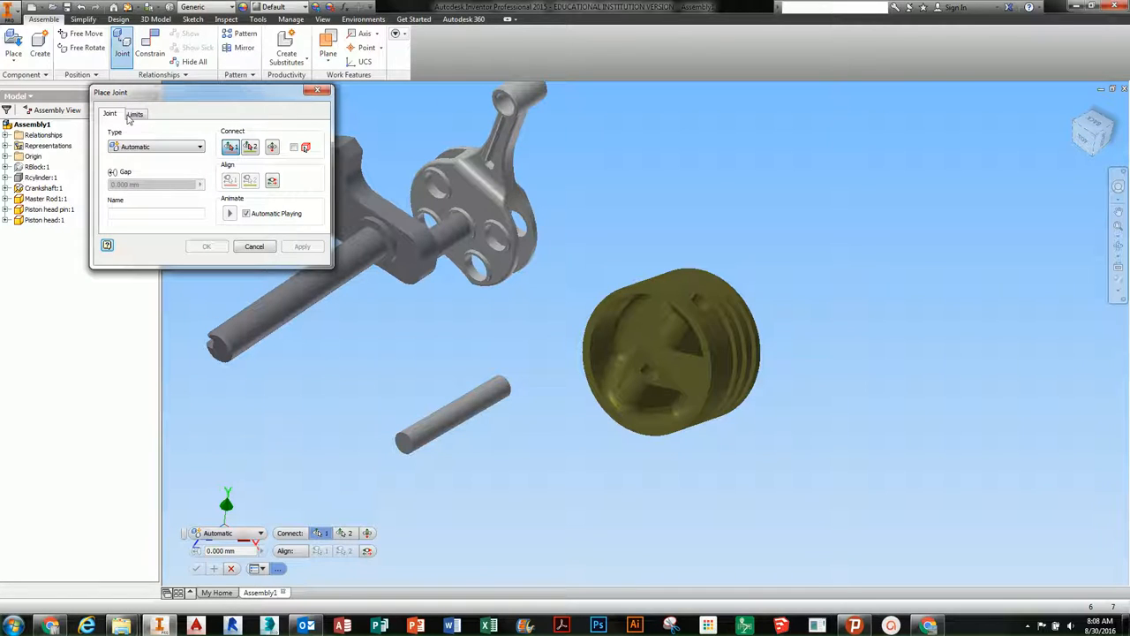
{"action": "left_click", "coordinate": [138, 146]}
{"action": "left_click", "coordinate": [138, 169]}
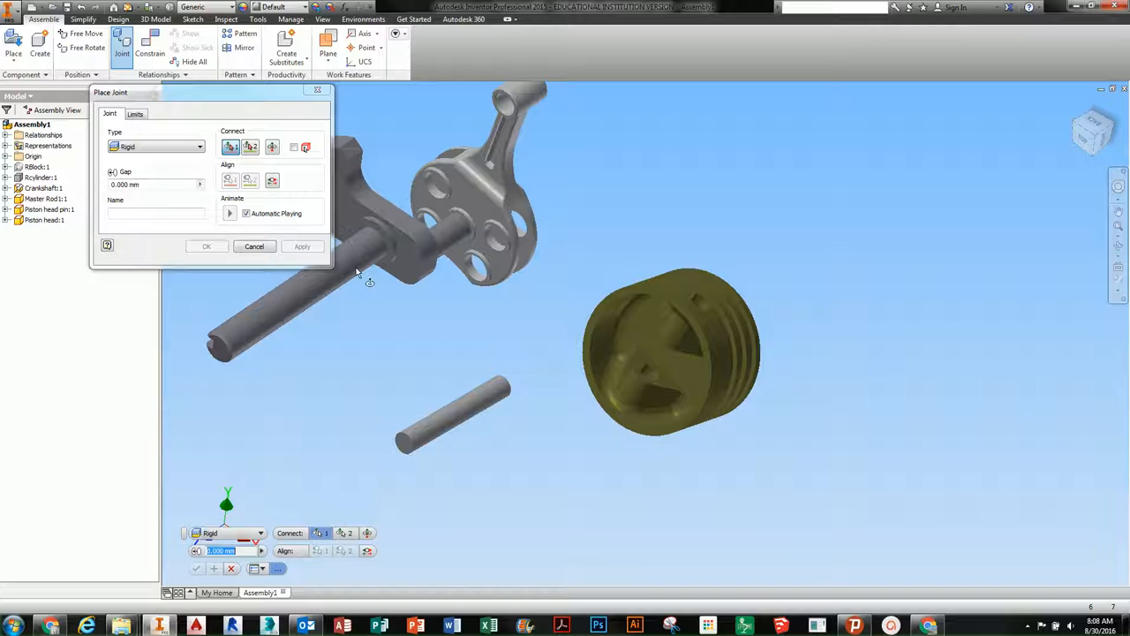
{"action": "left_click", "coordinate": [458, 413]}
- Complete the Rigid joint with the second origin between the two facing inner boss faces of the Piston head, centred on the pin hole
{"action": "scroll", "coordinate": [663, 403], "scroll_direction": "down", "scroll_amount": 3}
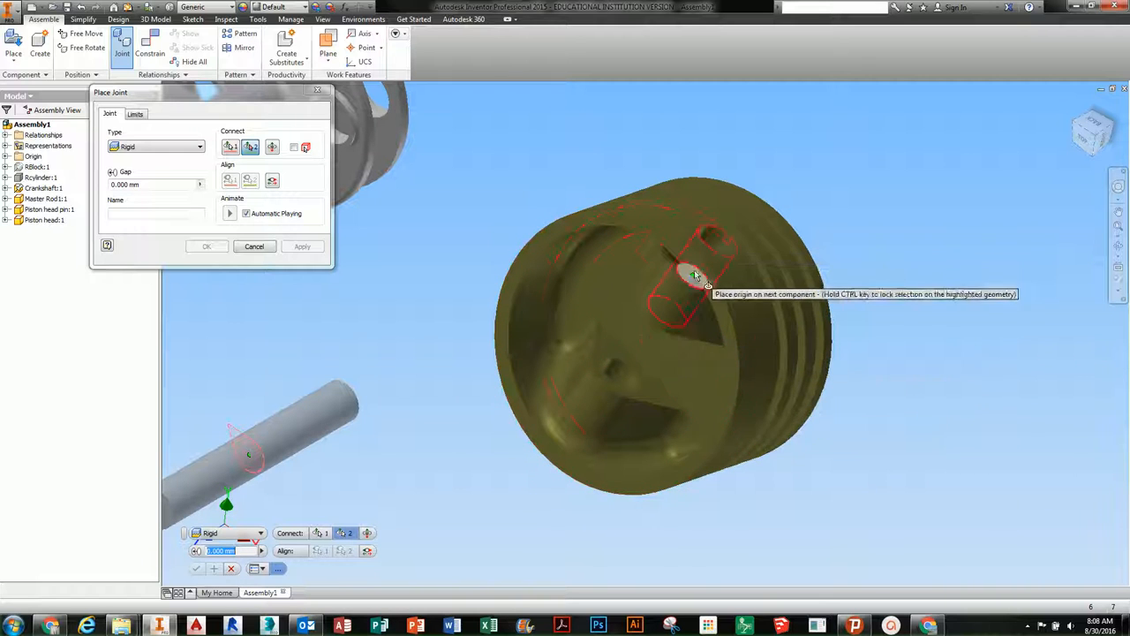
{"action": "middle_click_drag", "start_coordinate": [549, 433], "coordinate": [583, 388], "text": "shift"}
{"action": "right_click", "coordinate": [539, 193]}
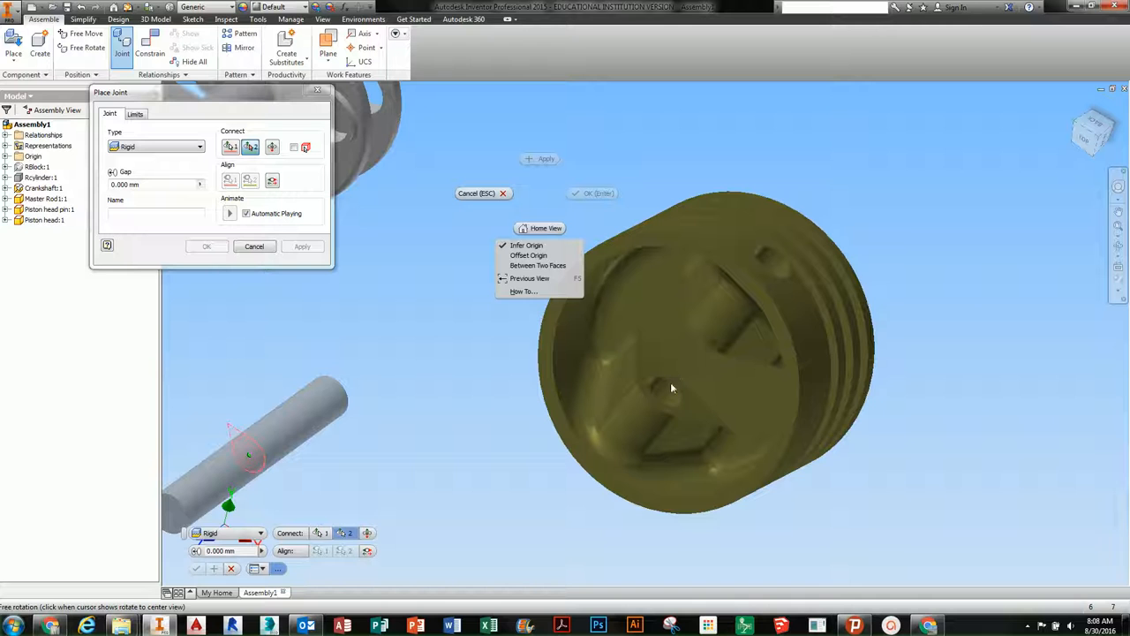
{"action": "left_click", "coordinate": [542, 266]}
{"action": "middle_click_drag", "start_coordinate": [719, 365], "coordinate": [777, 291], "text": "shift"}
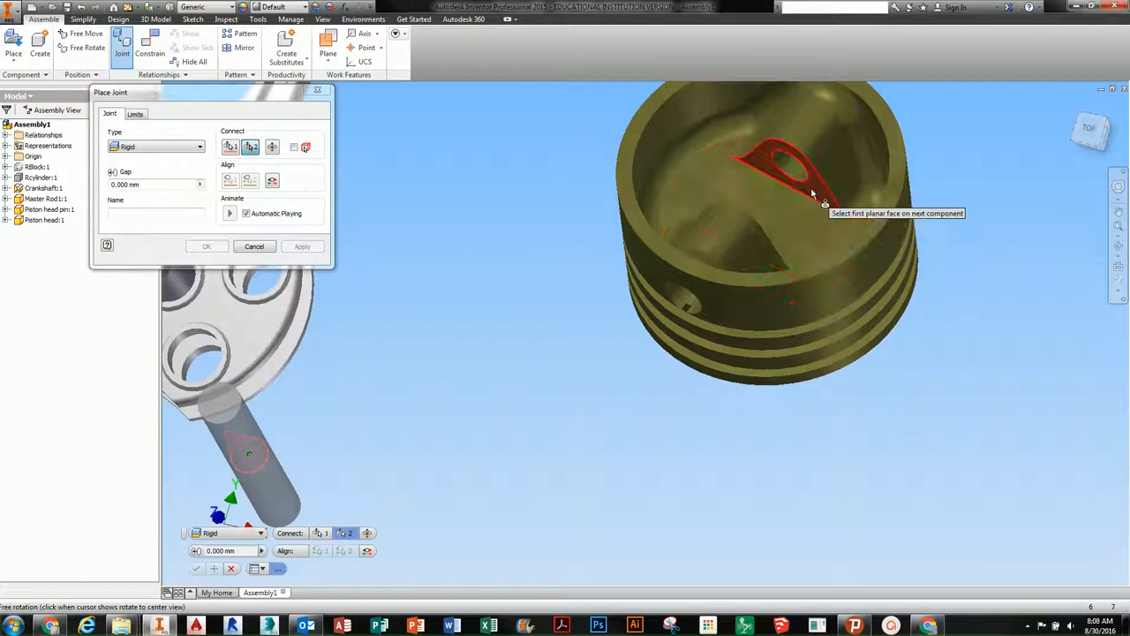
{"action": "middle_click_drag", "start_coordinate": [805, 228], "coordinate": [757, 263], "text": "shift"}
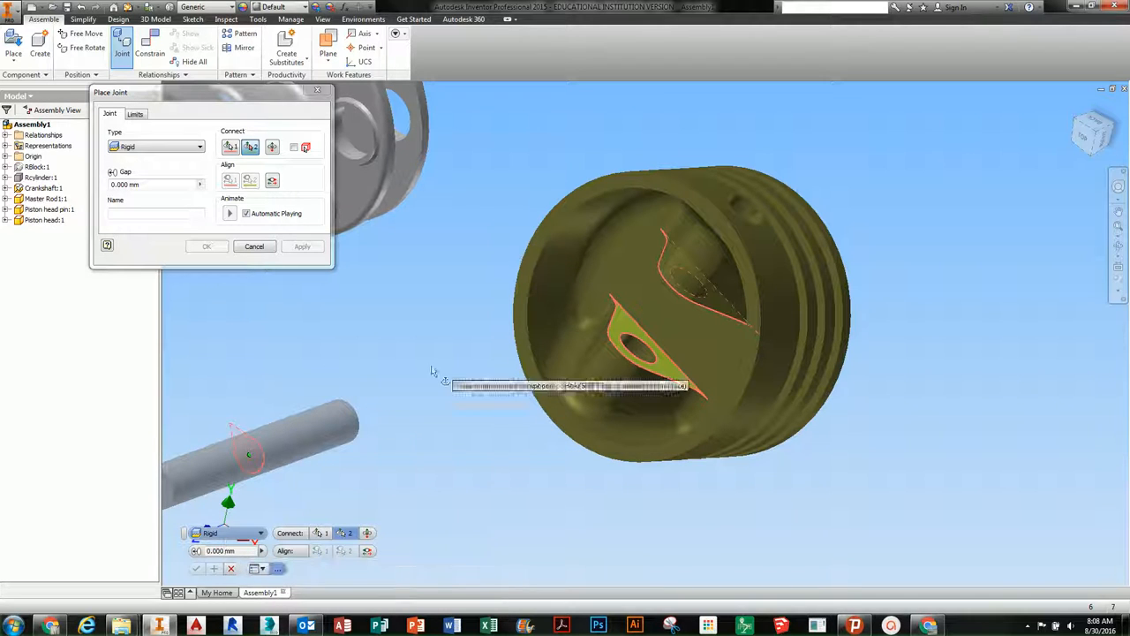
{"action": "middle_click_drag", "start_coordinate": [471, 325], "coordinate": [466, 326], "text": "shift"}
{"action": "right_click", "coordinate": [469, 334]}
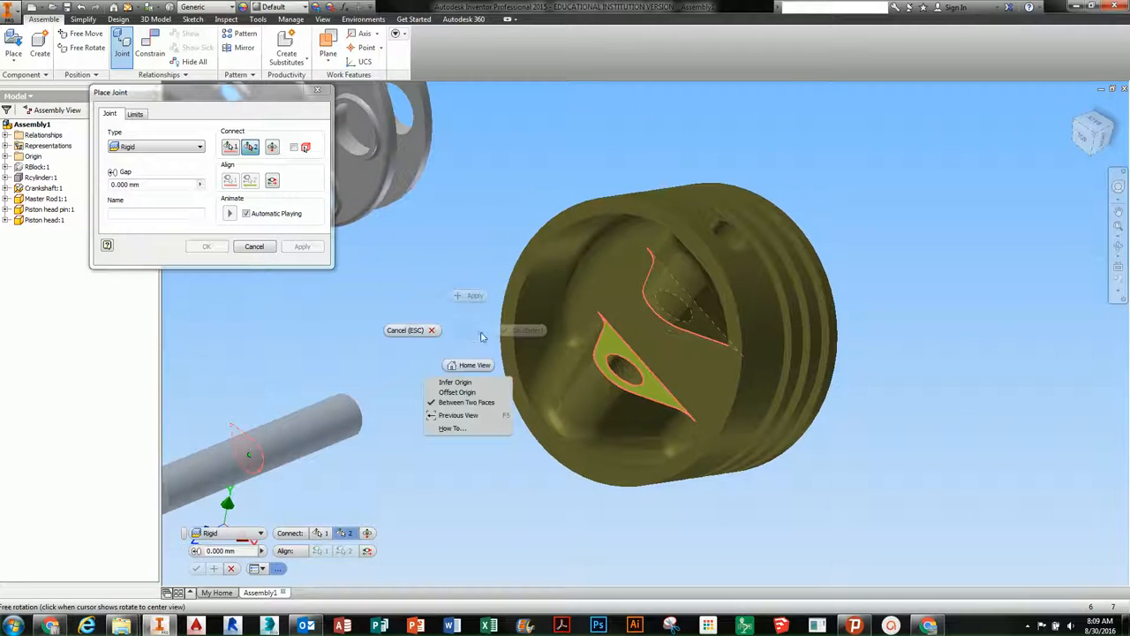
{"action": "left_click", "coordinate": [484, 332]}
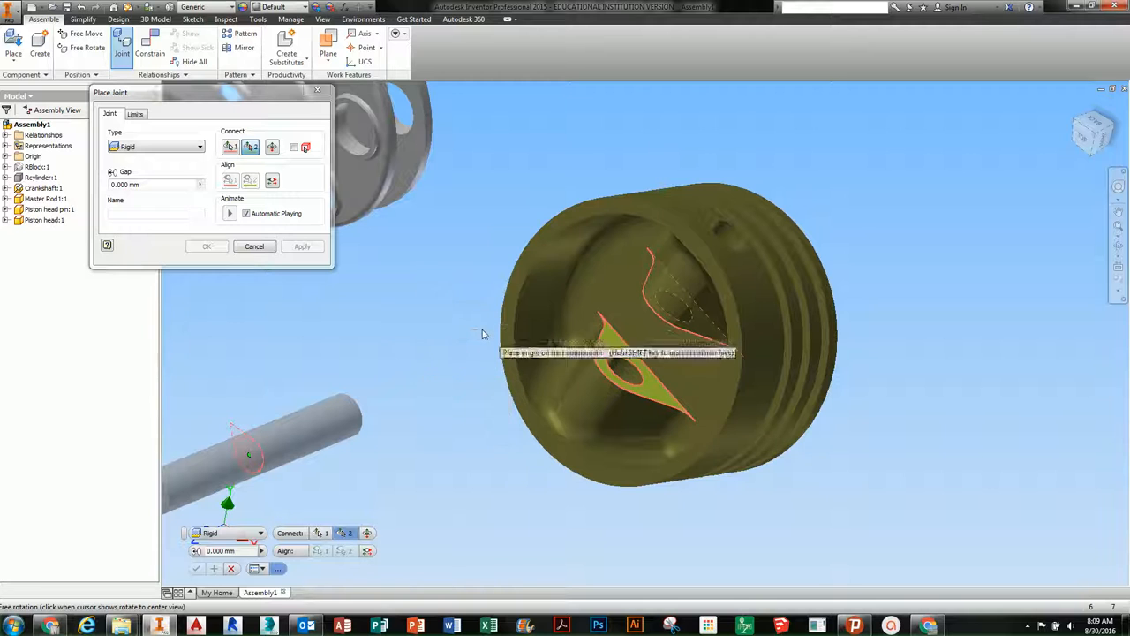
{"action": "left_click", "coordinate": [635, 369]}
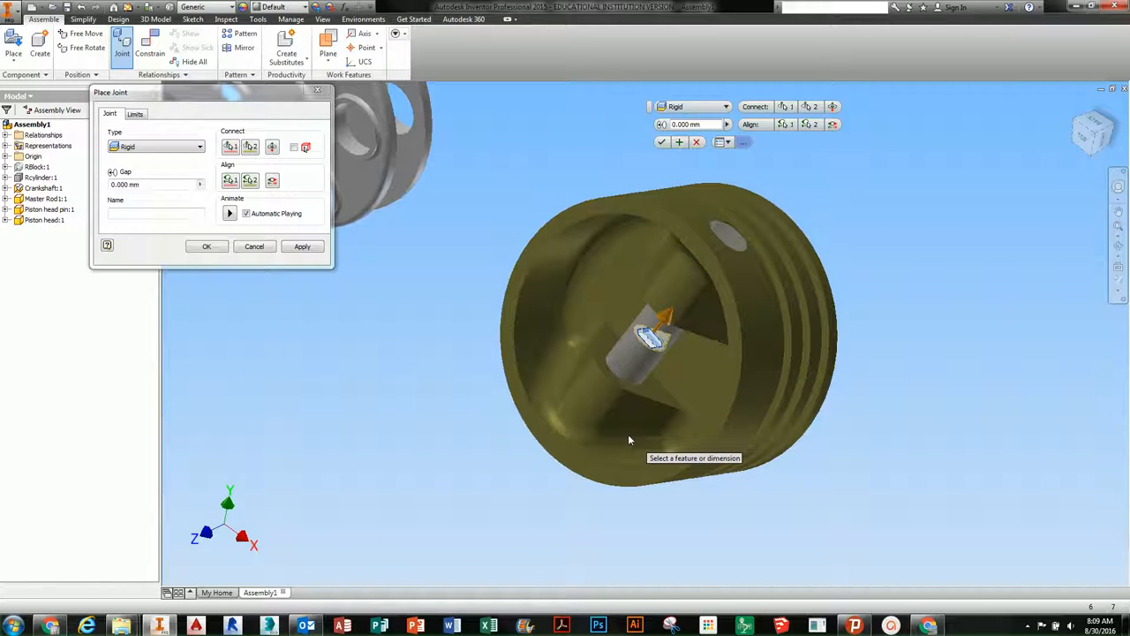
{"action": "left_click", "coordinate": [664, 142]}
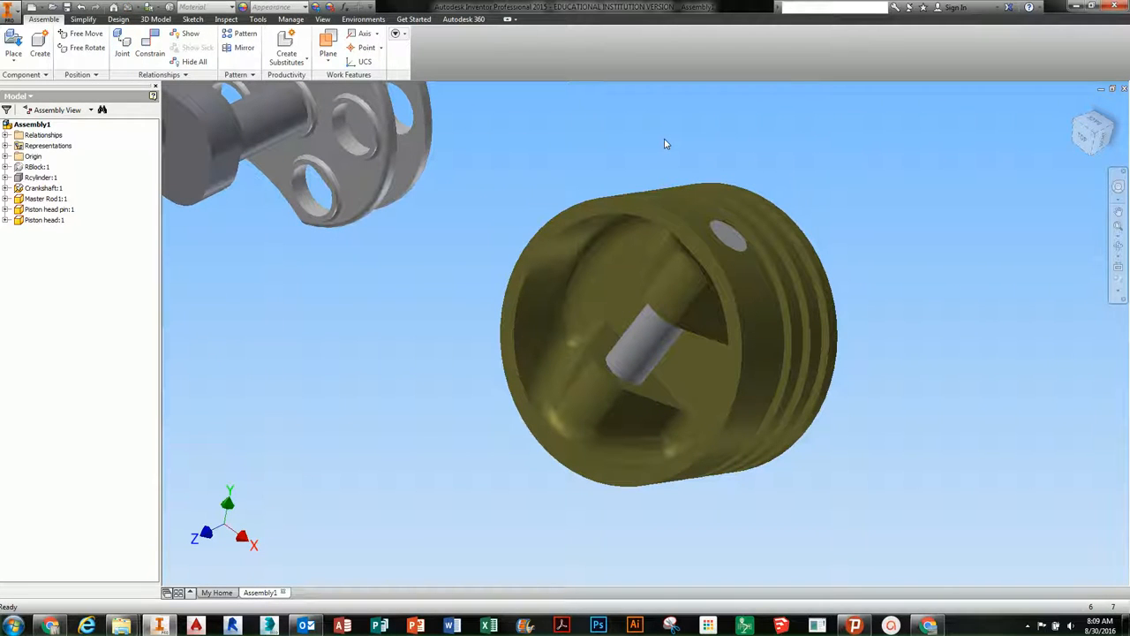
- Join the Piston head pin's midpoint to the centre of the Master Rod's small-end eye with a Rotational joint and 0 mm gap
{"action": "left_click_drag", "start_coordinate": [640, 209], "coordinate": [611, 139]}
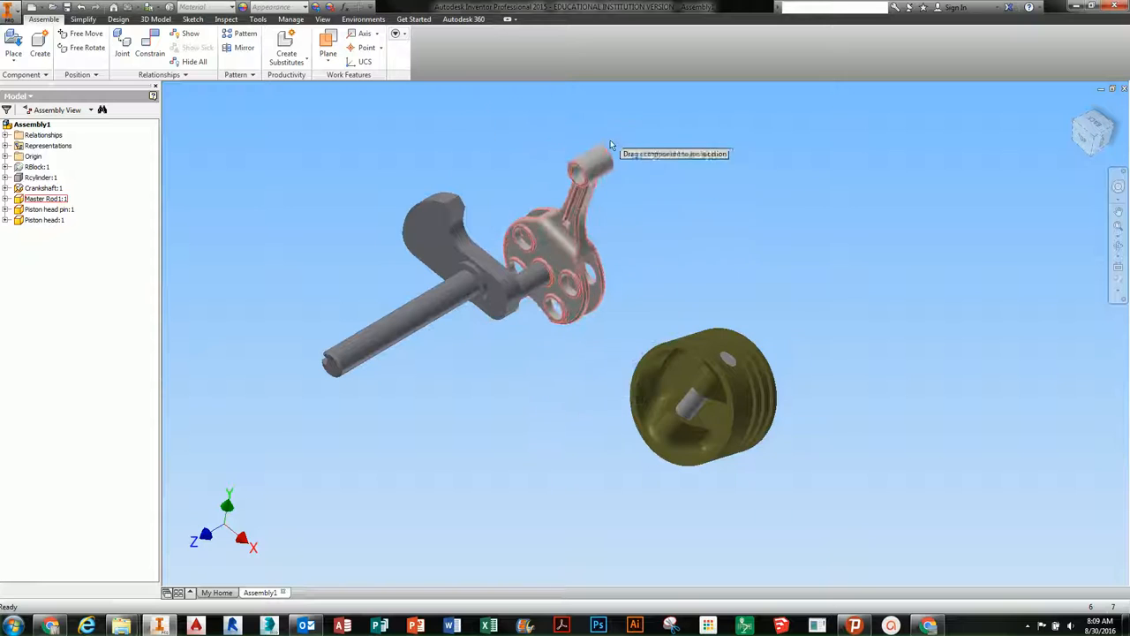
{"action": "left_click", "coordinate": [123, 46]}
{"action": "left_click", "coordinate": [185, 148]}
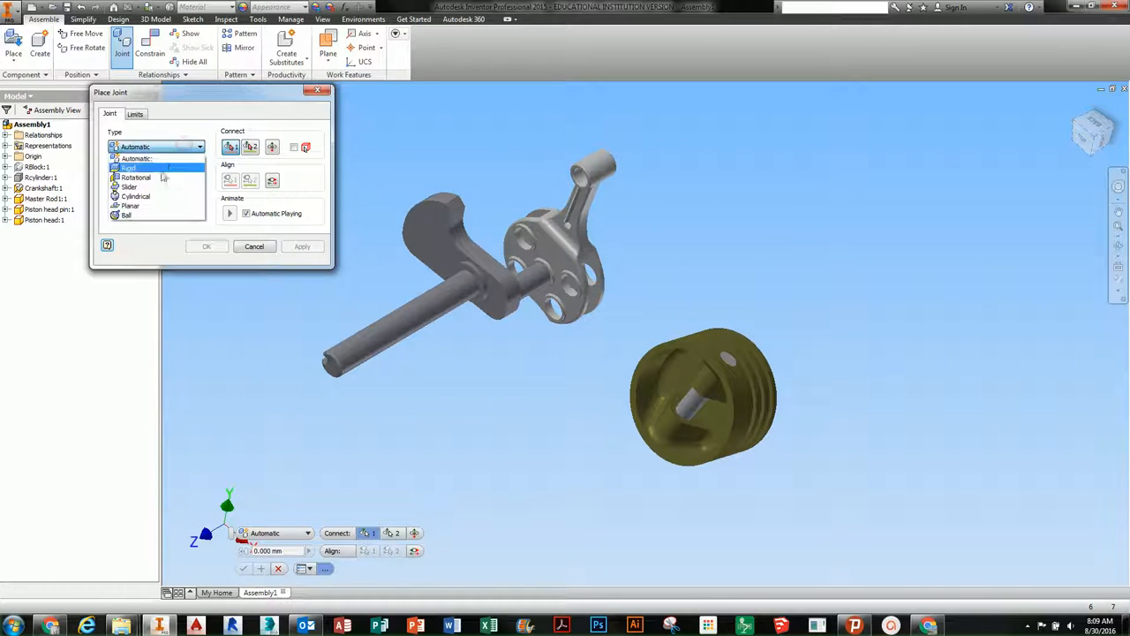
{"action": "left_click", "coordinate": [155, 173]}
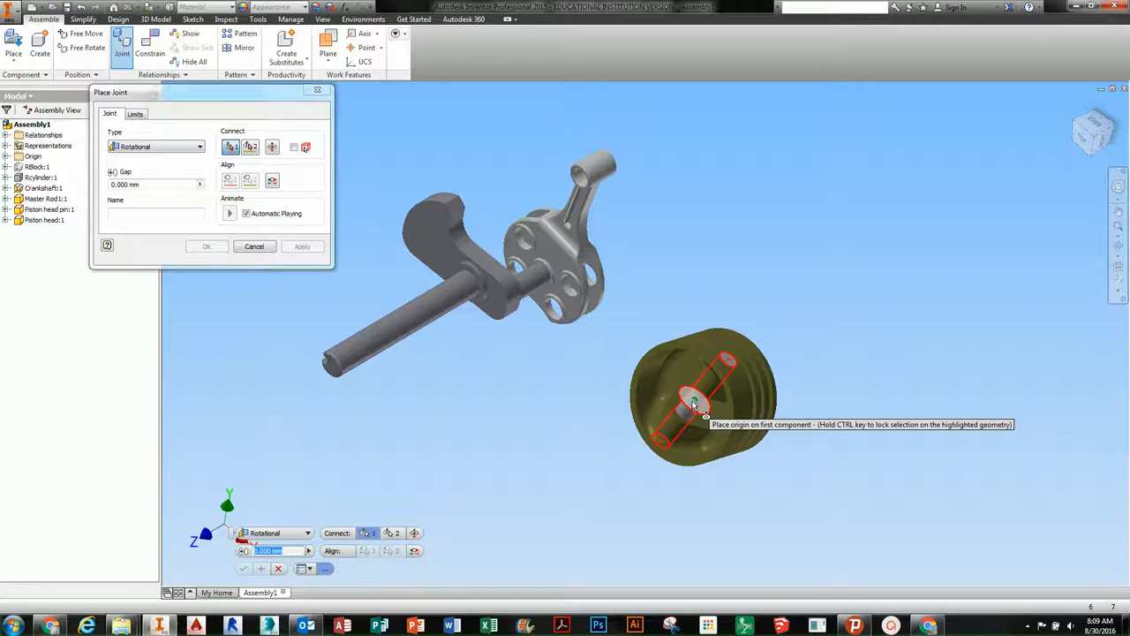
{"action": "left_click", "coordinate": [694, 405]}
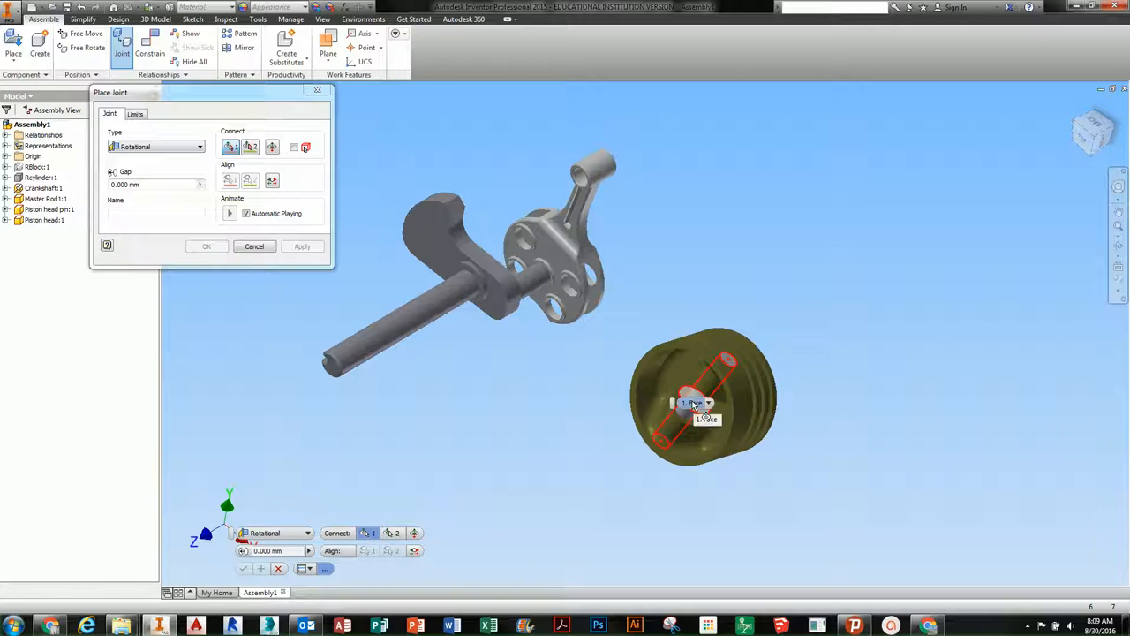
{"action": "left_click", "coordinate": [694, 404]}
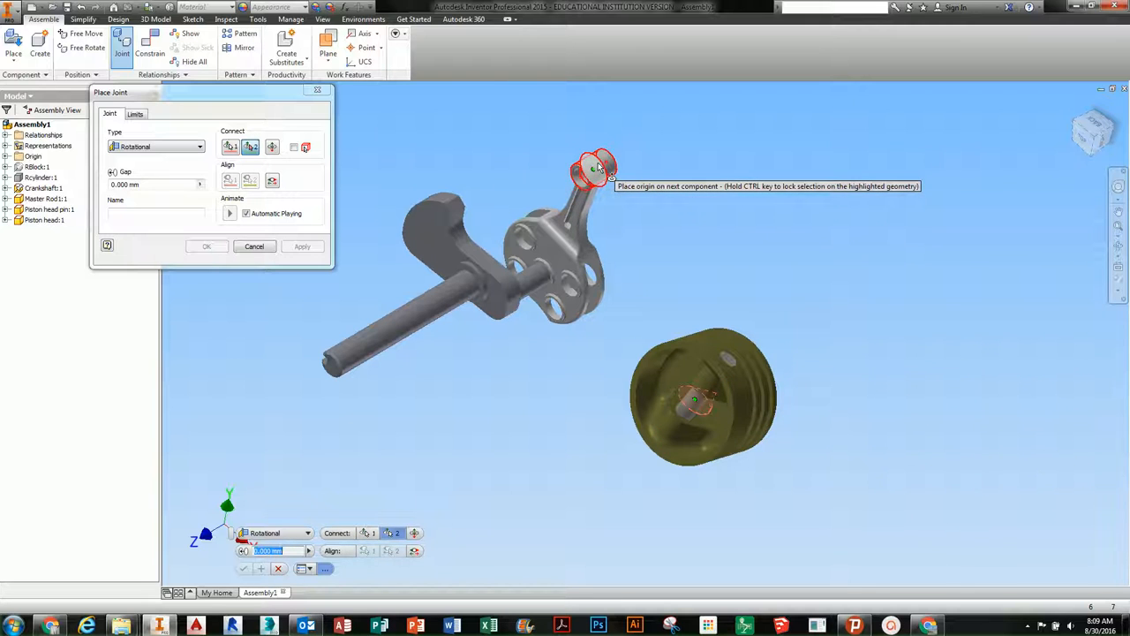
{"action": "scroll", "coordinate": [599, 167], "scroll_direction": "up", "scroll_amount": 5}
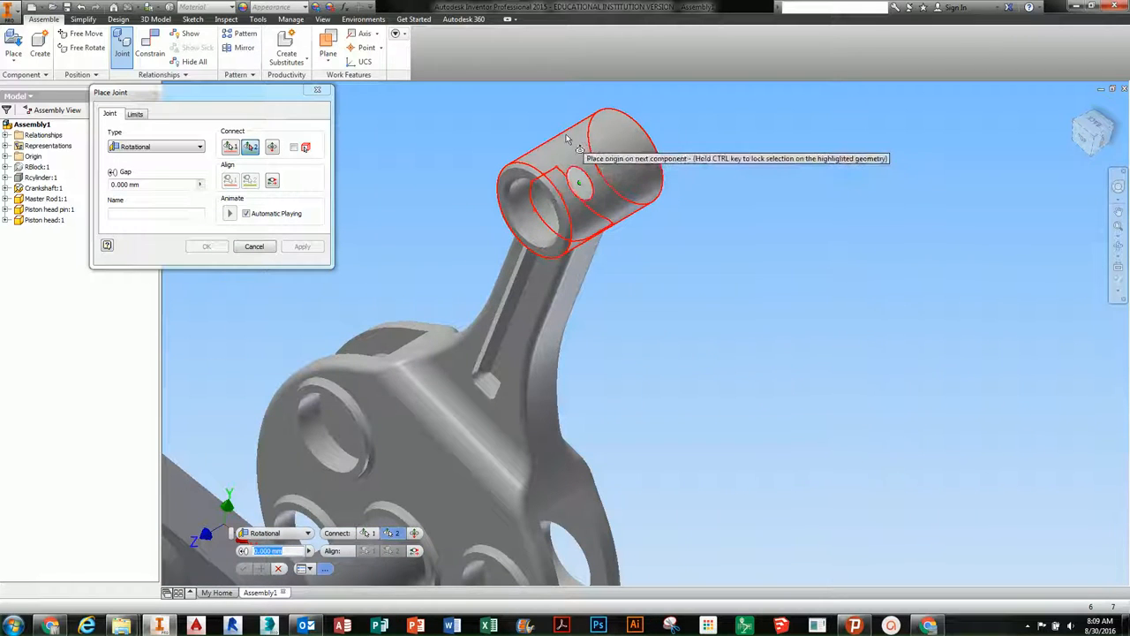
{"action": "left_click", "coordinate": [570, 141]}
{"action": "scroll", "coordinate": [669, 311], "scroll_direction": "down", "scroll_amount": 3}
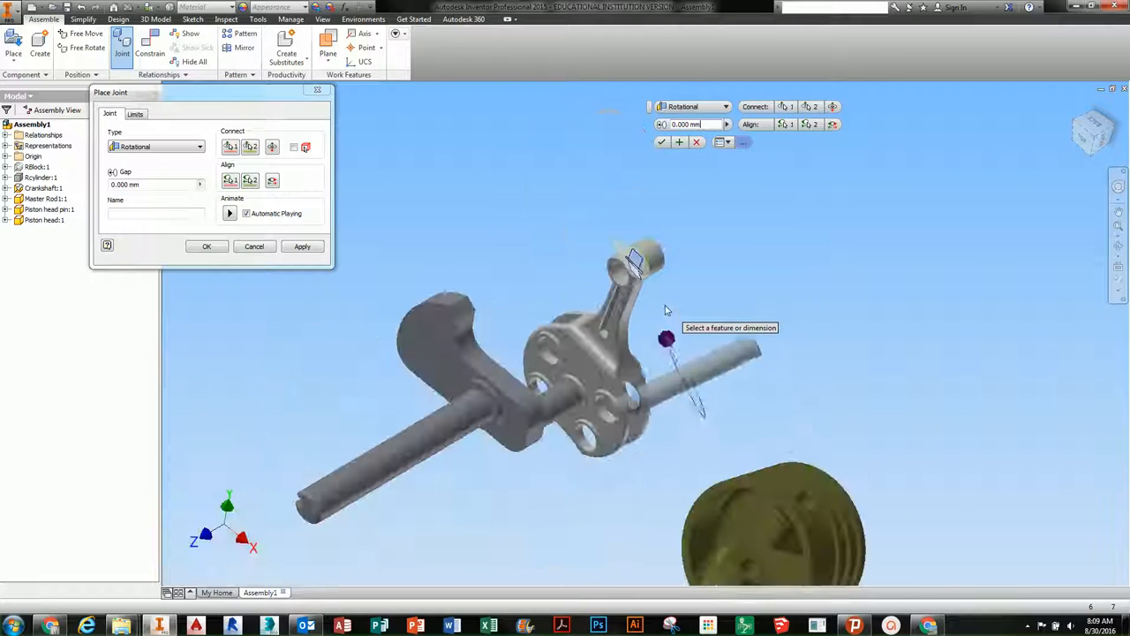
{"action": "middle_click_drag", "start_coordinate": [677, 316], "coordinate": [697, 293], "text": "shift"}
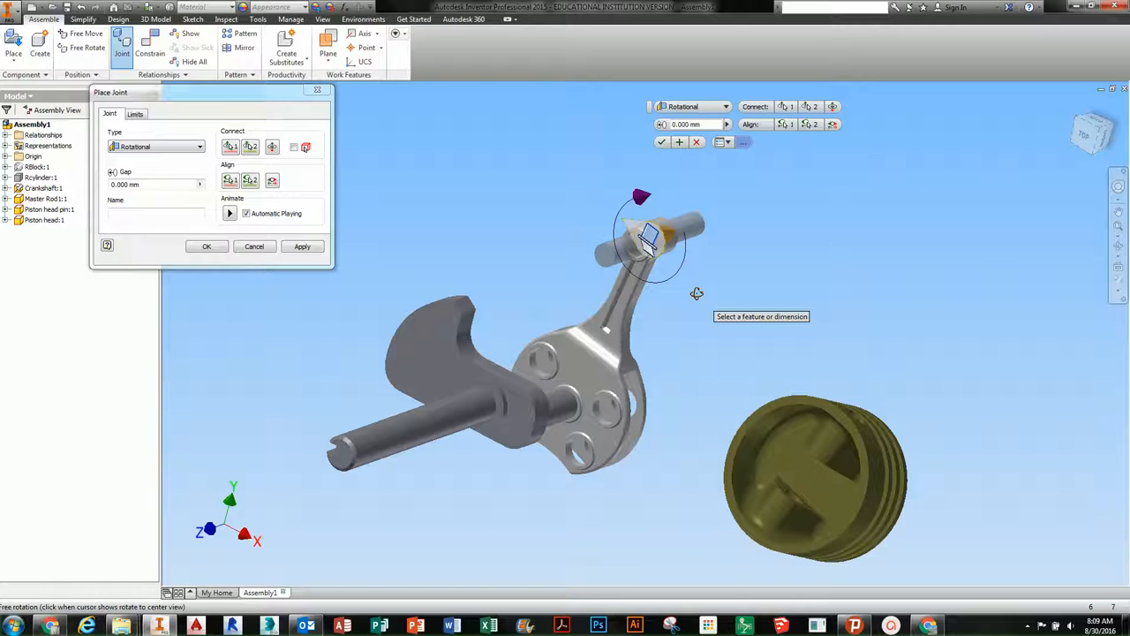
{"action": "middle_click_drag", "start_coordinate": [682, 314], "coordinate": [643, 298]}
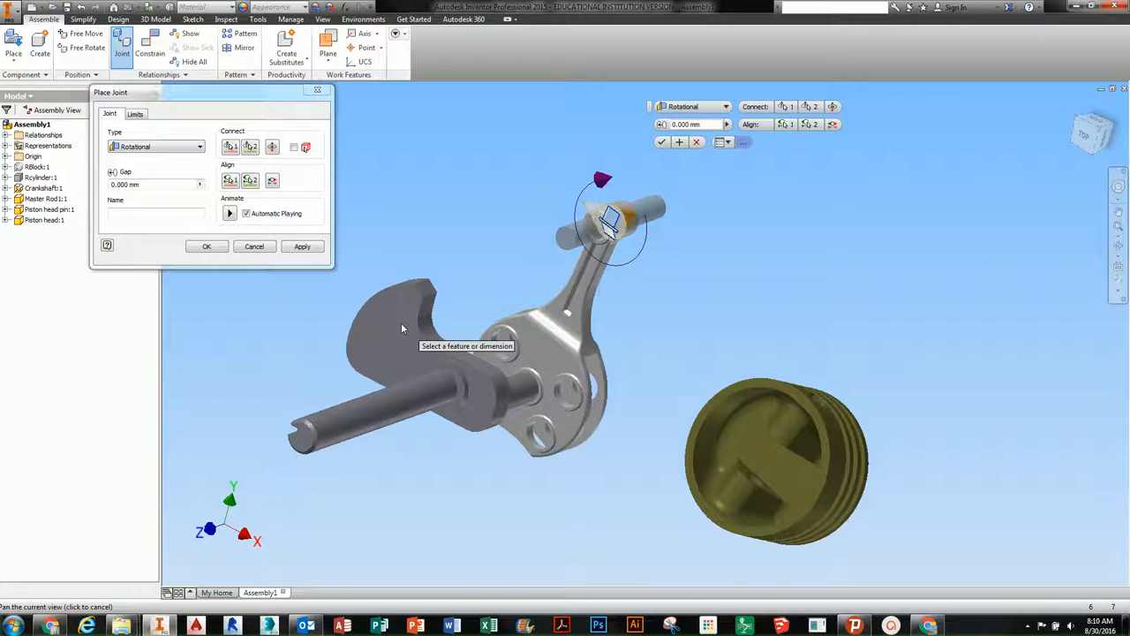
{"action": "left_click", "coordinate": [221, 249]}
- Turn the Piston head upright with its crown facing up and swing it with the Master Rod above the crankshaft
{"action": "middle_click_drag", "start_coordinate": [586, 267], "coordinate": [530, 269], "text": "shift"}
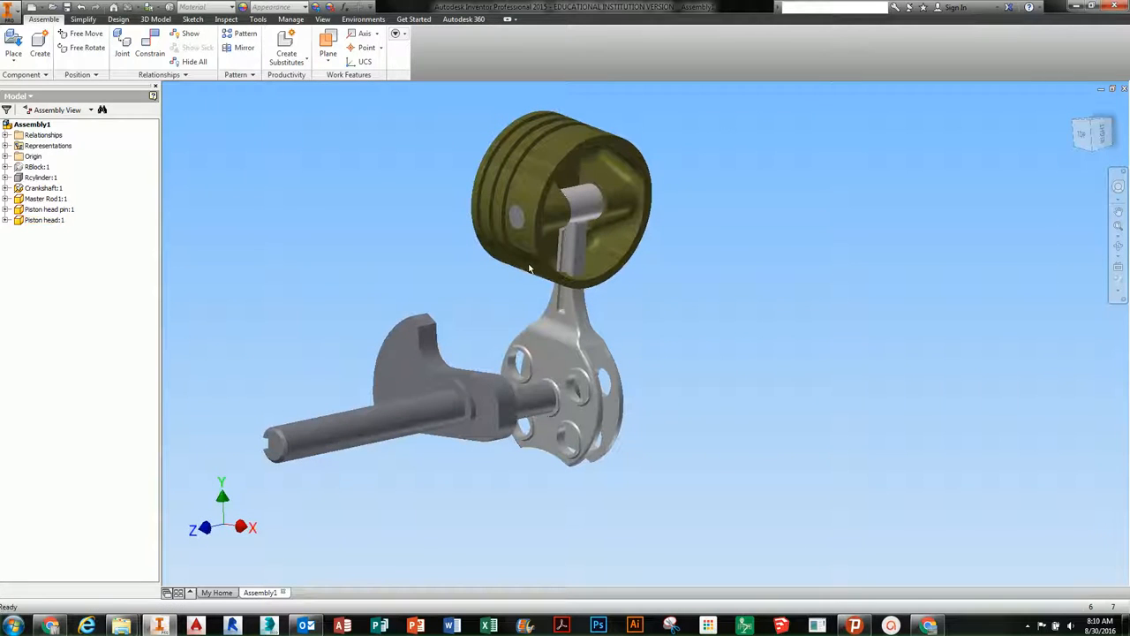
{"action": "left_click_drag", "start_coordinate": [551, 266], "coordinate": [512, 177]}
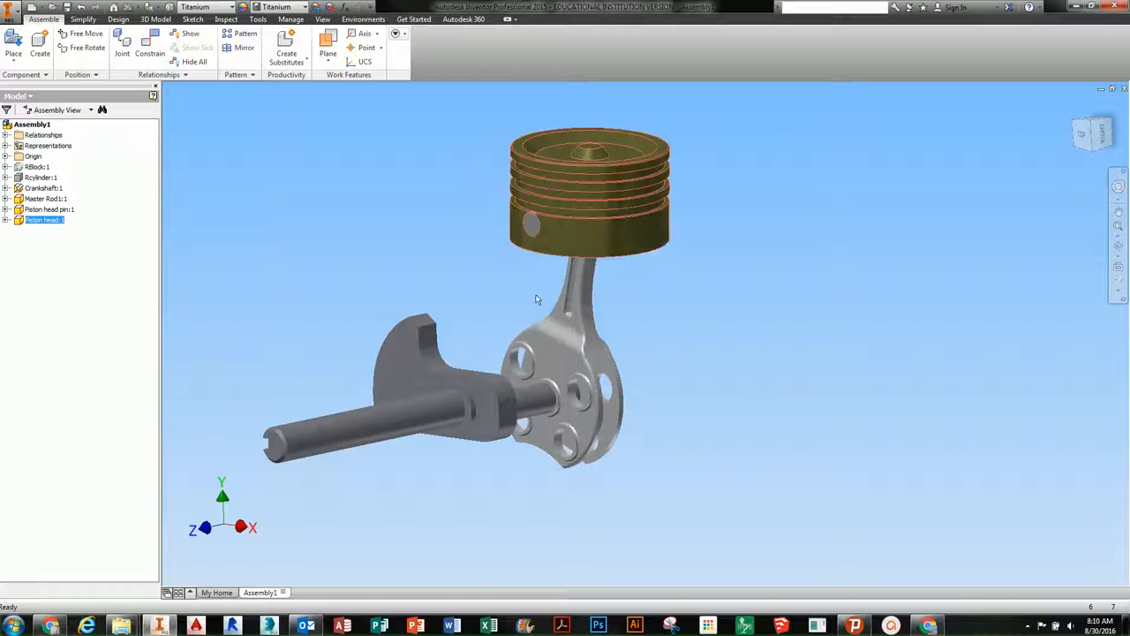
{"action": "middle_click_drag", "start_coordinate": [532, 346], "coordinate": [610, 373], "text": "shift"}
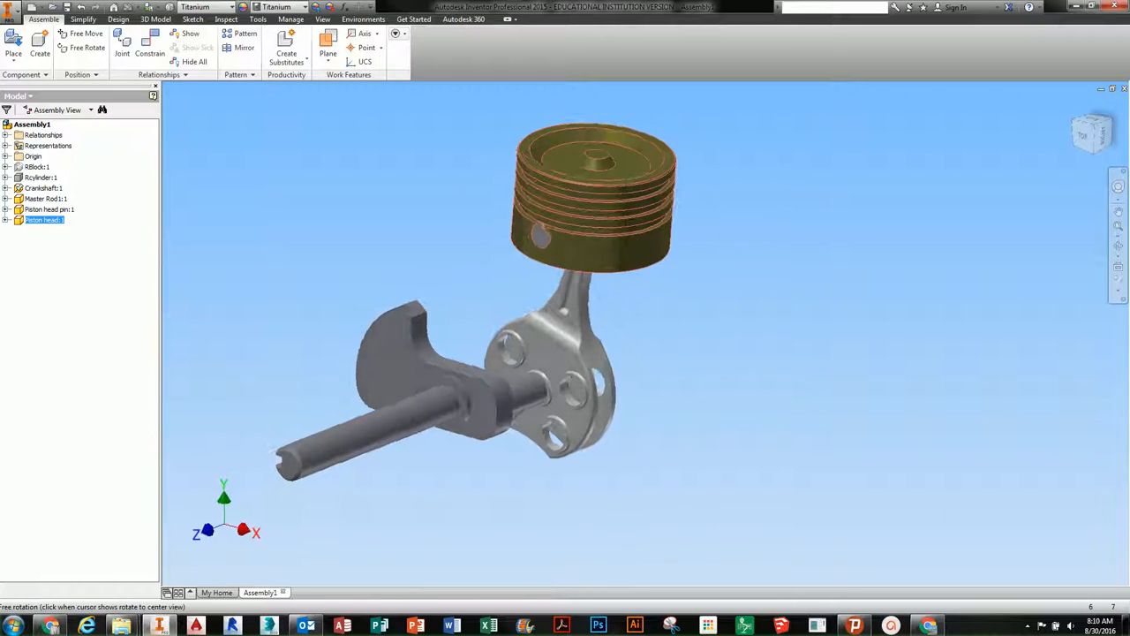
{"action": "left_click_drag", "start_coordinate": [622, 221], "coordinate": [585, 120]}
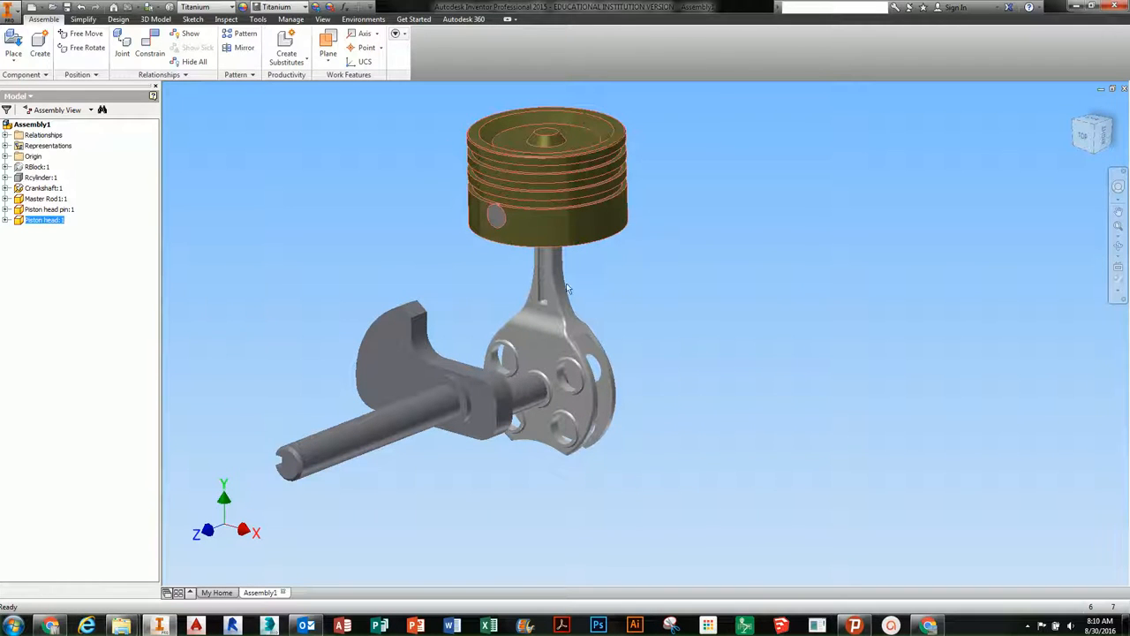
- Turn on the visibility of RBlock and Rcylinder together
{"action": "scroll", "coordinate": [734, 303], "scroll_direction": "down", "scroll_amount": 5}
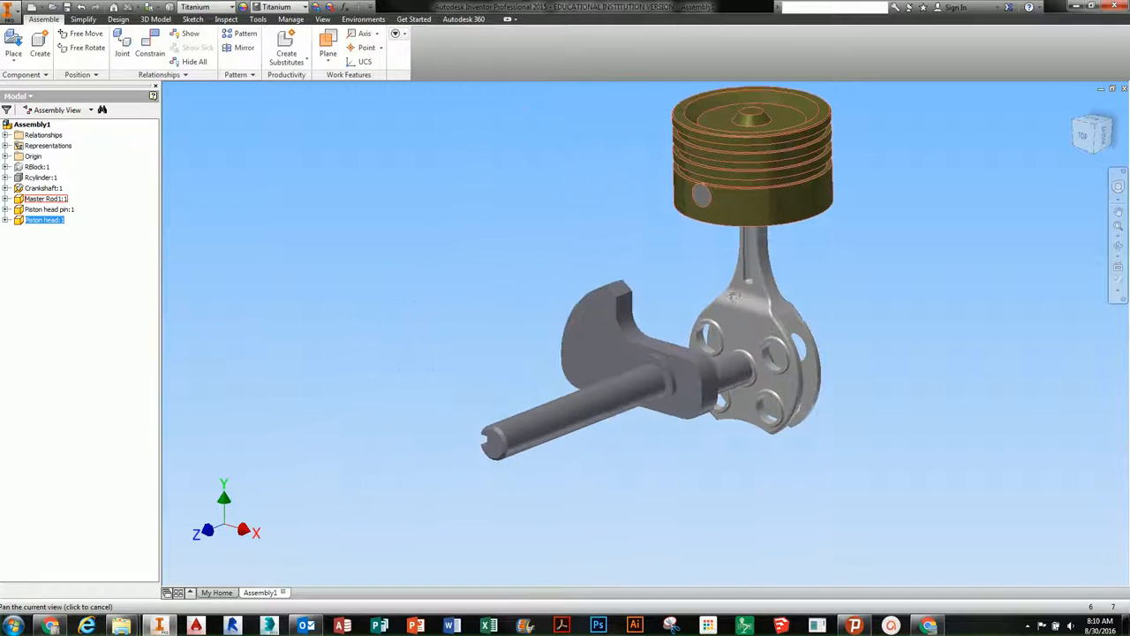
{"action": "scroll", "coordinate": [734, 303], "scroll_direction": "up", "scroll_amount": 5}
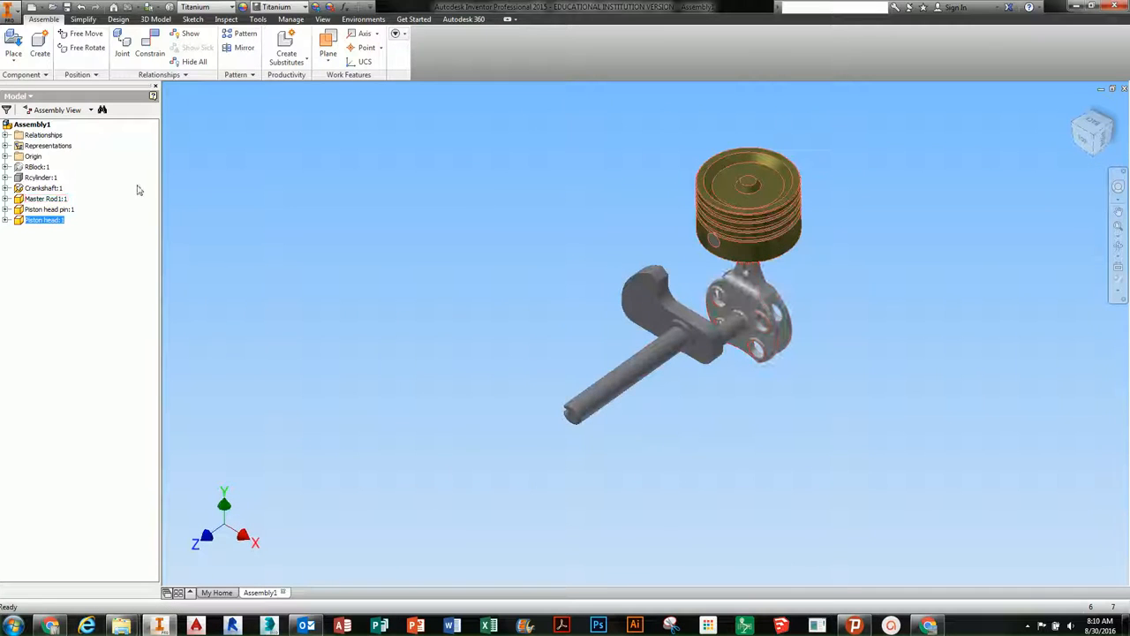
{"action": "left_click", "coordinate": [37, 168]}
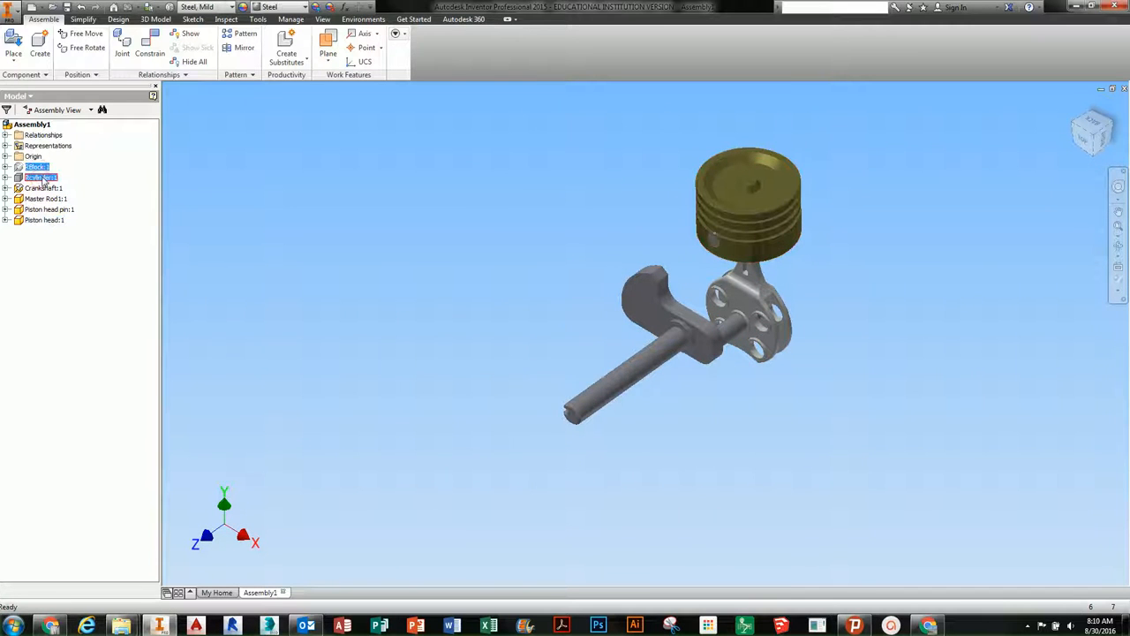
{"action": "right_click", "coordinate": [43, 180]}
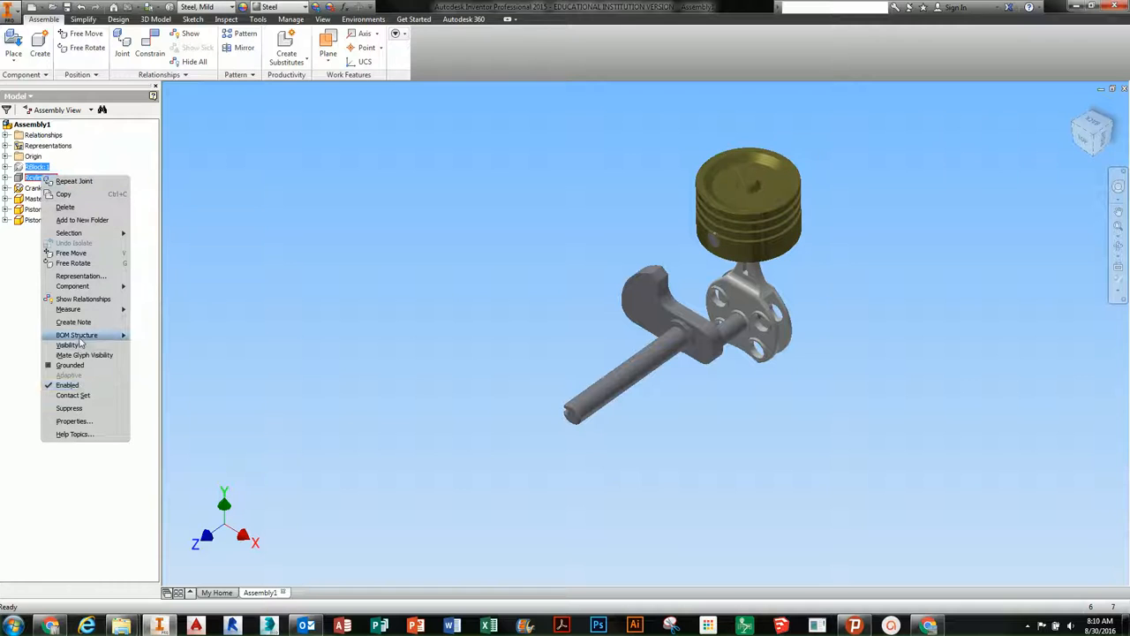
{"action": "left_click", "coordinate": [81, 346]}
{"action": "middle_click_drag", "start_coordinate": [597, 379], "coordinate": [593, 316]}
{"action": "scroll", "coordinate": [607, 260], "scroll_direction": "up", "scroll_amount": 3}
{"action": "scroll", "coordinate": [583, 318], "scroll_direction": "down", "scroll_amount": 3}
{"action": "scroll", "coordinate": [583, 318], "scroll_direction": "up", "scroll_amount": 3}
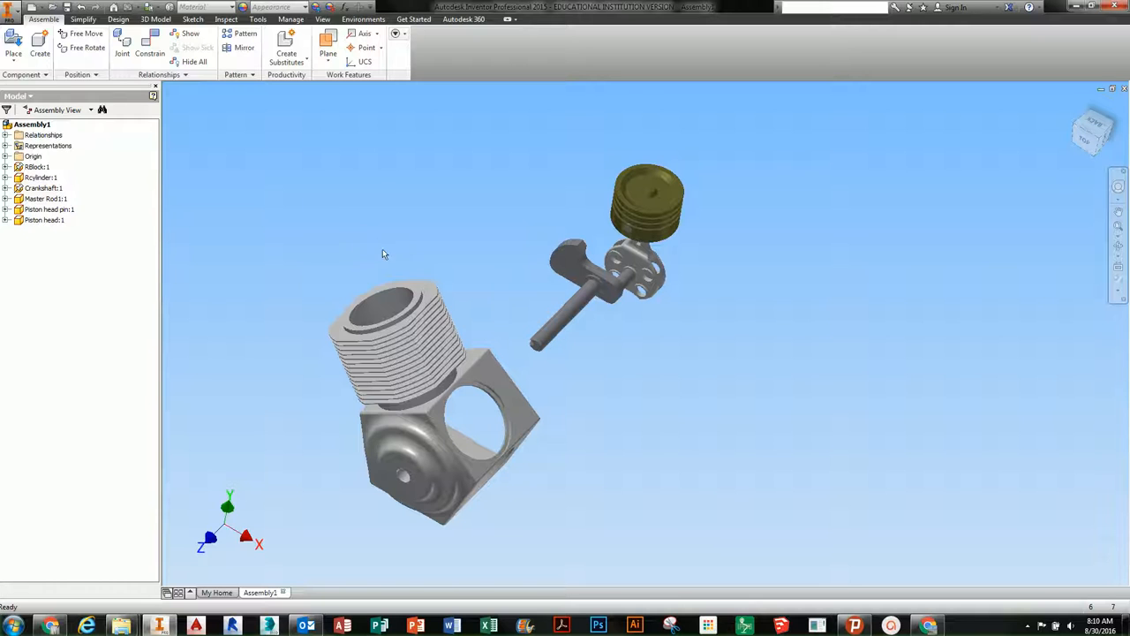
- Unground the Crankshaft and move it with its connected rod and piston farther away from the block
{"action": "right_click", "coordinate": [39, 189]}
{"action": "left_click", "coordinate": [70, 419]}
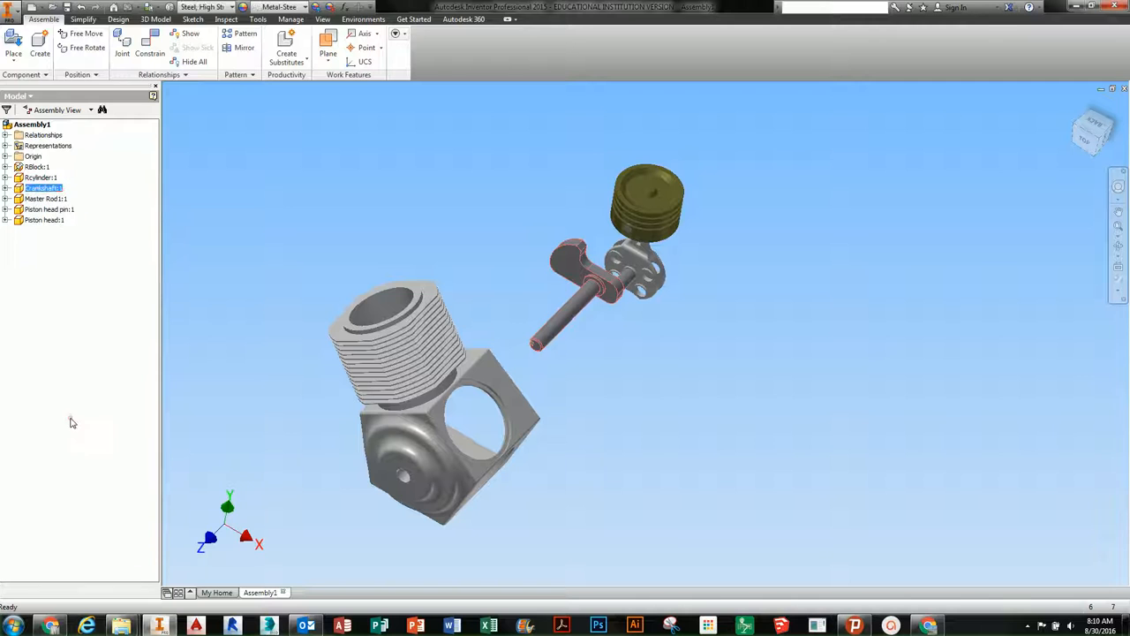
{"action": "left_click_drag", "start_coordinate": [605, 292], "coordinate": [680, 339]}
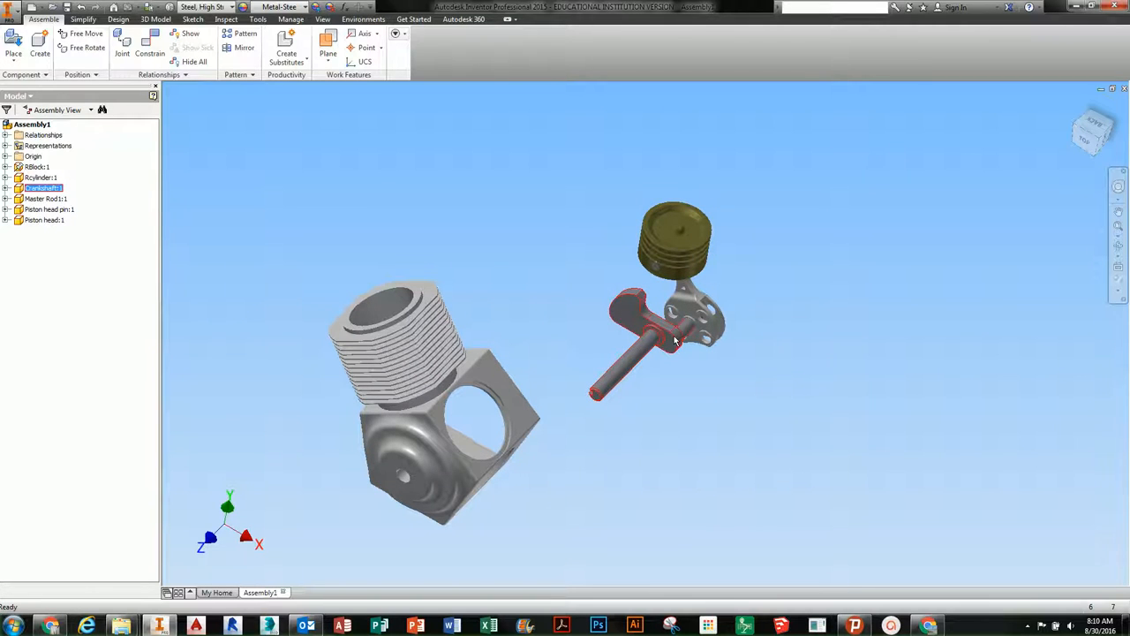
- Join the Piston head's circular top face to the upper edge of the Rcylinder bore with a Cylindrical joint
{"action": "left_click", "coordinate": [123, 44]}
{"action": "left_click", "coordinate": [146, 145]}
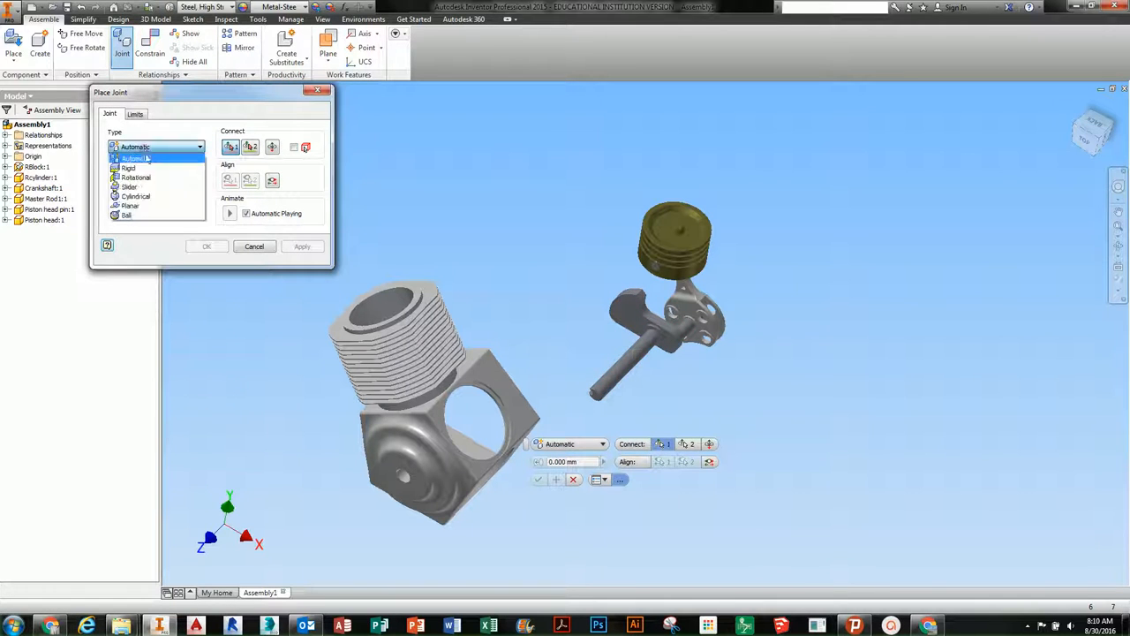
{"action": "left_click", "coordinate": [148, 193]}
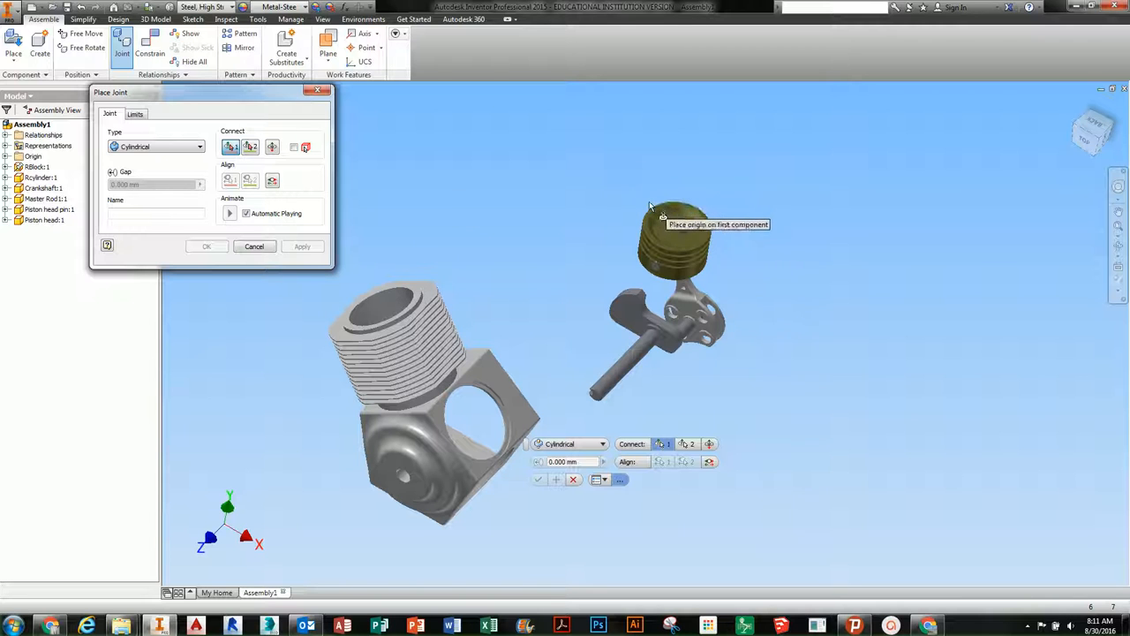
{"action": "scroll", "coordinate": [656, 210], "scroll_direction": "up", "scroll_amount": 5}
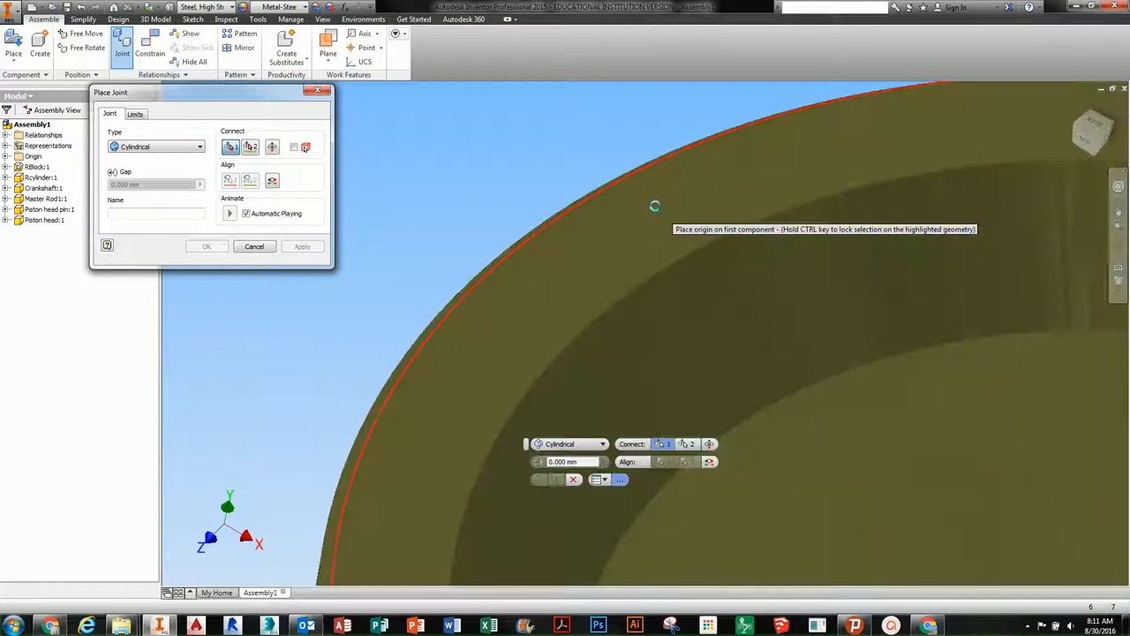
{"action": "scroll", "coordinate": [656, 208], "scroll_direction": "down", "scroll_amount": 2}
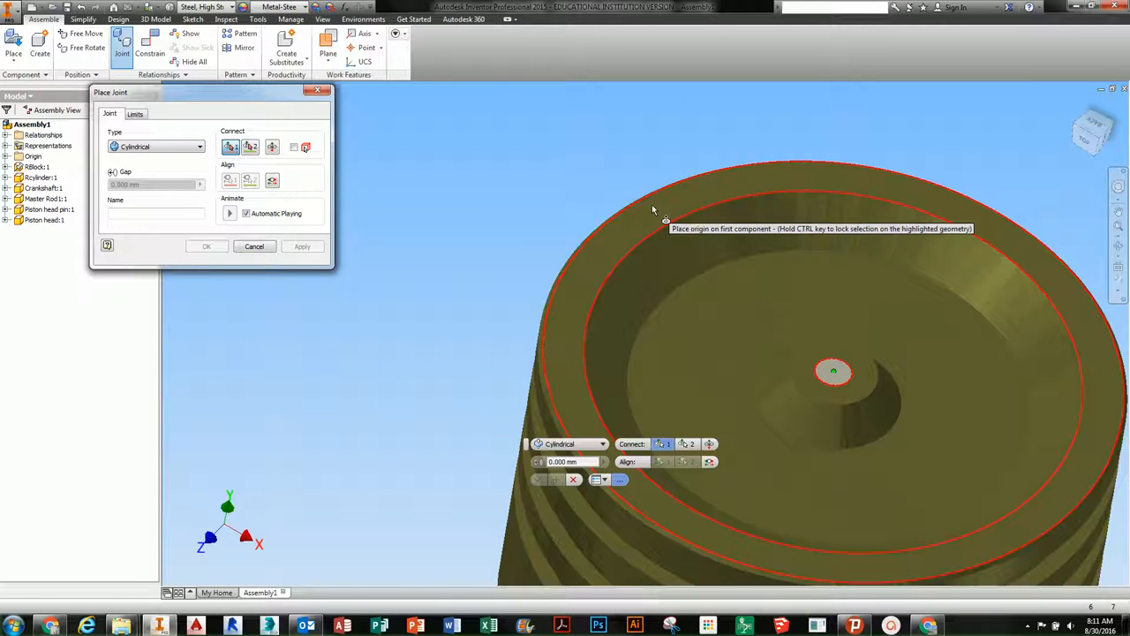
{"action": "mouse_move", "coordinate": [654, 208]}
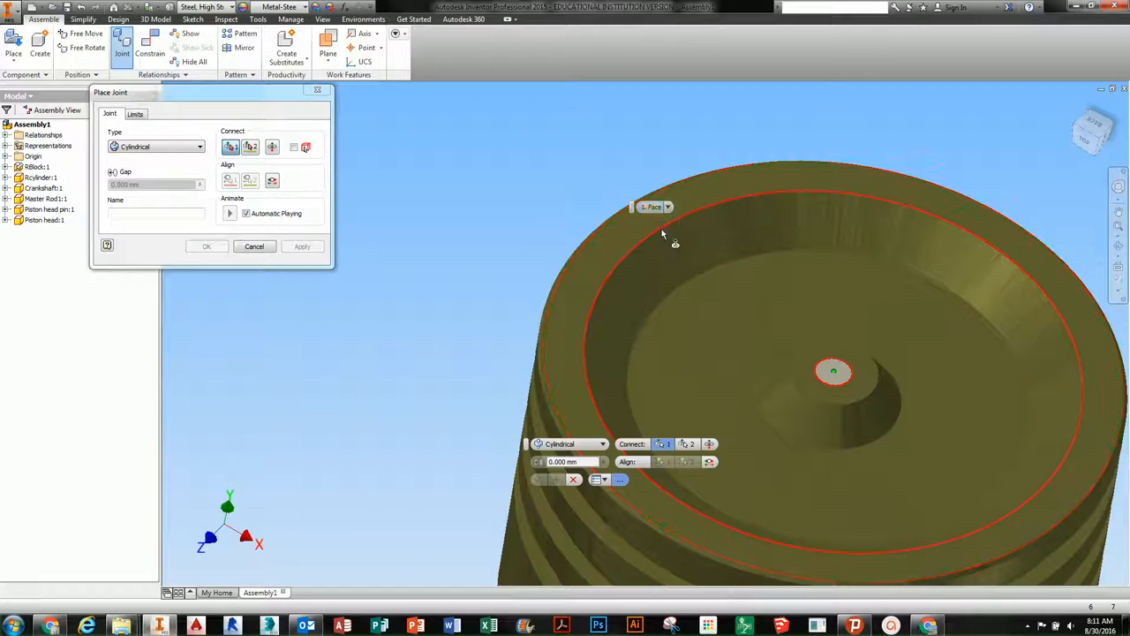
{"action": "left_click", "coordinate": [659, 226]}
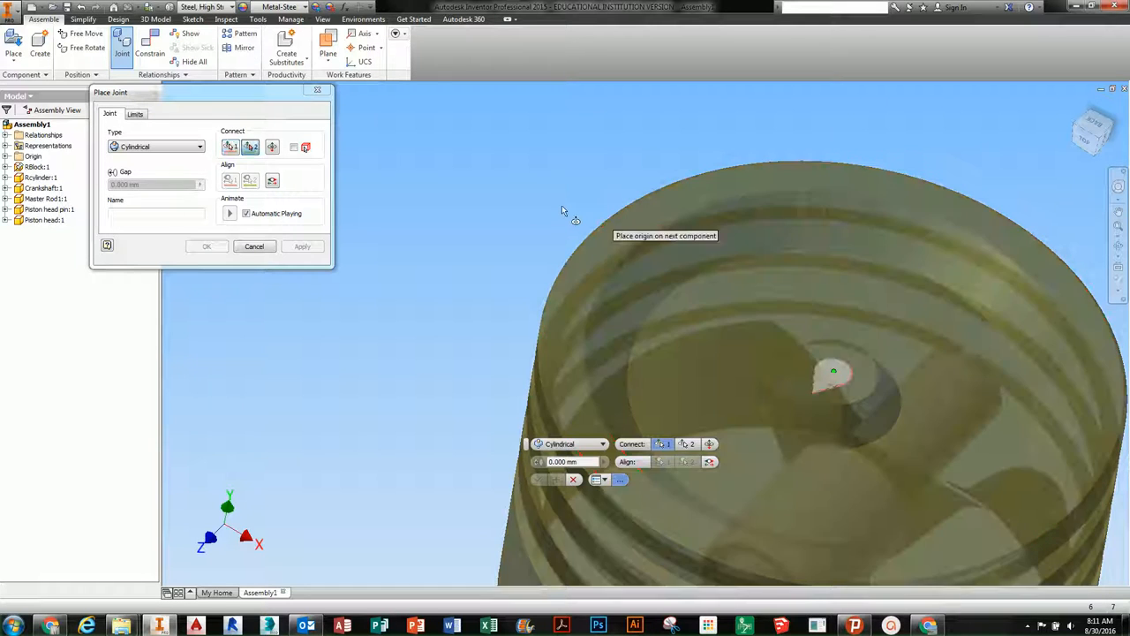
{"action": "scroll", "coordinate": [440, 298], "scroll_direction": "up", "scroll_amount": 8}
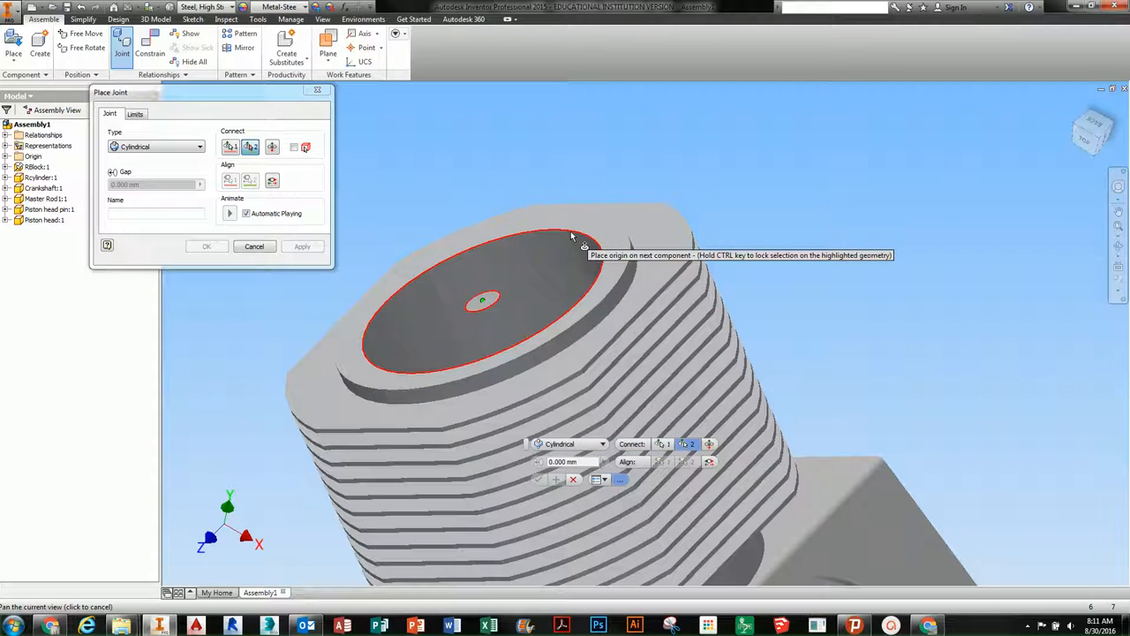
{"action": "mouse_move", "coordinate": [572, 235]}
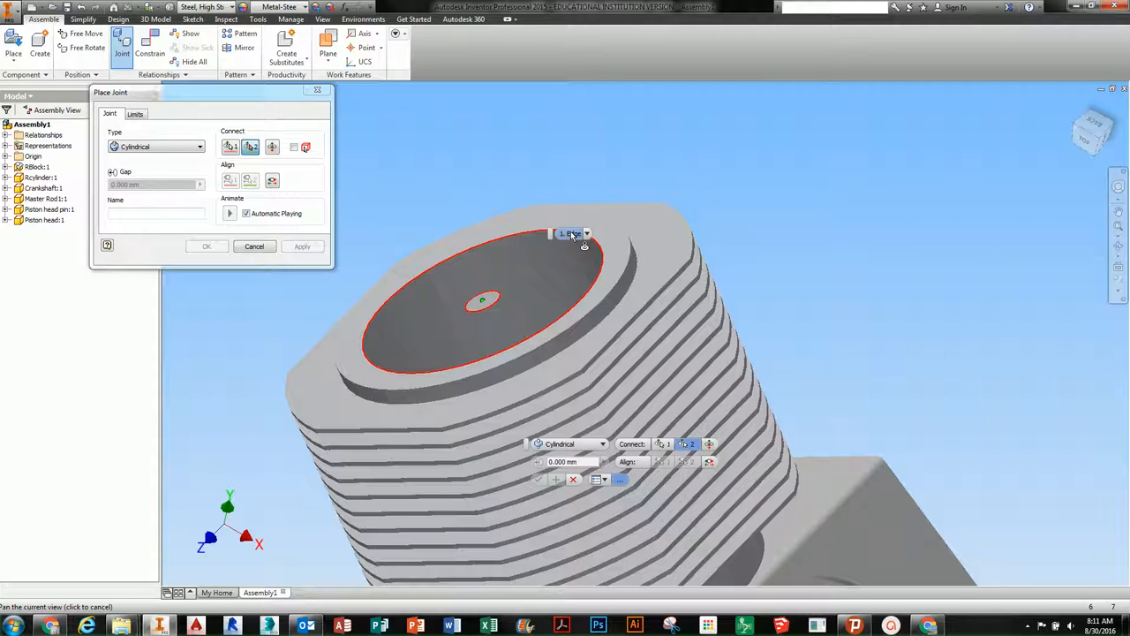
{"action": "left_click", "coordinate": [596, 243]}
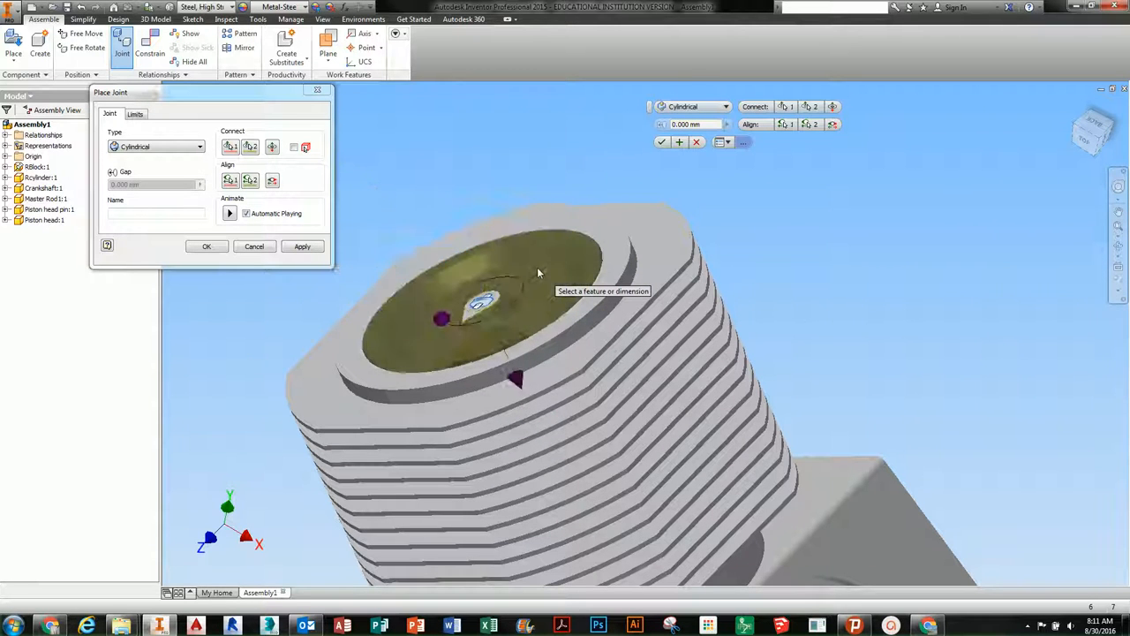
{"action": "scroll", "coordinate": [537, 266], "scroll_direction": "down", "scroll_amount": 5}
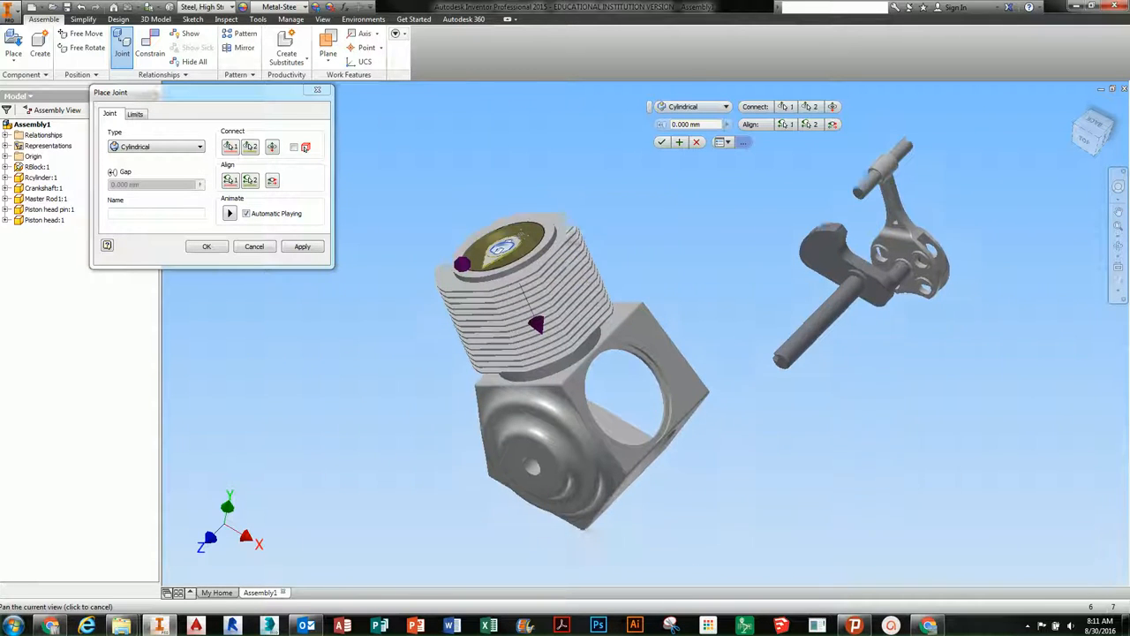
{"action": "left_click", "coordinate": [661, 145]}
- Slide the Piston head up along the bore axis until it stands above the cylinder
{"action": "middle_click_drag", "start_coordinate": [653, 265], "coordinate": [622, 297], "text": "shift"}
{"action": "left_click_drag", "start_coordinate": [513, 270], "coordinate": [552, 215]}
{"action": "middle_click_drag", "start_coordinate": [553, 218], "coordinate": [516, 218]}
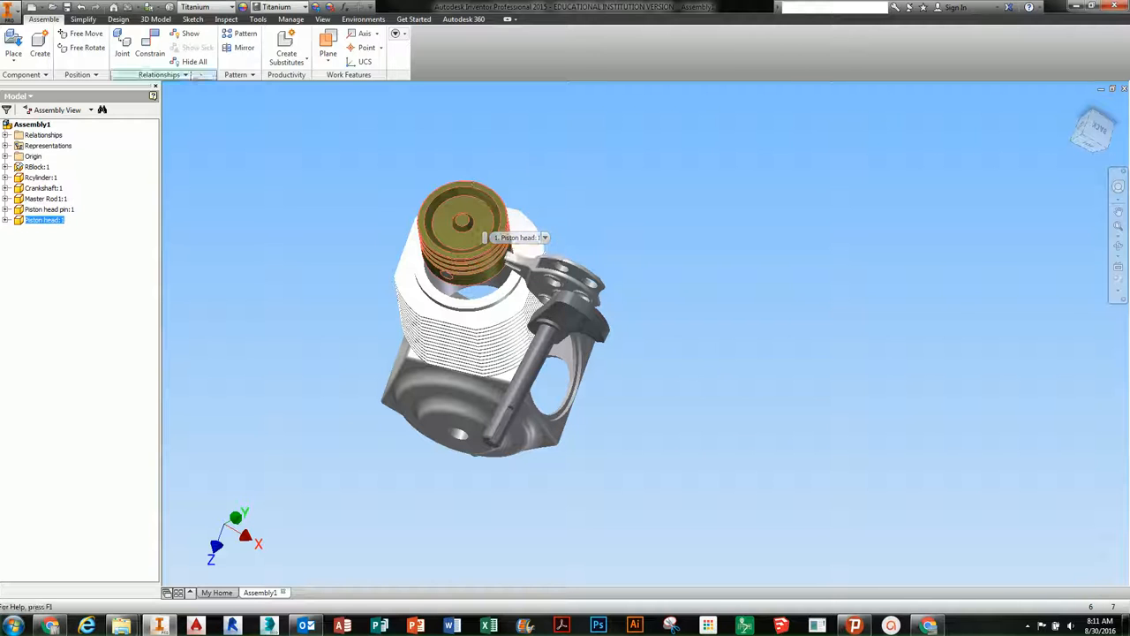
- Join the Crankshaft's free shaft end to the circular edge of the RBlock's front hole with a Cylindrical joint
{"action": "left_click", "coordinate": [122, 44]}
{"action": "left_click", "coordinate": [168, 147]}
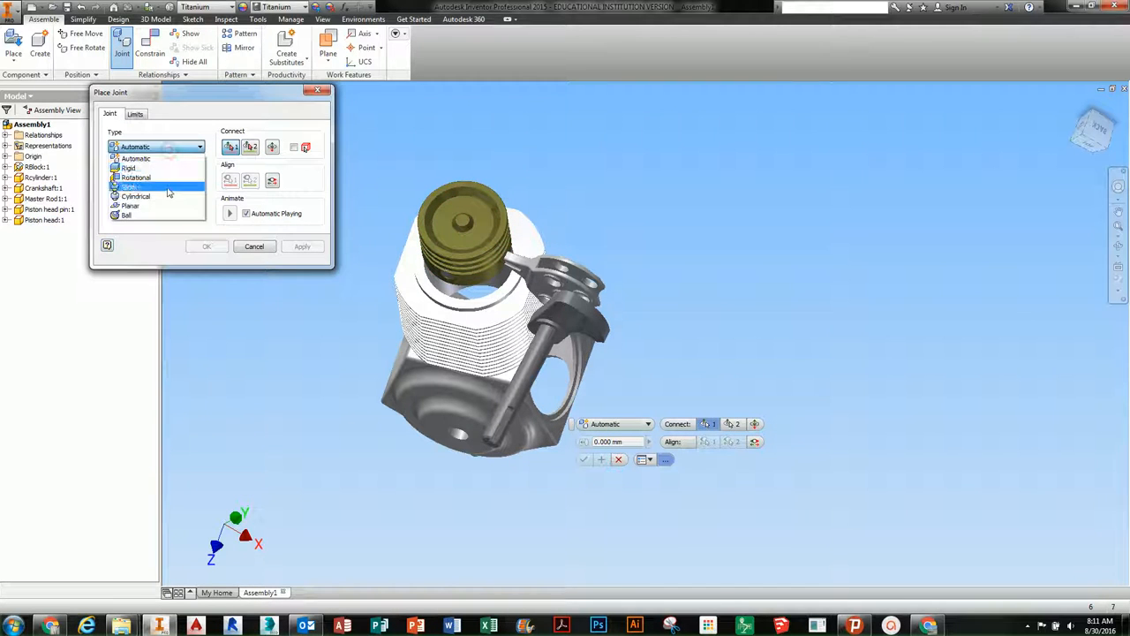
{"action": "left_click", "coordinate": [169, 196]}
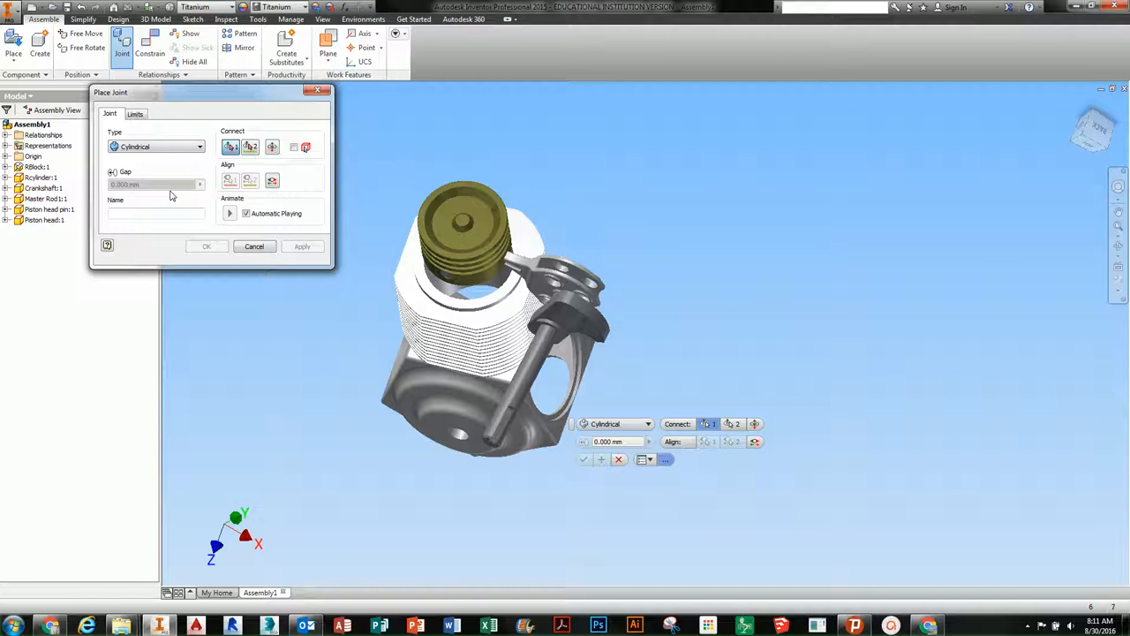
{"action": "scroll", "coordinate": [495, 452], "scroll_direction": "up", "scroll_amount": 5}
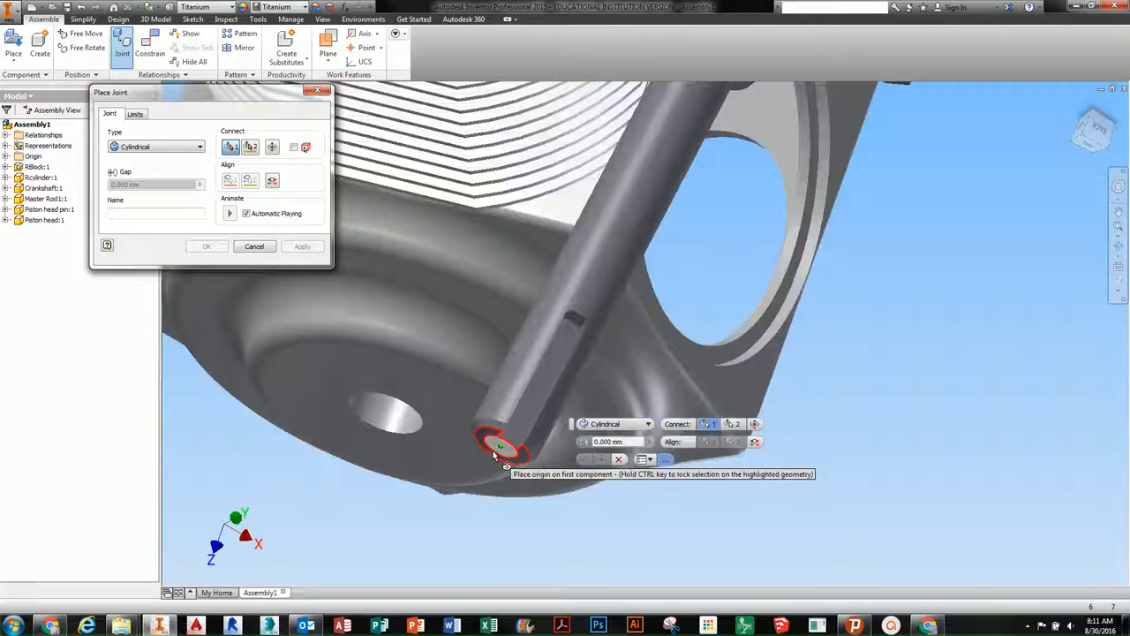
{"action": "middle_click_drag", "start_coordinate": [494, 452], "coordinate": [523, 427], "text": "shift"}
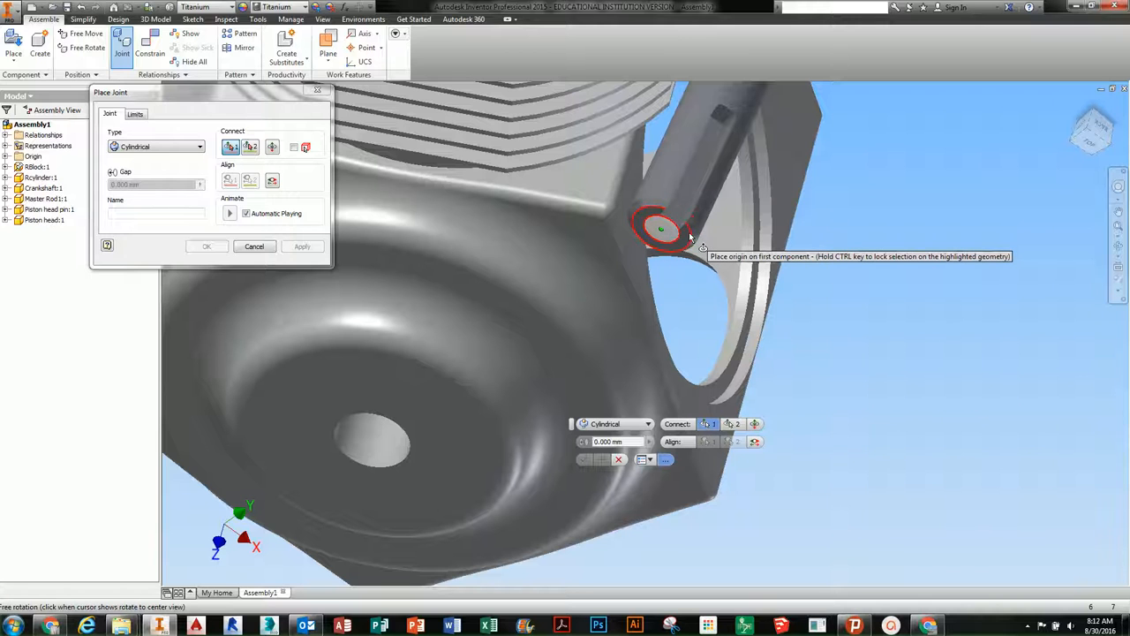
{"action": "left_click", "coordinate": [690, 235]}
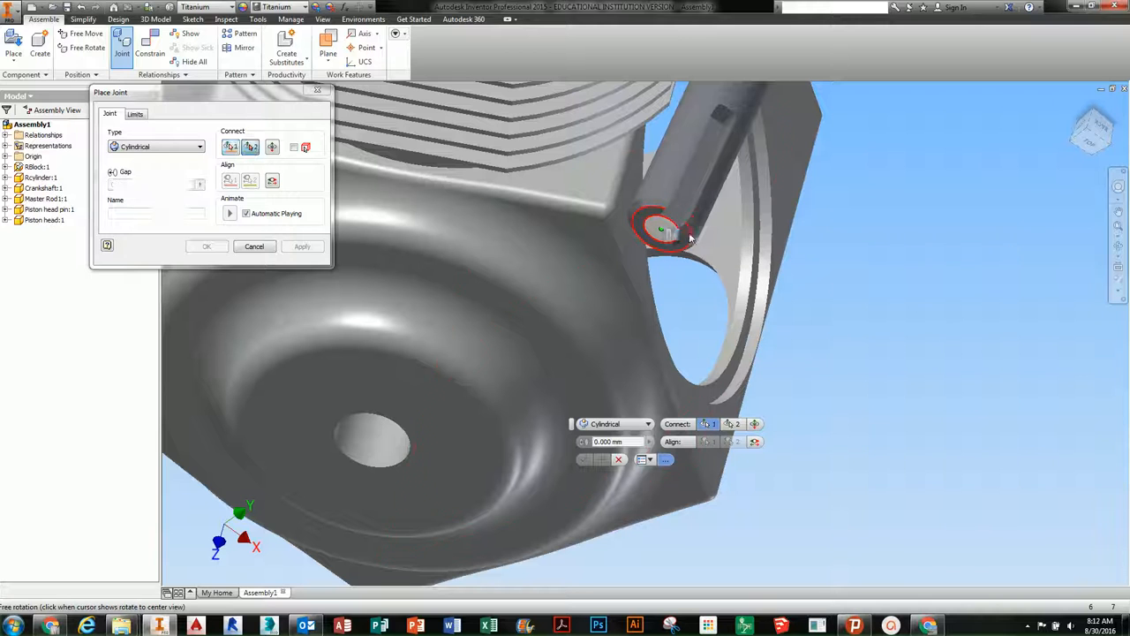
{"action": "left_click", "coordinate": [412, 444]}
{"action": "scroll", "coordinate": [447, 426], "scroll_direction": "down", "scroll_amount": 3}
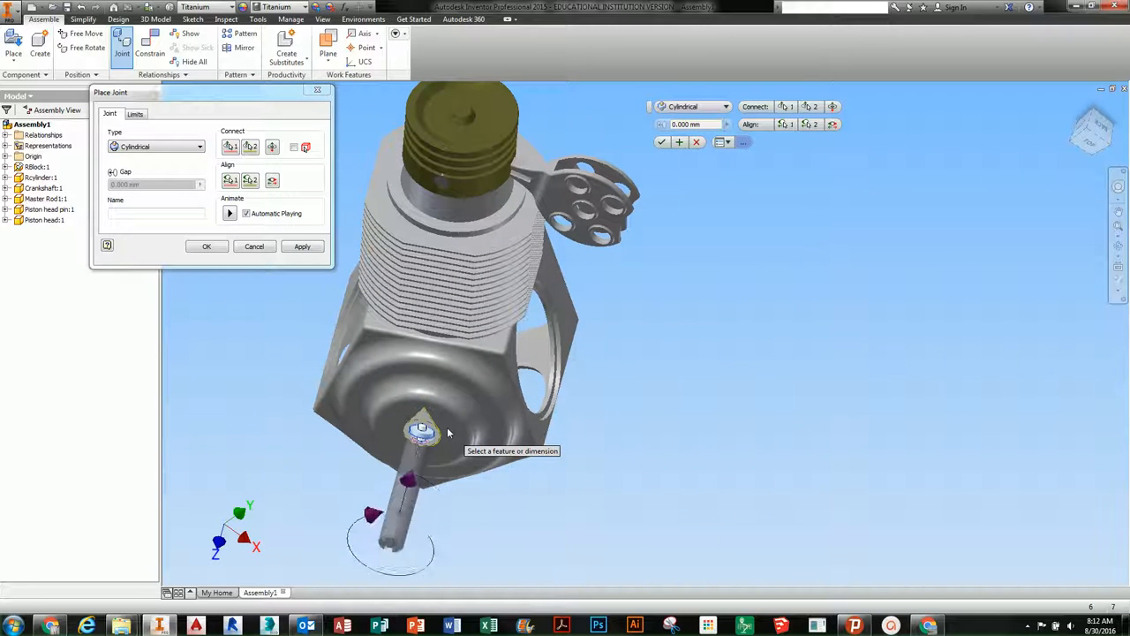
{"action": "middle_click_drag", "start_coordinate": [448, 433], "coordinate": [594, 339], "text": "shift"}
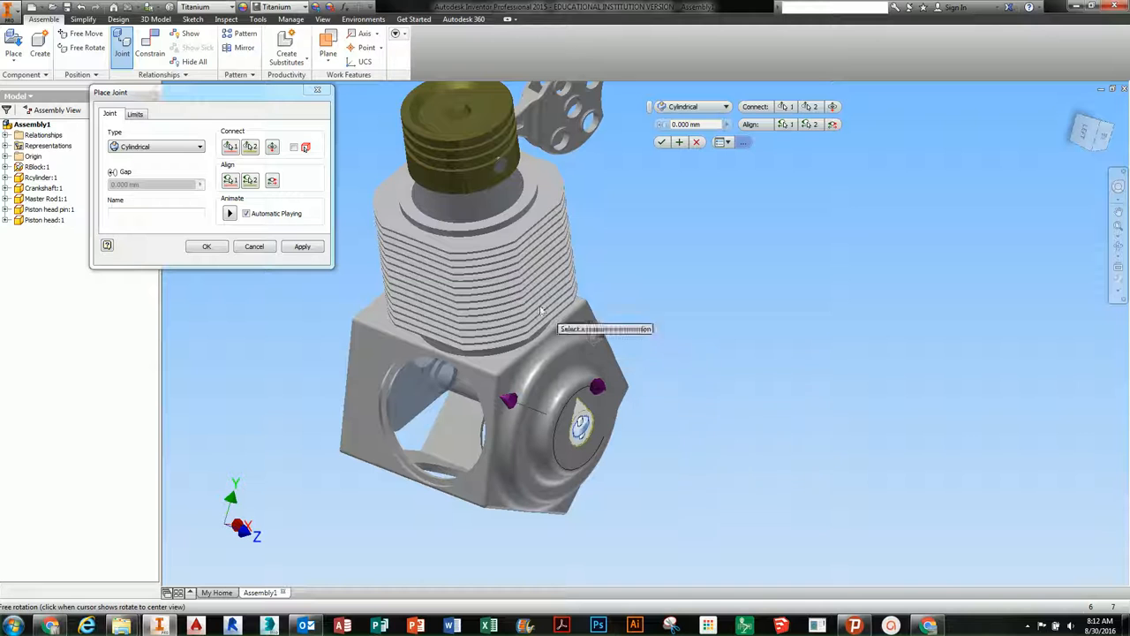
{"action": "left_click", "coordinate": [662, 142]}
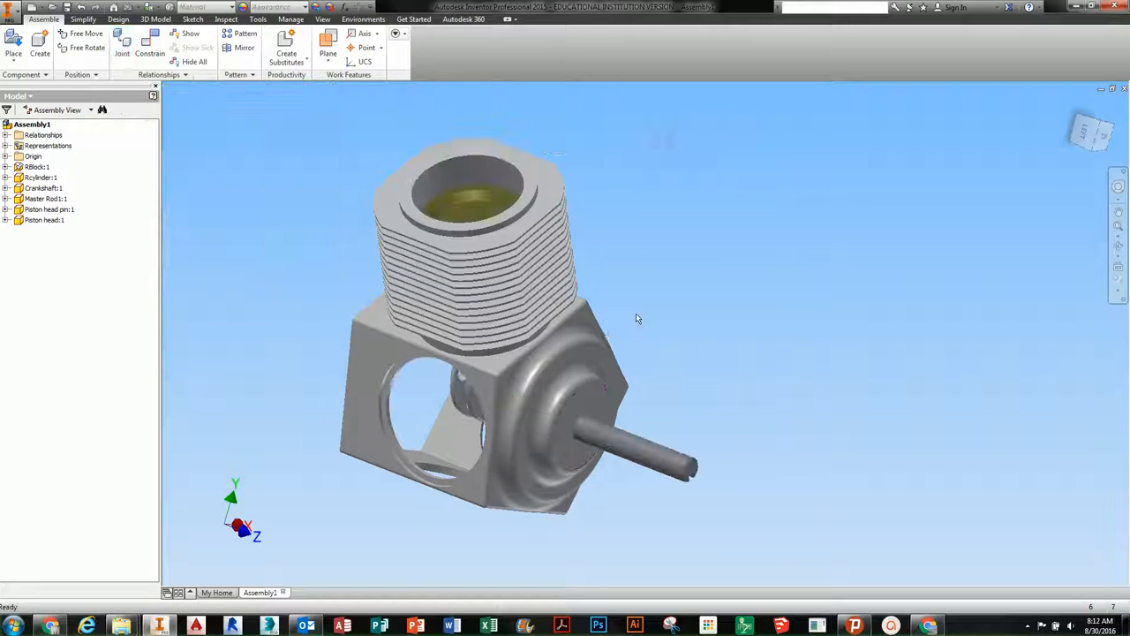
- Move the Master Rod inside the block to test how the linked crankshaft and piston move
{"action": "middle_click_drag", "start_coordinate": [581, 384], "coordinate": [532, 344], "text": "shift"}
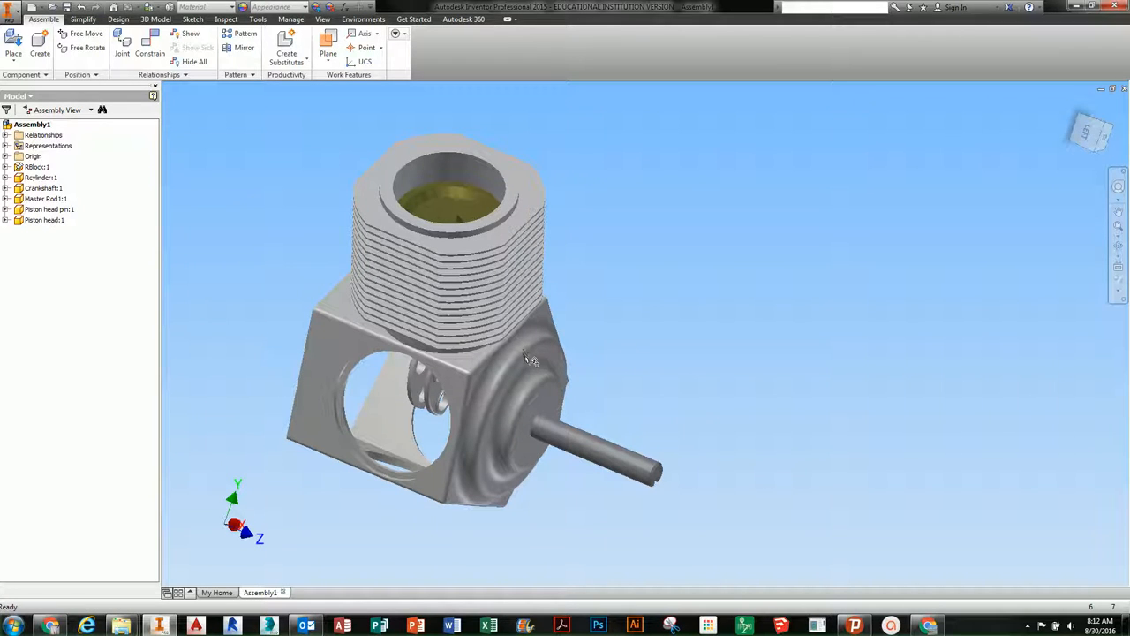
{"action": "middle_click_drag", "start_coordinate": [541, 402], "coordinate": [545, 399], "text": "shift"}
{"action": "left_click_drag", "start_coordinate": [423, 407], "coordinate": [480, 369]}
{"action": "mouse_move", "coordinate": [411, 385]}
{"action": "left_mouse_down"}
{"action": "mouse_move", "coordinate": [422, 458]}
{"action": "mouse_move", "coordinate": [391, 374]}
{"action": "mouse_move", "coordinate": [396, 448]}
{"action": "mouse_move", "coordinate": [424, 389]}
{"action": "left_mouse_up"}
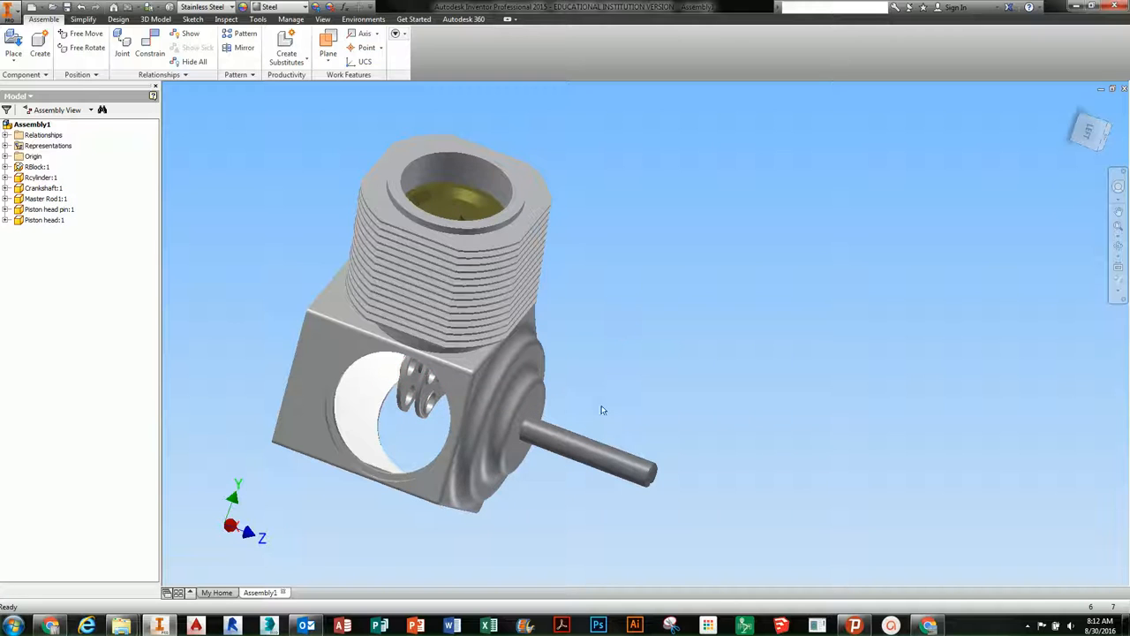
{"action": "middle_click_drag", "start_coordinate": [566, 429], "coordinate": [524, 421], "text": "shift"}
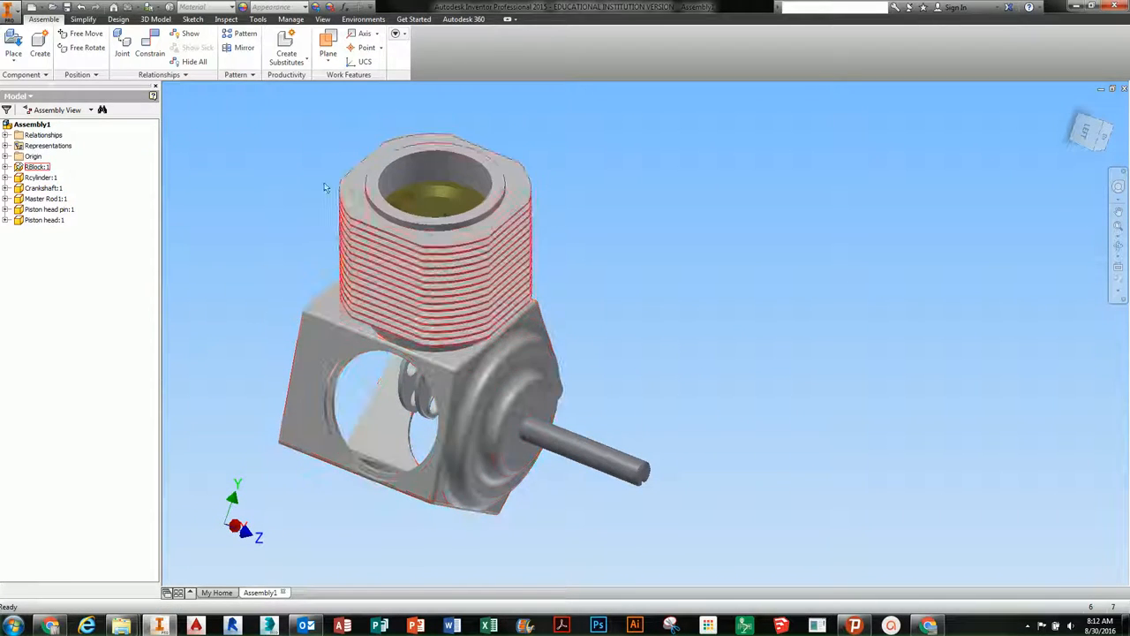
- Place one Hub component from the Engine folder in front of the crankshaft's free end
{"action": "left_click", "coordinate": [14, 43]}
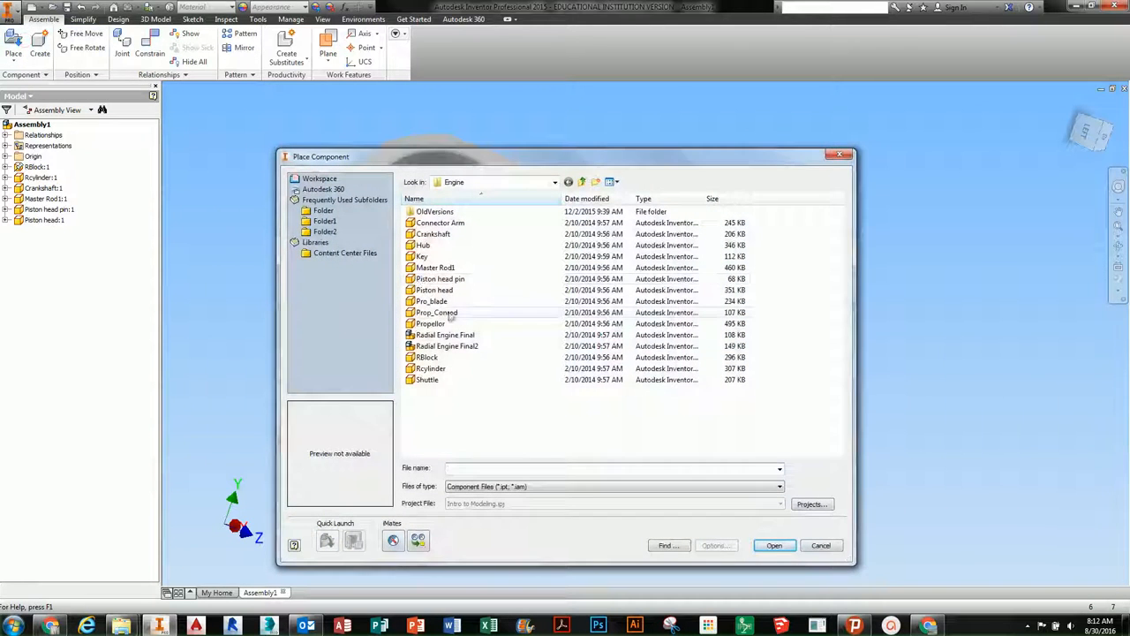
{"action": "left_click", "coordinate": [424, 244]}
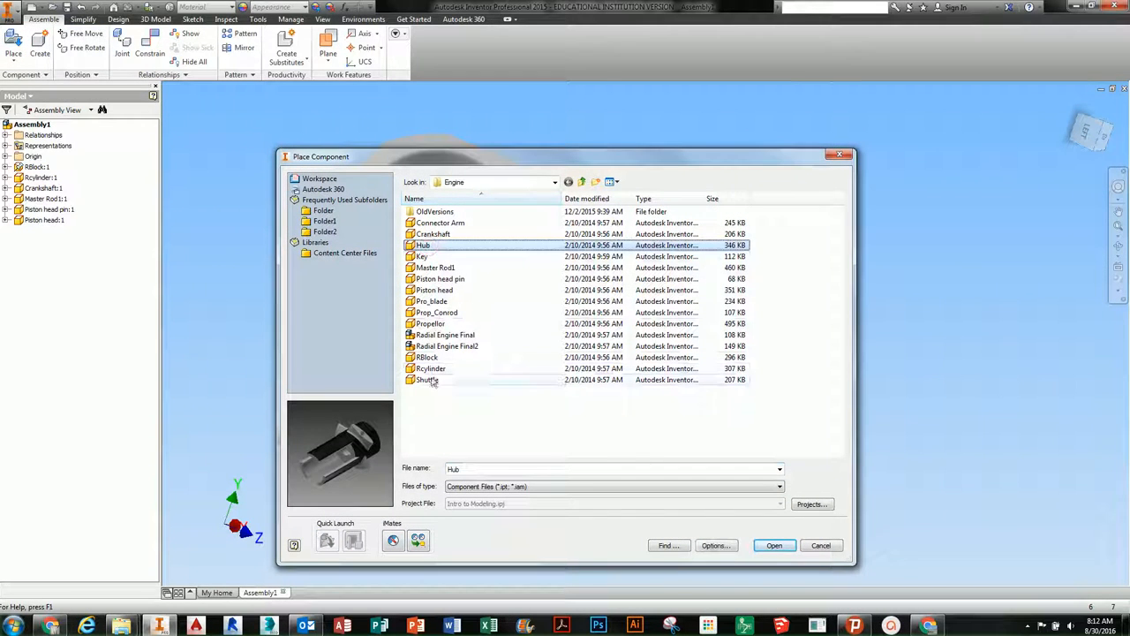
{"action": "left_click", "coordinate": [774, 545]}
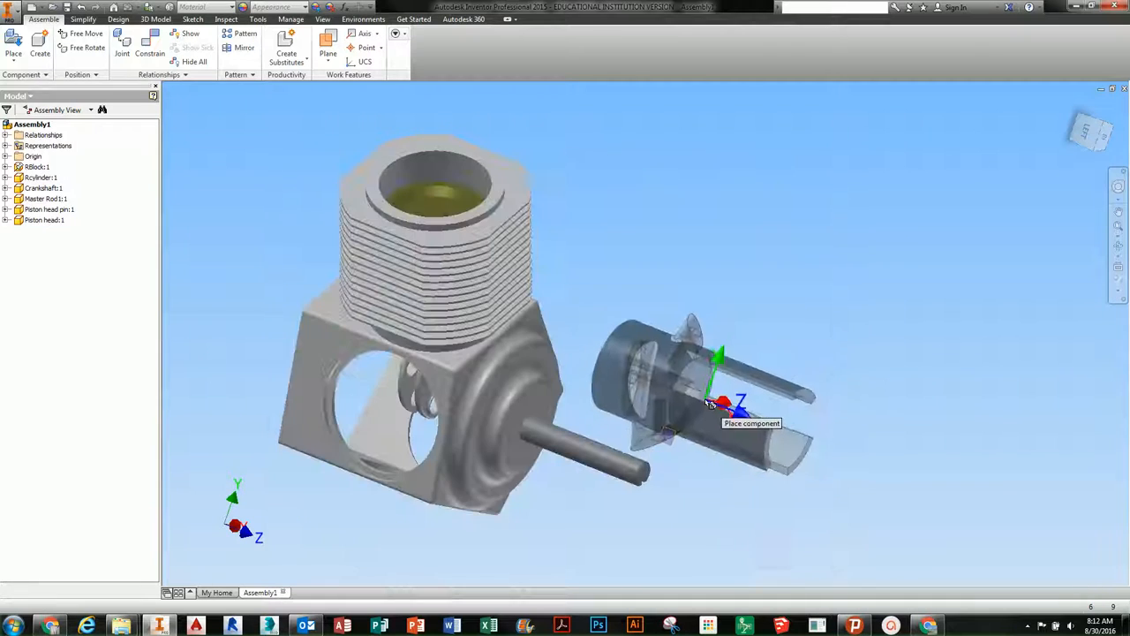
{"action": "middle_click_drag", "start_coordinate": [717, 390], "coordinate": [714, 444], "text": "shift"}
{"action": "scroll", "coordinate": [608, 453], "scroll_direction": "up", "scroll_amount": 3}
{"action": "left_click", "coordinate": [376, 408]}
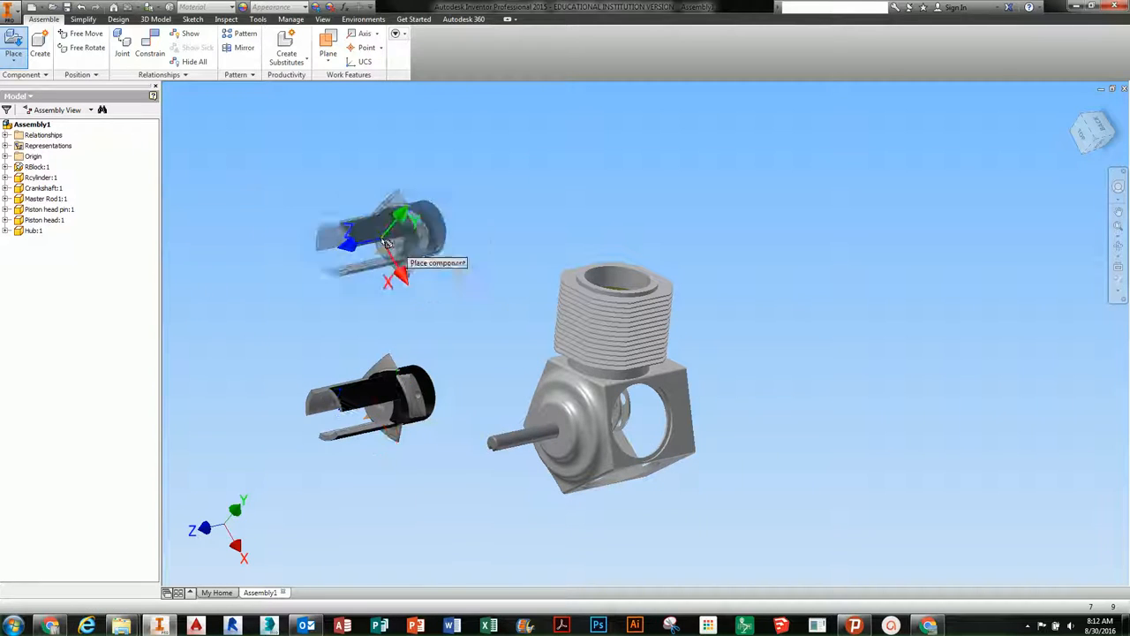
{"action": "right_click", "coordinate": [245, 181]}
{"action": "left_click", "coordinate": [286, 181]}
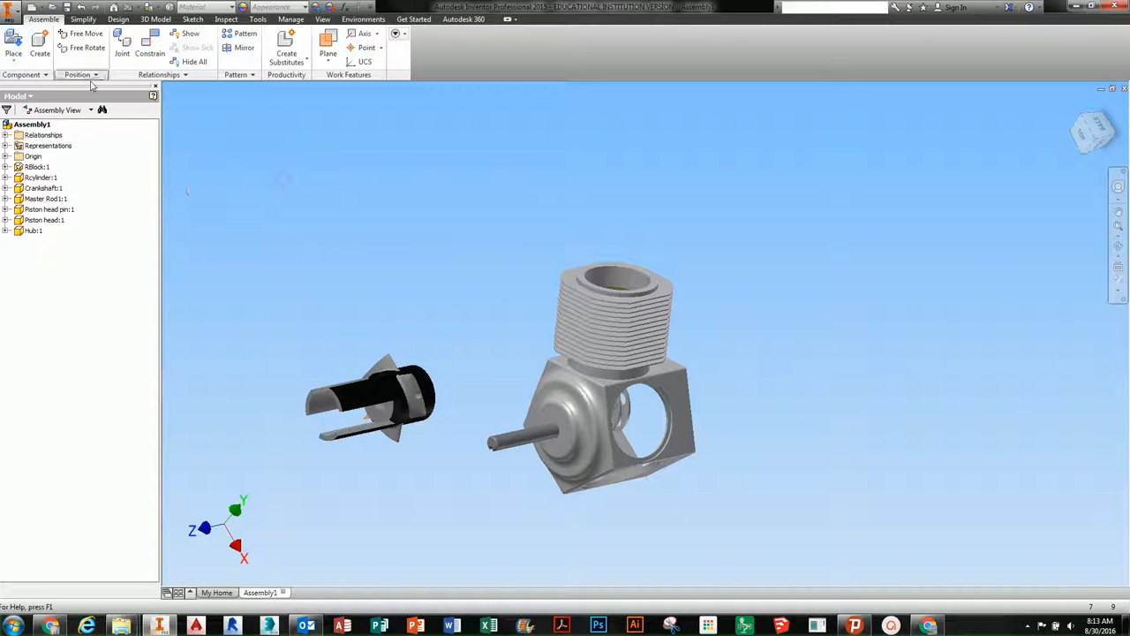
- Place one Shuttle component between the Hub and the engine block, rotated a quarter turn about its X axis
{"action": "left_click", "coordinate": [15, 46]}
{"action": "left_click", "coordinate": [446, 380]}
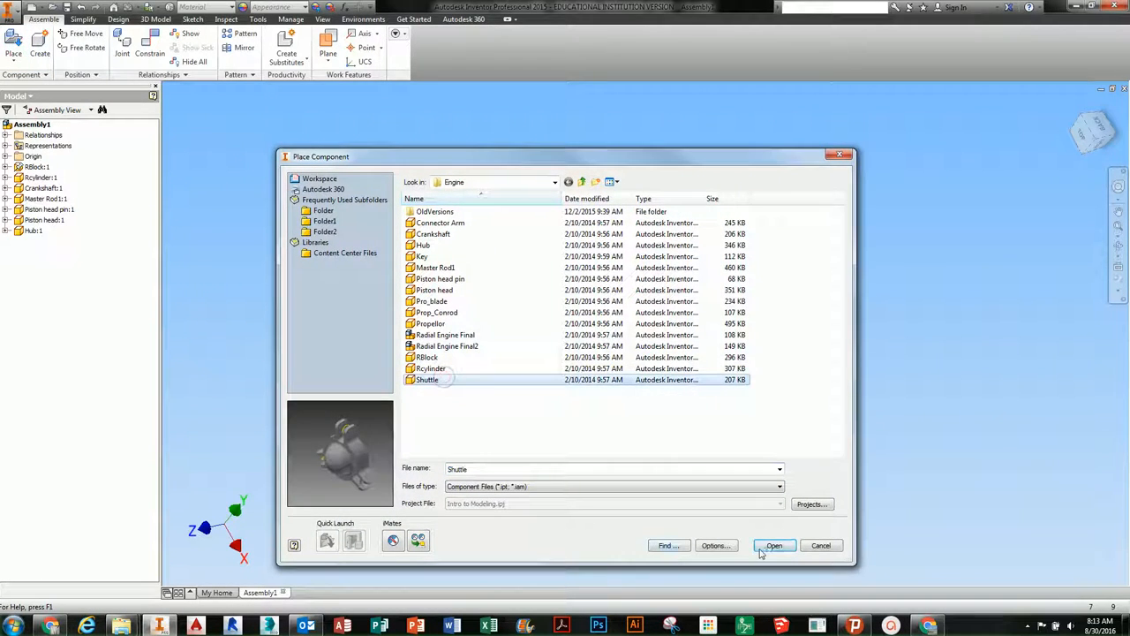
{"action": "left_click", "coordinate": [765, 547]}
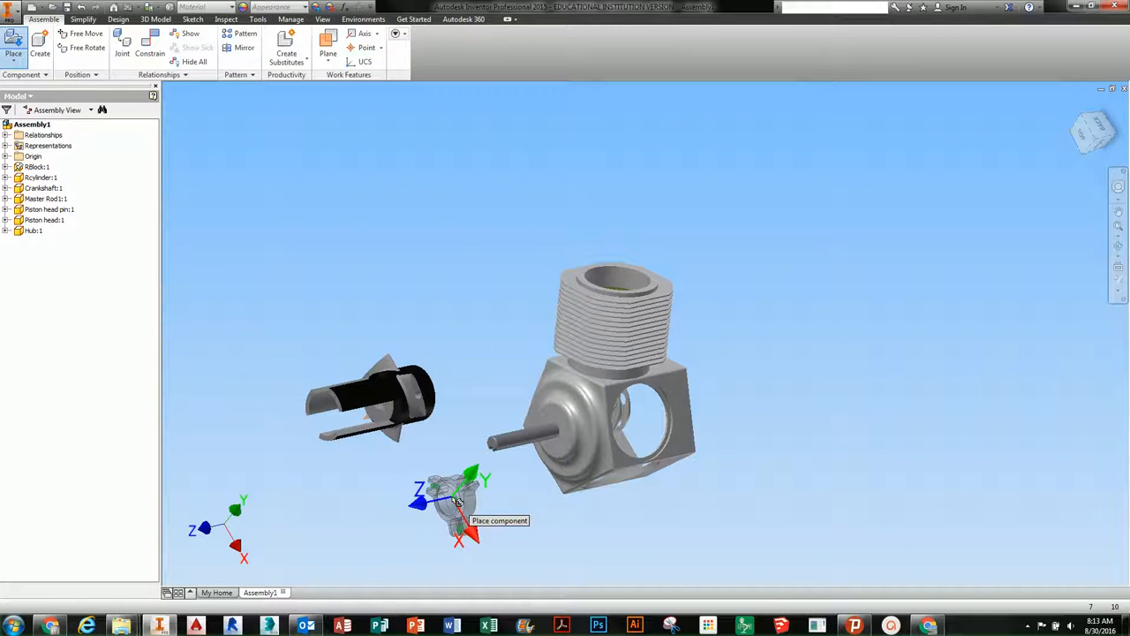
{"action": "right_click", "coordinate": [463, 494]}
{"action": "left_click", "coordinate": [438, 487]}
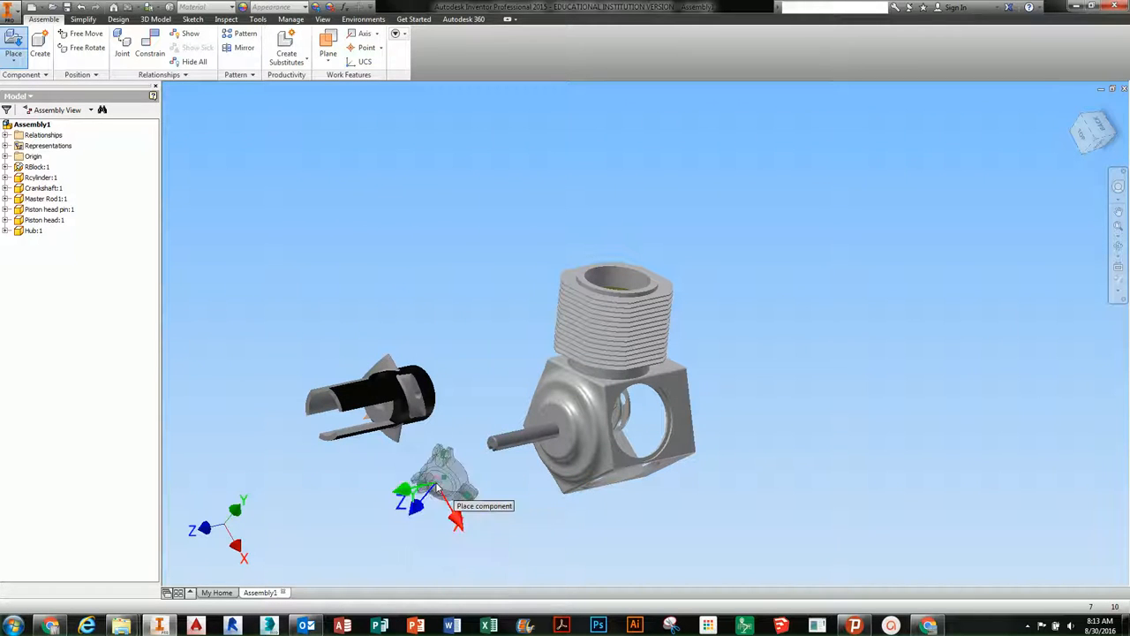
{"action": "left_click", "coordinate": [461, 517]}
{"action": "middle_click_drag", "start_coordinate": [557, 526], "coordinate": [618, 492]}
{"action": "scroll", "coordinate": [603, 521], "scroll_direction": "down", "scroll_amount": 3}
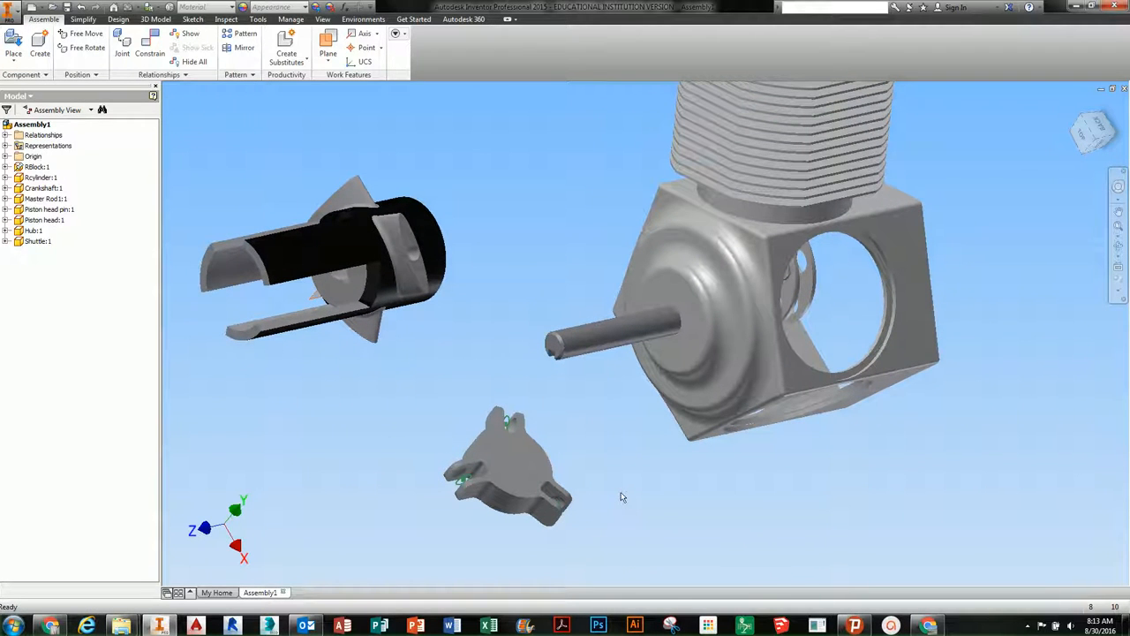
{"action": "middle_click_drag", "start_coordinate": [606, 479], "coordinate": [612, 491]}
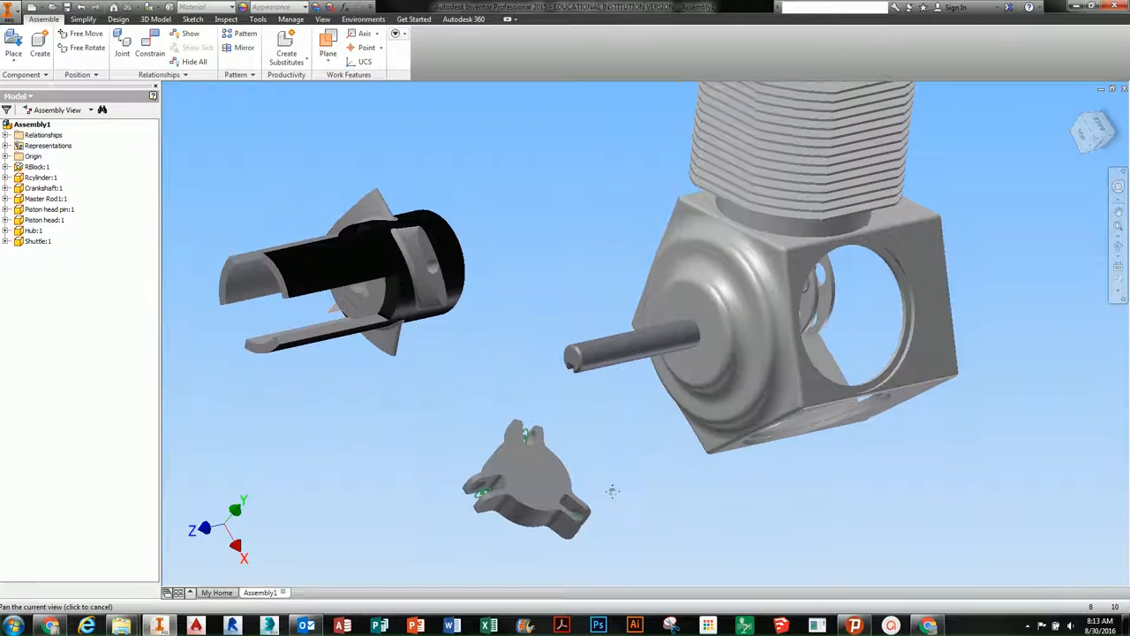
- Join the Hub's inner circular face to the end of the Crankshaft's free shaft with a Rigid joint and no gap
{"action": "left_click", "coordinate": [123, 49]}
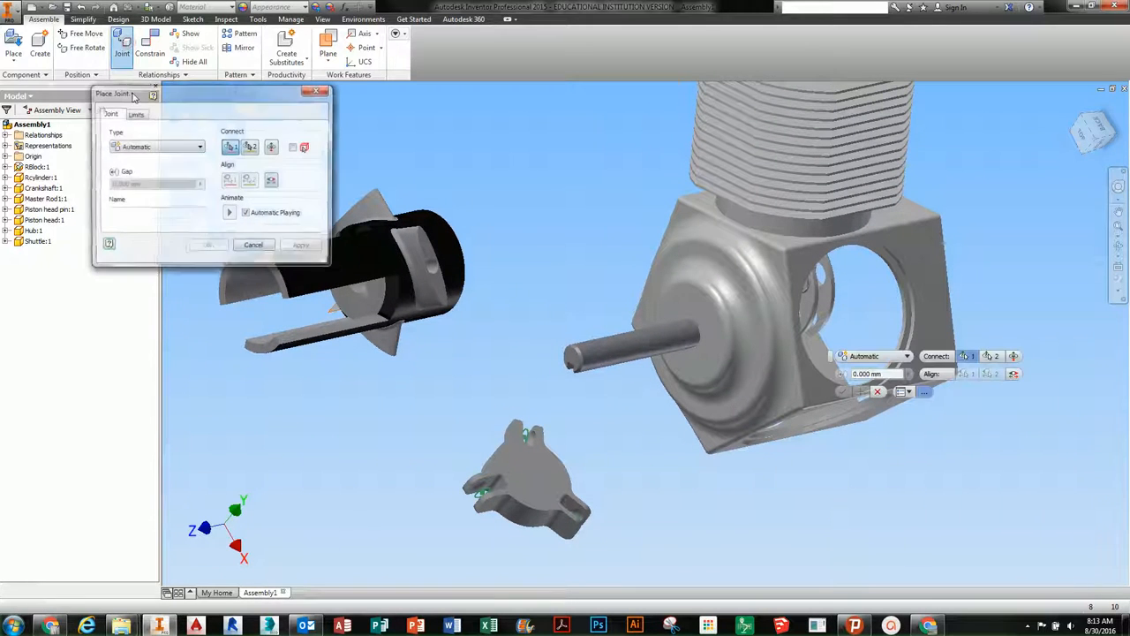
{"action": "left_click", "coordinate": [164, 146]}
{"action": "left_click", "coordinate": [155, 167]}
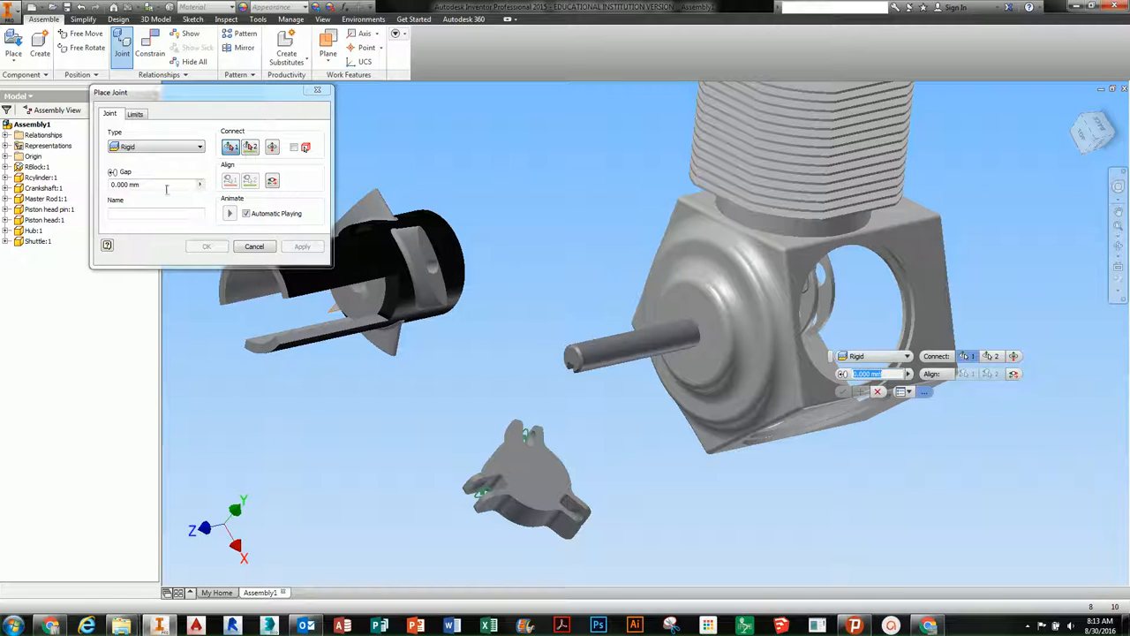
{"action": "middle_click_drag", "start_coordinate": [355, 267], "coordinate": [431, 276]}
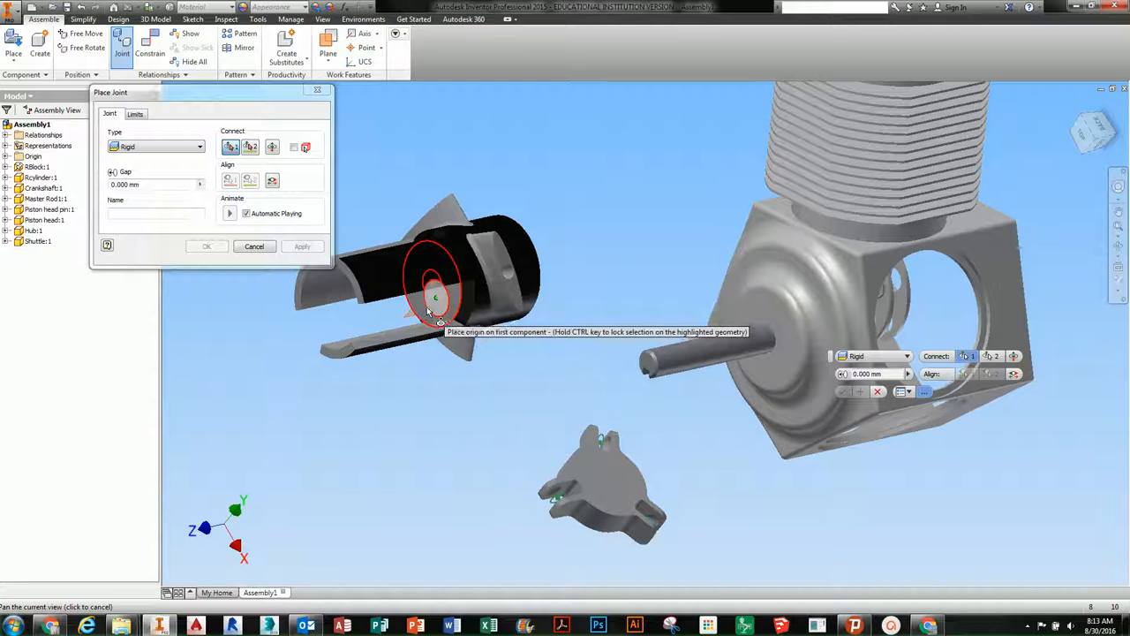
{"action": "middle_click_drag", "start_coordinate": [431, 314], "coordinate": [624, 207], "text": "shift"}
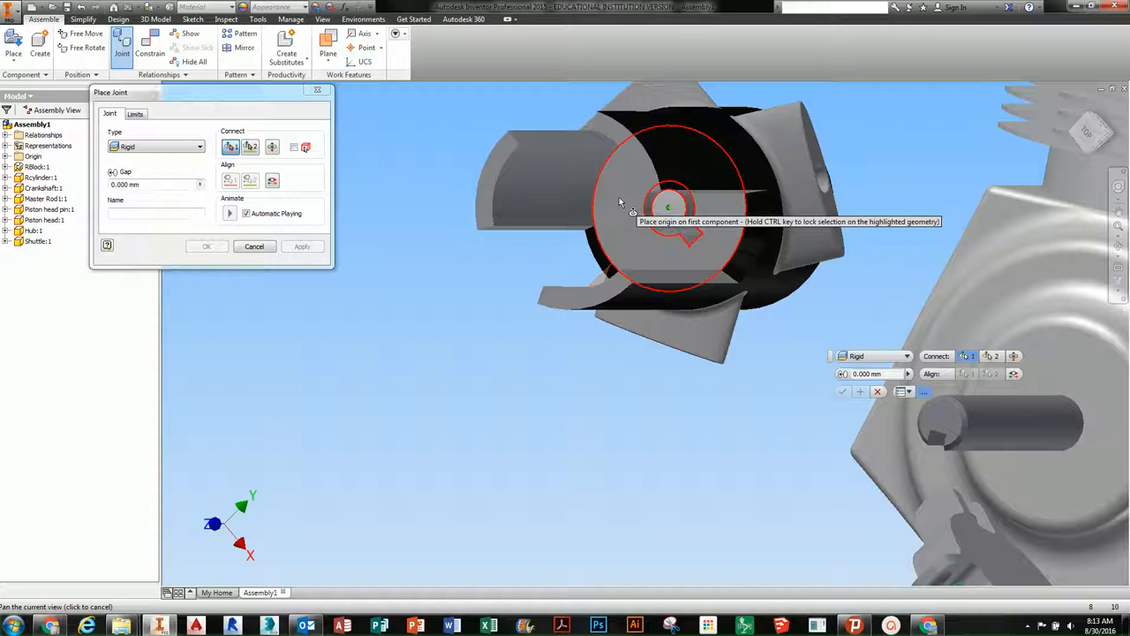
{"action": "mouse_move", "coordinate": [621, 202]}
{"action": "left_click", "coordinate": [620, 209]}
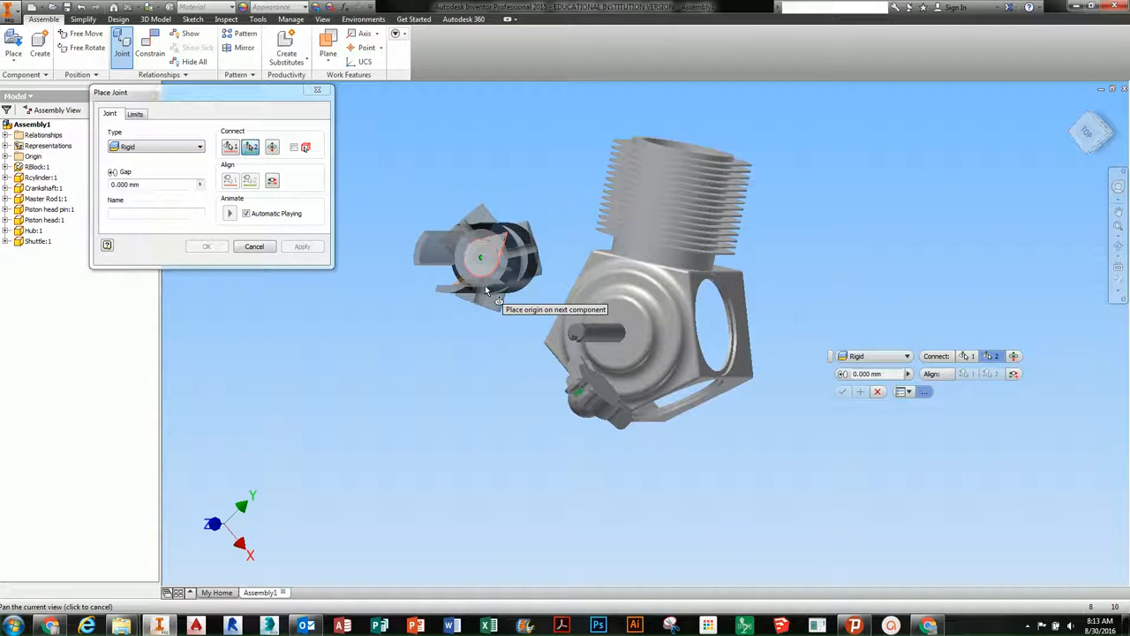
{"action": "middle_click_drag", "start_coordinate": [484, 285], "coordinate": [450, 315], "text": "shift"}
{"action": "scroll", "coordinate": [507, 391], "scroll_direction": "up", "scroll_amount": 5}
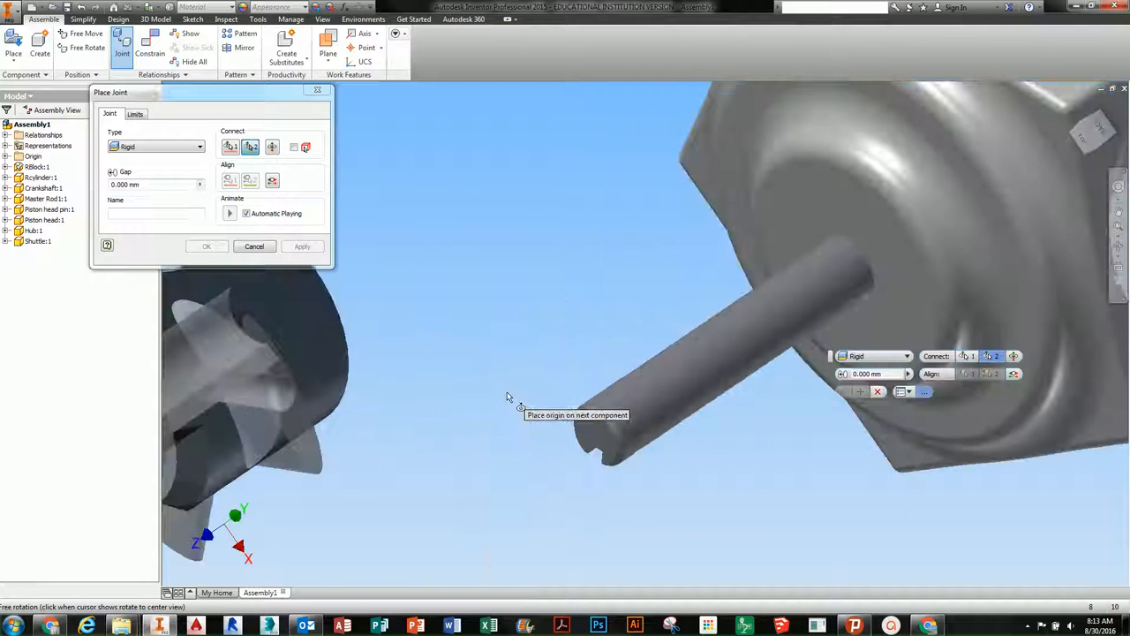
{"action": "left_click", "coordinate": [616, 449]}
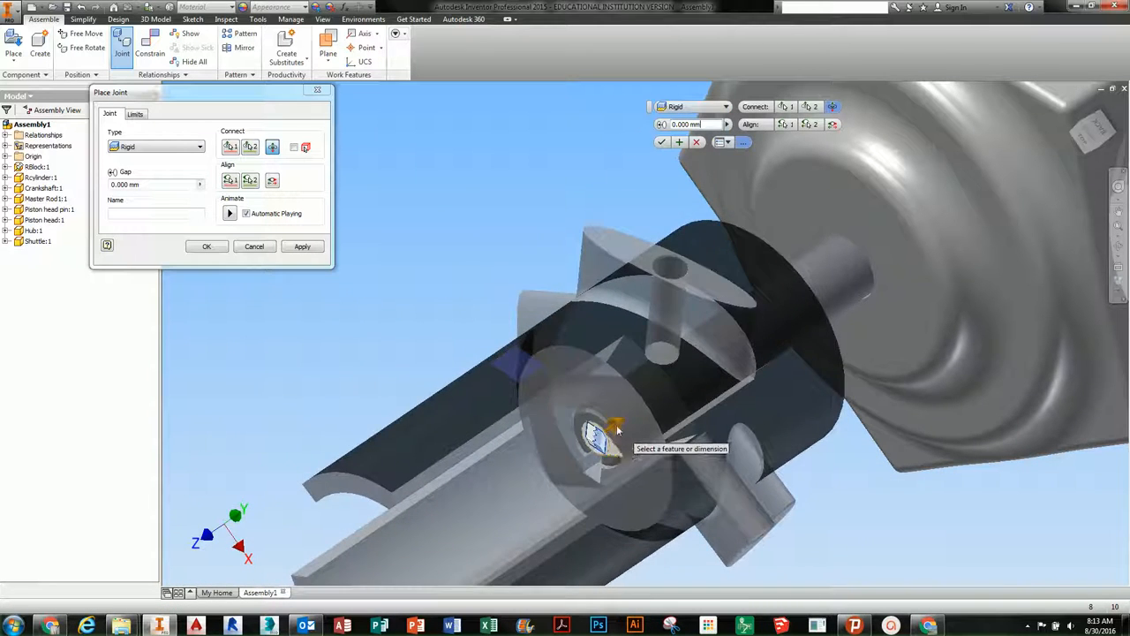
{"action": "scroll", "coordinate": [614, 428], "scroll_direction": "down", "scroll_amount": 3}
{"action": "middle_click_drag", "start_coordinate": [615, 427], "coordinate": [580, 390]}
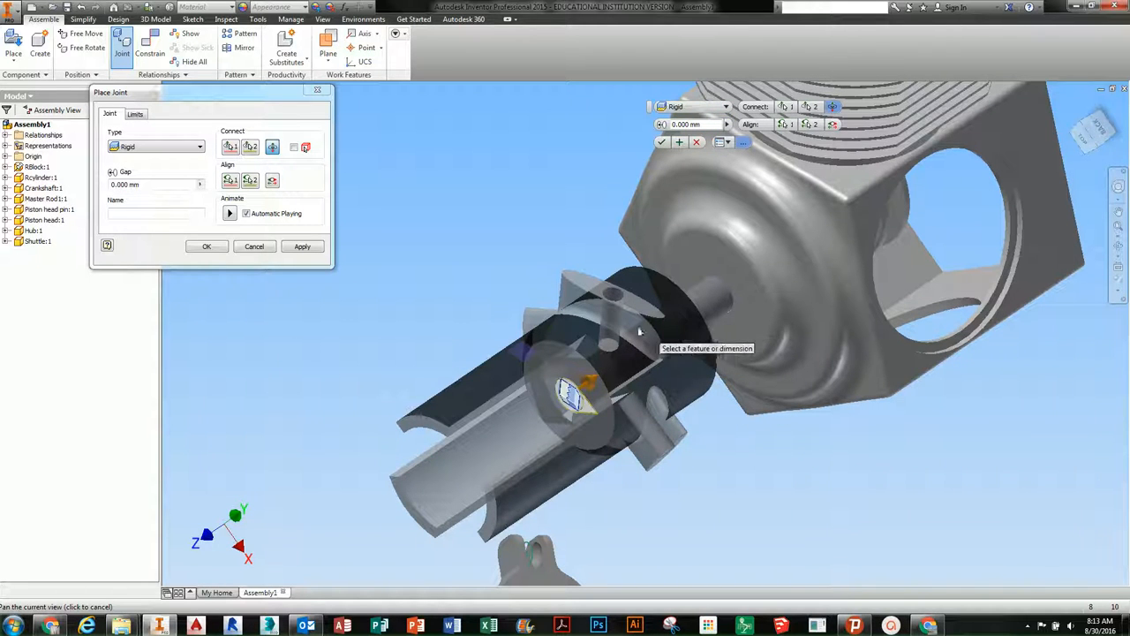
{"action": "middle_click_drag", "start_coordinate": [636, 332], "coordinate": [648, 319]}
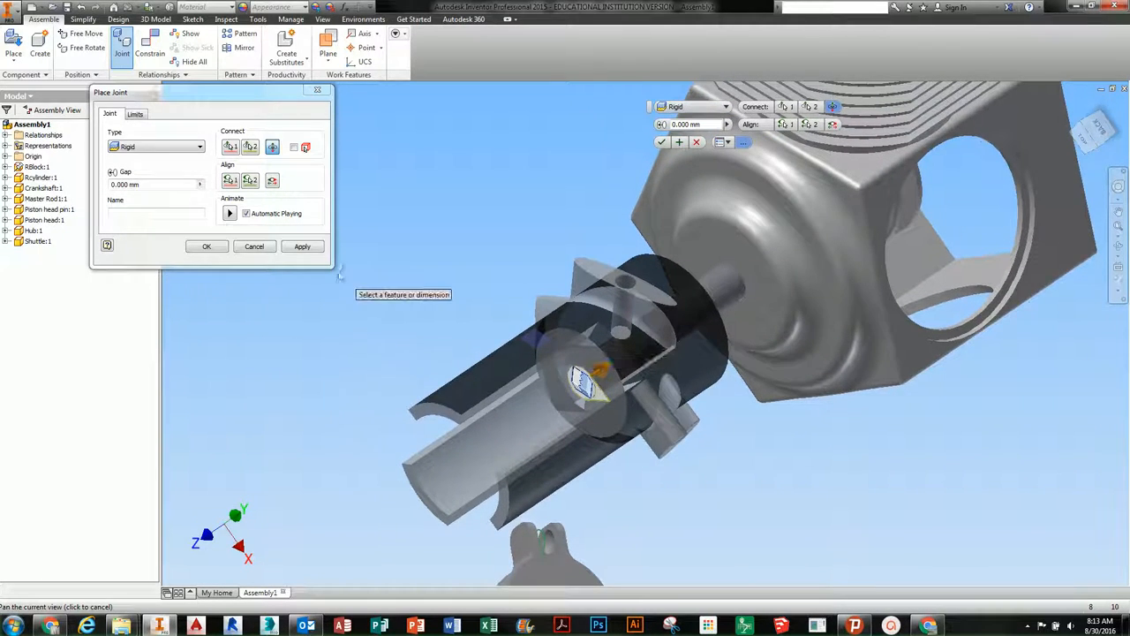
{"action": "left_click", "coordinate": [201, 247]}
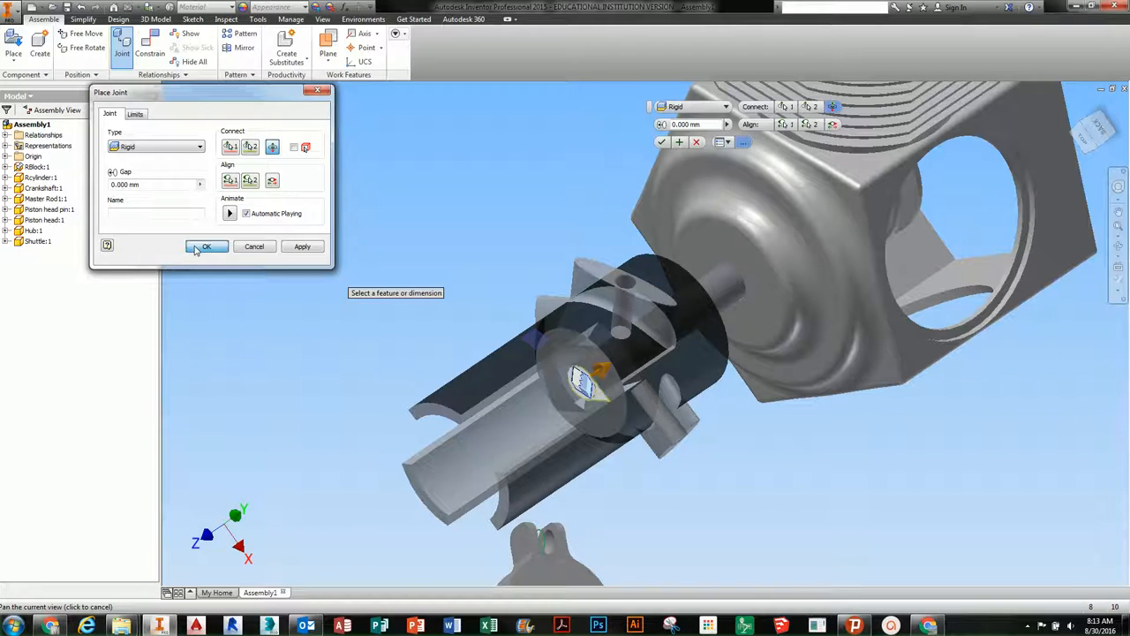
- Turn the Hub about its axis to test how it moves with the crankshaft
{"action": "left_click_drag", "start_coordinate": [580, 336], "coordinate": [499, 381]}
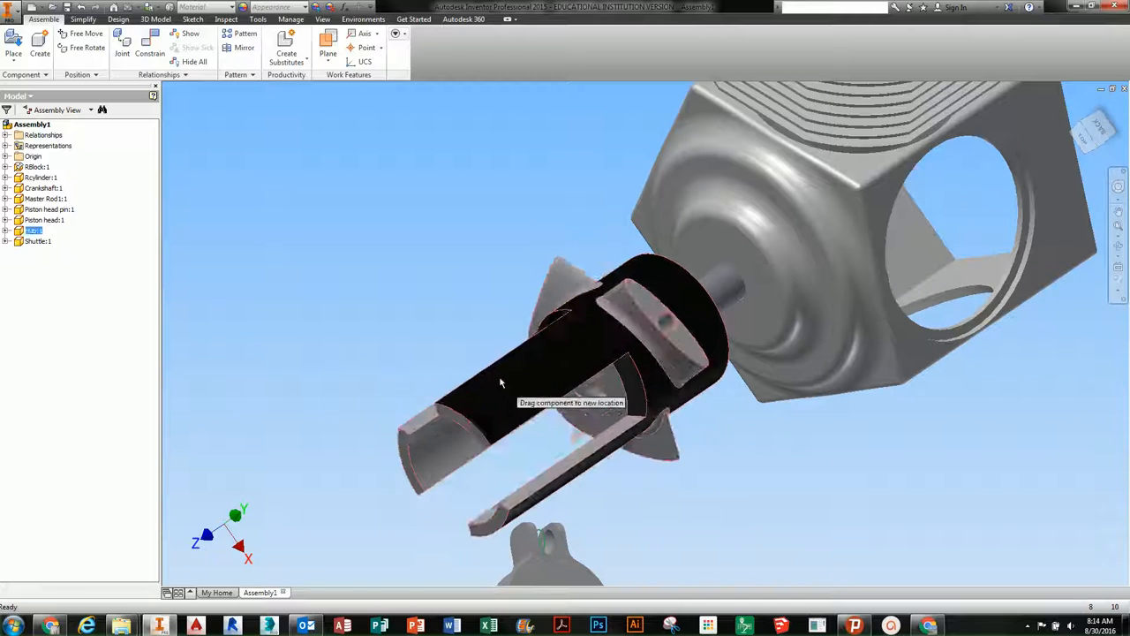
{"action": "middle_click_drag", "start_coordinate": [475, 422], "coordinate": [457, 346]}
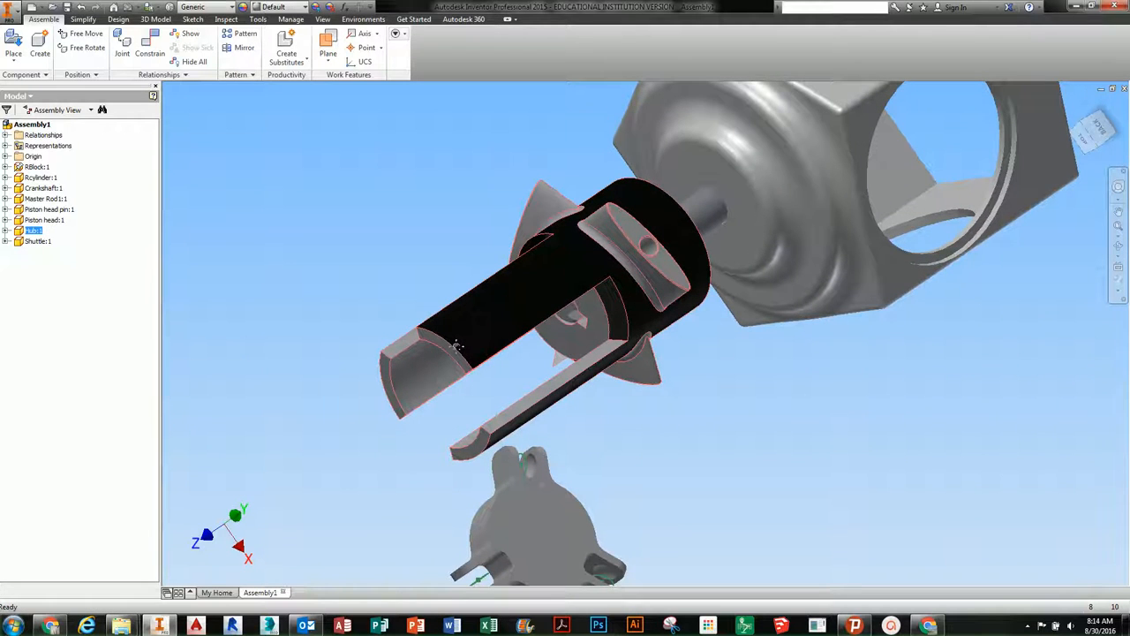
{"action": "middle_click_drag", "start_coordinate": [485, 407], "coordinate": [420, 380]}
{"action": "scroll", "coordinate": [291, 402], "scroll_direction": "down", "scroll_amount": 3}
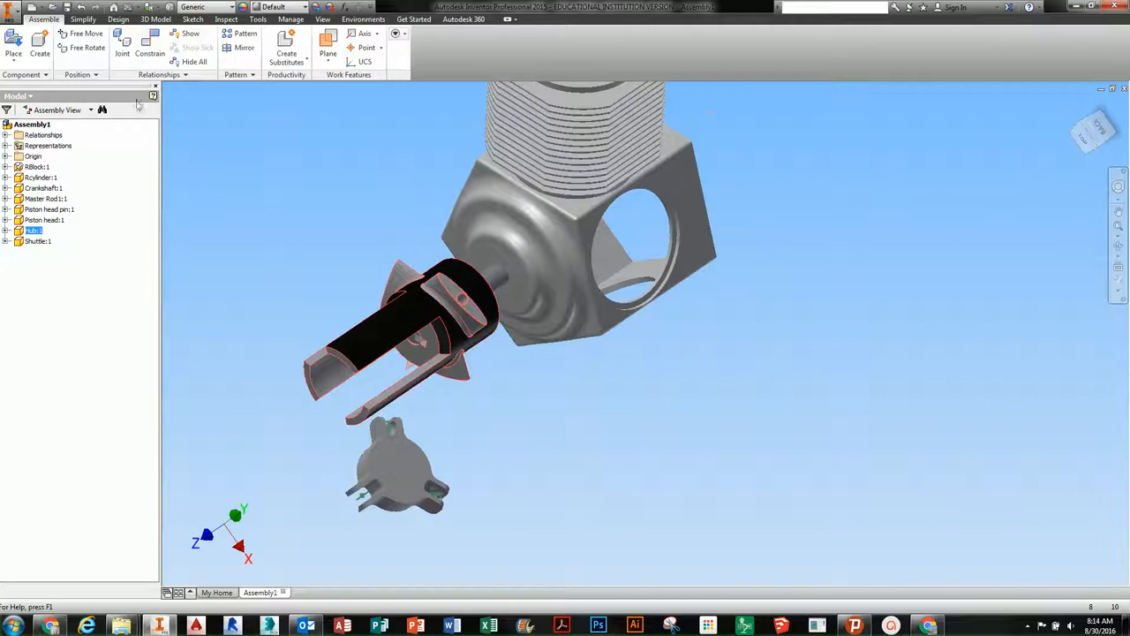
- Join the centre of the Shuttle's flat face to the Hub's inner circular face with a Cylindrical joint
{"action": "left_click", "coordinate": [122, 44]}
{"action": "left_click", "coordinate": [174, 151]}
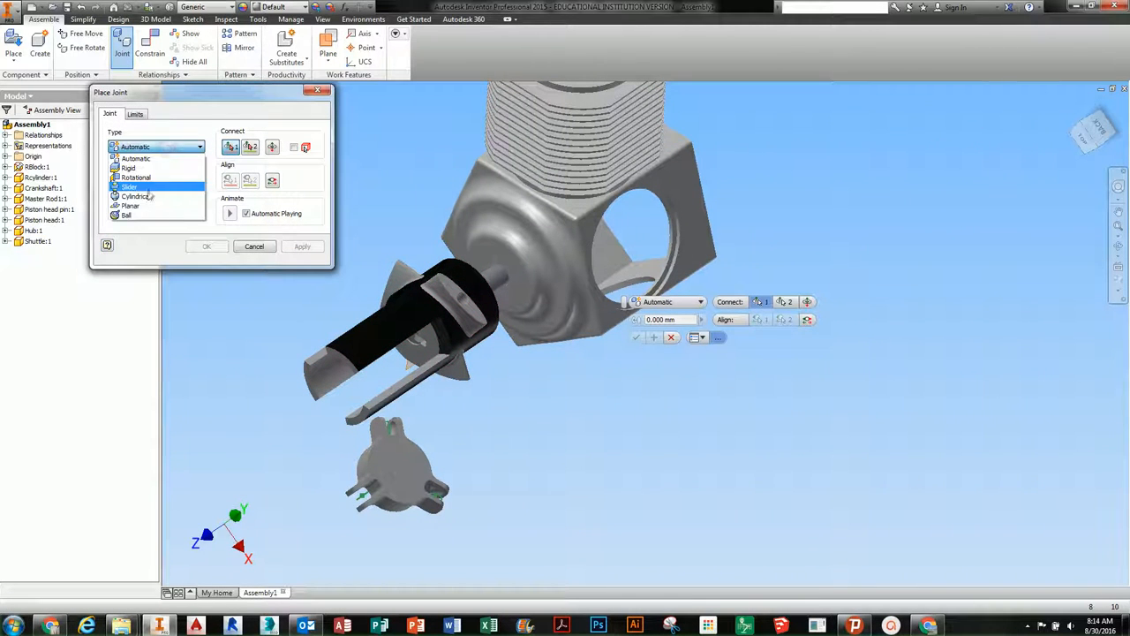
{"action": "left_click", "coordinate": [151, 202]}
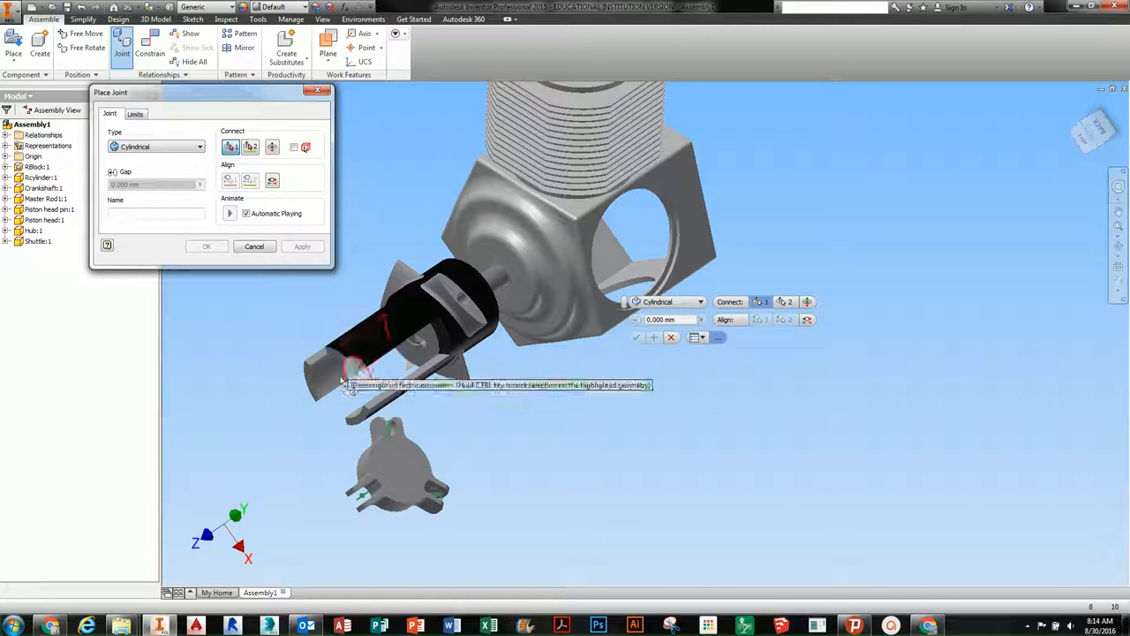
{"action": "left_click", "coordinate": [399, 469]}
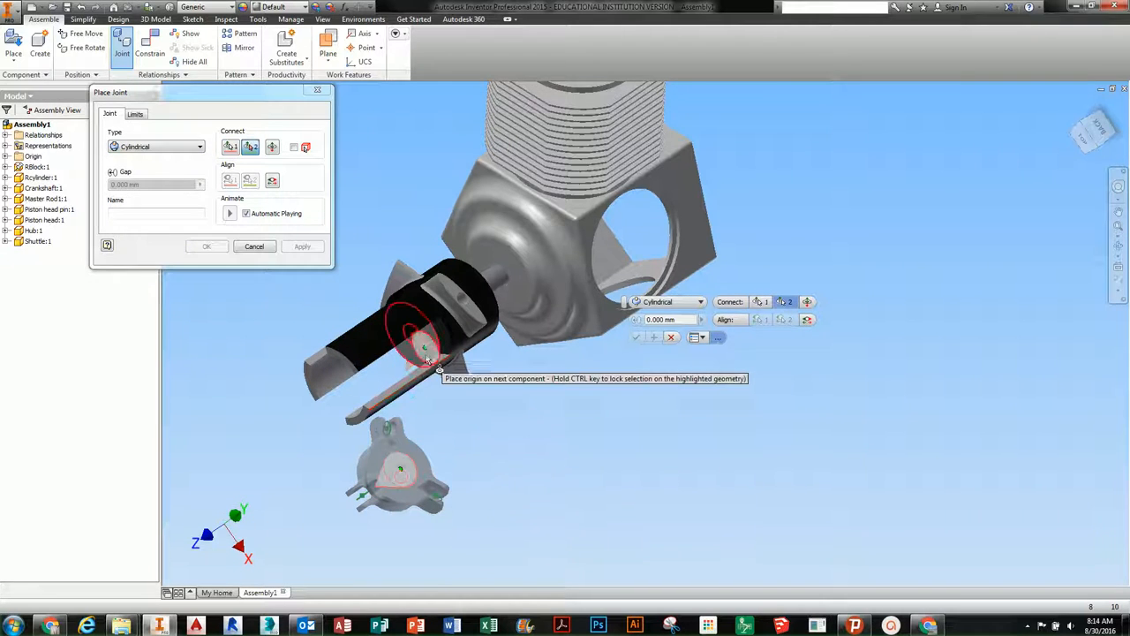
{"action": "scroll", "coordinate": [427, 358], "scroll_direction": "up", "scroll_amount": 2}
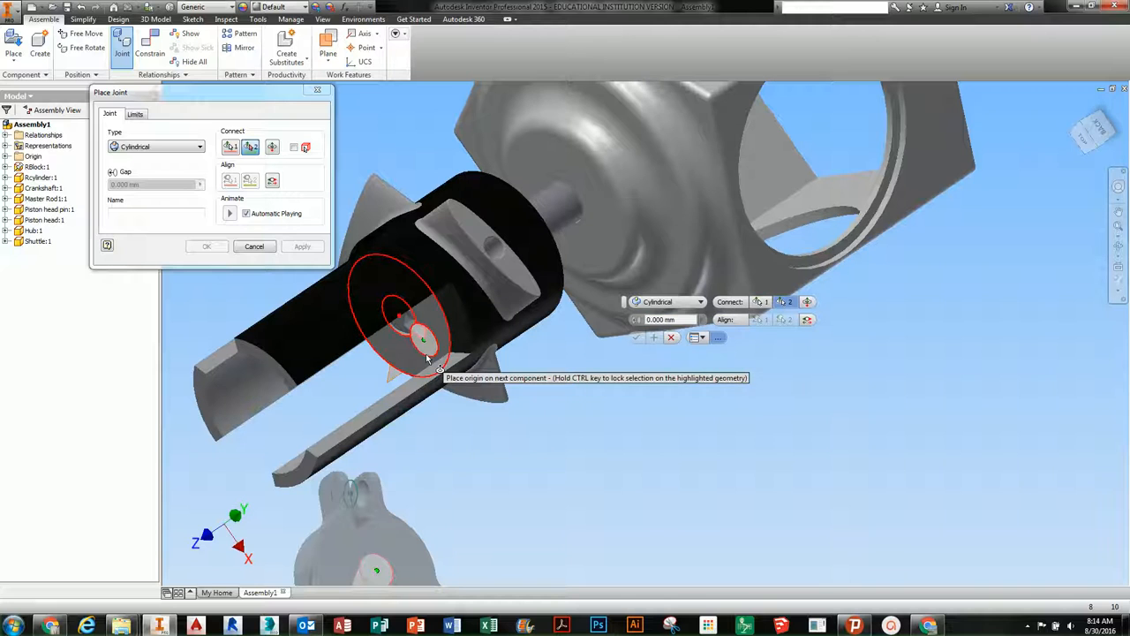
{"action": "middle_click_drag", "start_coordinate": [427, 358], "coordinate": [380, 274], "text": "shift"}
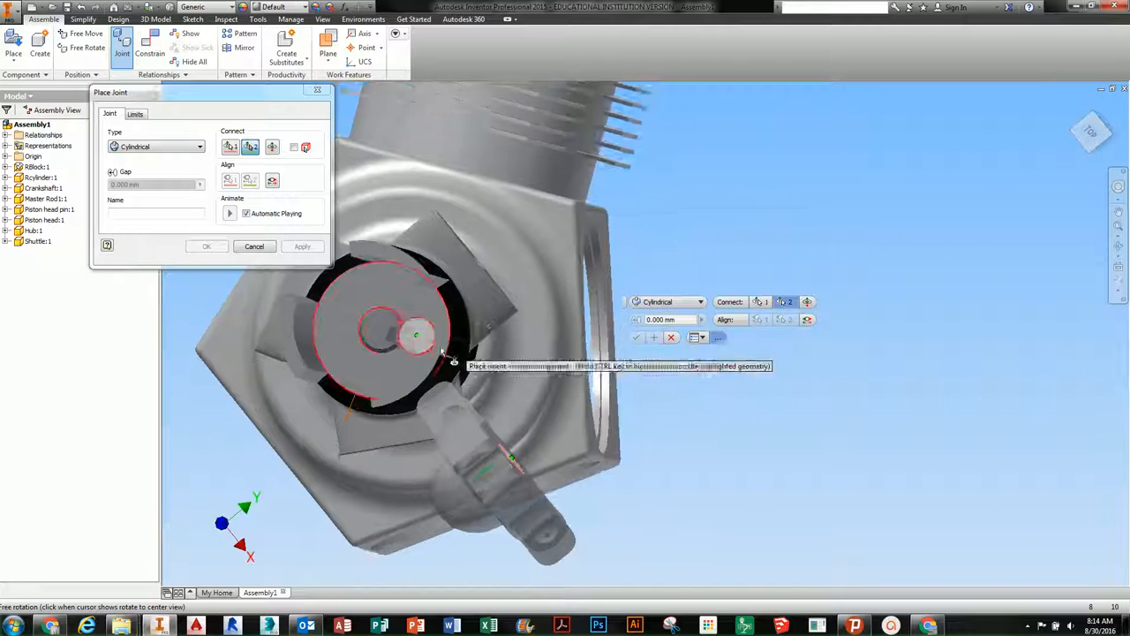
{"action": "left_click", "coordinate": [332, 348]}
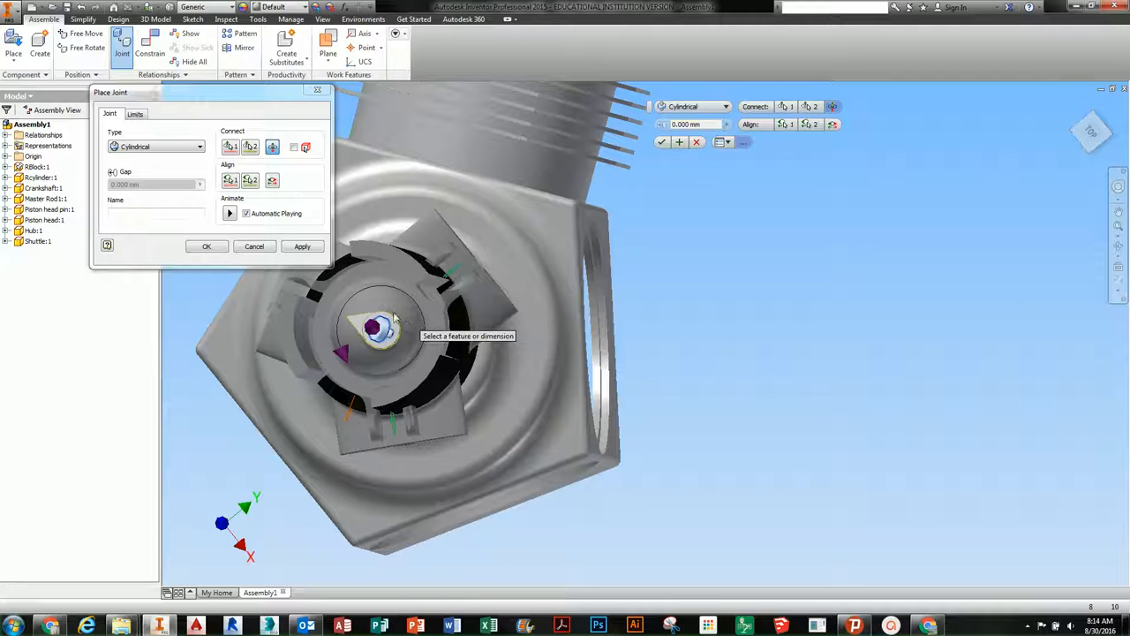
{"action": "key", "text": "Return"}
{"action": "key", "text": "F5"}
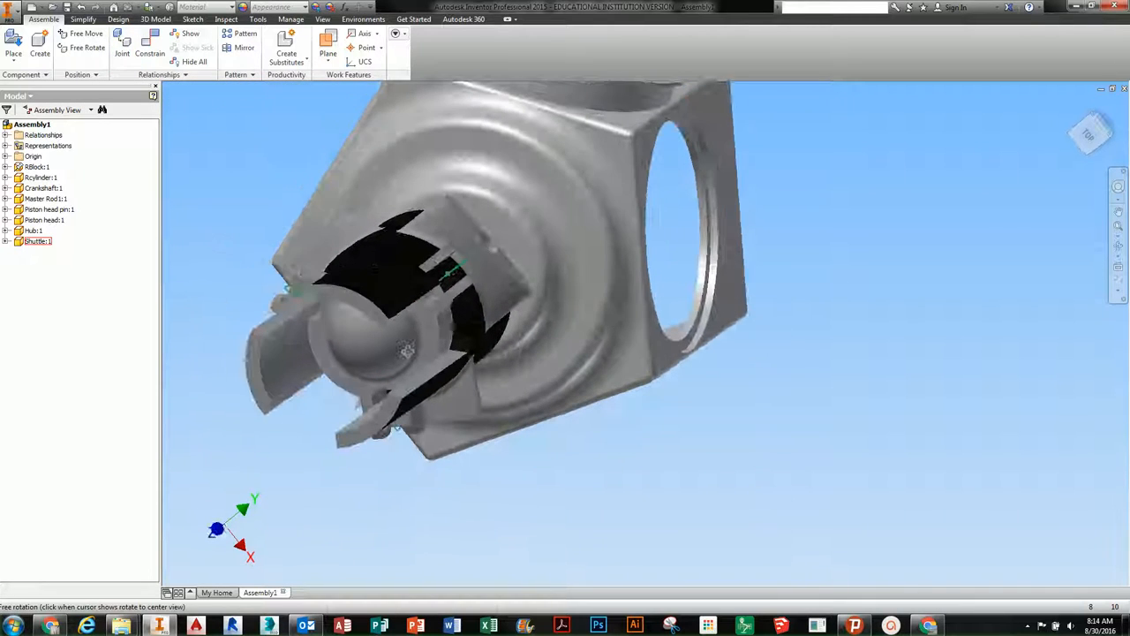
- Move the Shuttle between the Hub's arms to test how it turns and slides along the Hub's axis
{"action": "left_click_drag", "start_coordinate": [457, 311], "coordinate": [431, 332]}
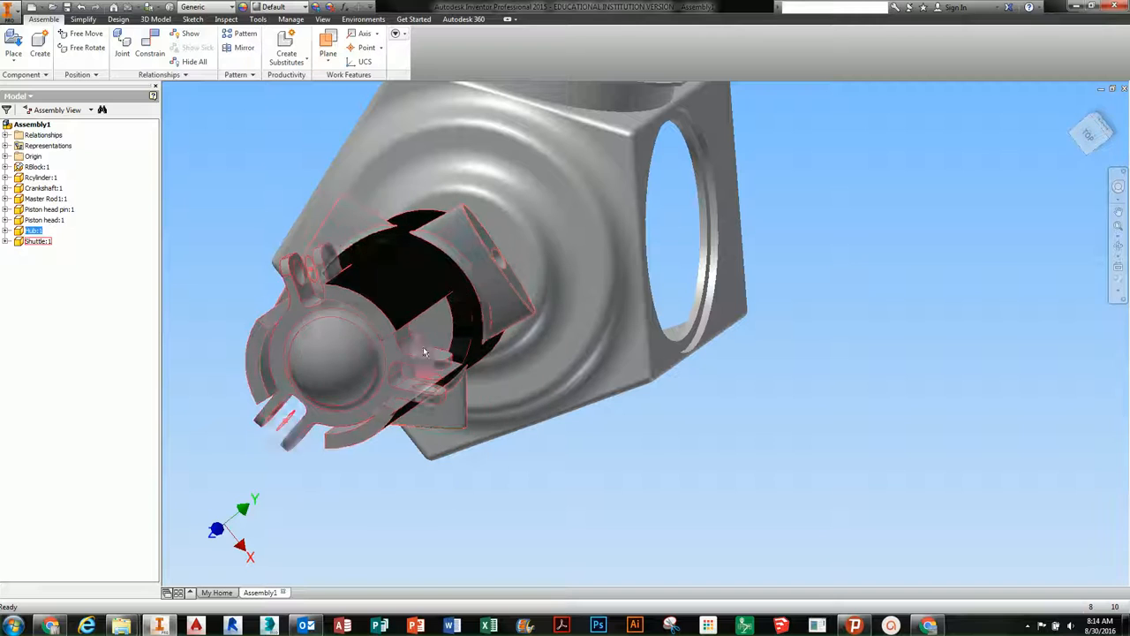
{"action": "left_click", "coordinate": [436, 333]}
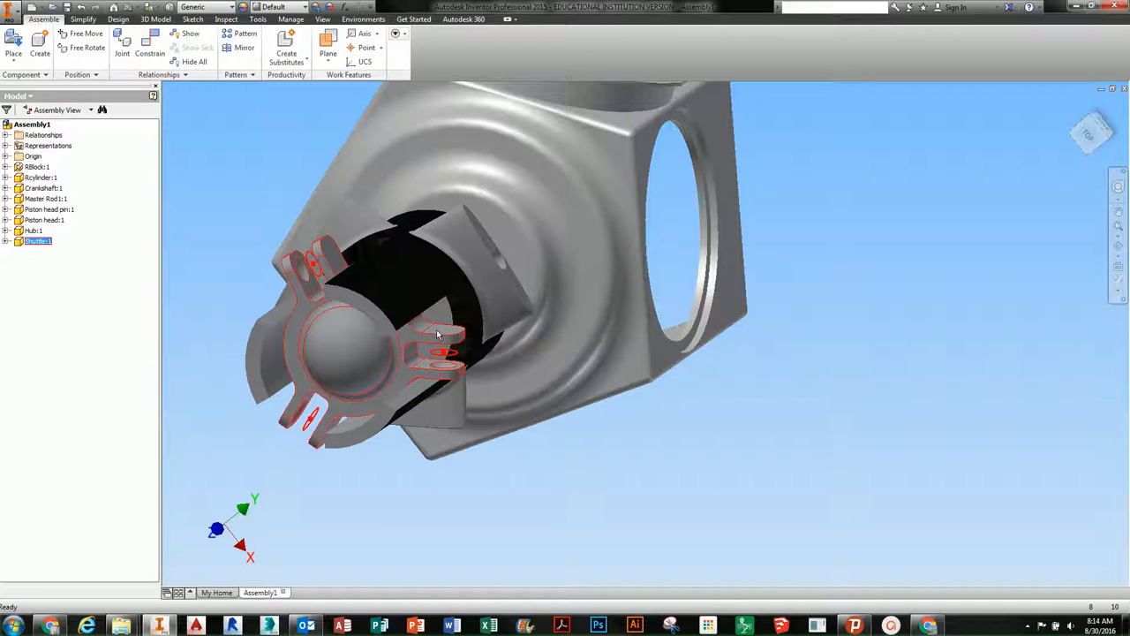
{"action": "mouse_move", "coordinate": [436, 333]}
{"action": "middle_click_drag", "start_coordinate": [560, 285], "coordinate": [597, 321], "text": "shift"}
{"action": "scroll", "coordinate": [500, 304], "scroll_direction": "down", "scroll_amount": 3}
{"action": "scroll", "coordinate": [488, 322], "scroll_direction": "up", "scroll_amount": 3}
{"action": "scroll", "coordinate": [515, 341], "scroll_direction": "down", "scroll_amount": 1}
{"action": "left_click", "coordinate": [421, 241]}
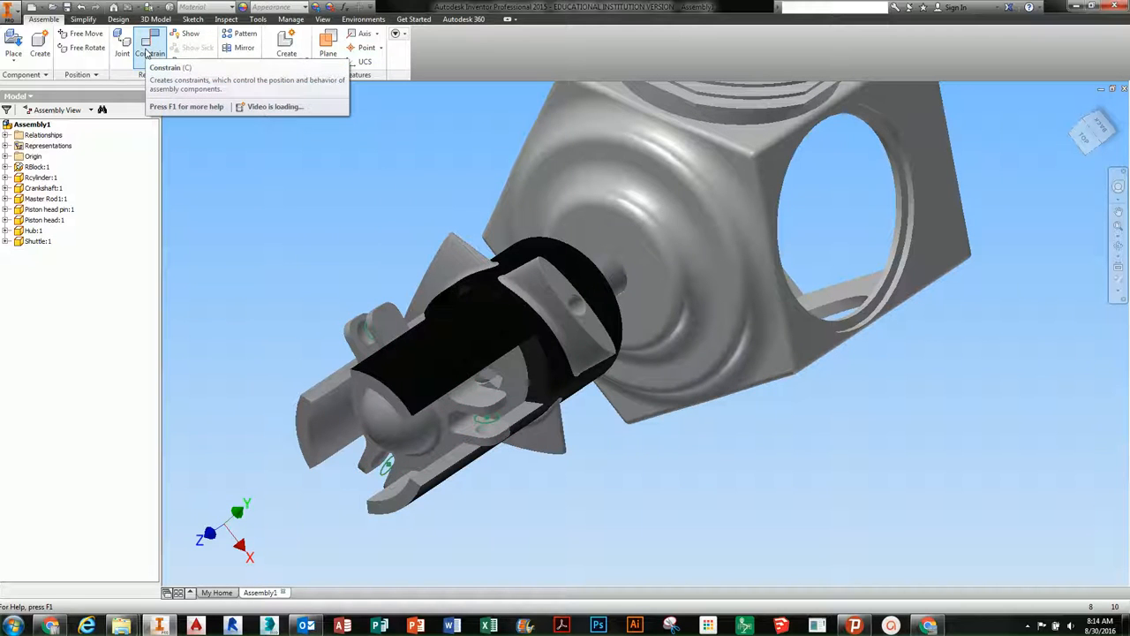
- Try a 0.00 deg Directed Angle constraint between the Hub's Work Plane1 and the assembly's XZ Plane, and undo it
{"action": "left_click", "coordinate": [147, 53]}
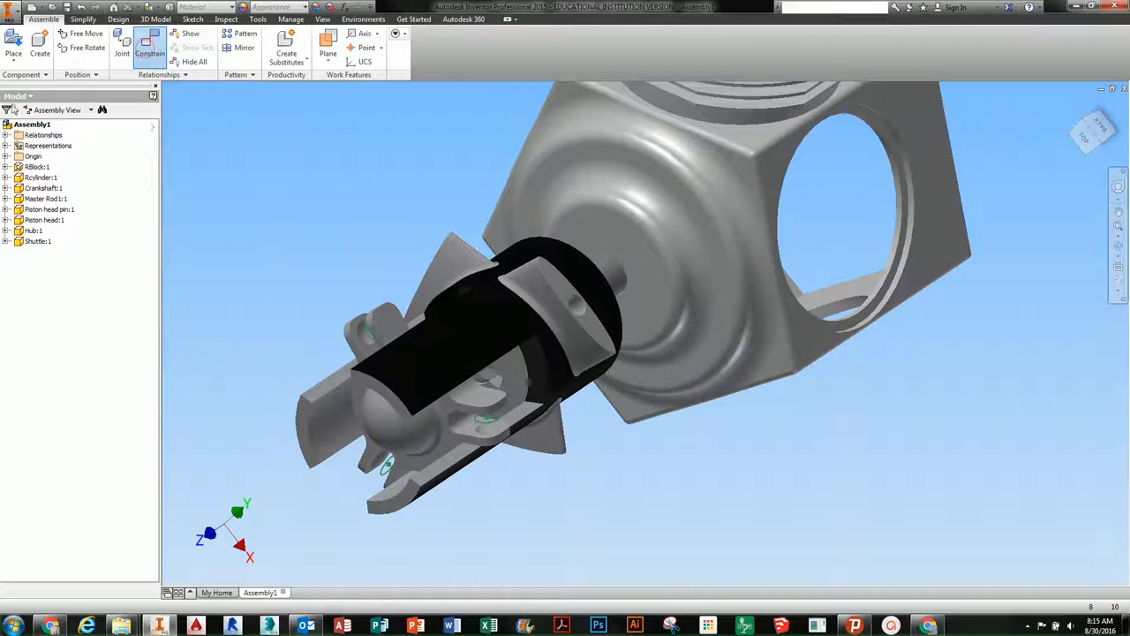
{"action": "left_click_drag", "start_coordinate": [221, 251], "coordinate": [155, 103]}
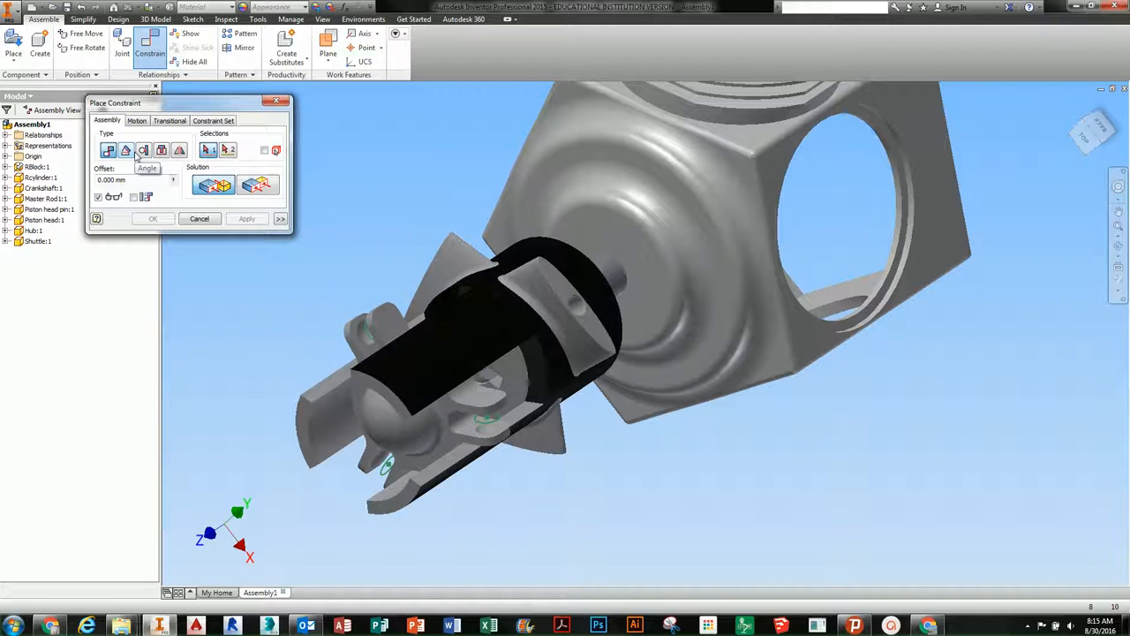
{"action": "left_click", "coordinate": [126, 151]}
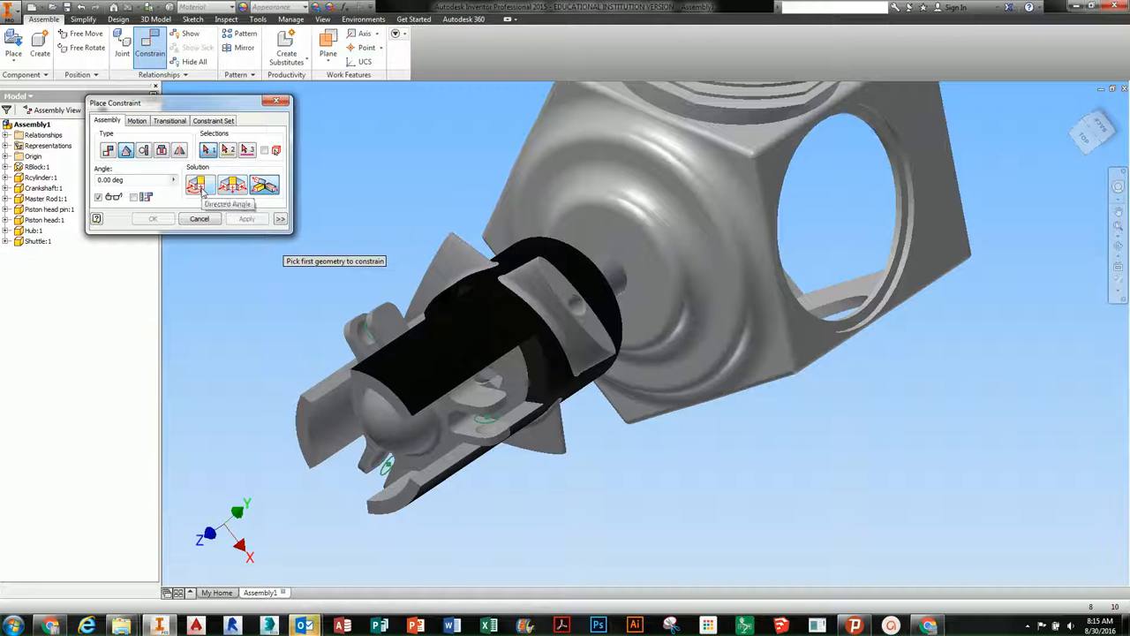
{"action": "left_click", "coordinate": [201, 190]}
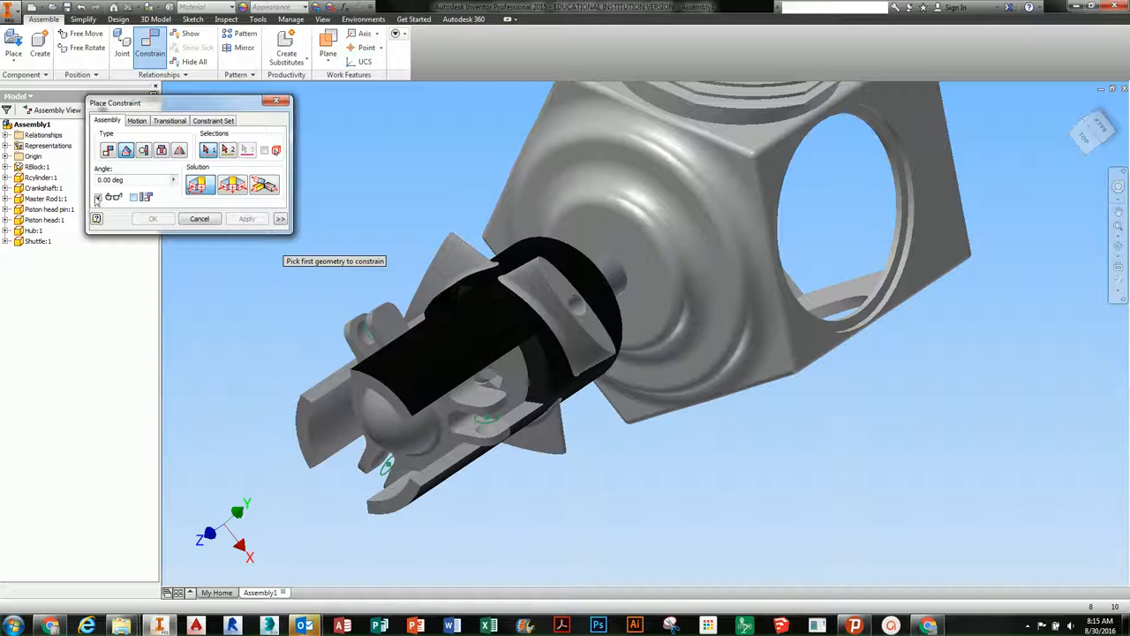
{"action": "left_click", "coordinate": [5, 230]}
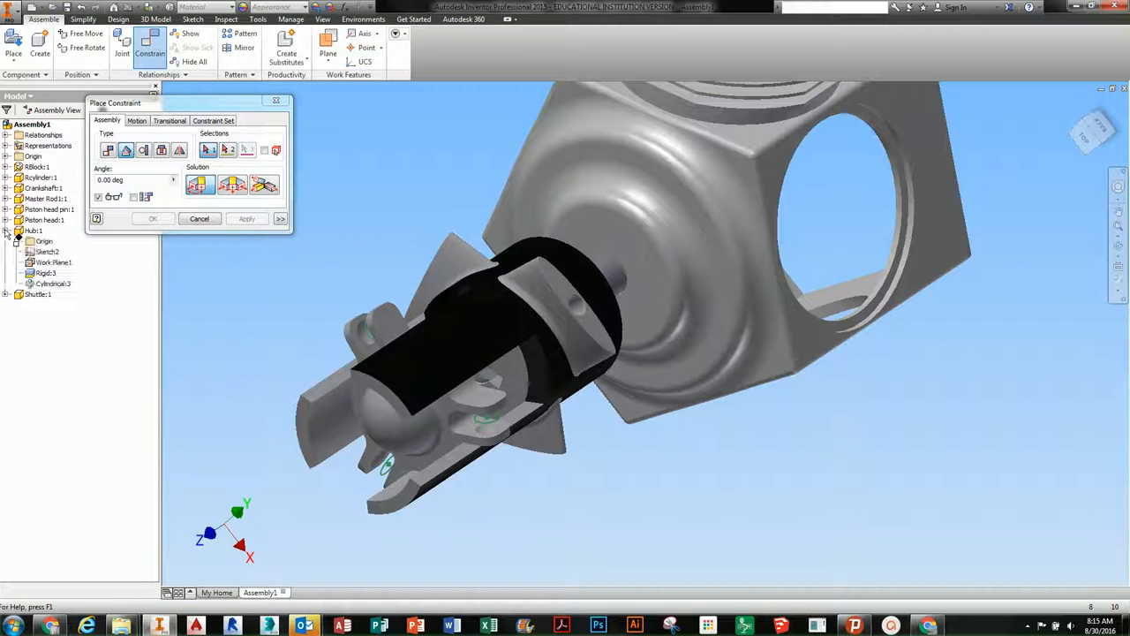
{"action": "left_click", "coordinate": [54, 263]}
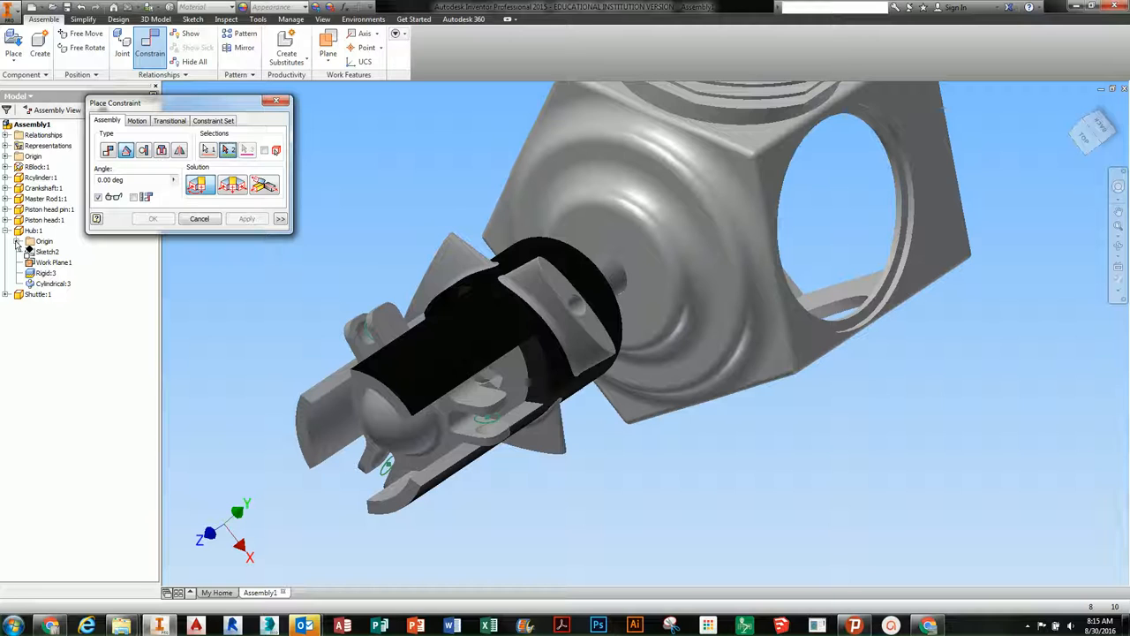
{"action": "left_click", "coordinate": [17, 242]}
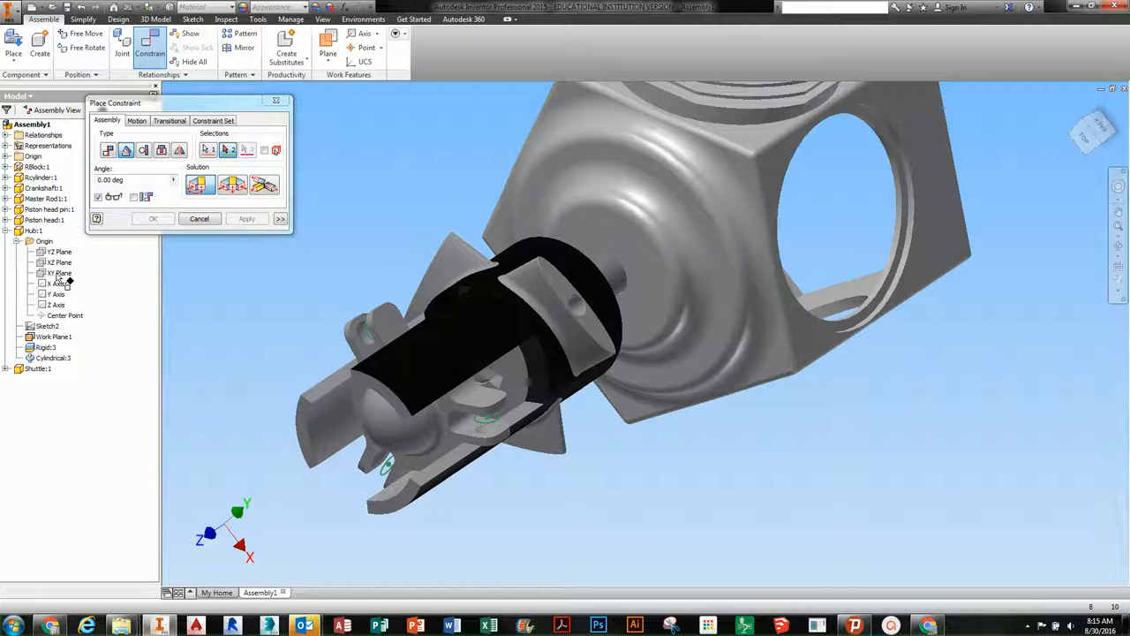
{"action": "left_click", "coordinate": [6, 157]}
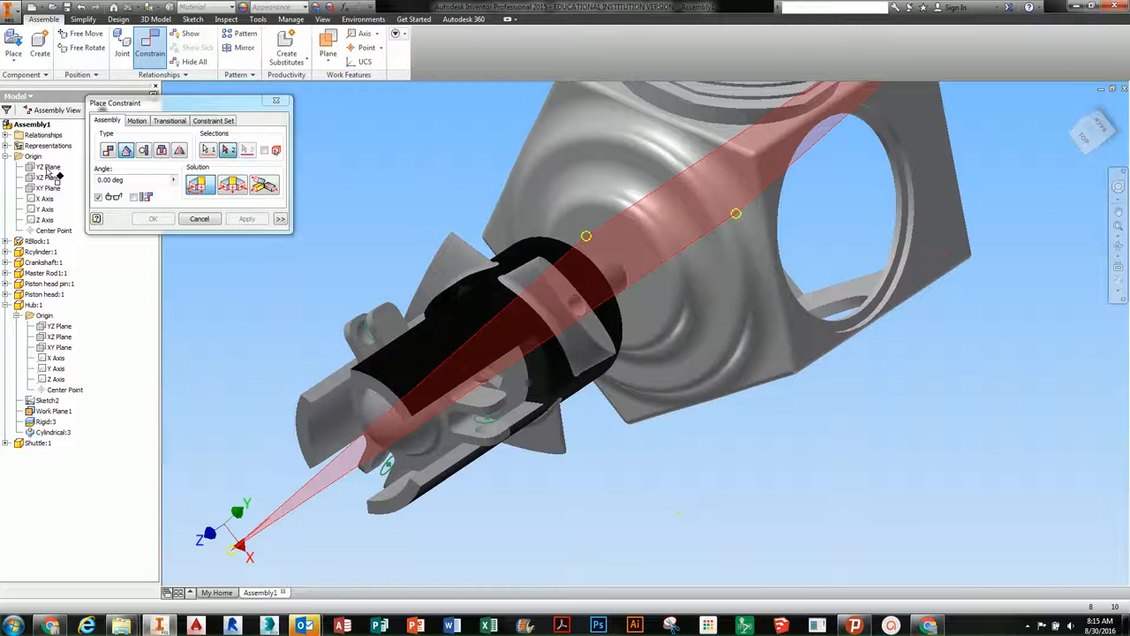
{"action": "left_click", "coordinate": [49, 177]}
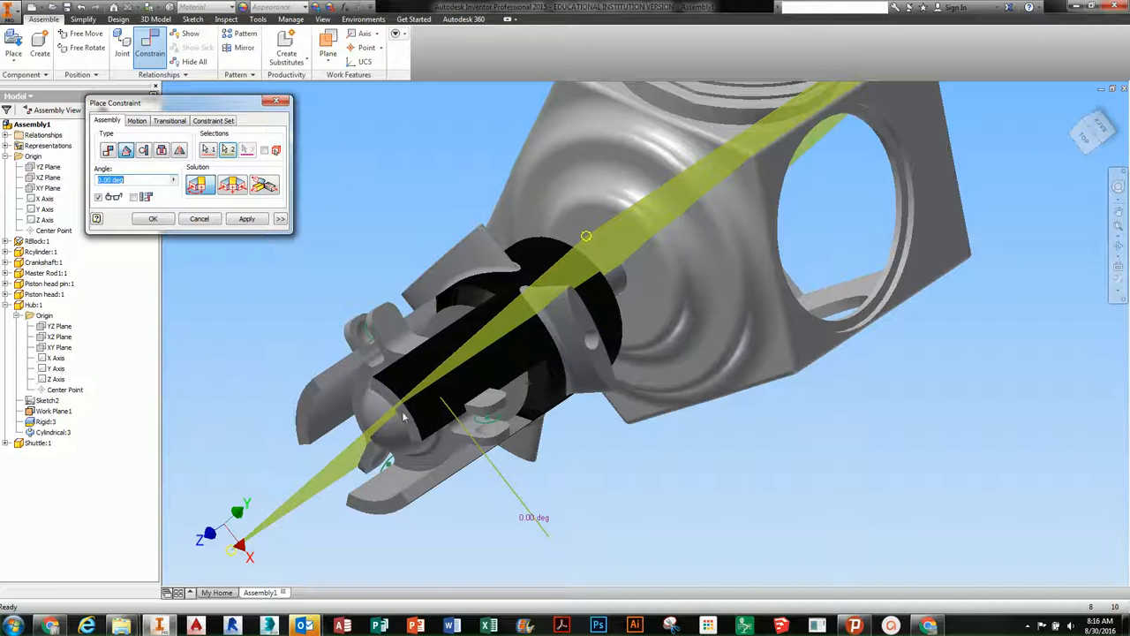
{"action": "left_click", "coordinate": [246, 219]}
{"action": "left_click", "coordinate": [202, 219]}
{"action": "key", "text": "ctrl+z"}
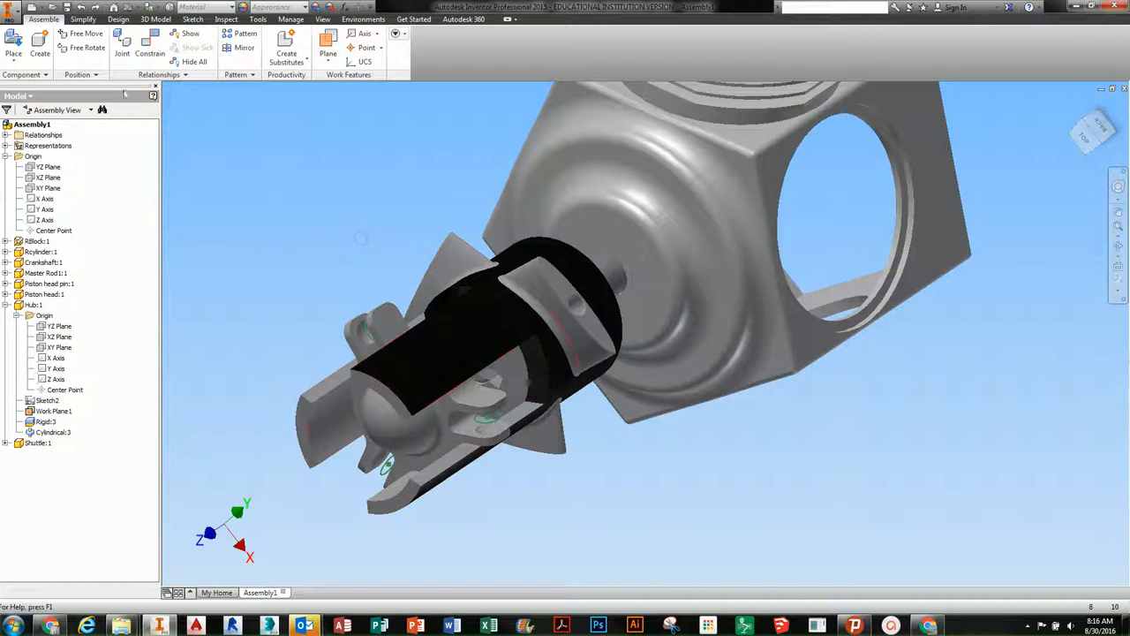
- Save the assembly to the Desktop as "shuttle assembly process", accepting the location outside the active project
{"action": "left_click", "coordinate": [12, 12]}
{"action": "mouse_move", "coordinate": [76, 130]}
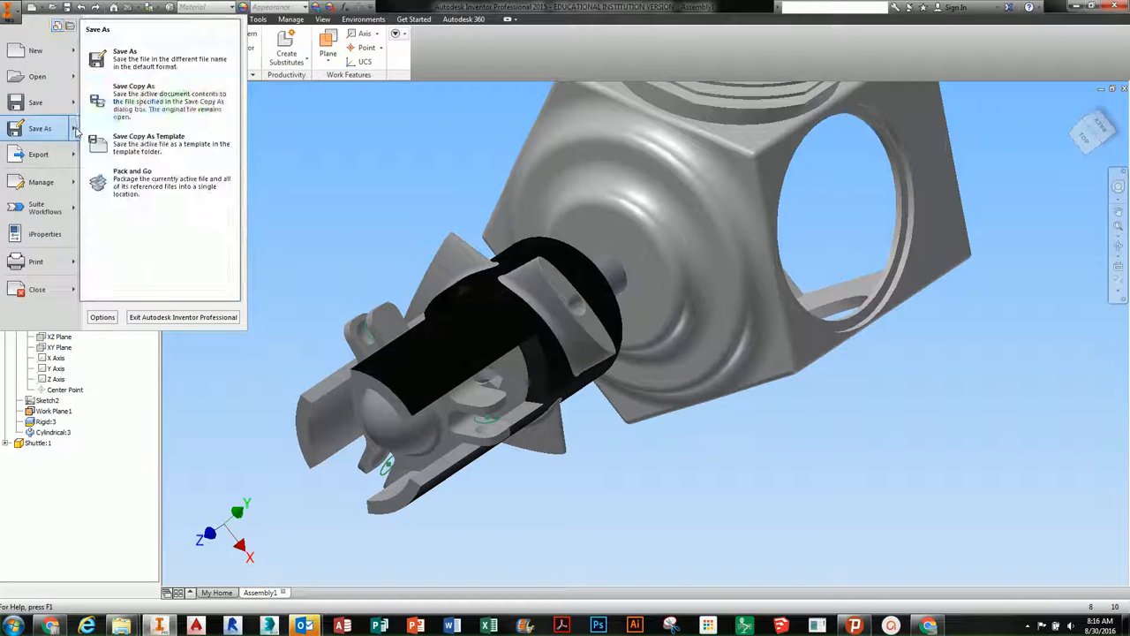
{"action": "left_click", "coordinate": [125, 58]}
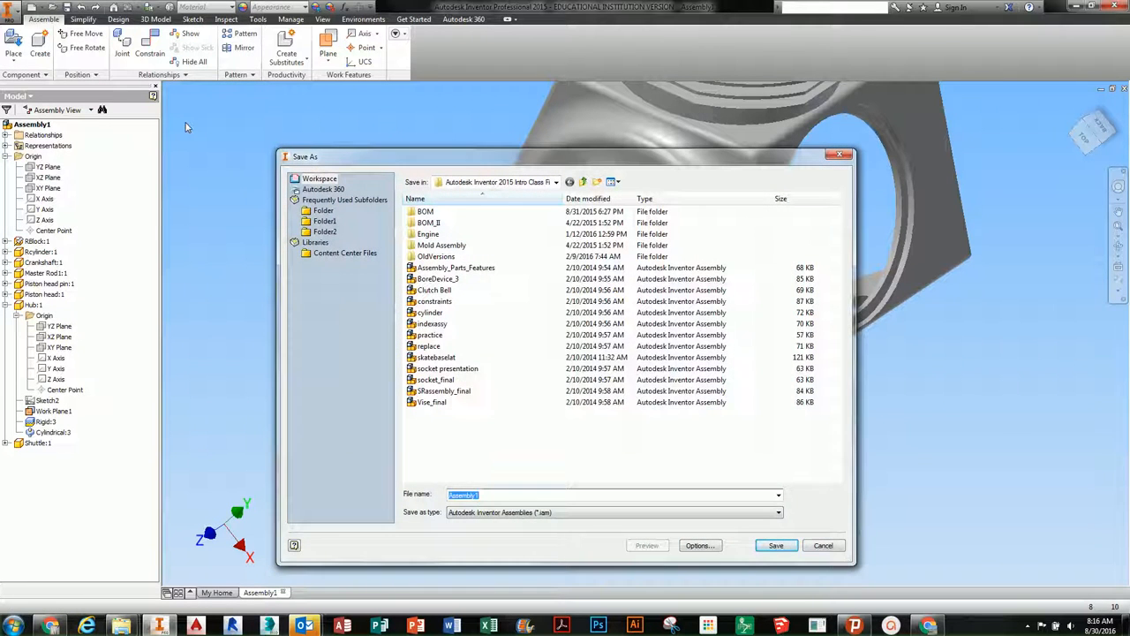
{"action": "type", "text": "shuttle a"}
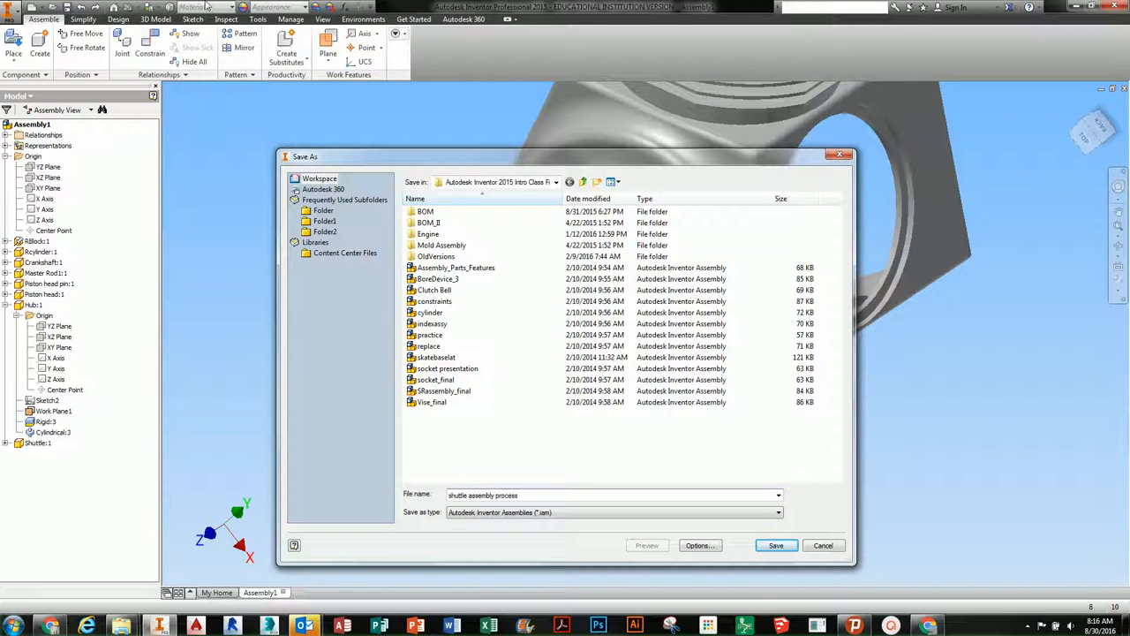
{"action": "left_click", "coordinate": [512, 182]}
{"action": "left_click", "coordinate": [459, 194]}
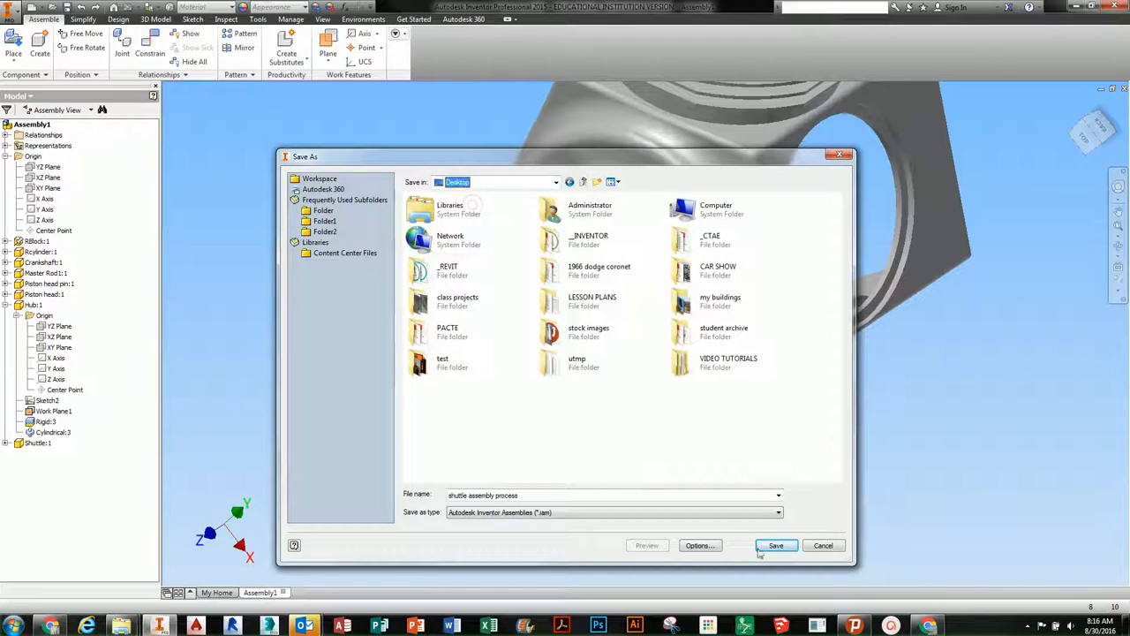
{"action": "left_click", "coordinate": [775, 546]}
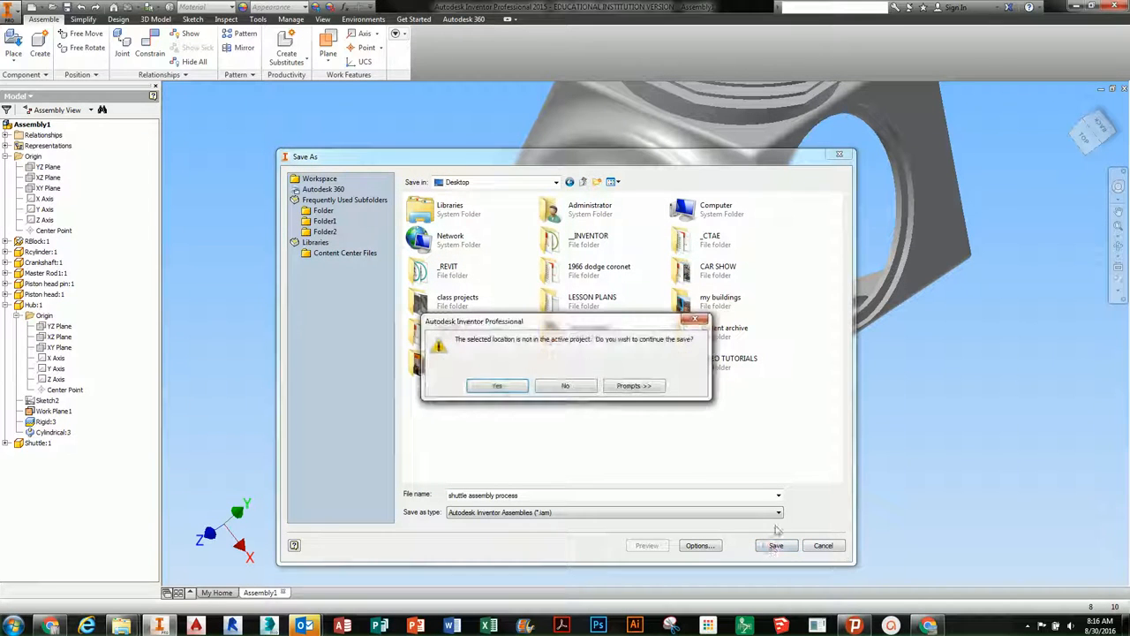
{"action": "left_click", "coordinate": [500, 386]}
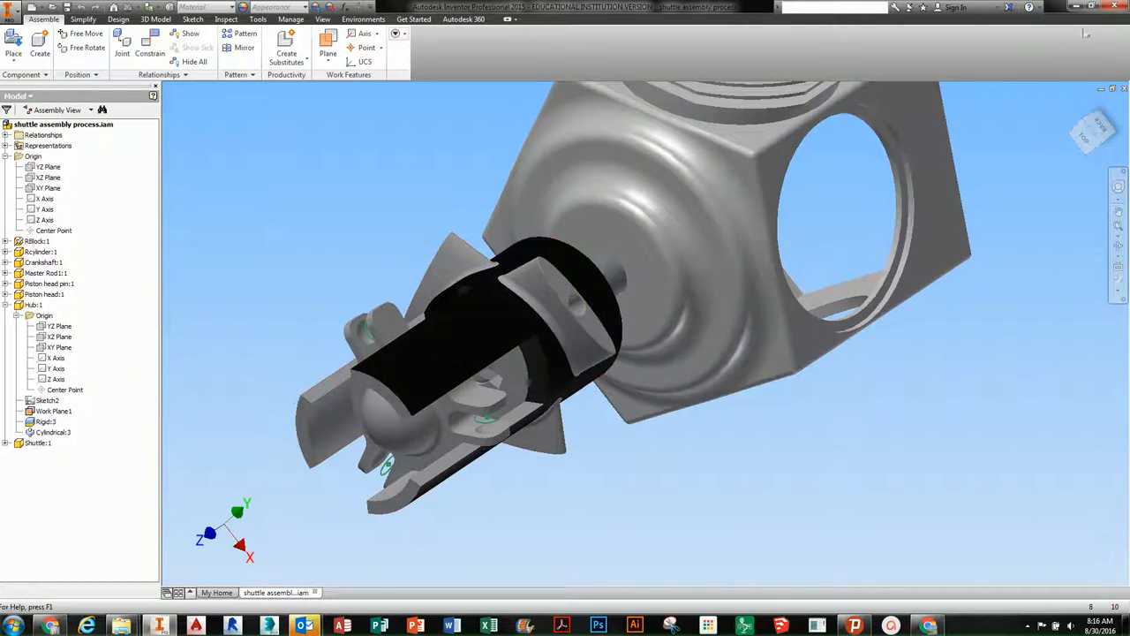
- Close Inventor and dismiss the calendar reminder on the desktop
{"action": "left_click", "coordinate": [1115, 7]}
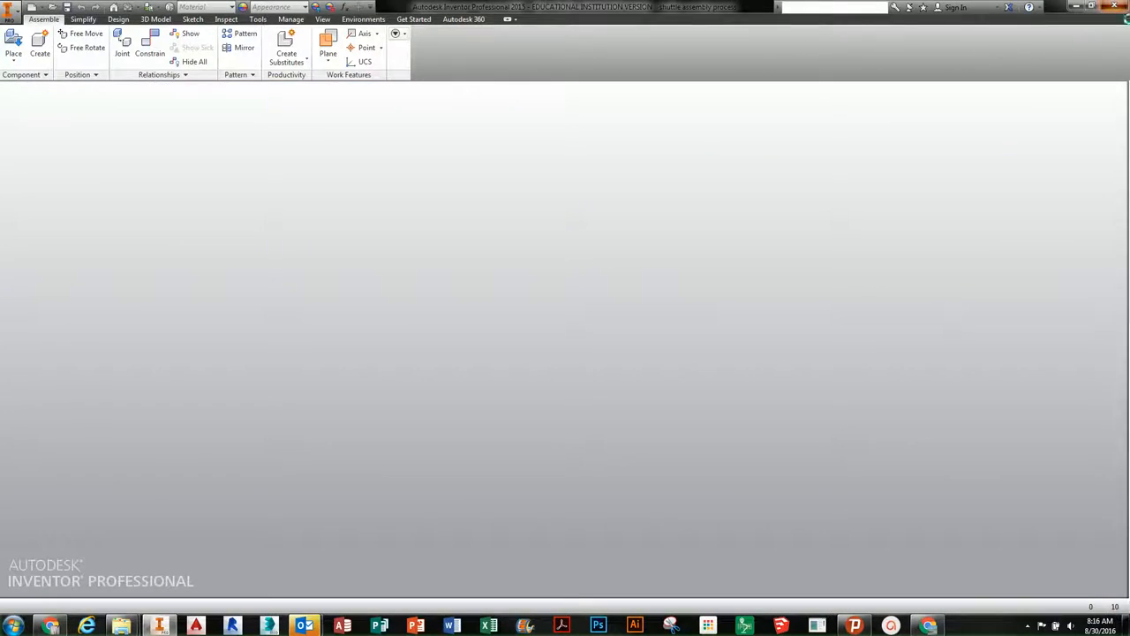
{"action": "left_click", "coordinate": [1117, 8]}
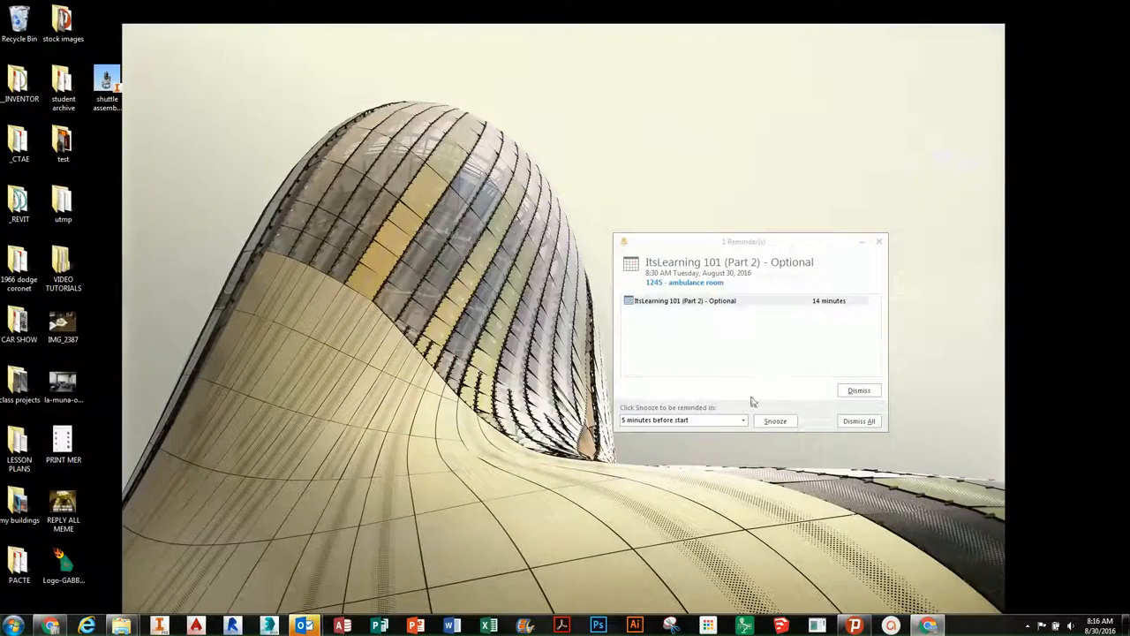
{"action": "left_click", "coordinate": [863, 390]}
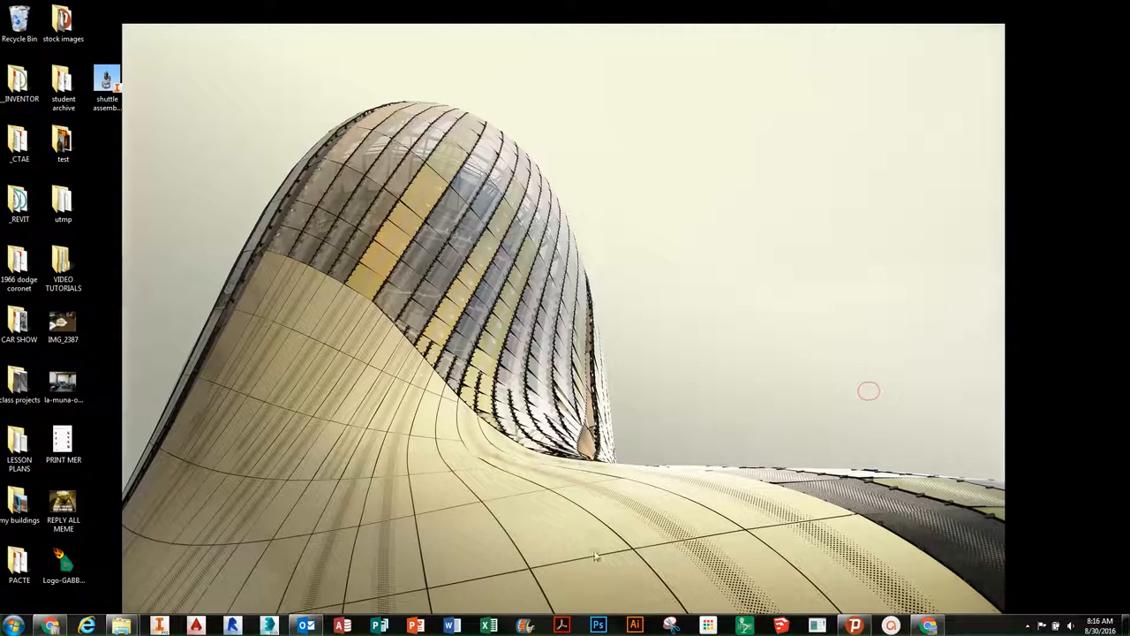
{"action": "left_click", "coordinate": [853, 625]}
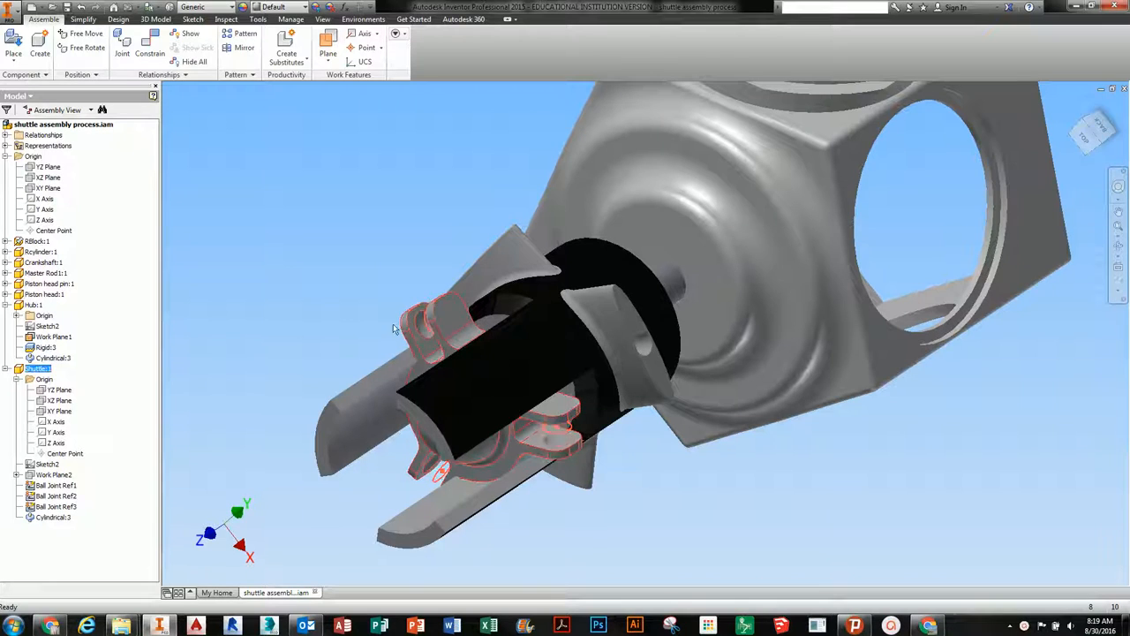
- Slide the Shuttle outward along the Hub's axis, and collapse its entry in the model tree
{"action": "left_click_drag", "start_coordinate": [495, 291], "coordinate": [443, 367]}
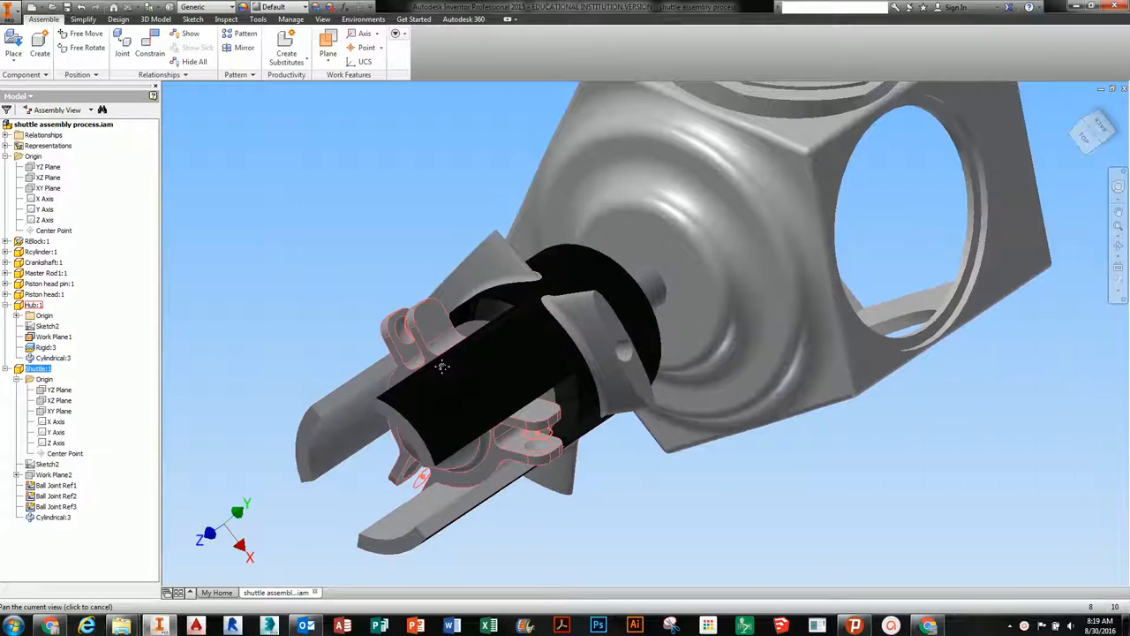
{"action": "middle_click_drag", "start_coordinate": [443, 367], "coordinate": [431, 346]}
{"action": "left_click_drag", "start_coordinate": [394, 325], "coordinate": [343, 313]}
{"action": "left_click", "coordinate": [289, 299]}
{"action": "left_click", "coordinate": [6, 368]}
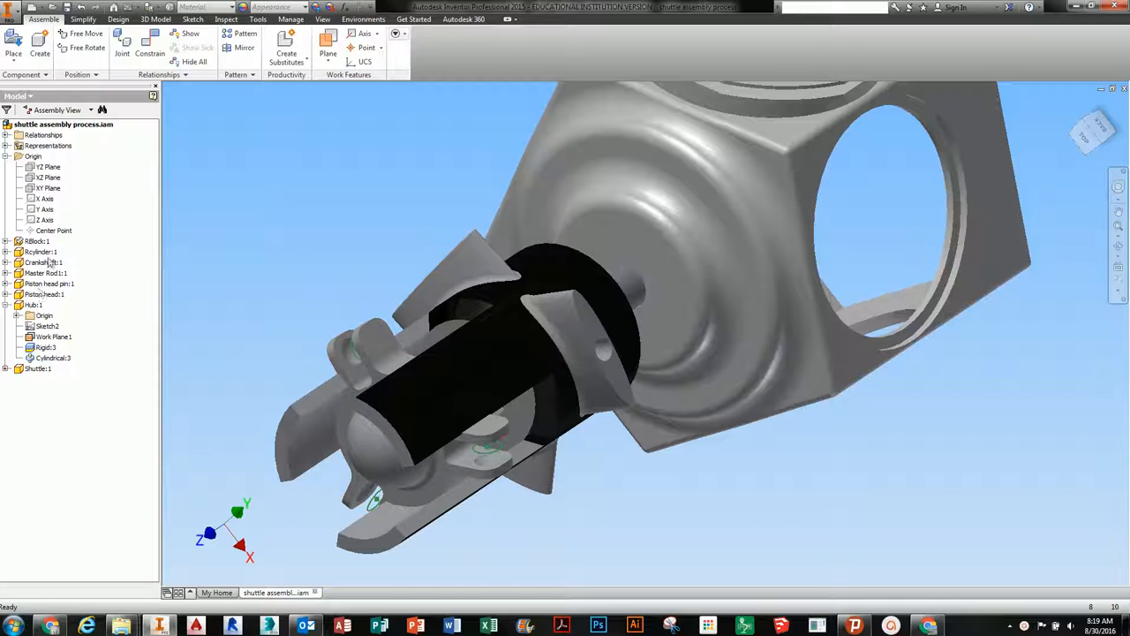
- Constrain the Hub's Work Plane1 to the Shuttle's XZ Plane with a 180 deg Directed Angle, and turn the parts to test their motion
{"action": "left_click", "coordinate": [156, 41]}
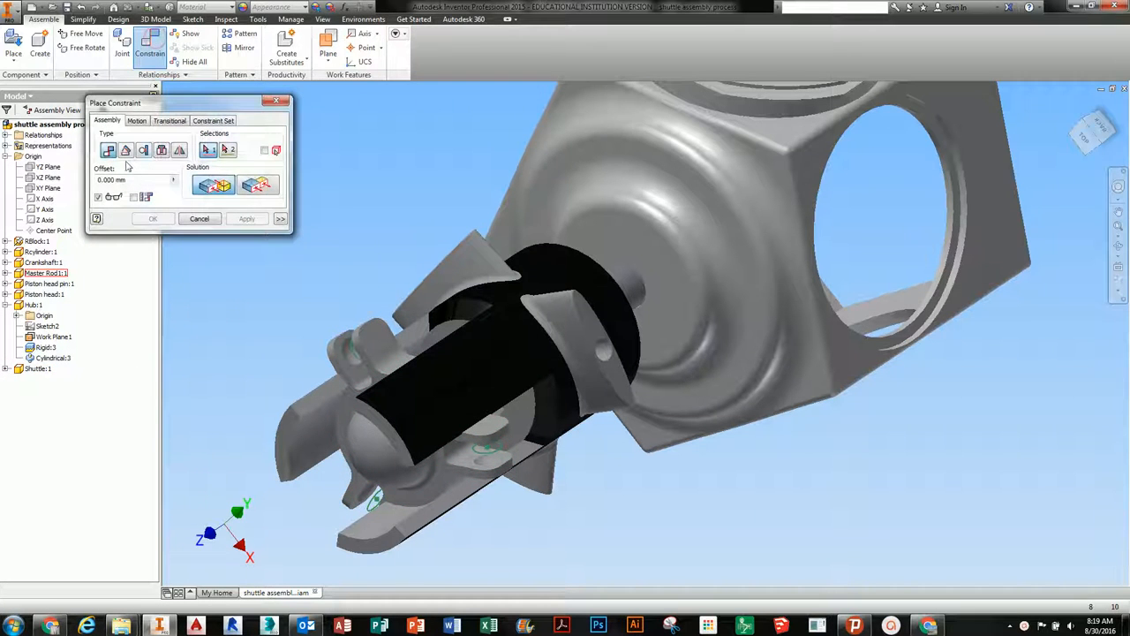
{"action": "left_click", "coordinate": [126, 151]}
{"action": "left_click", "coordinate": [208, 186]}
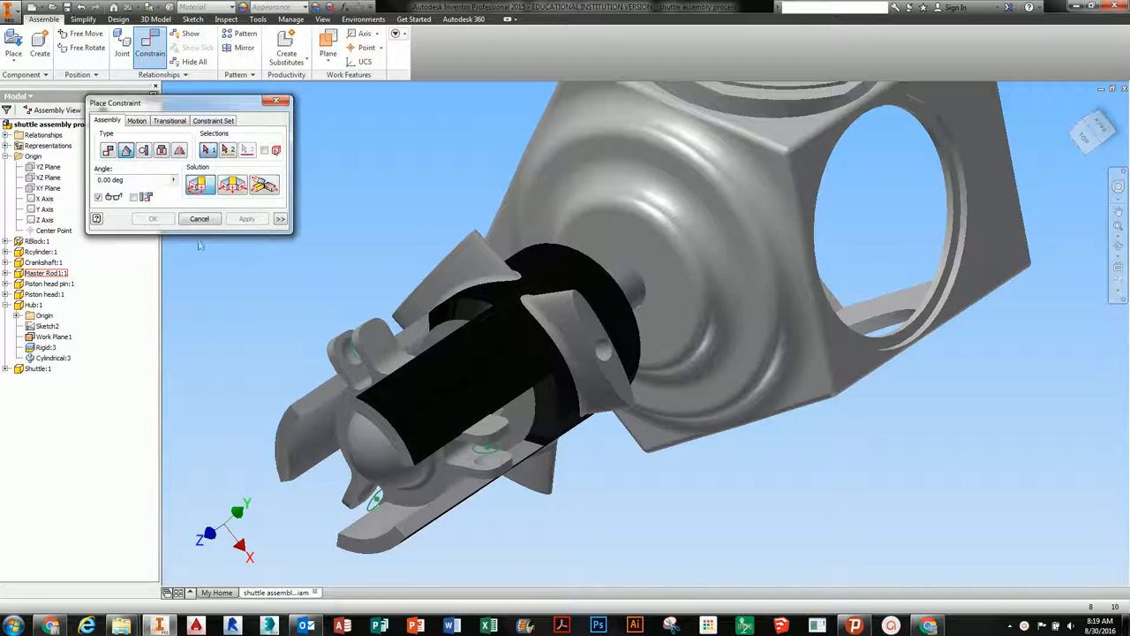
{"action": "left_click", "coordinate": [50, 341]}
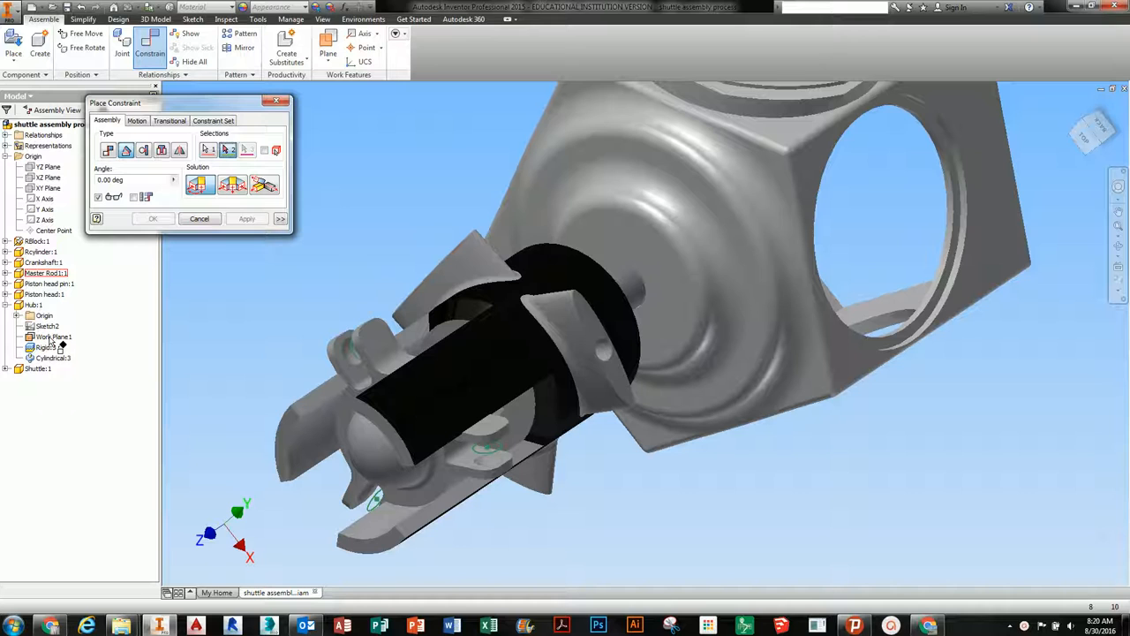
{"action": "left_click", "coordinate": [6, 369]}
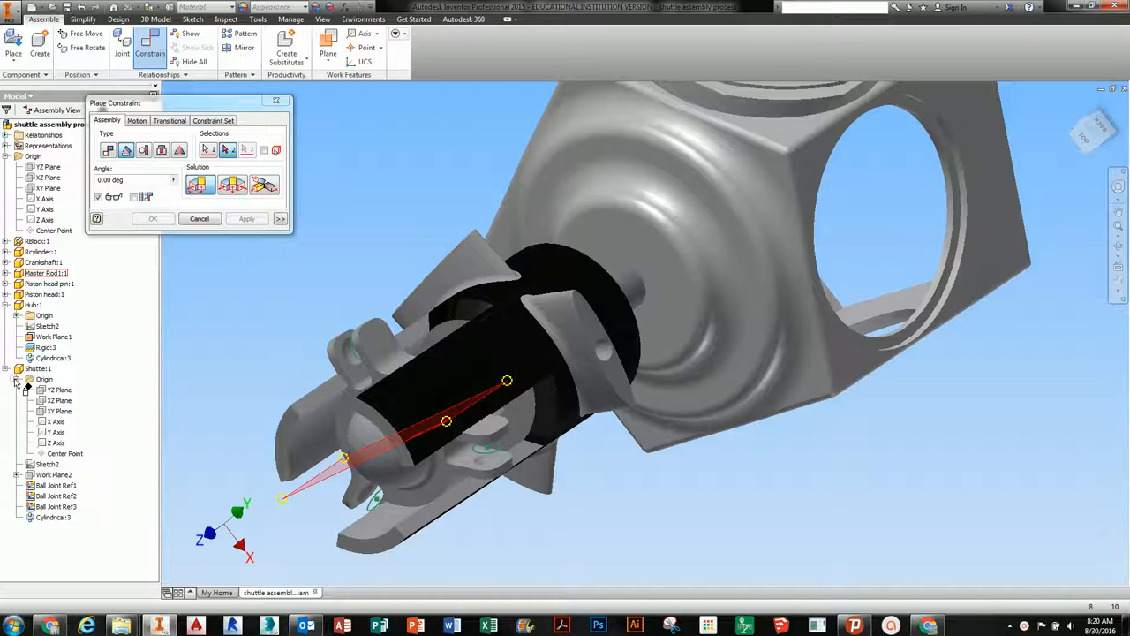
{"action": "left_click", "coordinate": [17, 380]}
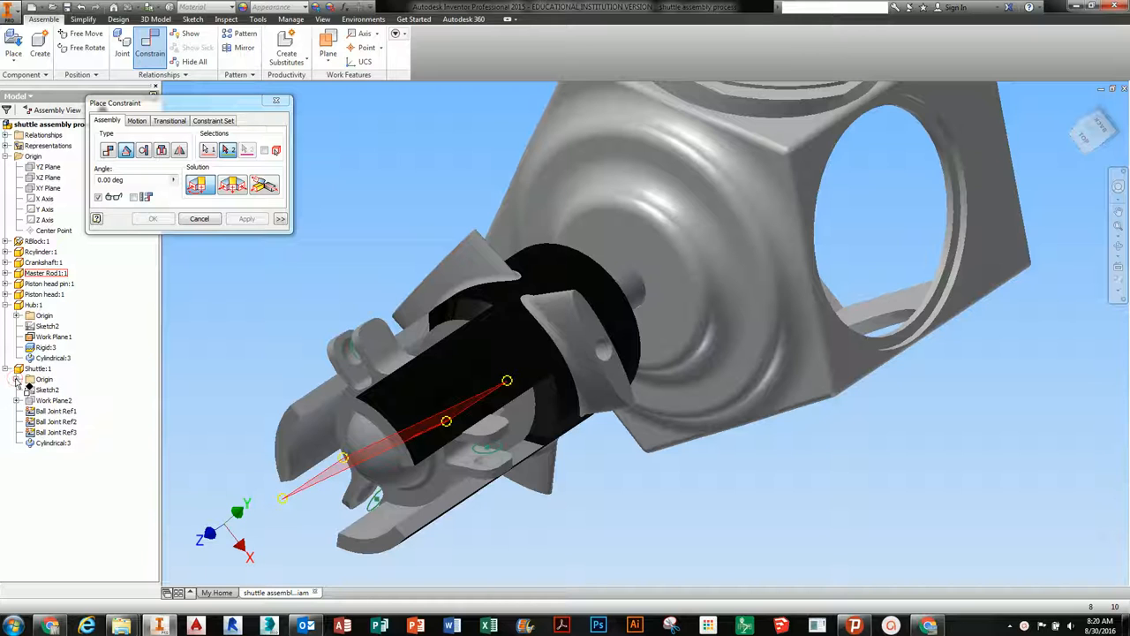
{"action": "left_click", "coordinate": [17, 380]}
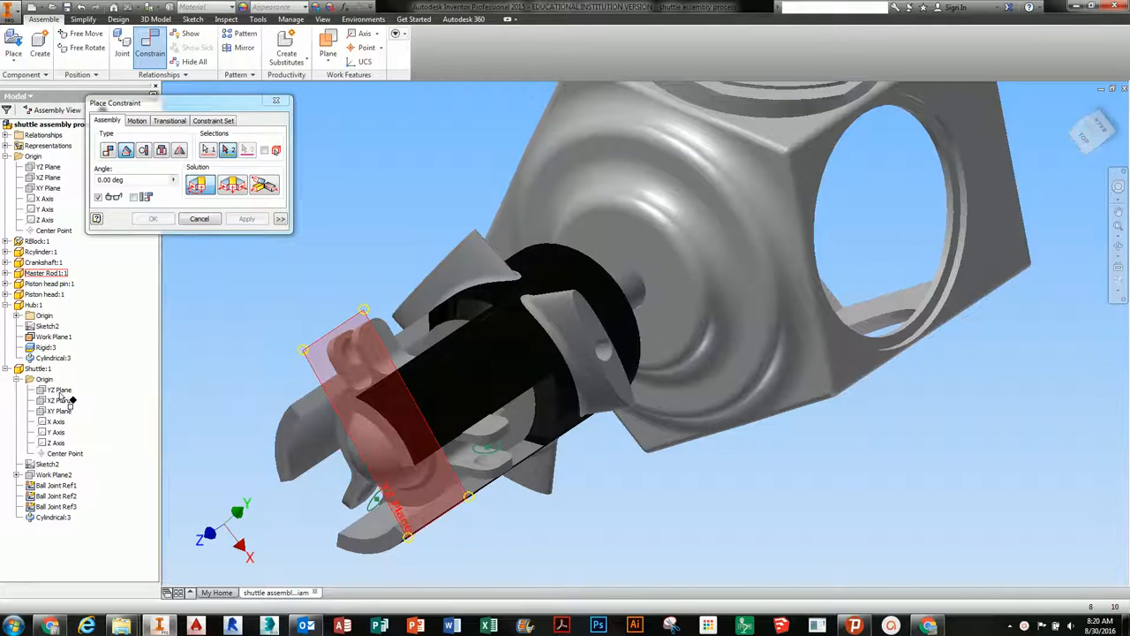
{"action": "left_click", "coordinate": [63, 399]}
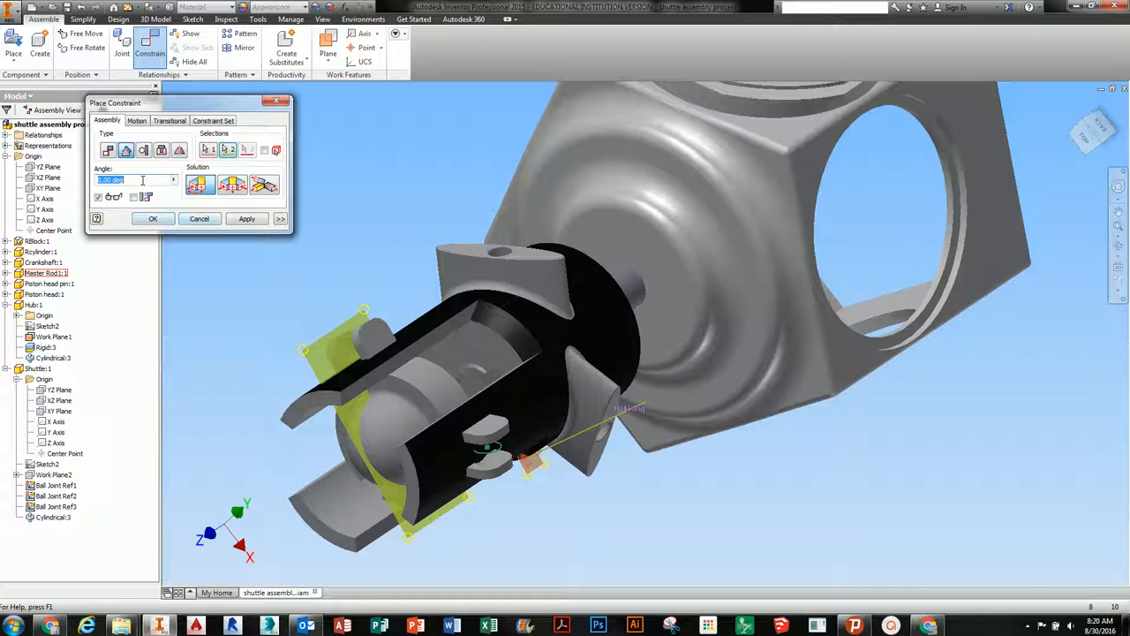
{"action": "type", "text": "180"}
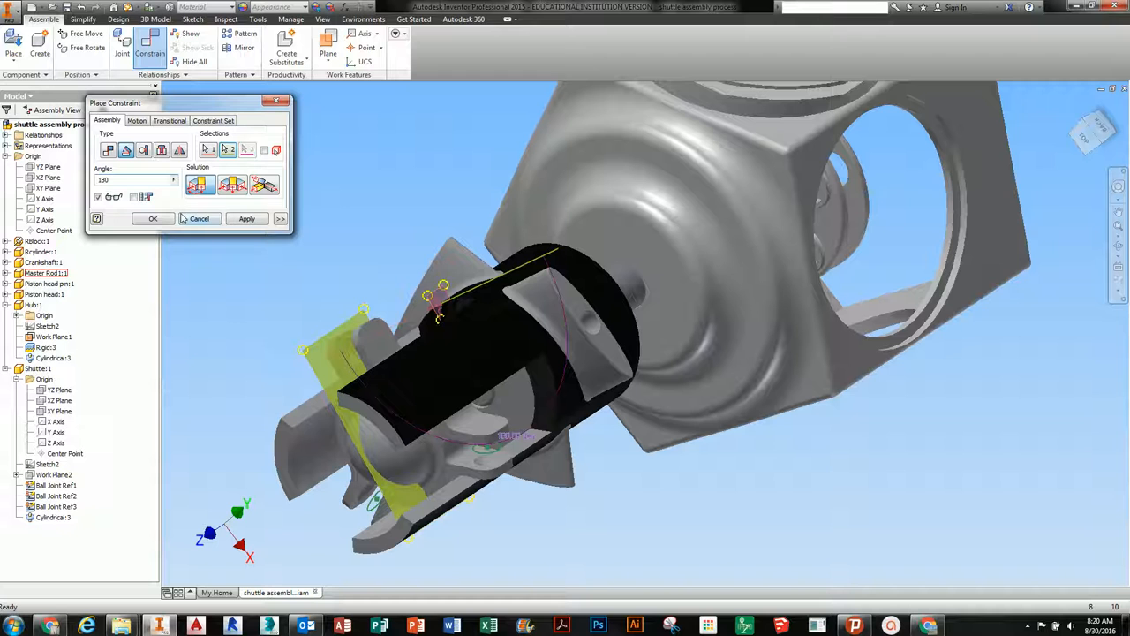
{"action": "left_click", "coordinate": [153, 219]}
{"action": "left_click_drag", "start_coordinate": [428, 388], "coordinate": [464, 401]}
{"action": "left_click_drag", "start_coordinate": [521, 371], "coordinate": [291, 333]}
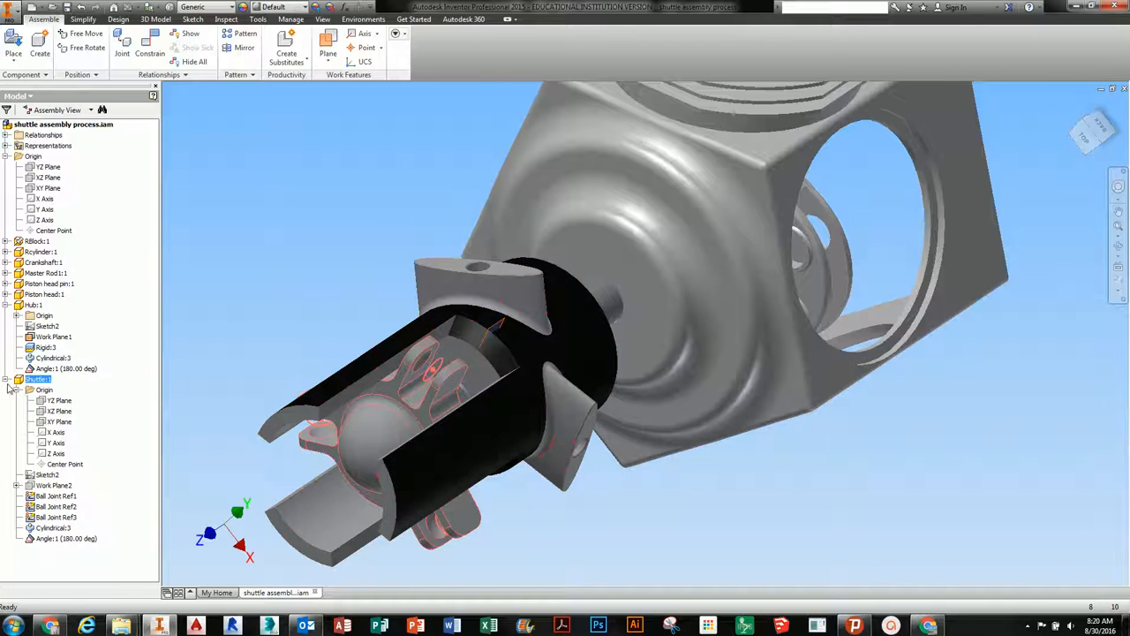
{"action": "left_click", "coordinate": [52, 530]}
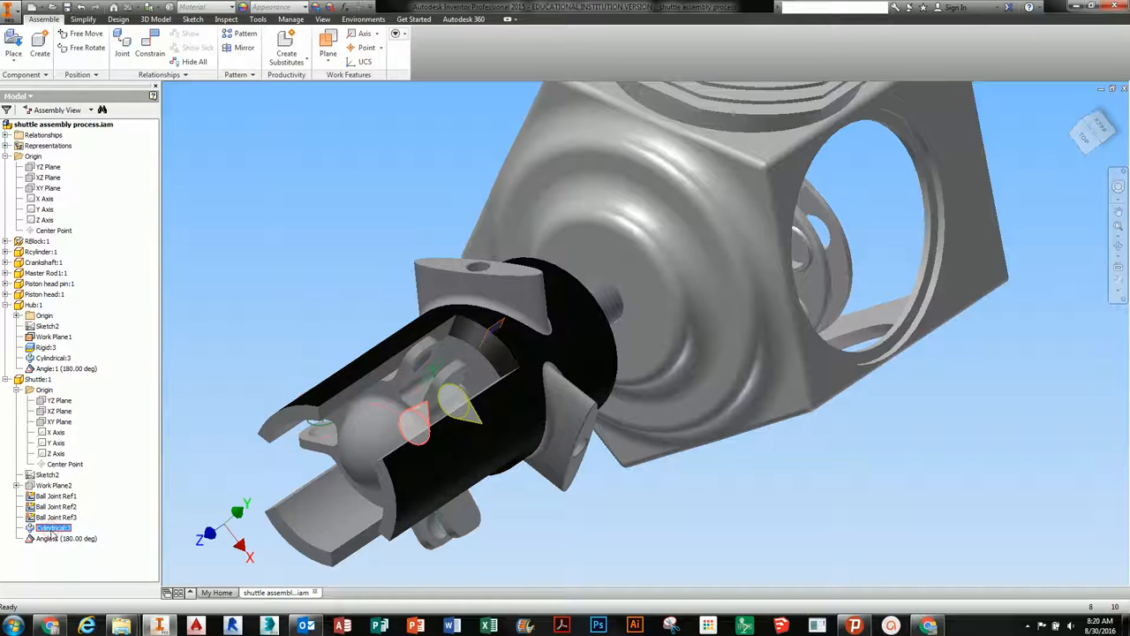
{"action": "right_click", "coordinate": [53, 531]}
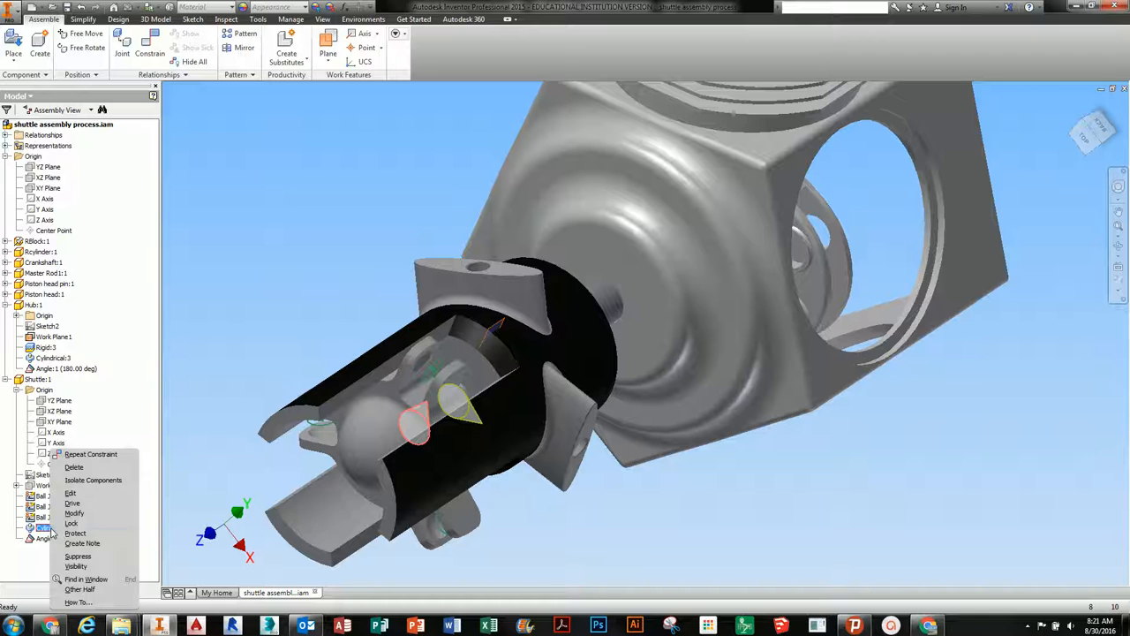
{"action": "left_click", "coordinate": [84, 495]}
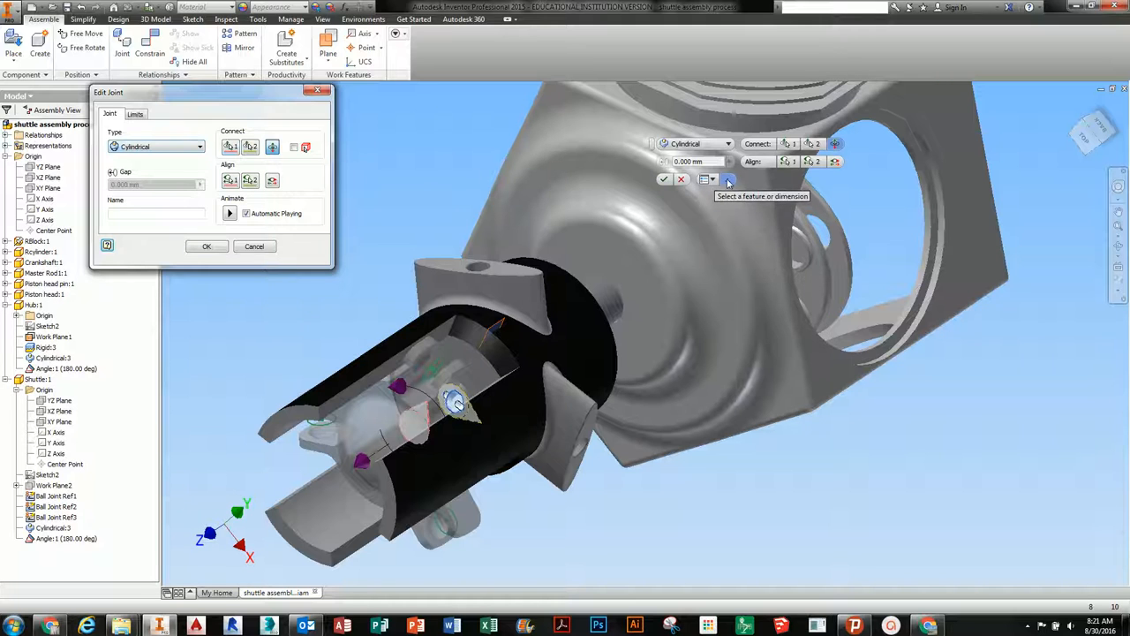
{"action": "left_click", "coordinate": [152, 212]}
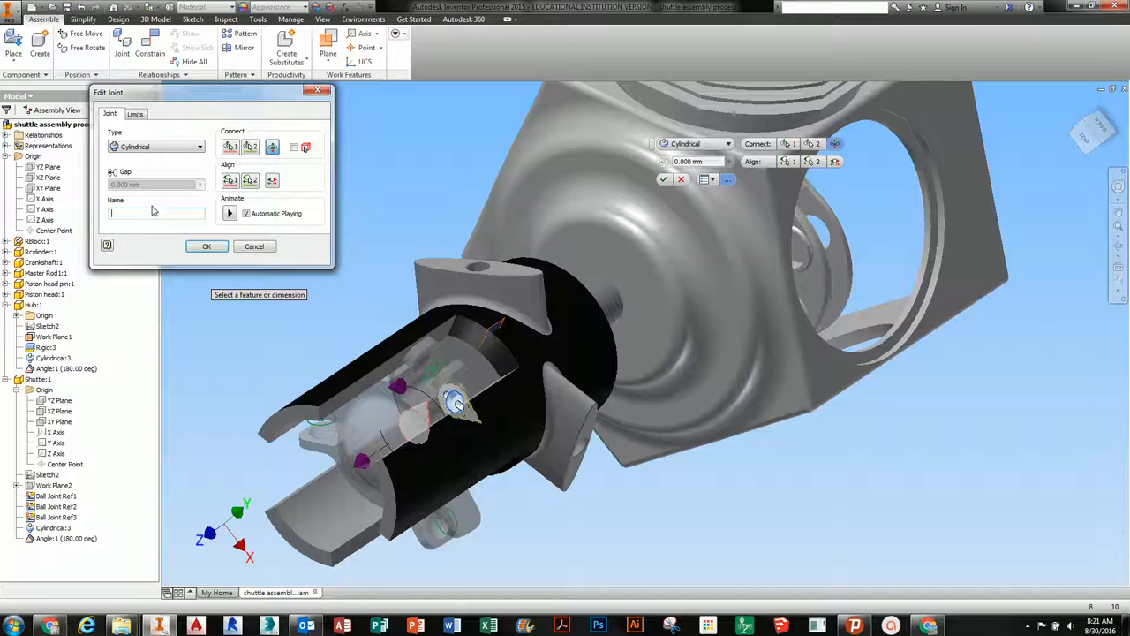
{"action": "left_click", "coordinate": [135, 114]}
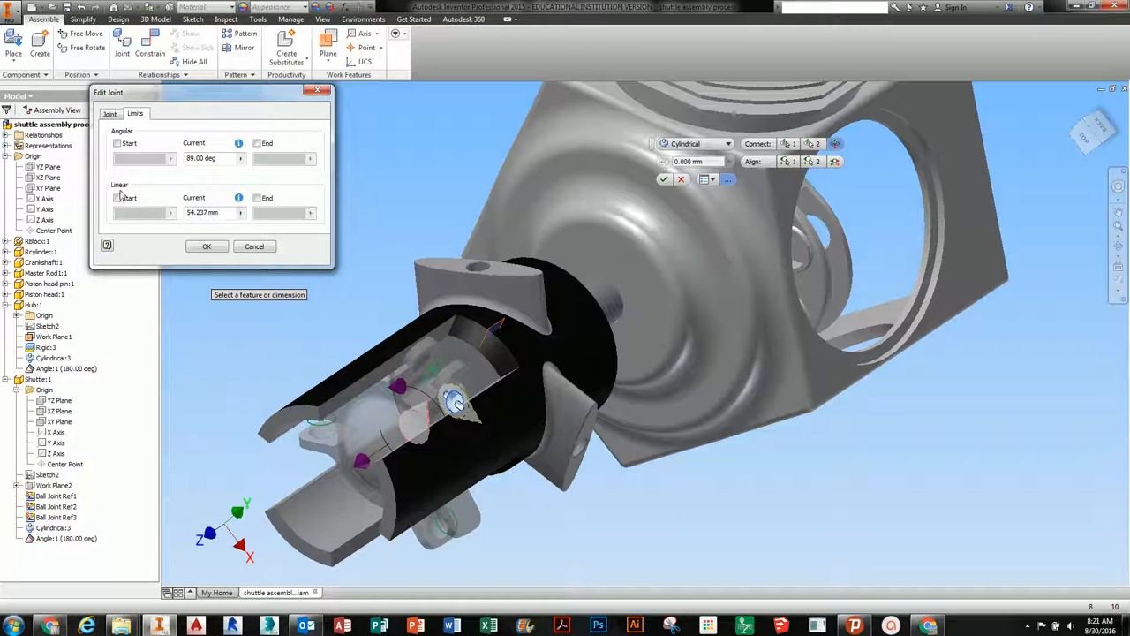
{"action": "left_click", "coordinate": [119, 199]}
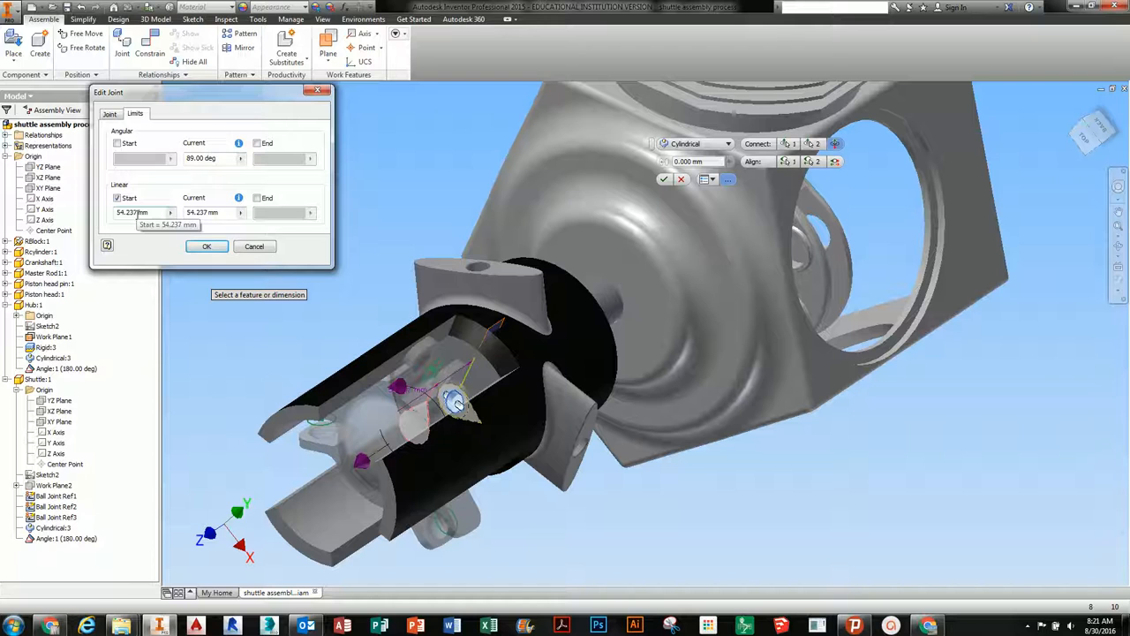
{"action": "left_click_drag", "start_coordinate": [148, 213], "coordinate": [91, 226]}
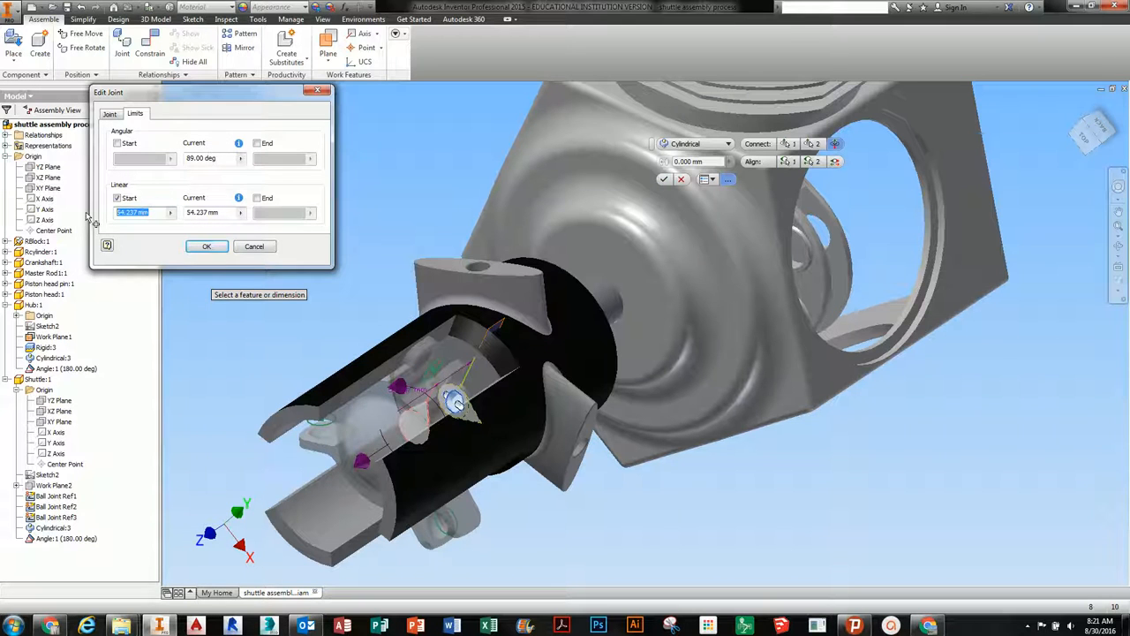
{"action": "left_click", "coordinate": [254, 247]}
- Set the assembly document's length unit to inch
{"action": "left_click", "coordinate": [257, 18]}
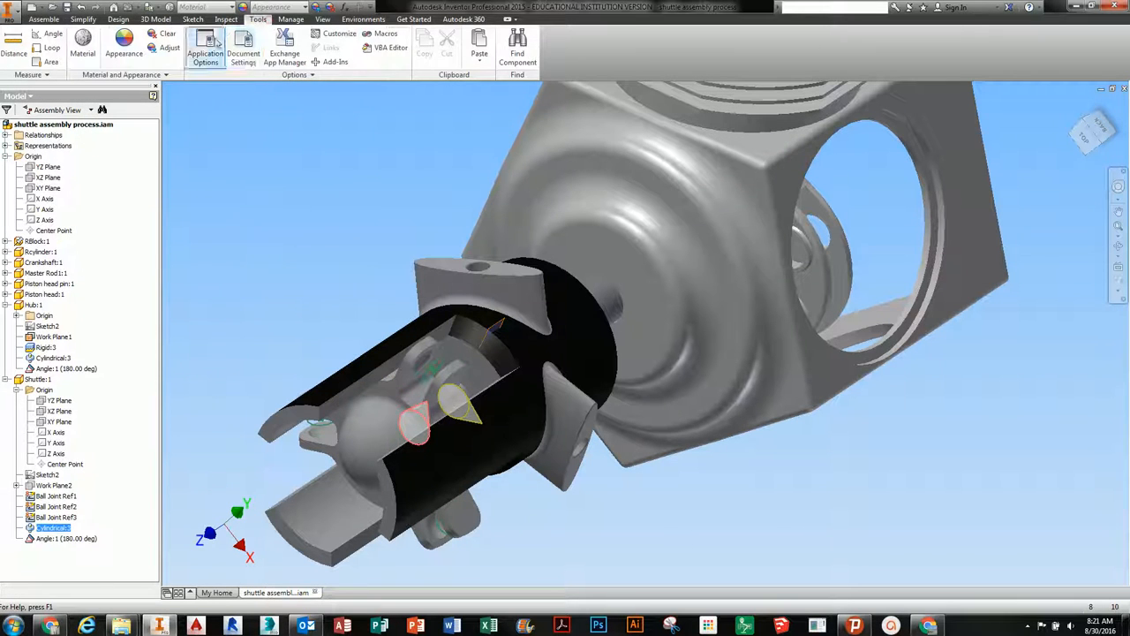
{"action": "left_click", "coordinate": [243, 53]}
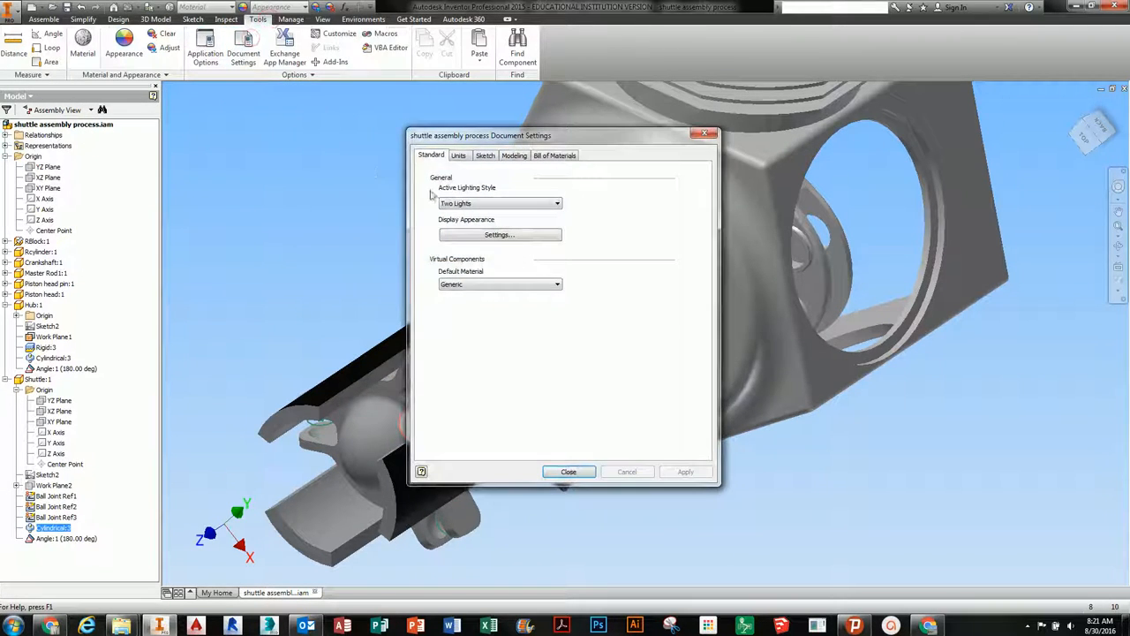
{"action": "left_click", "coordinate": [463, 157]}
{"action": "left_click", "coordinate": [476, 198]}
{"action": "left_click", "coordinate": [459, 209]}
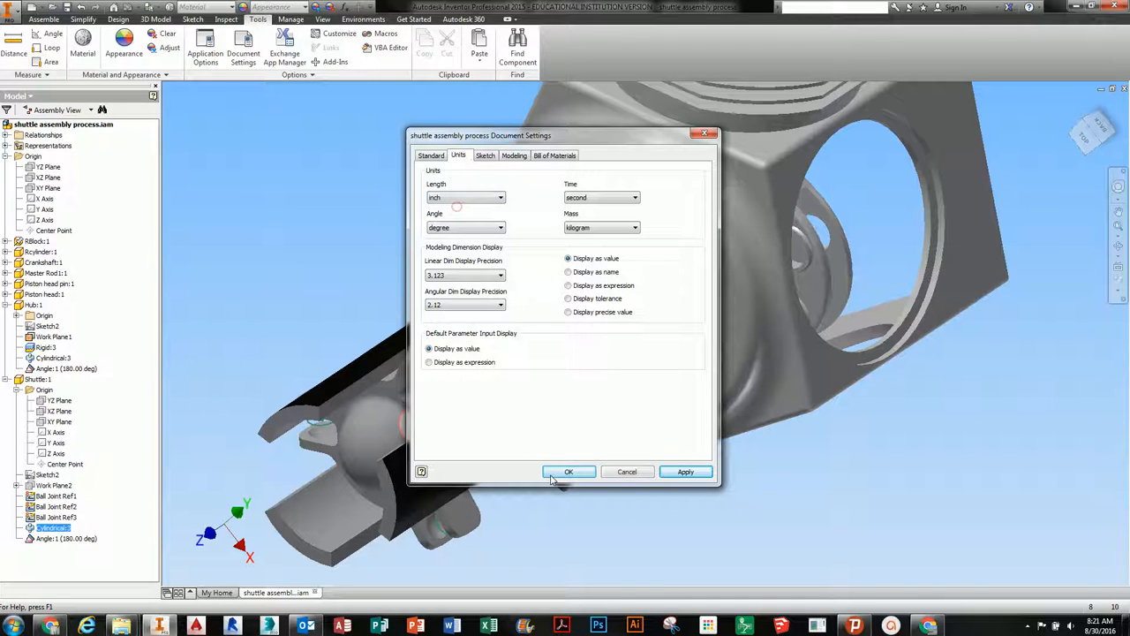
{"action": "left_click", "coordinate": [569, 472]}
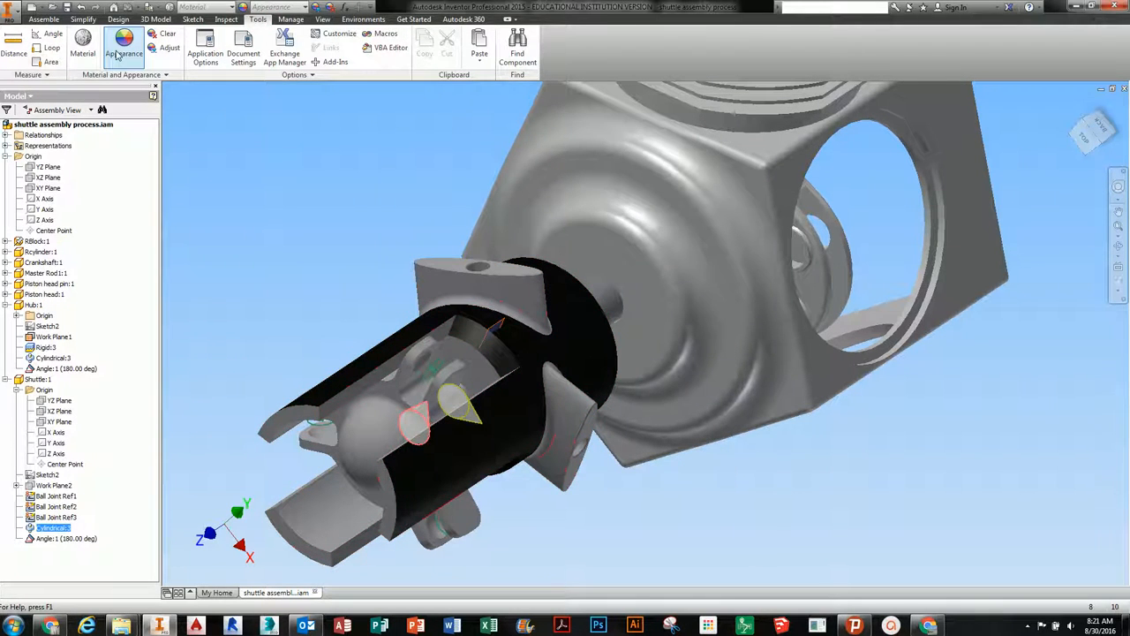
- Drive the linear position of the Shuttle's Cylindrical:3 joint to 40 mm, and turn the Hub to test the motion
{"action": "left_click", "coordinate": [44, 19]}
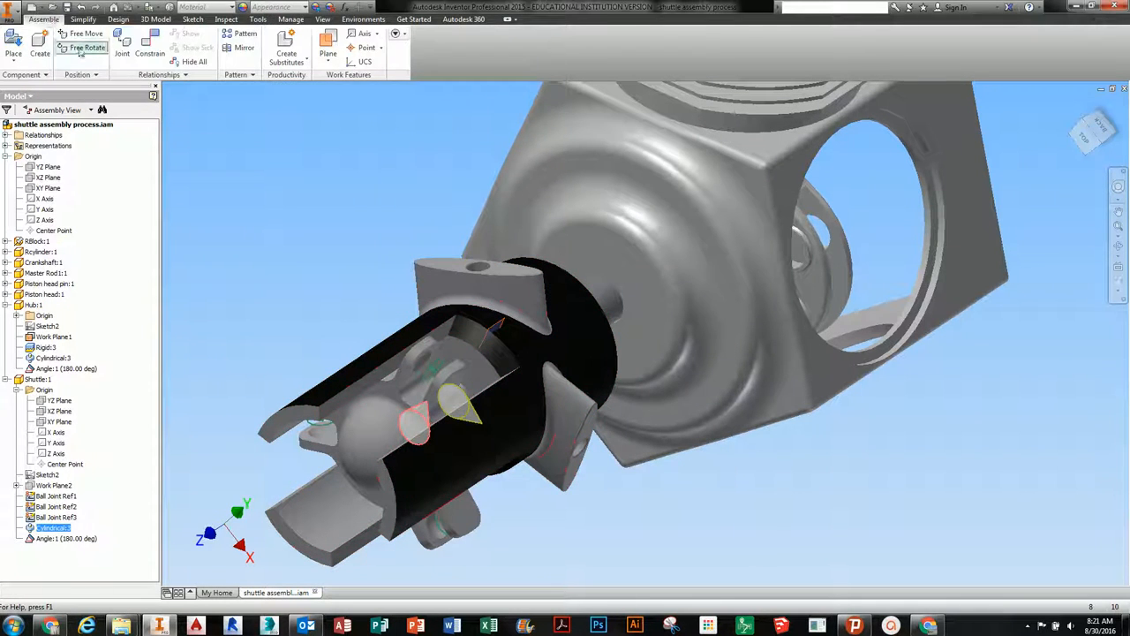
{"action": "double_click", "coordinate": [60, 528]}
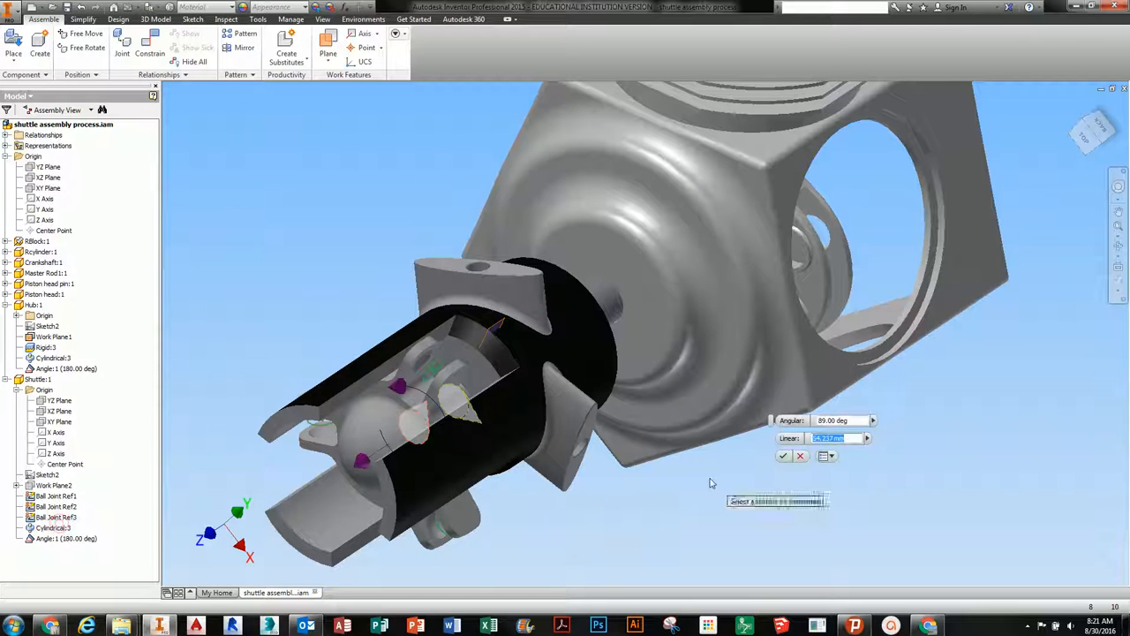
{"action": "left_click", "coordinate": [832, 457]}
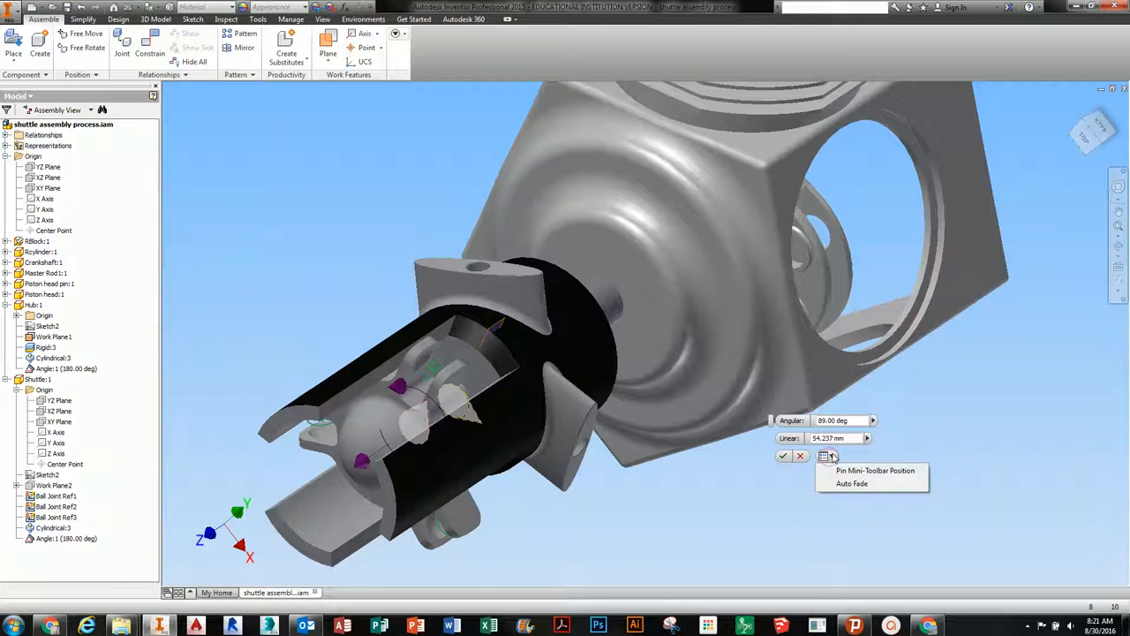
{"action": "left_click", "coordinate": [833, 458]}
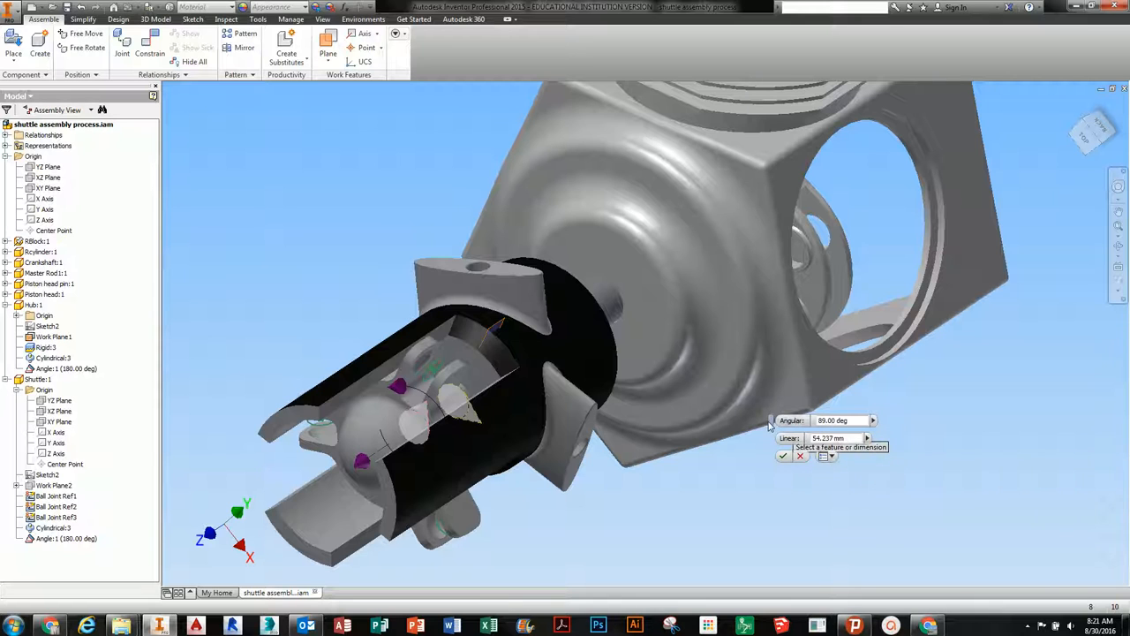
{"action": "left_click_drag", "start_coordinate": [768, 425], "coordinate": [292, 172]}
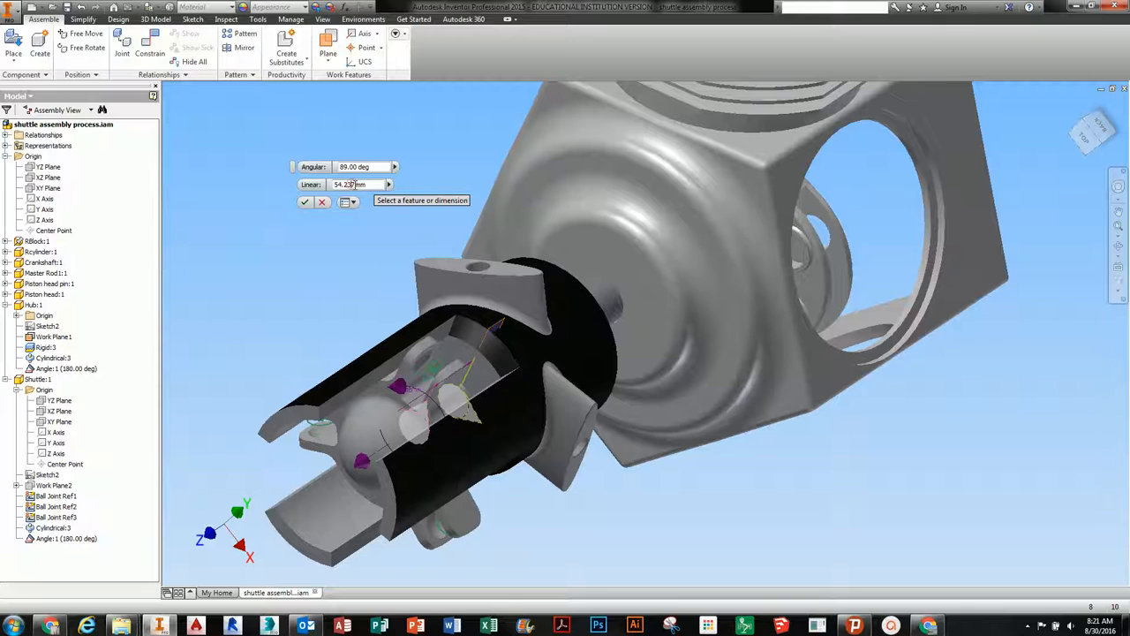
{"action": "left_click", "coordinate": [389, 184]}
{"action": "left_click", "coordinate": [427, 188]}
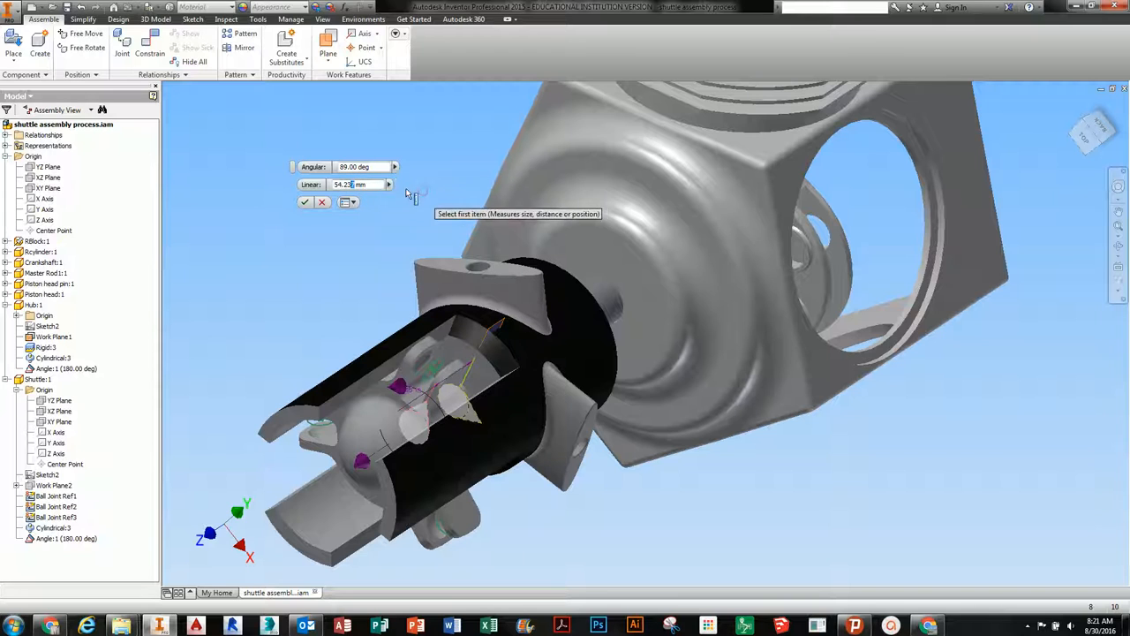
{"action": "left_click_drag", "start_coordinate": [359, 184], "coordinate": [310, 185]}
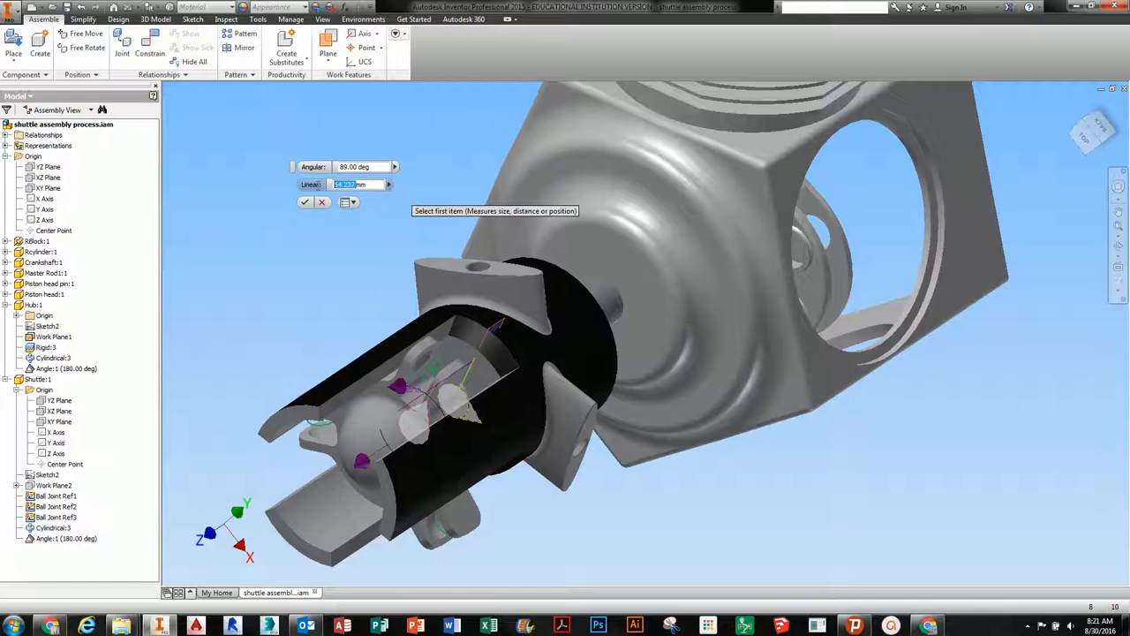
{"action": "type", "text": "40mm"}
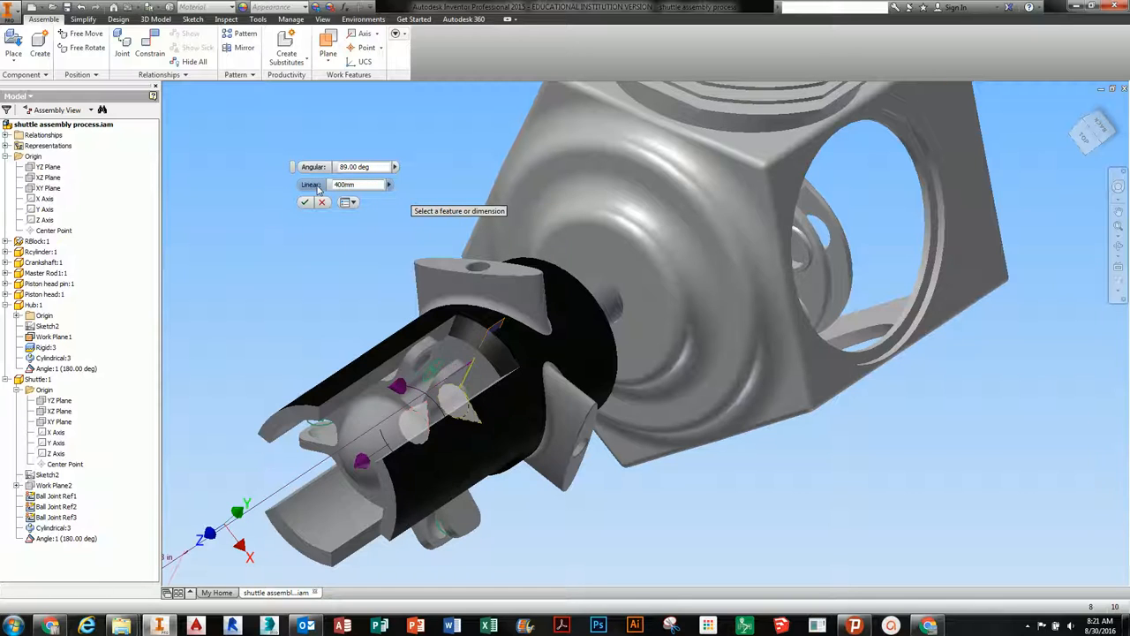
{"action": "left_click", "coordinate": [304, 201]}
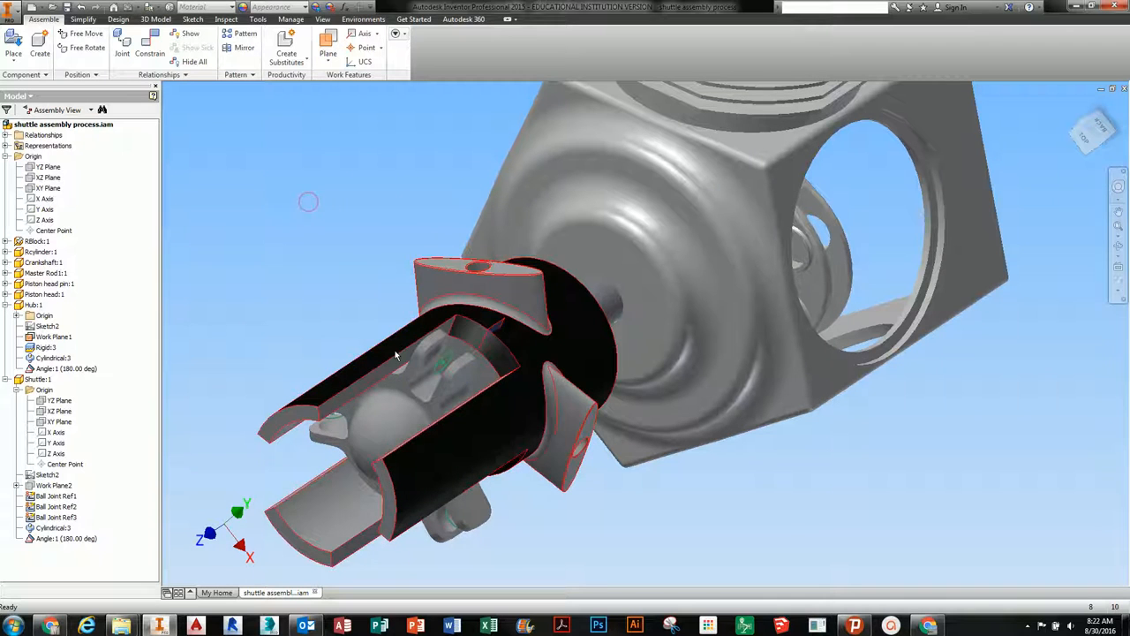
{"action": "left_click_drag", "start_coordinate": [435, 397], "coordinate": [377, 446]}
- Limit the linear travel of the Shuttle's Cylindrical:3 joint with a start of 1.9 in and an end of 4.3 in
{"action": "left_click", "coordinate": [55, 528]}
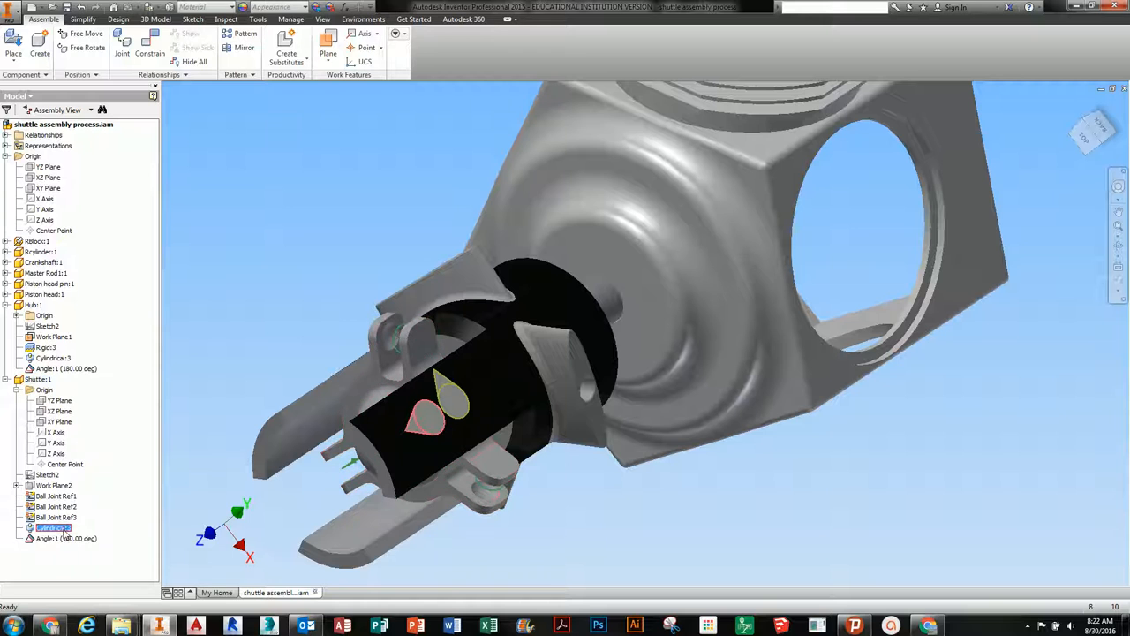
{"action": "right_click", "coordinate": [62, 532]}
{"action": "left_click", "coordinate": [78, 500]}
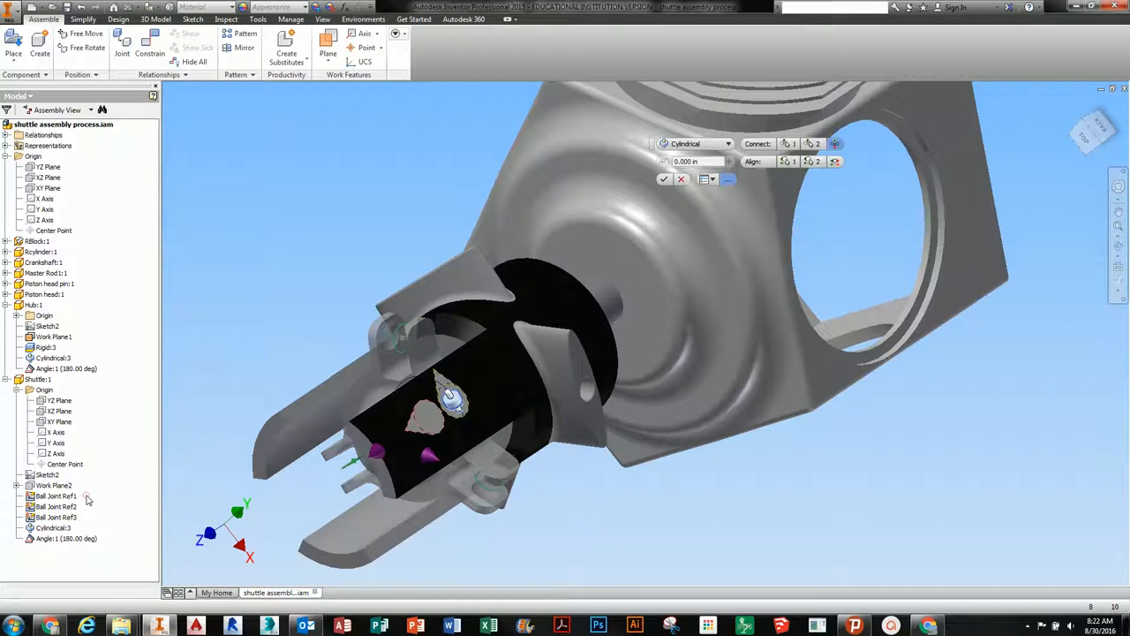
{"action": "left_click", "coordinate": [135, 113]}
{"action": "left_click", "coordinate": [118, 198]}
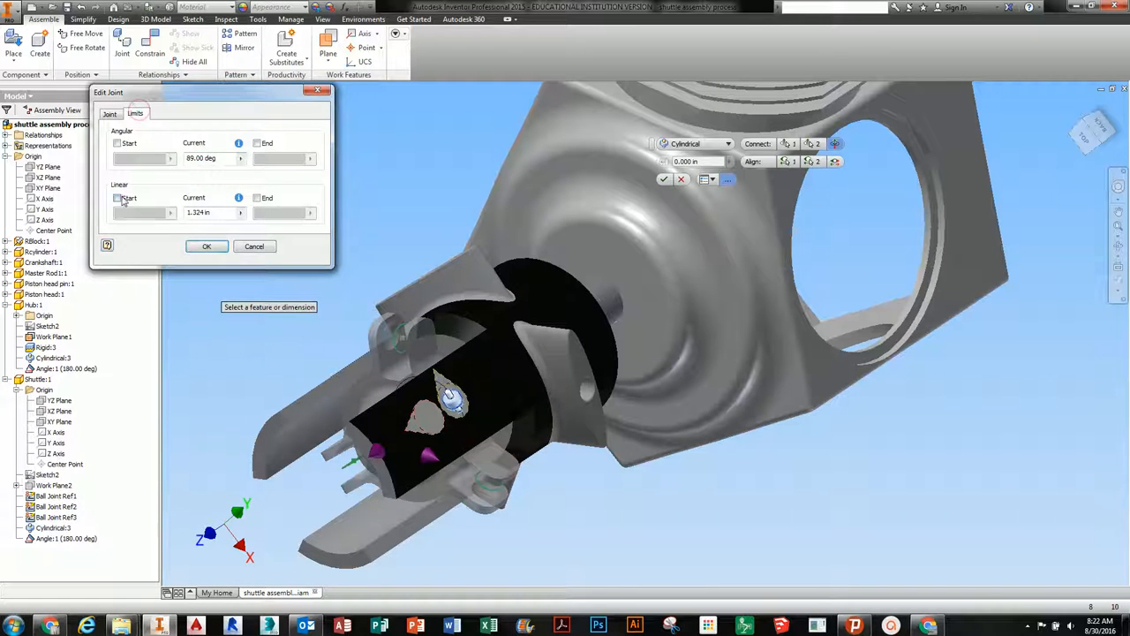
{"action": "left_click_drag", "start_coordinate": [148, 217], "coordinate": [120, 222]}
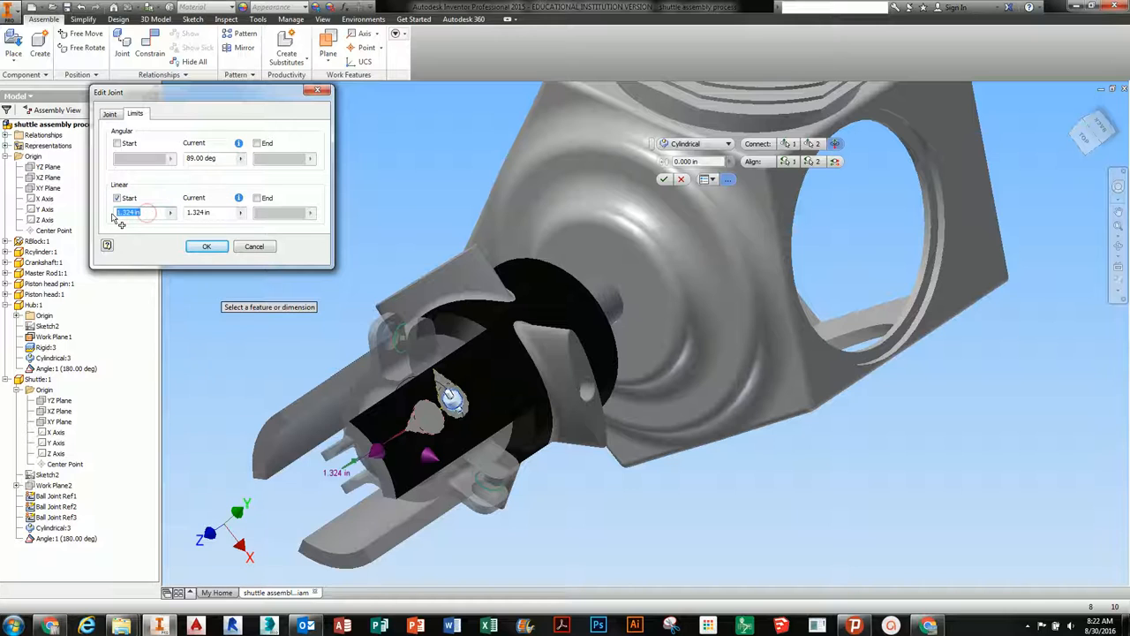
{"action": "type", "text": "1.9"}
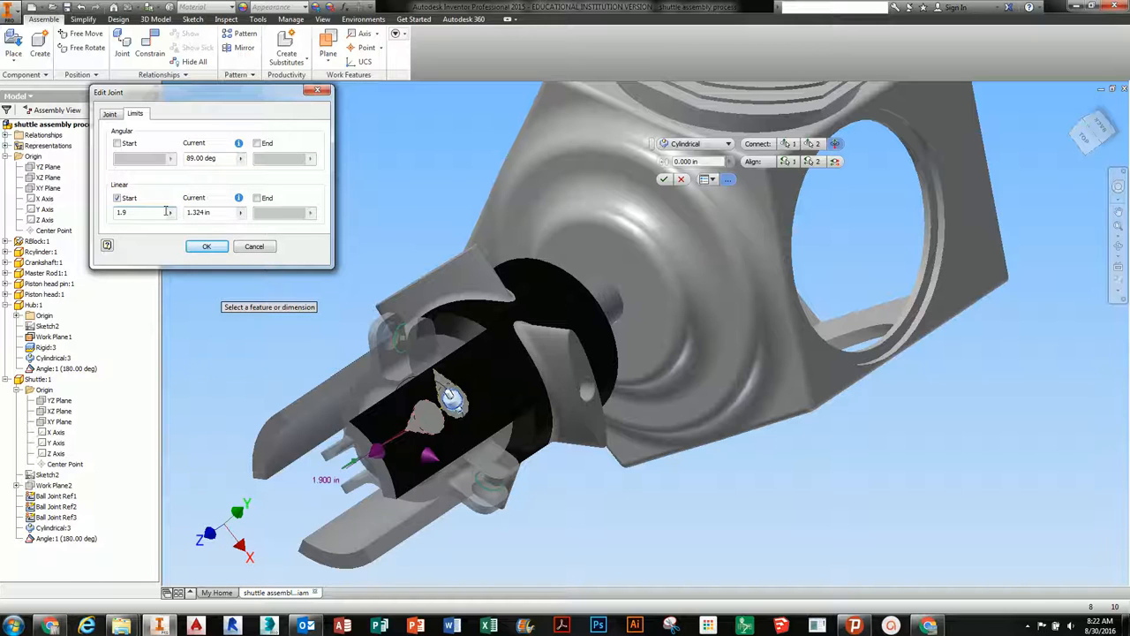
{"action": "left_click", "coordinate": [205, 214]}
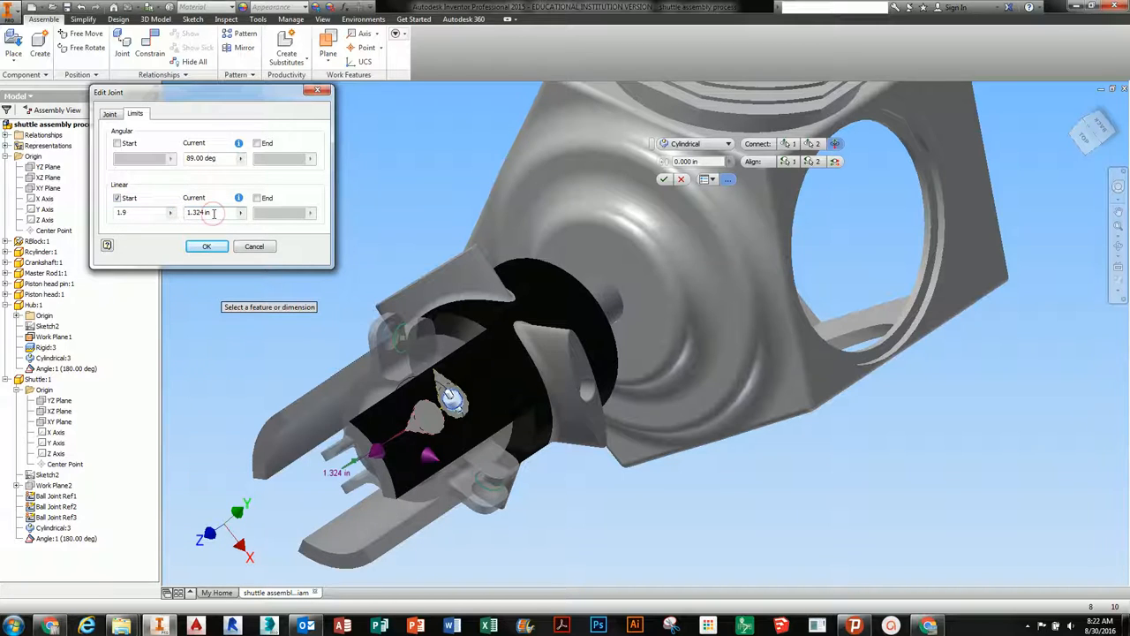
{"action": "left_click", "coordinate": [256, 199]}
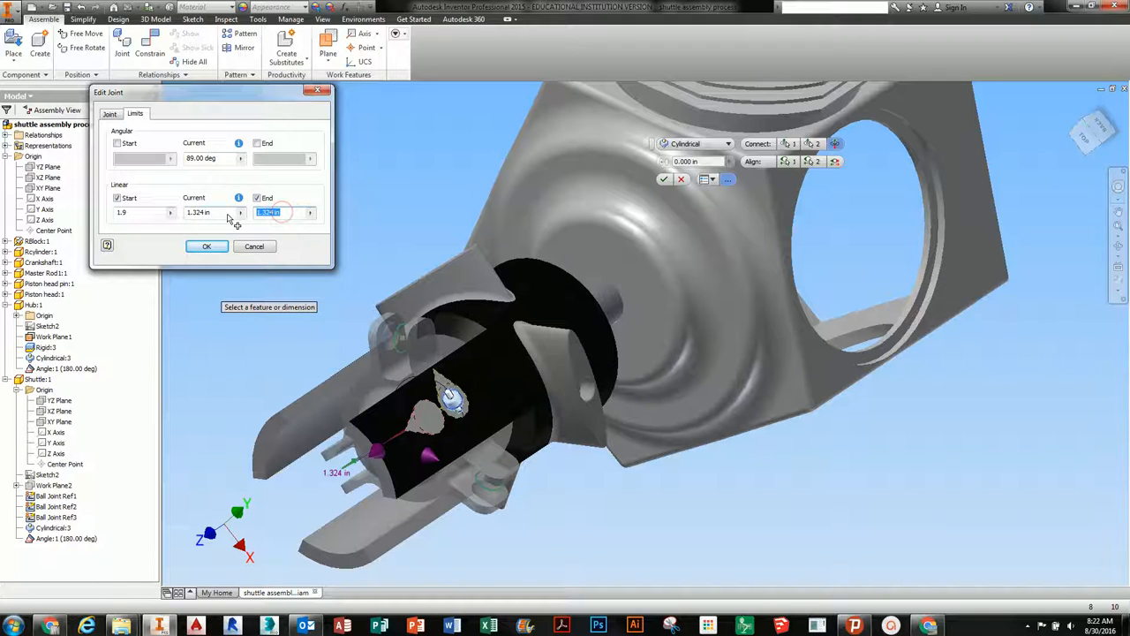
{"action": "type", "text": "4.3"}
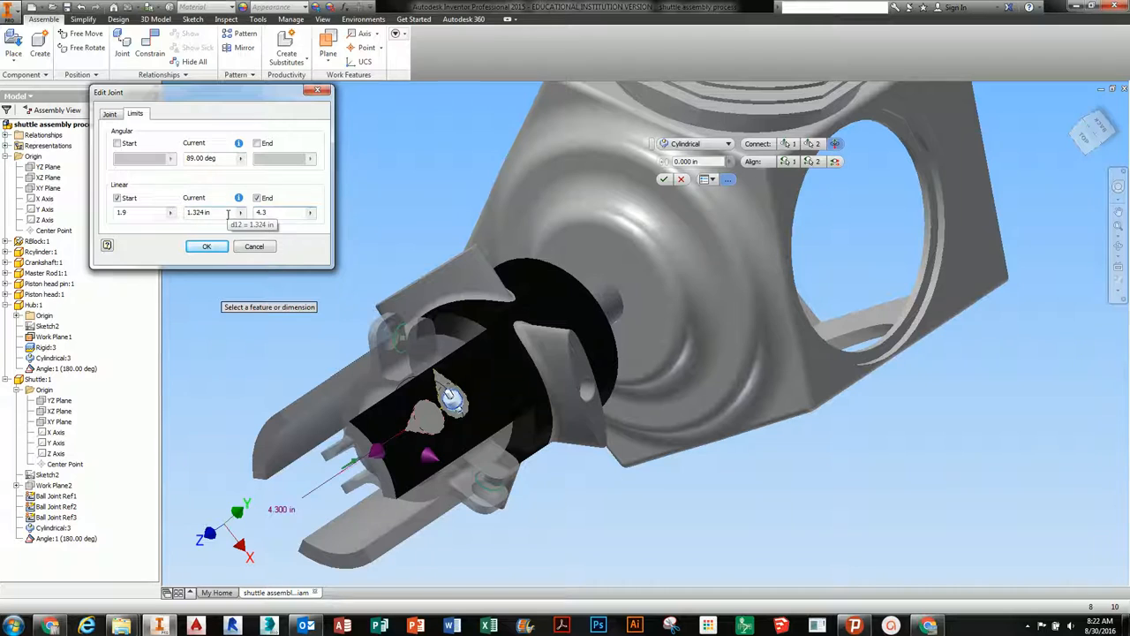
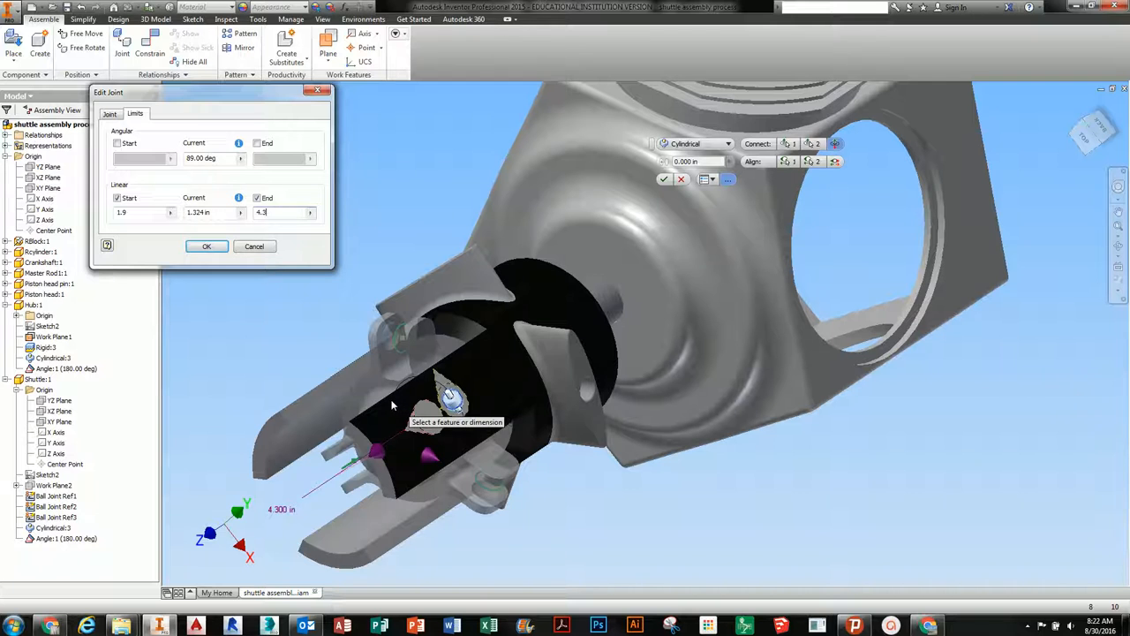
{"action": "left_click", "coordinate": [208, 247]}
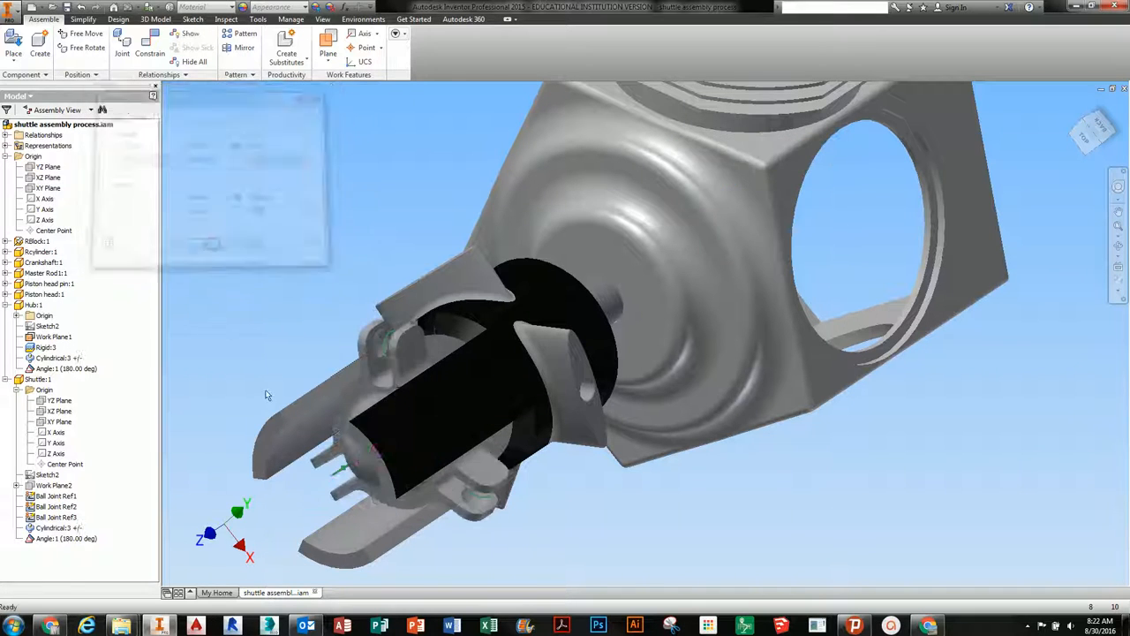
- Slide and turn the Shuttle with the Hub to test its limited travel, and clear the selection
{"action": "left_click_drag", "start_coordinate": [392, 386], "coordinate": [340, 468]}
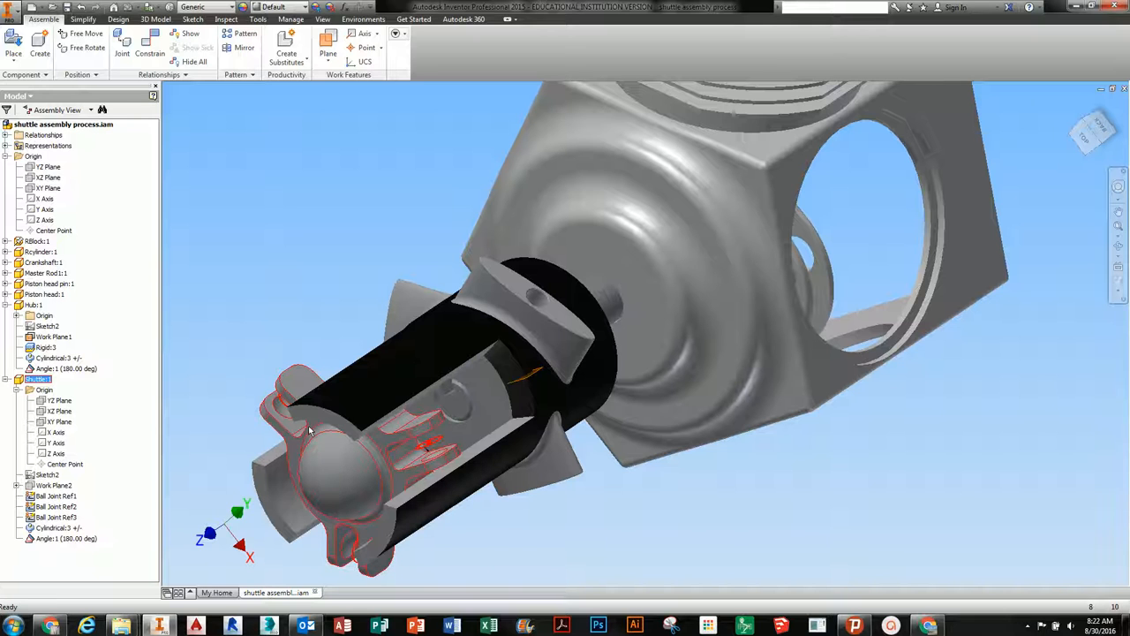
{"action": "scroll", "coordinate": [460, 390], "scroll_direction": "down", "scroll_amount": 5}
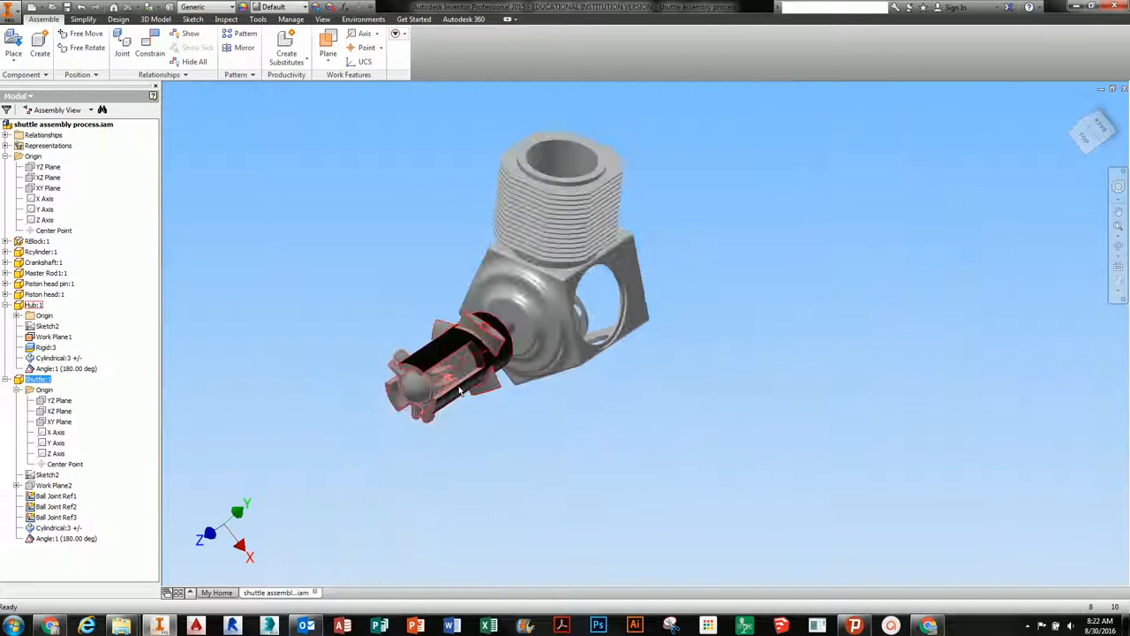
{"action": "middle_click_drag", "start_coordinate": [456, 393], "coordinate": [436, 438]}
{"action": "left_click", "coordinate": [354, 300]}
- Load the Pro_blade part from the Engine folder for placement in the assembly
{"action": "left_click", "coordinate": [15, 41]}
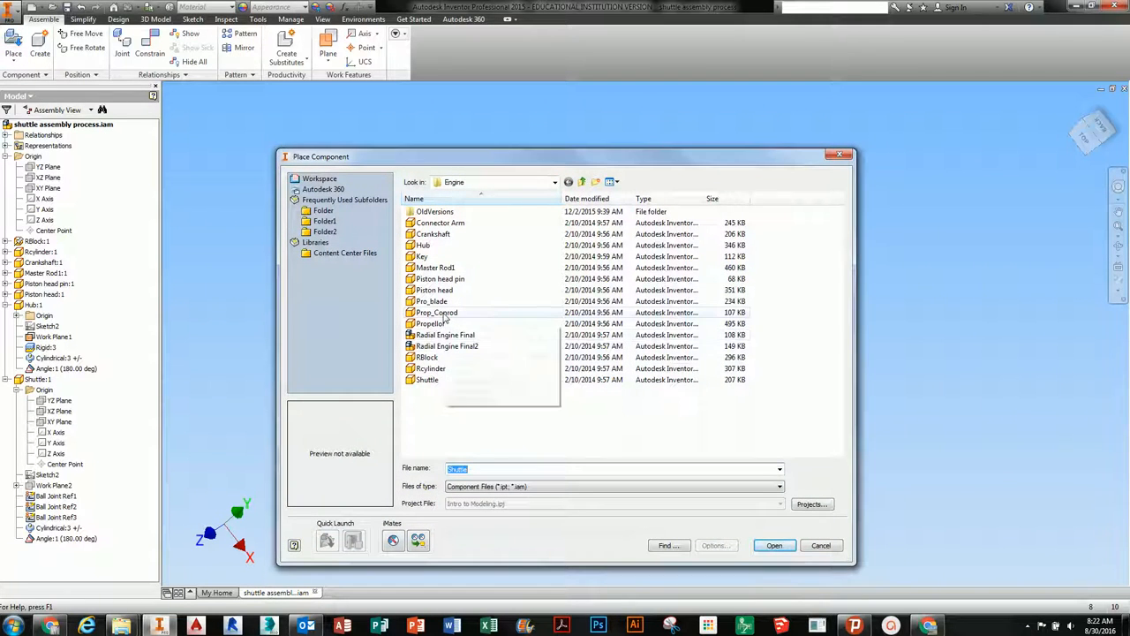
{"action": "left_click", "coordinate": [431, 301]}
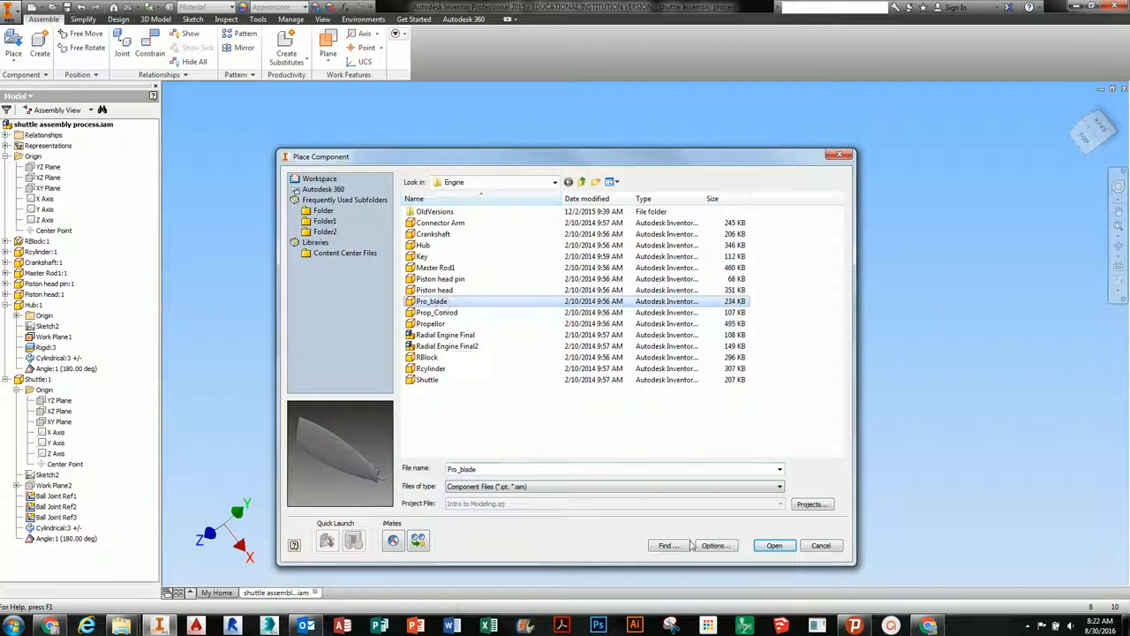
{"action": "left_click", "coordinate": [775, 545]}
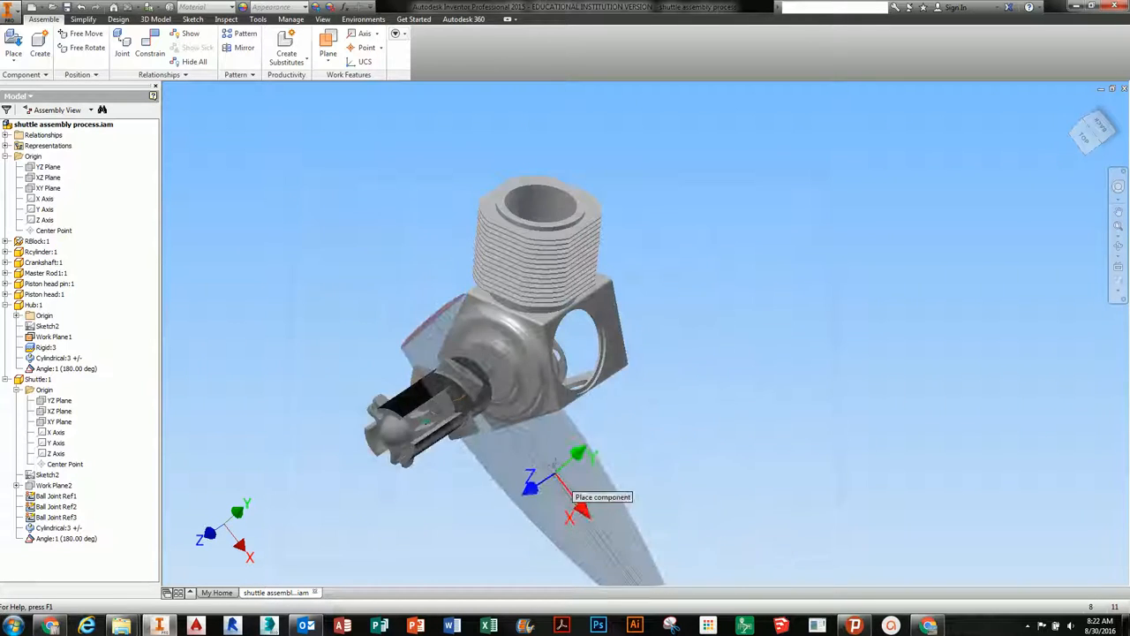
{"action": "middle_click_drag", "start_coordinate": [554, 466], "coordinate": [513, 359]}
{"action": "middle_click_drag", "start_coordinate": [363, 379], "coordinate": [387, 302]}
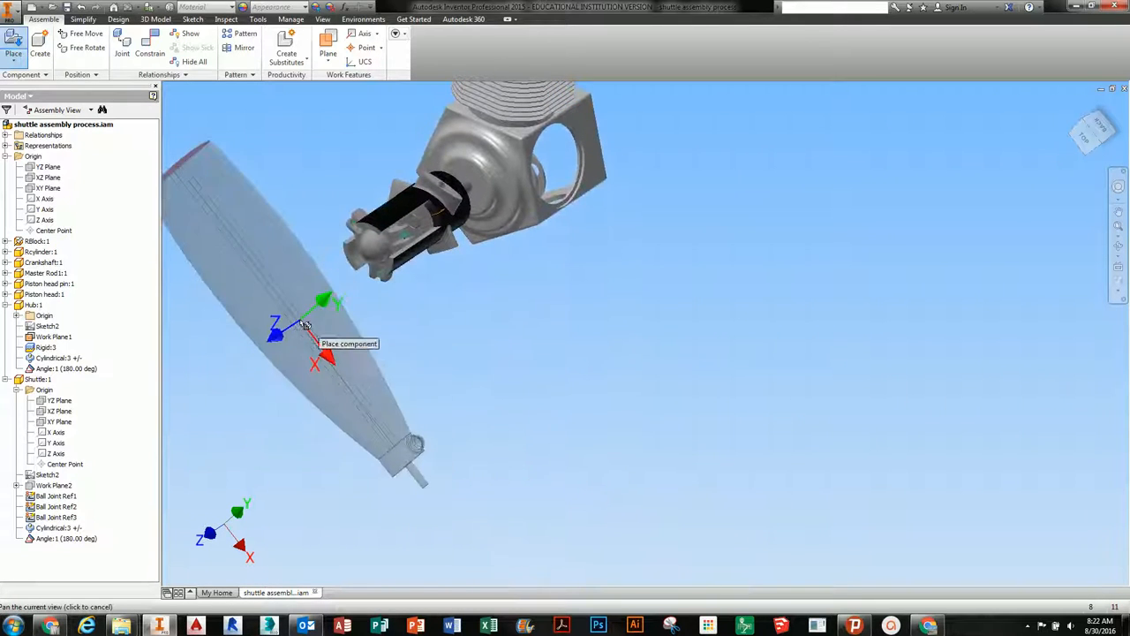
- Try different orientations for the unplaced Pro_blade by rotating it in 90° increments about its axes
{"action": "right_click", "coordinate": [328, 351]}
{"action": "left_click", "coordinate": [376, 338]}
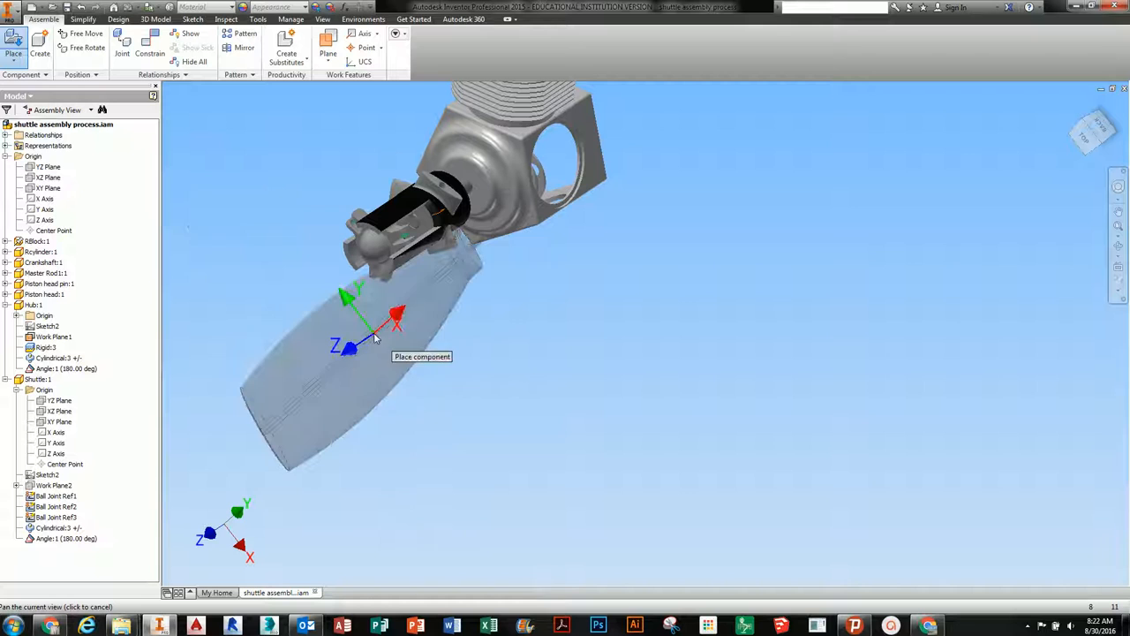
{"action": "right_click", "coordinate": [369, 345]}
{"action": "left_click", "coordinate": [395, 331]}
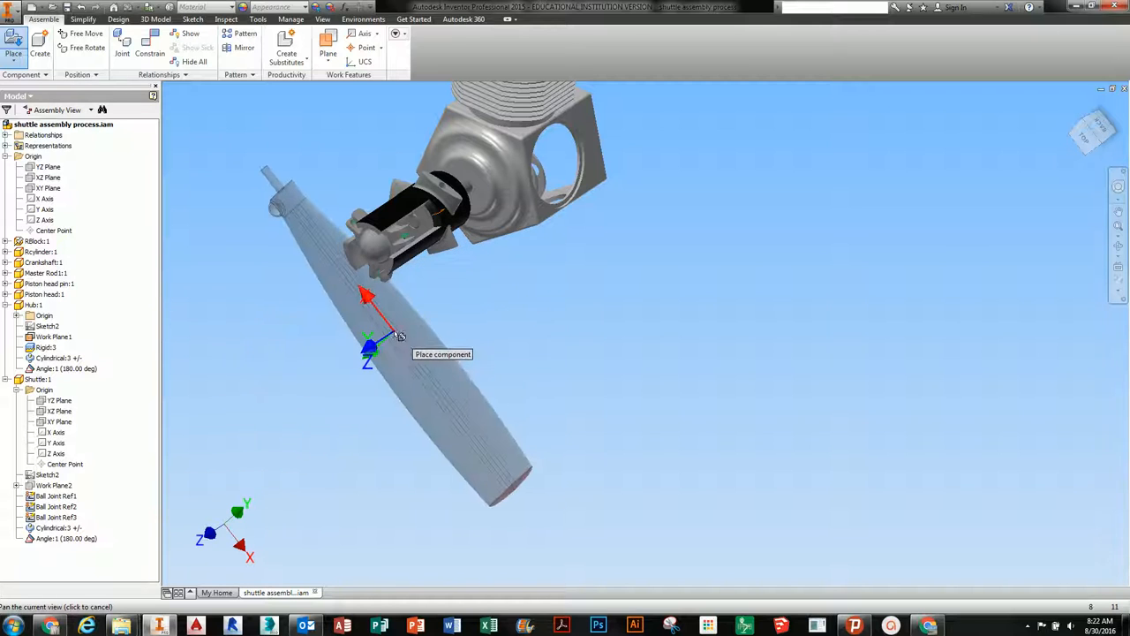
{"action": "right_click", "coordinate": [371, 340]}
{"action": "left_click", "coordinate": [396, 325]}
{"action": "right_click", "coordinate": [387, 316]}
{"action": "left_click", "coordinate": [412, 302]}
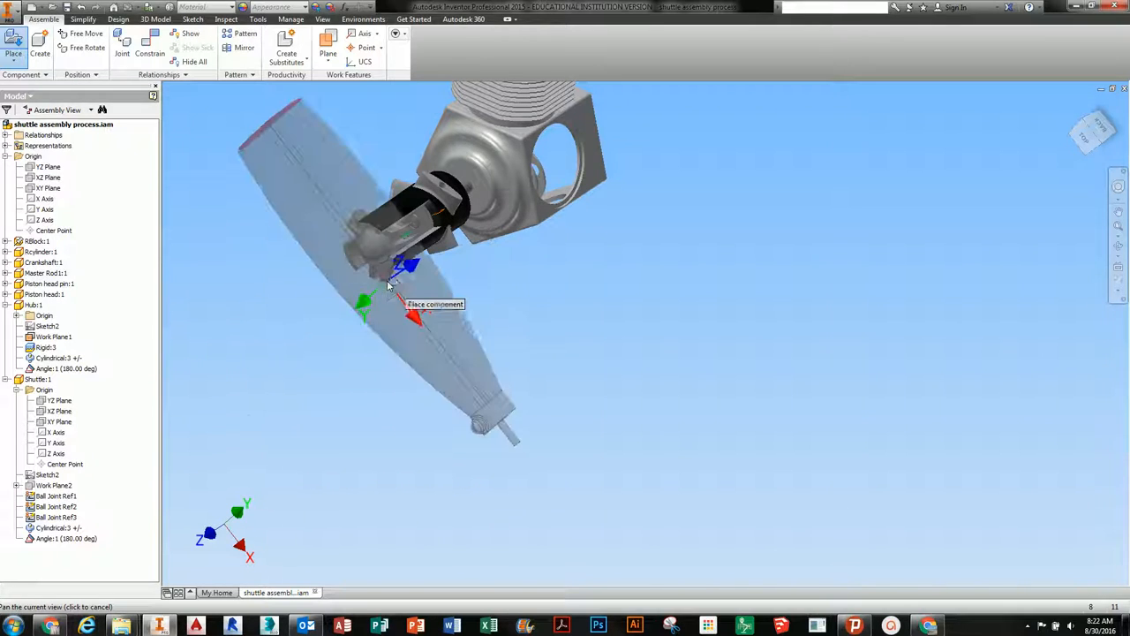
{"action": "right_click", "coordinate": [352, 327]}
{"action": "left_click", "coordinate": [313, 311]}
{"action": "right_click", "coordinate": [328, 309]}
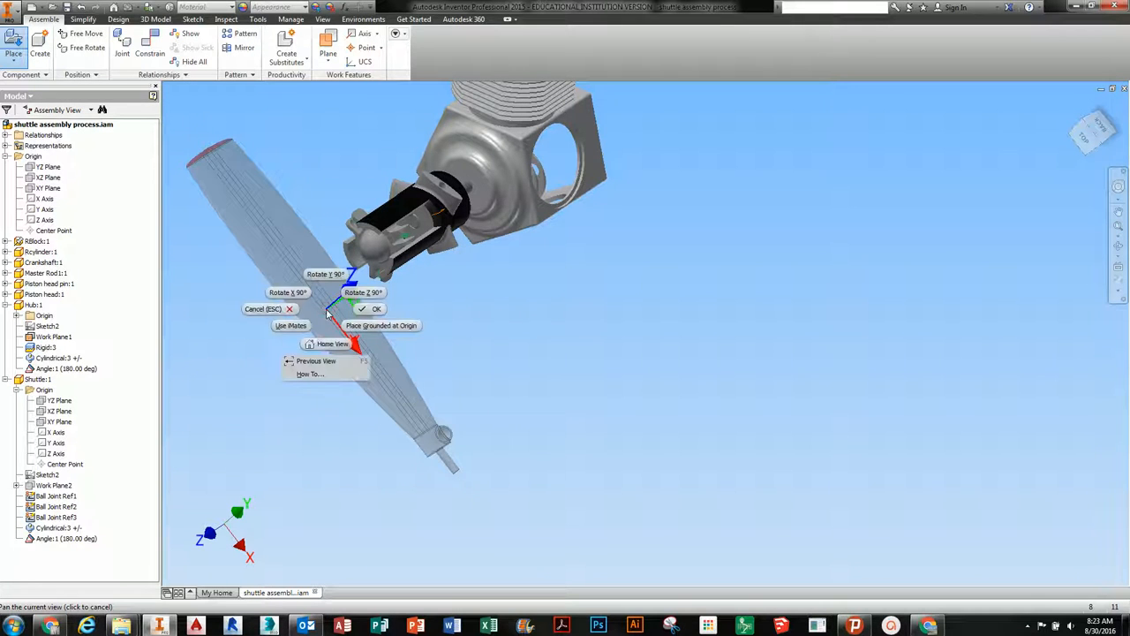
{"action": "left_click", "coordinate": [287, 293]}
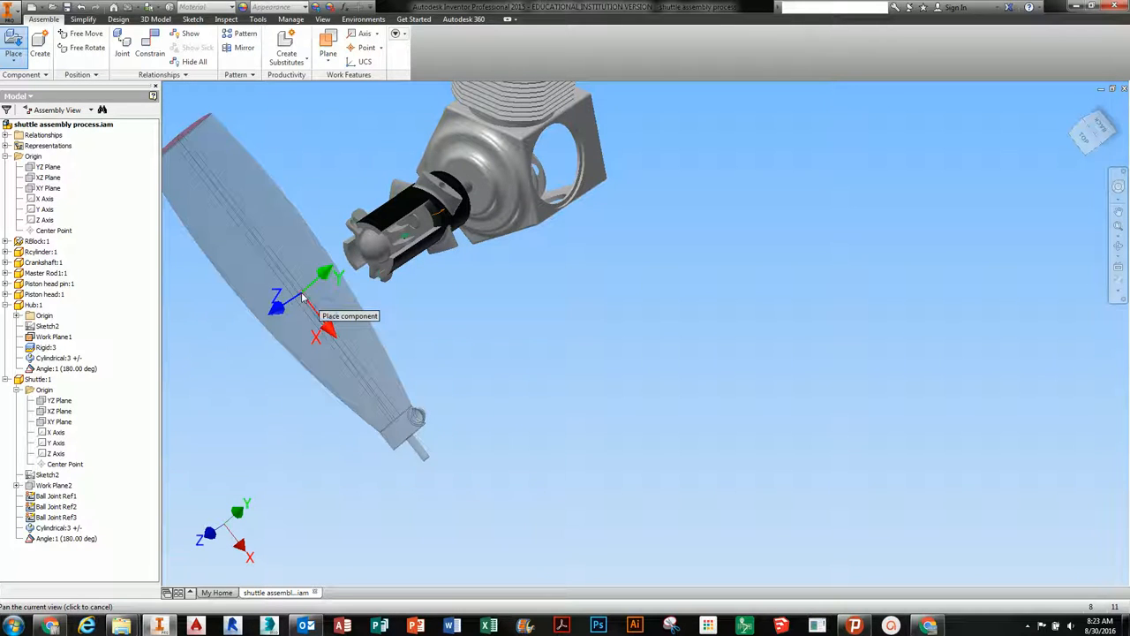
- Place one Pro_blade in front of the Hub and one Prop_Conrod from the Engine folder beside it
{"action": "left_click", "coordinate": [343, 350]}
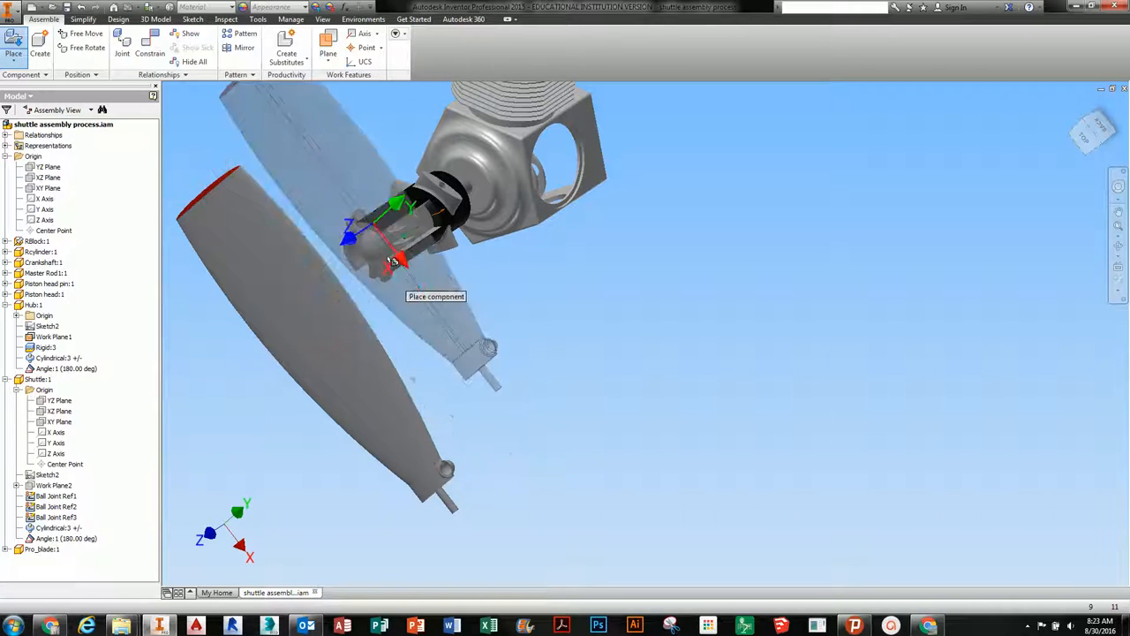
{"action": "left_click", "coordinate": [13, 44]}
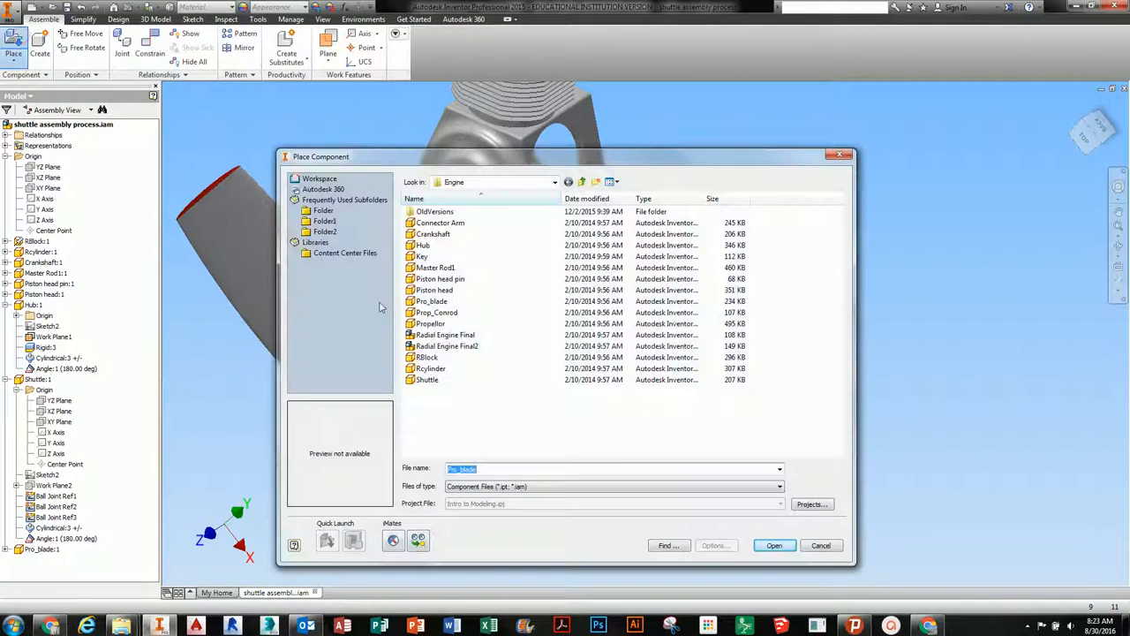
{"action": "left_click", "coordinate": [437, 312]}
{"action": "left_click", "coordinate": [772, 545]}
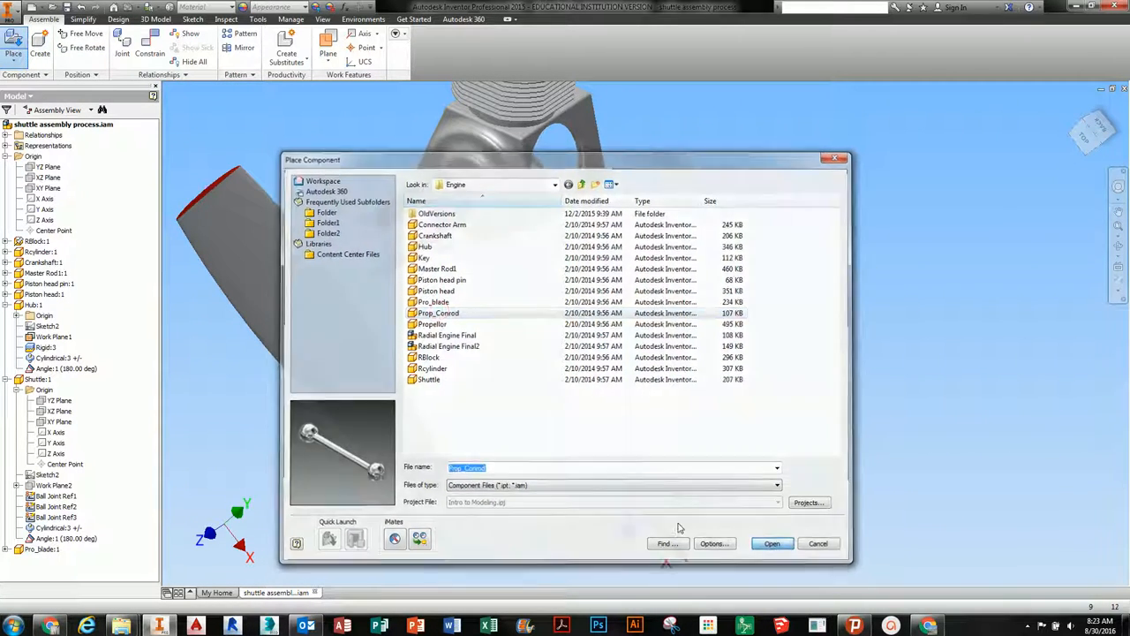
{"action": "left_click", "coordinate": [460, 347]}
{"action": "right_click", "coordinate": [470, 347]}
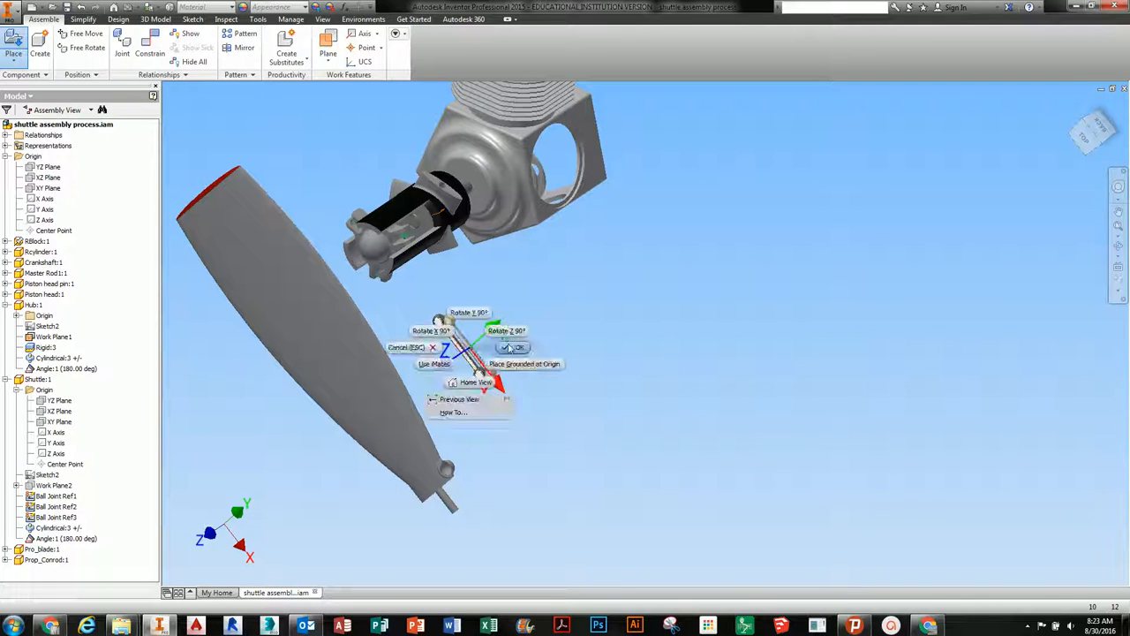
{"action": "left_click", "coordinate": [511, 348]}
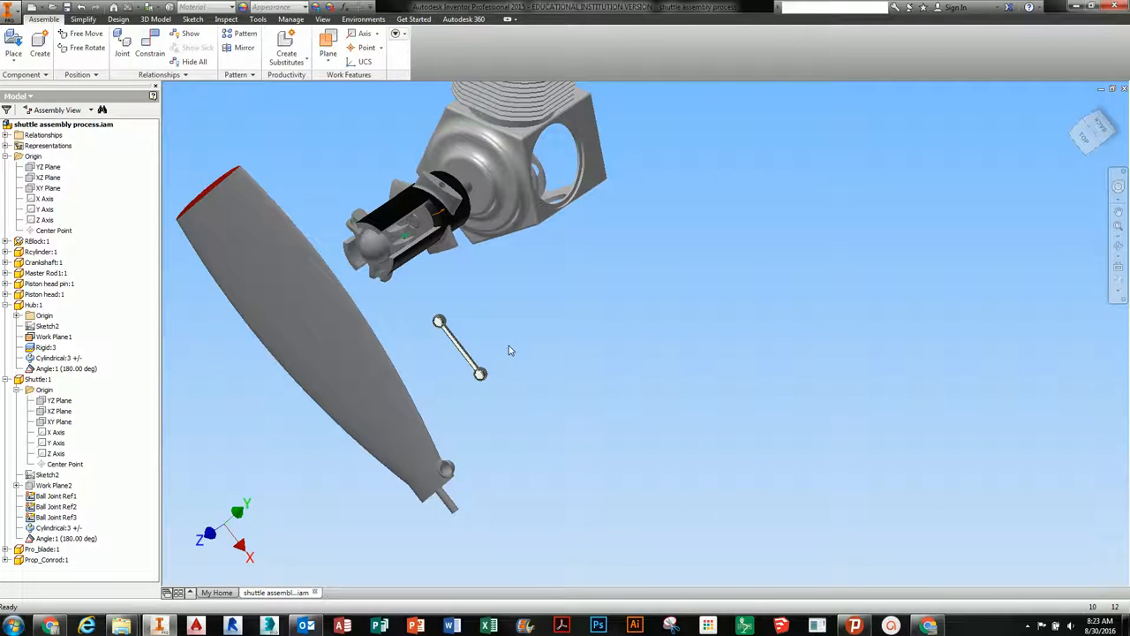
- Move the Pro_blade slightly and freely rotate it until its root pin and ball socket face the Hub side
{"action": "left_click_drag", "start_coordinate": [402, 458], "coordinate": [370, 419]}
{"action": "left_click", "coordinate": [83, 48]}
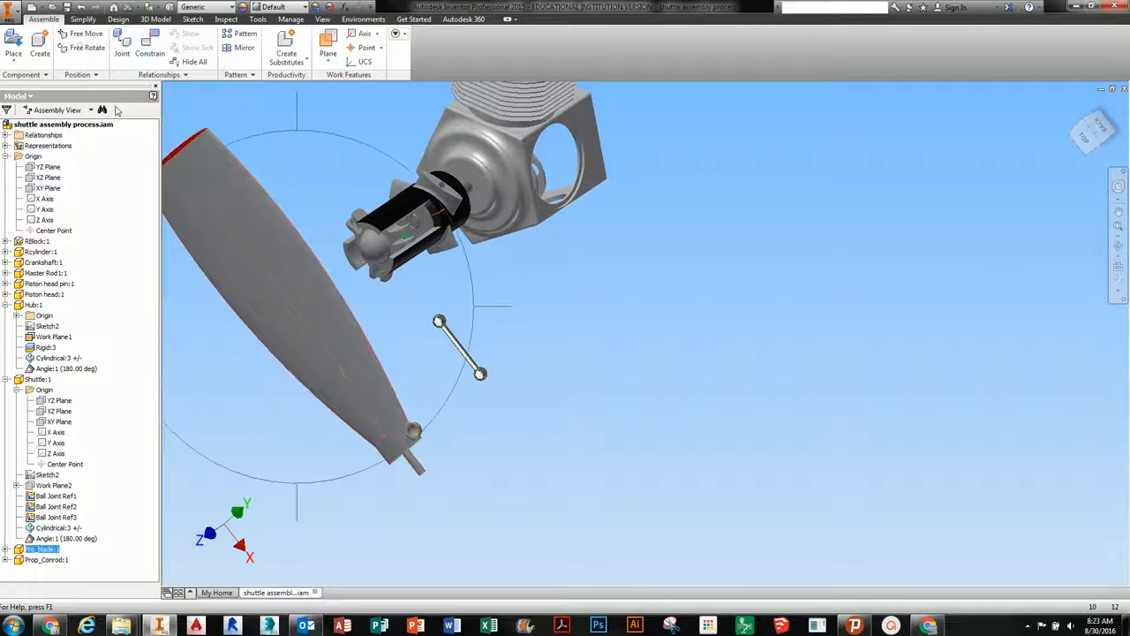
{"action": "left_click_drag", "start_coordinate": [394, 380], "coordinate": [375, 345]}
{"action": "left_click_drag", "start_coordinate": [411, 391], "coordinate": [386, 354]}
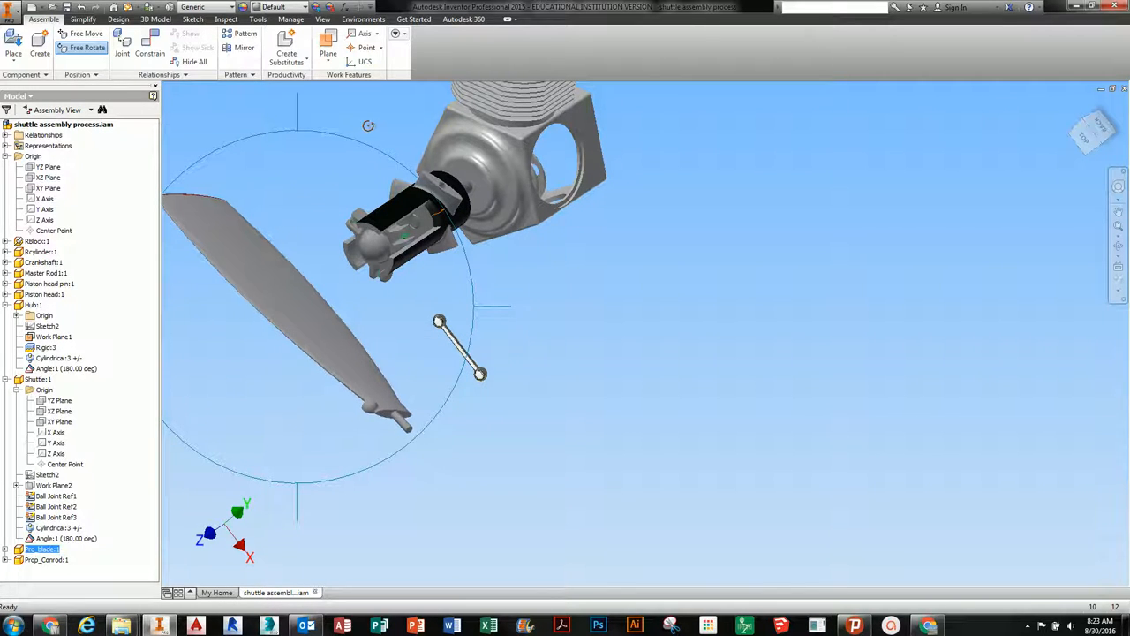
{"action": "left_click_drag", "start_coordinate": [356, 124], "coordinate": [334, 138]}
{"action": "left_click_drag", "start_coordinate": [317, 269], "coordinate": [315, 315]}
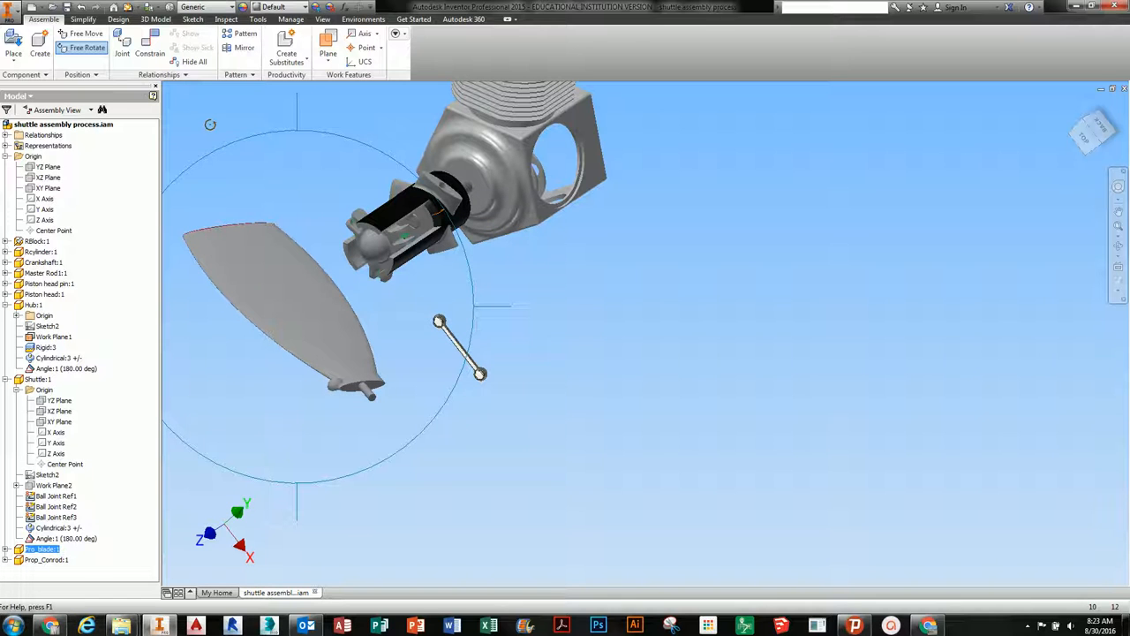
{"action": "middle_click_drag", "start_coordinate": [262, 232], "coordinate": [374, 254]}
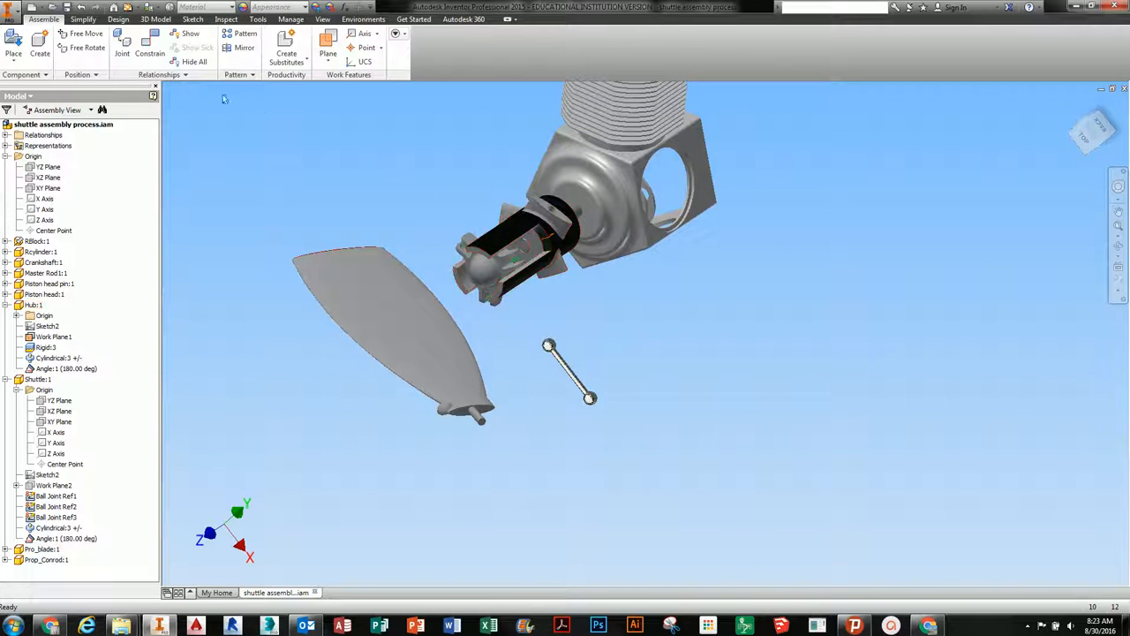
- Join the base of the Pro_blade's root pin to the hole in the Hub's blade mount with a Rotational joint
{"action": "left_click", "coordinate": [124, 45]}
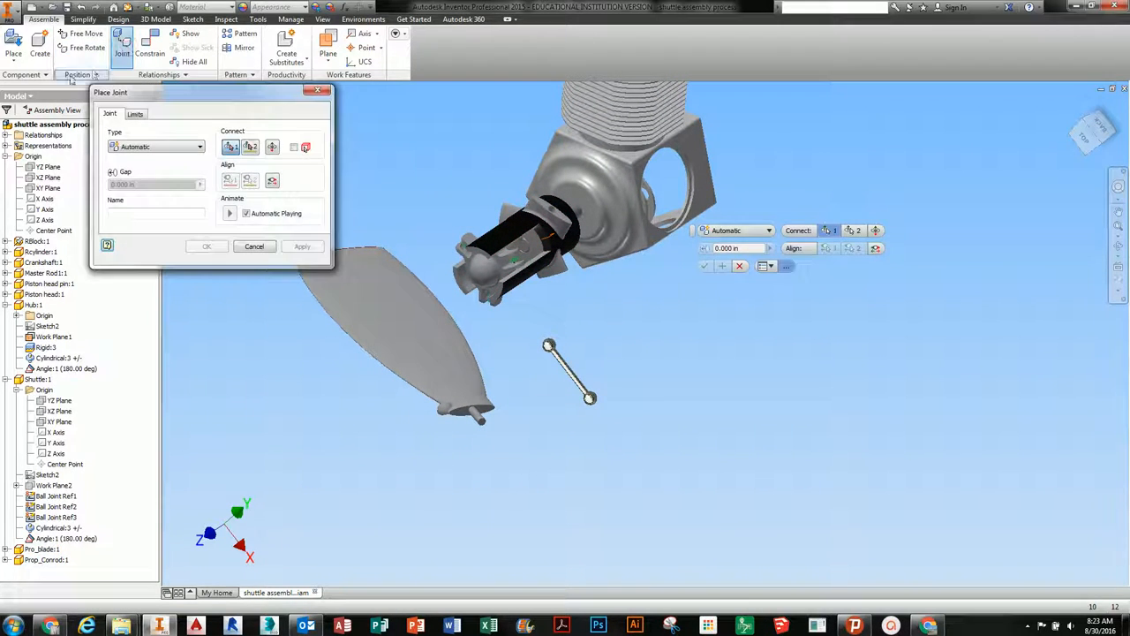
{"action": "left_click", "coordinate": [146, 148]}
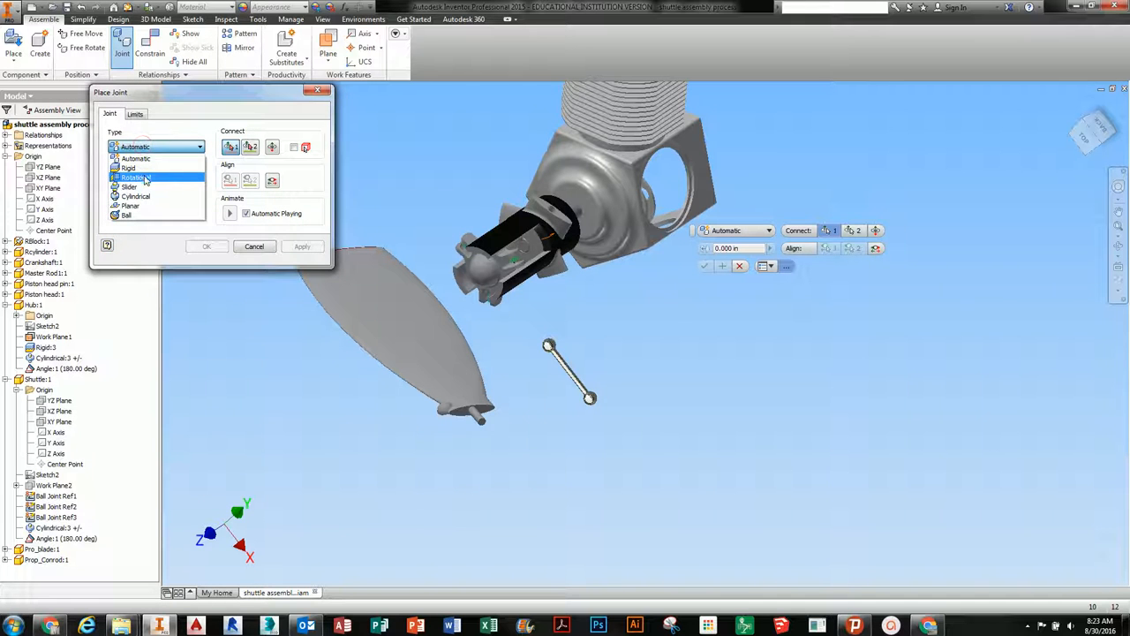
{"action": "left_click", "coordinate": [134, 178]}
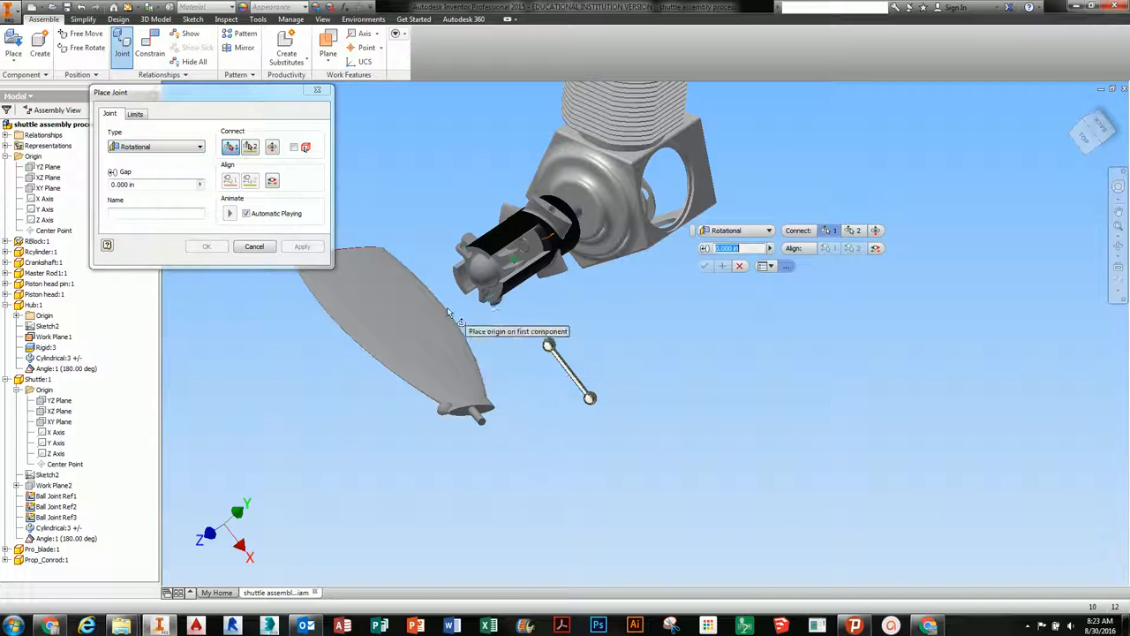
{"action": "scroll", "coordinate": [474, 404], "scroll_direction": "up", "scroll_amount": 3}
{"action": "left_click", "coordinate": [505, 406]}
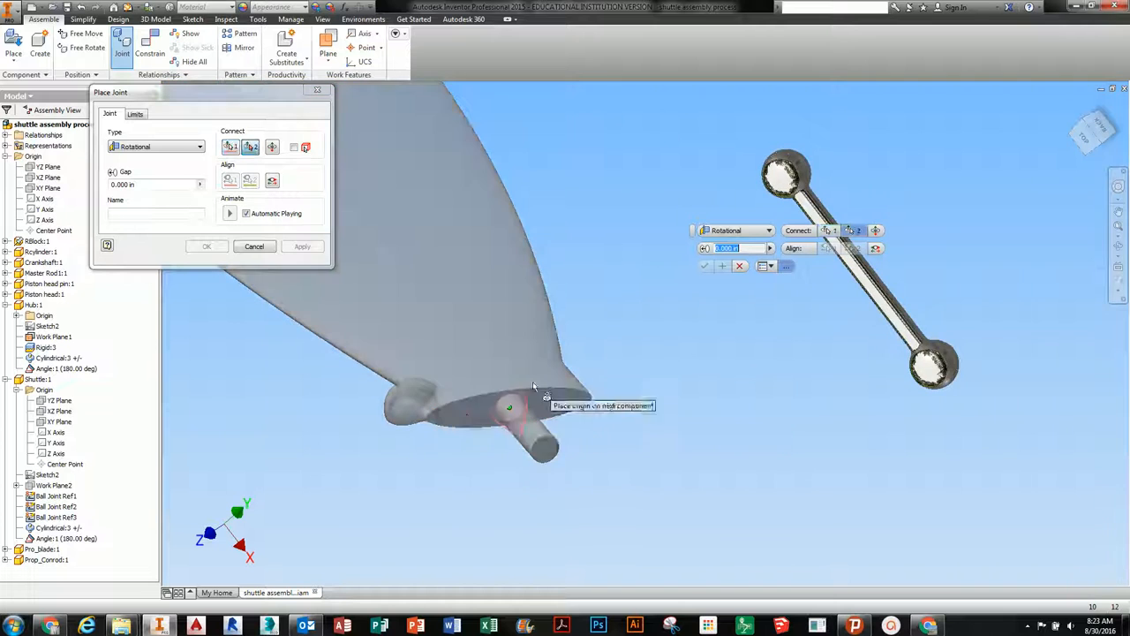
{"action": "scroll", "coordinate": [575, 318], "scroll_direction": "down", "scroll_amount": 5}
{"action": "middle_click_drag", "start_coordinate": [629, 165], "coordinate": [558, 304]}
{"action": "scroll", "coordinate": [584, 240], "scroll_direction": "up", "scroll_amount": 8}
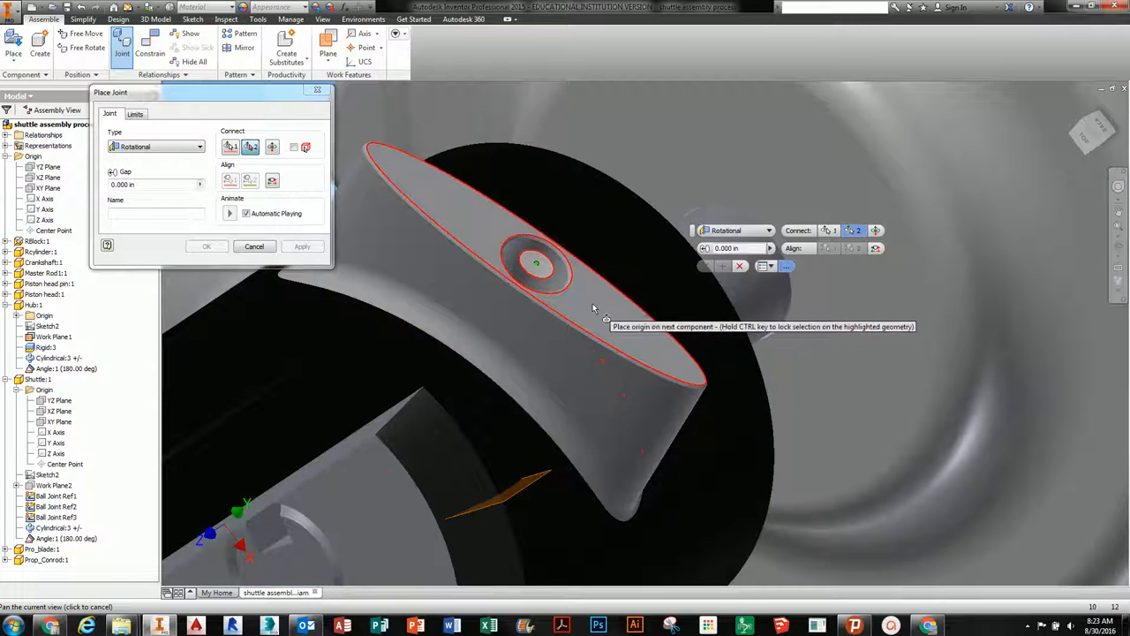
{"action": "left_click", "coordinate": [592, 303]}
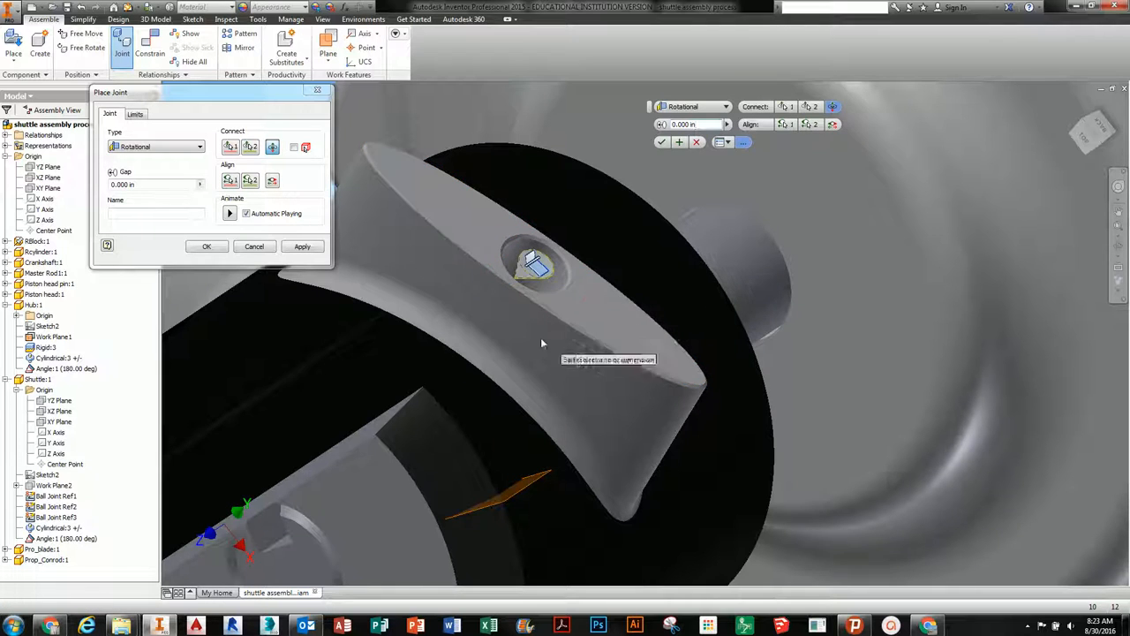
{"action": "scroll", "coordinate": [526, 351], "scroll_direction": "down", "scroll_amount": 4}
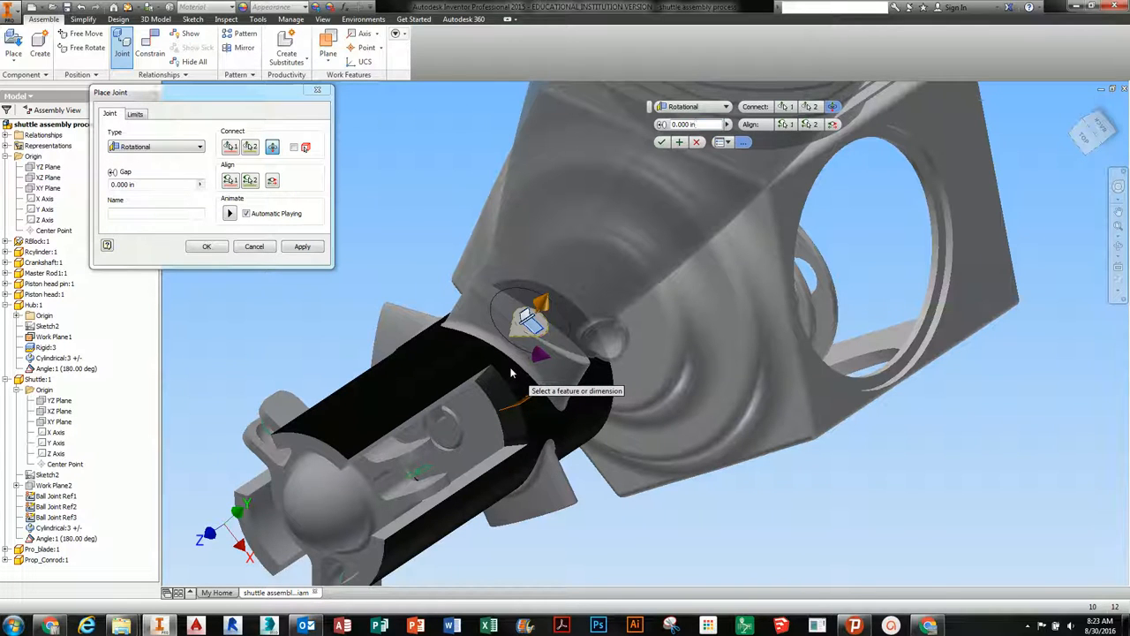
{"action": "left_click", "coordinate": [221, 248]}
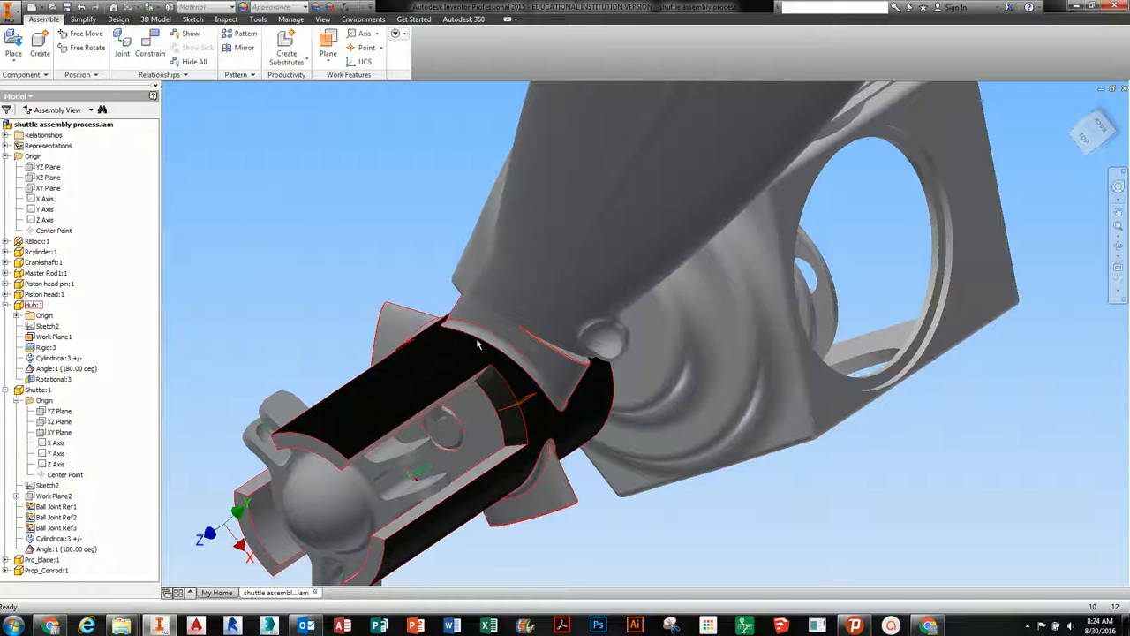
- Connect one ball end of the Prop_Conrod to the round socket on the Pro_blade's root with a Ball joint
{"action": "scroll", "coordinate": [477, 345], "scroll_direction": "down", "scroll_amount": 5}
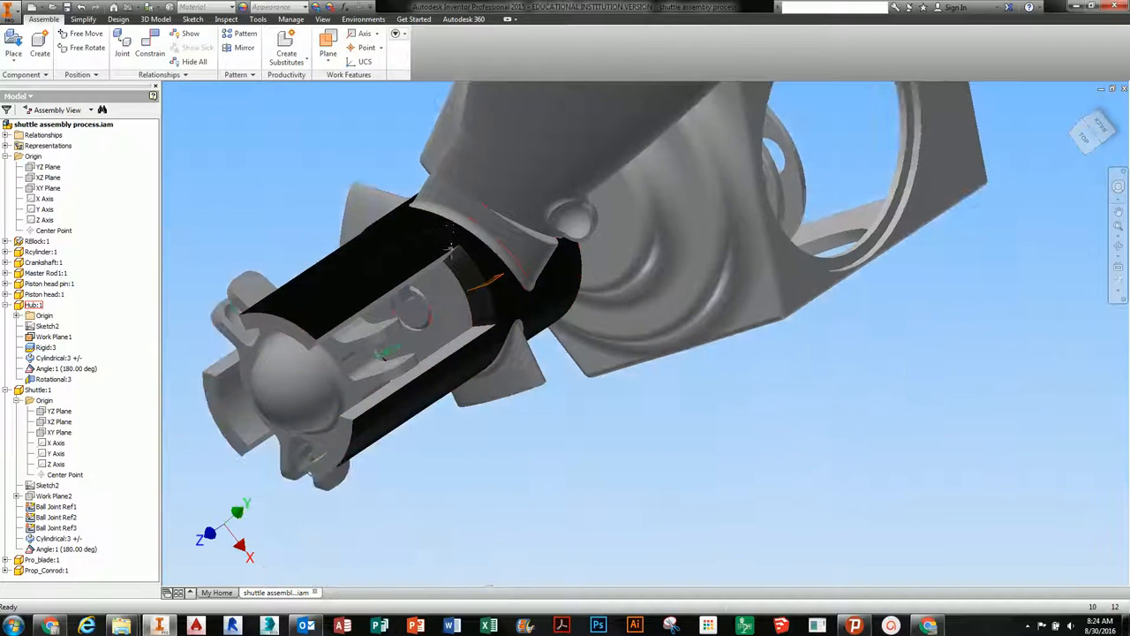
{"action": "scroll", "coordinate": [477, 345], "scroll_direction": "up", "scroll_amount": 2}
{"action": "middle_click_drag", "start_coordinate": [477, 345], "coordinate": [427, 203]}
{"action": "left_click", "coordinate": [122, 44]}
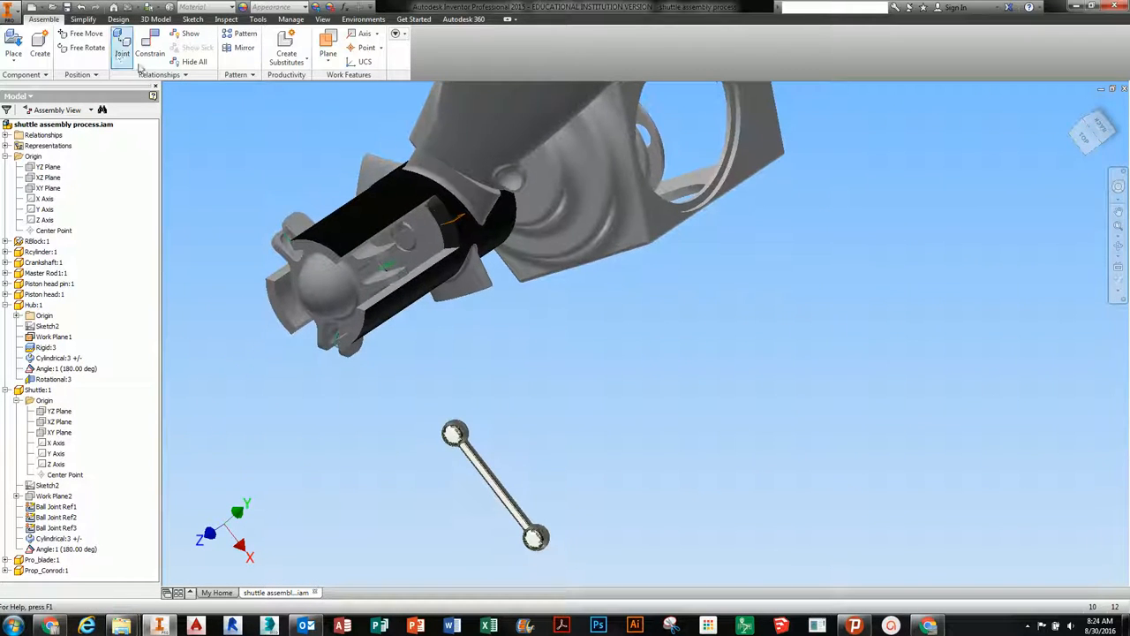
{"action": "left_click", "coordinate": [176, 146]}
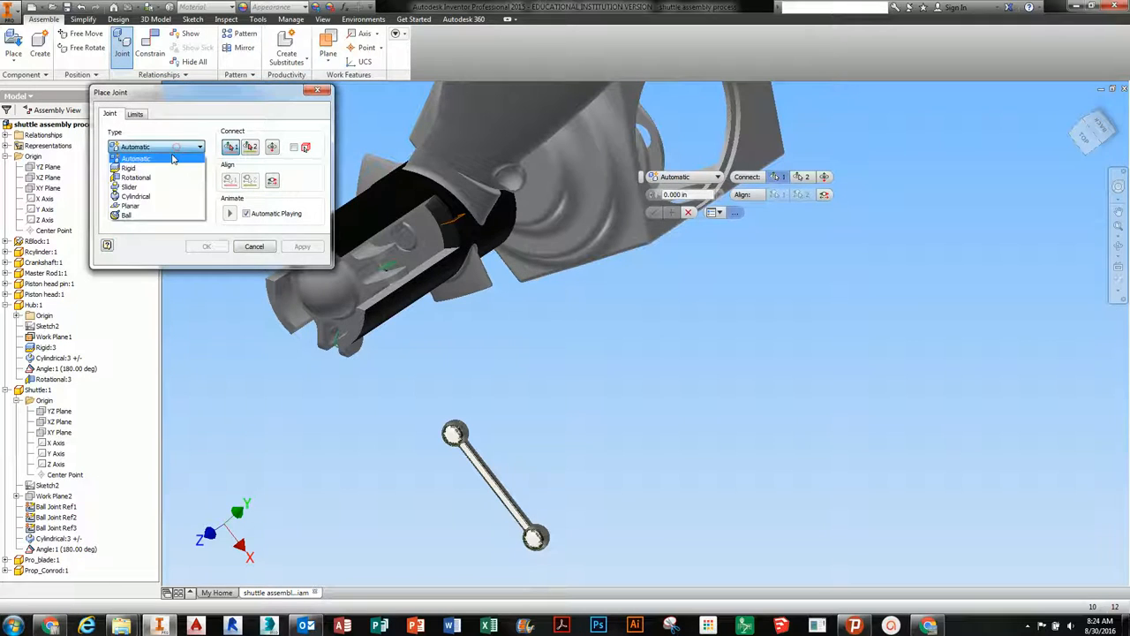
{"action": "left_click", "coordinate": [141, 216]}
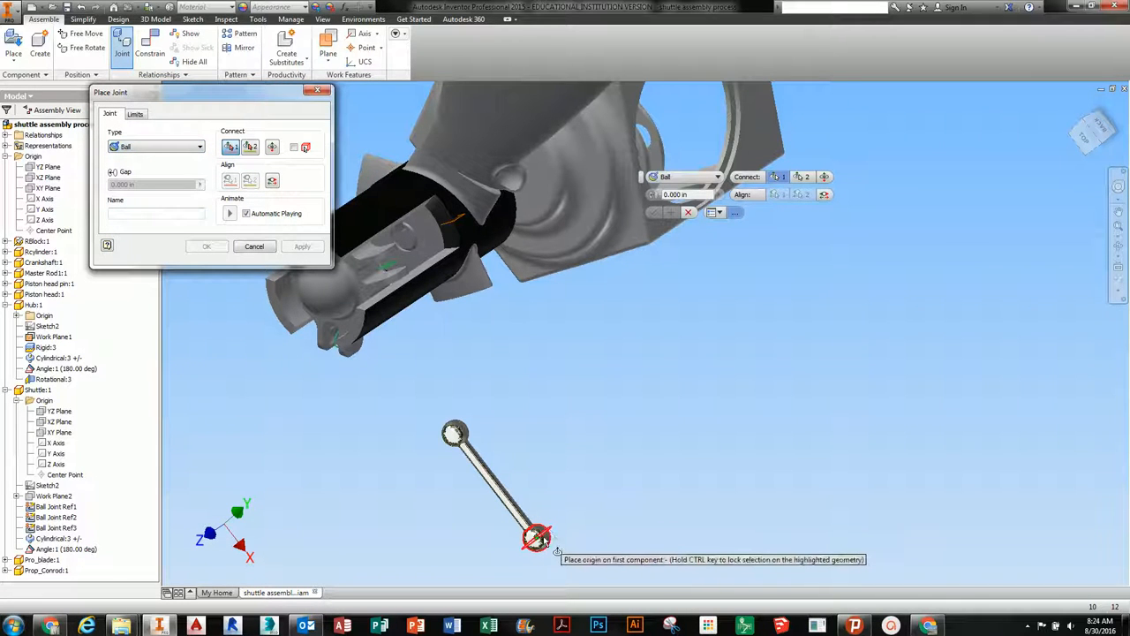
{"action": "scroll", "coordinate": [554, 551], "scroll_direction": "up", "scroll_amount": 2}
{"action": "scroll", "coordinate": [554, 551], "scroll_direction": "down", "scroll_amount": 2}
{"action": "scroll", "coordinate": [552, 553], "scroll_direction": "up", "scroll_amount": 2}
{"action": "left_click", "coordinate": [551, 553]}
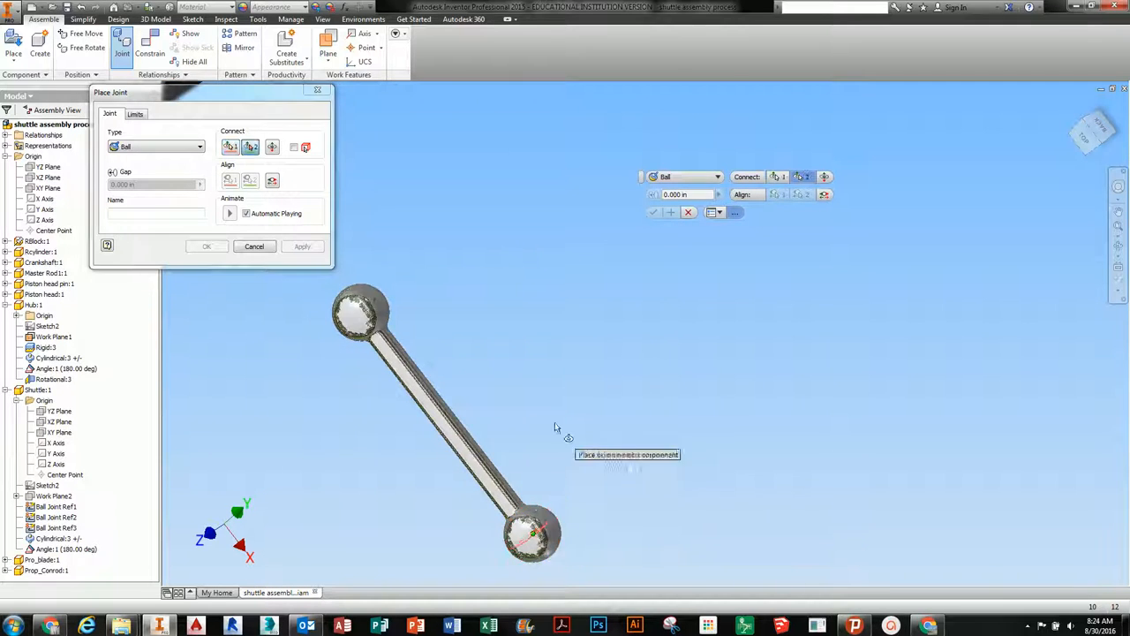
{"action": "scroll", "coordinate": [557, 431], "scroll_direction": "down", "scroll_amount": 5}
{"action": "middle_click_drag", "start_coordinate": [551, 395], "coordinate": [566, 449]}
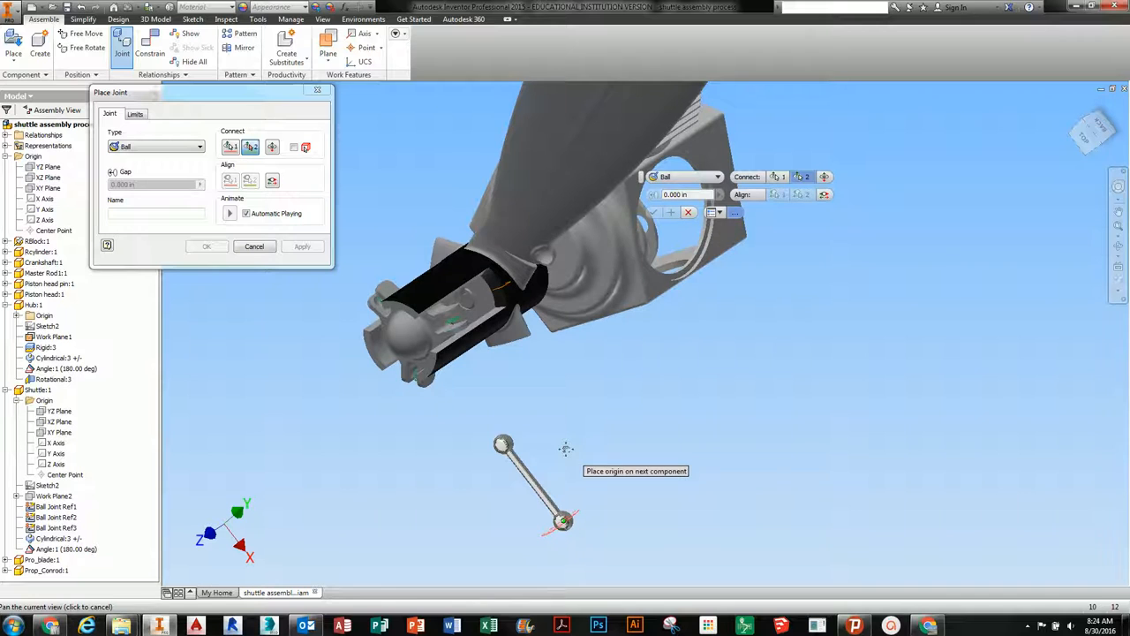
{"action": "scroll", "coordinate": [534, 278], "scroll_direction": "up", "scroll_amount": 5}
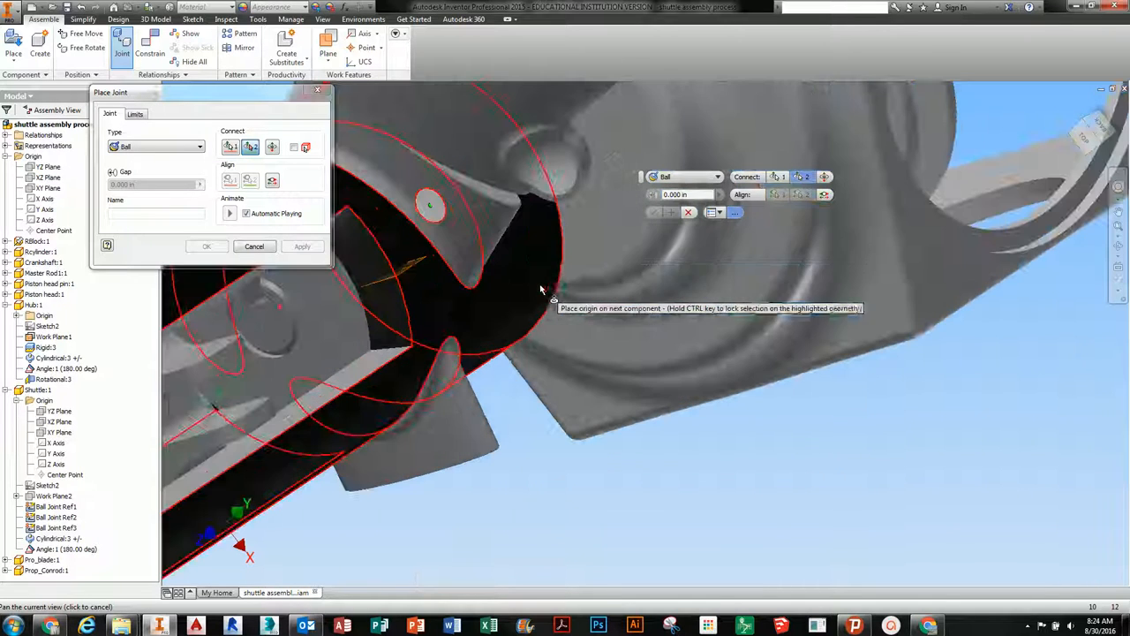
{"action": "left_click", "coordinate": [561, 181]}
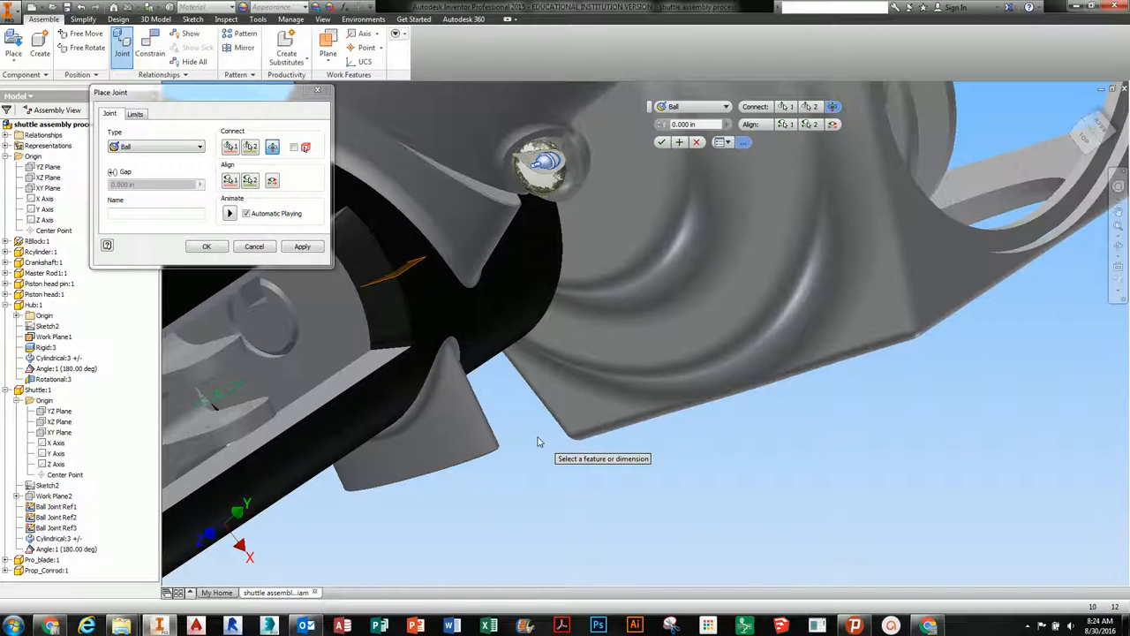
{"action": "middle_click_drag", "start_coordinate": [540, 442], "coordinate": [393, 345], "text": "shift"}
{"action": "left_click", "coordinate": [207, 248]}
- Swing the Prop_Conrod about the blade socket so its free ball end lies near the Shuttle's forked lug
{"action": "middle_click_drag", "start_coordinate": [529, 309], "coordinate": [715, 187], "text": "shift"}
{"action": "left_click_drag", "start_coordinate": [717, 159], "coordinate": [598, 488]}
{"action": "middle_click_drag", "start_coordinate": [621, 417], "coordinate": [512, 354]}
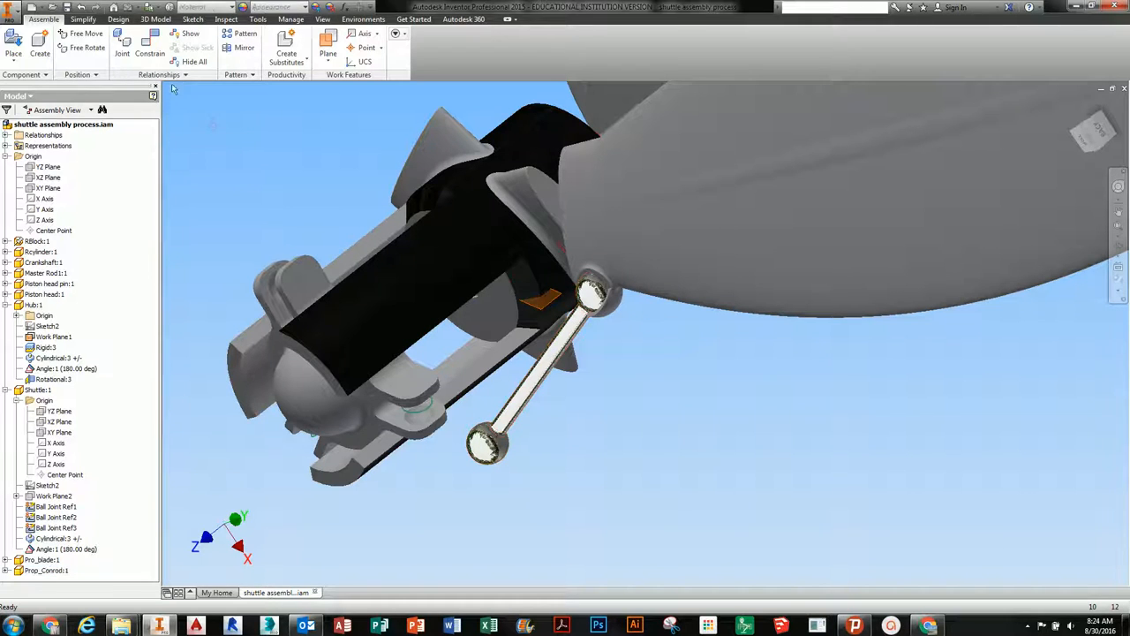
{"action": "left_click", "coordinate": [122, 44]}
{"action": "left_click_drag", "start_coordinate": [258, 97], "coordinate": [221, 103]}
{"action": "left_click", "coordinate": [144, 154]}
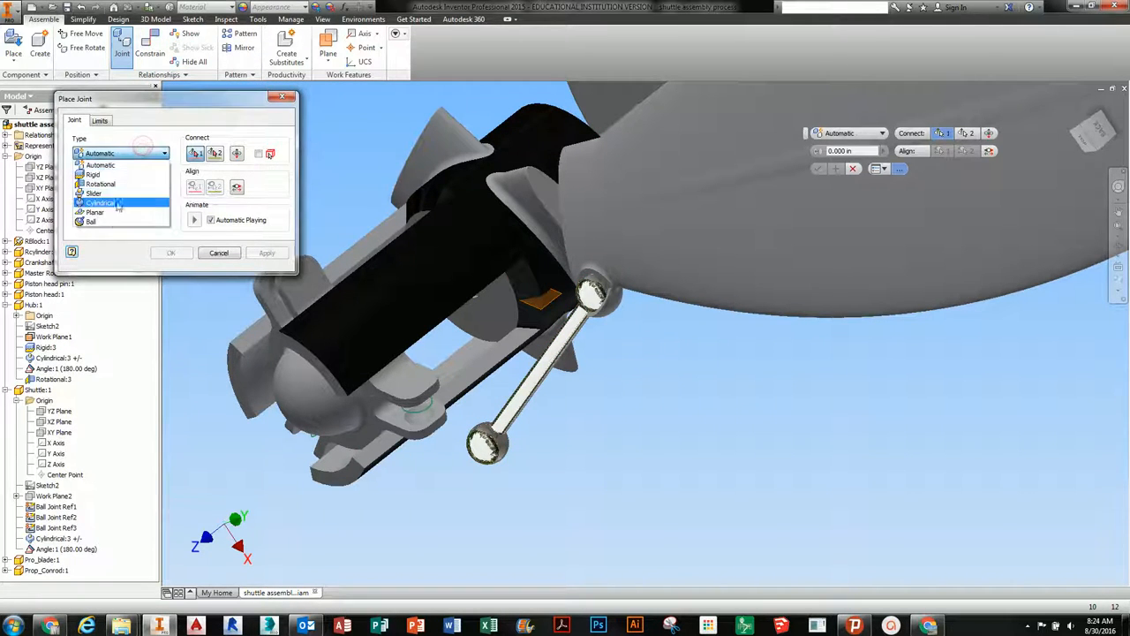
{"action": "left_click", "coordinate": [112, 223]}
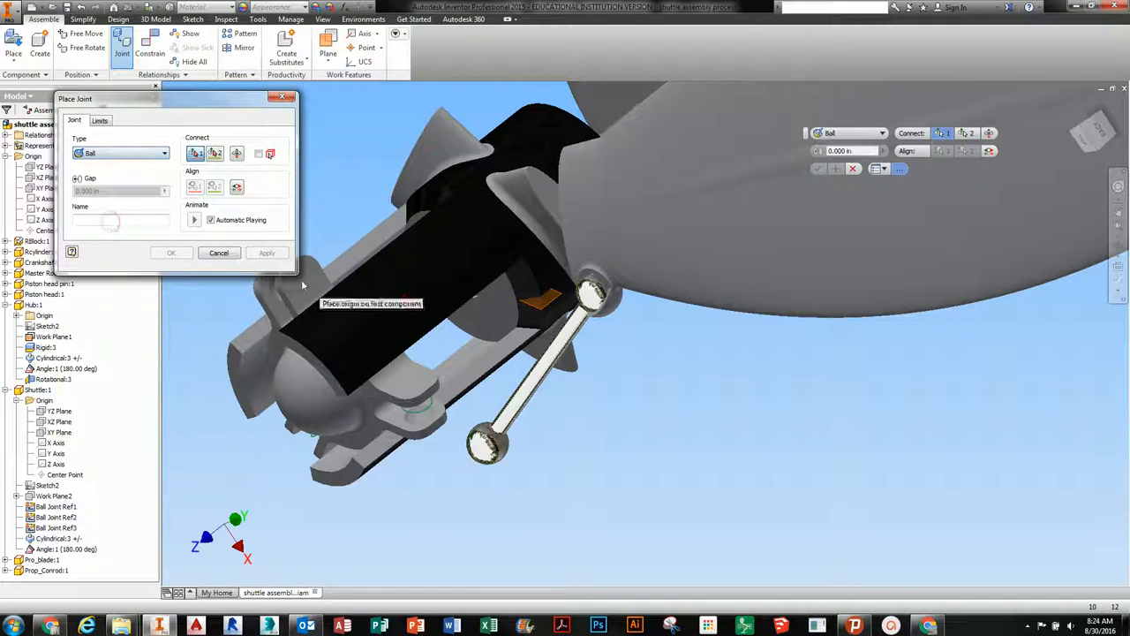
{"action": "left_click", "coordinate": [491, 448]}
{"action": "scroll", "coordinate": [420, 415], "scroll_direction": "down", "scroll_amount": 5}
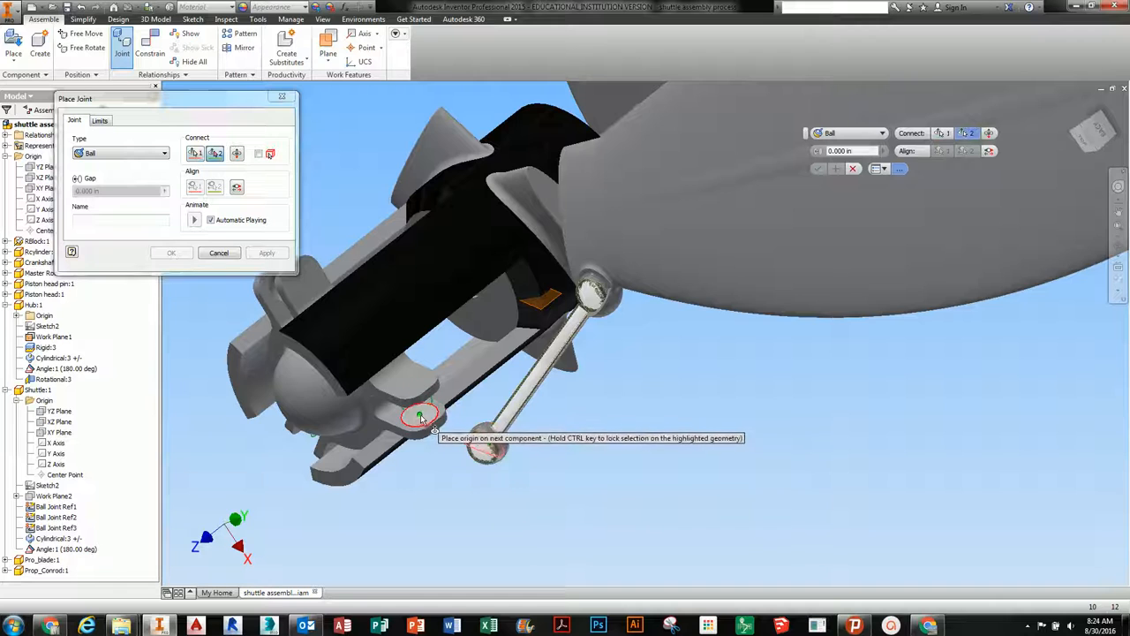
{"action": "middle_click_drag", "start_coordinate": [420, 415], "coordinate": [451, 358], "text": "shift"}
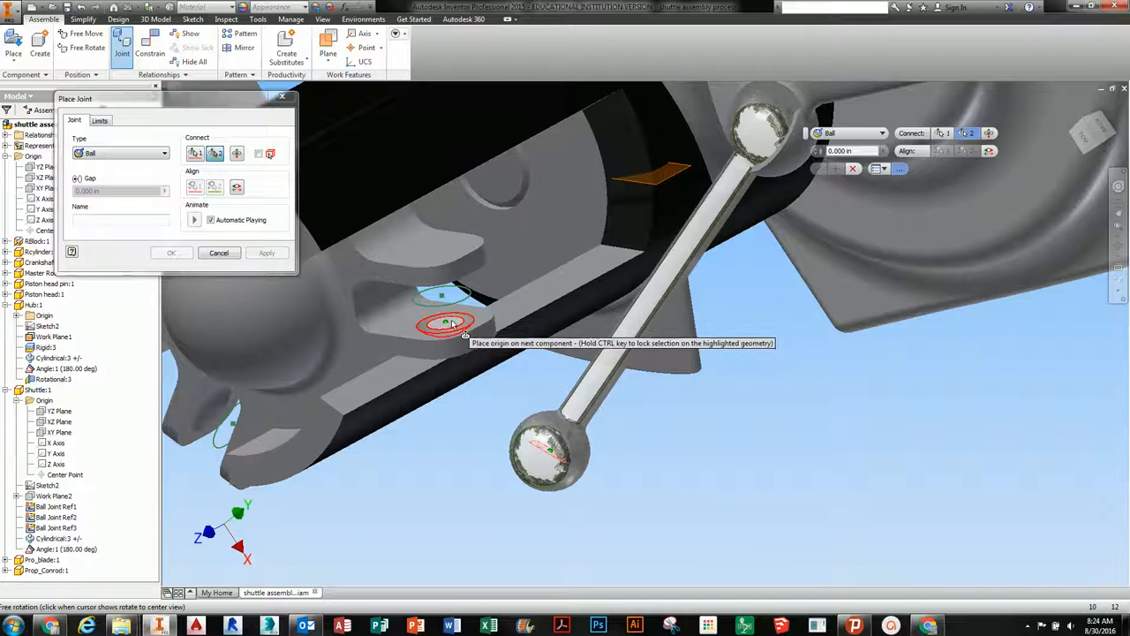
{"action": "left_click", "coordinate": [451, 318]}
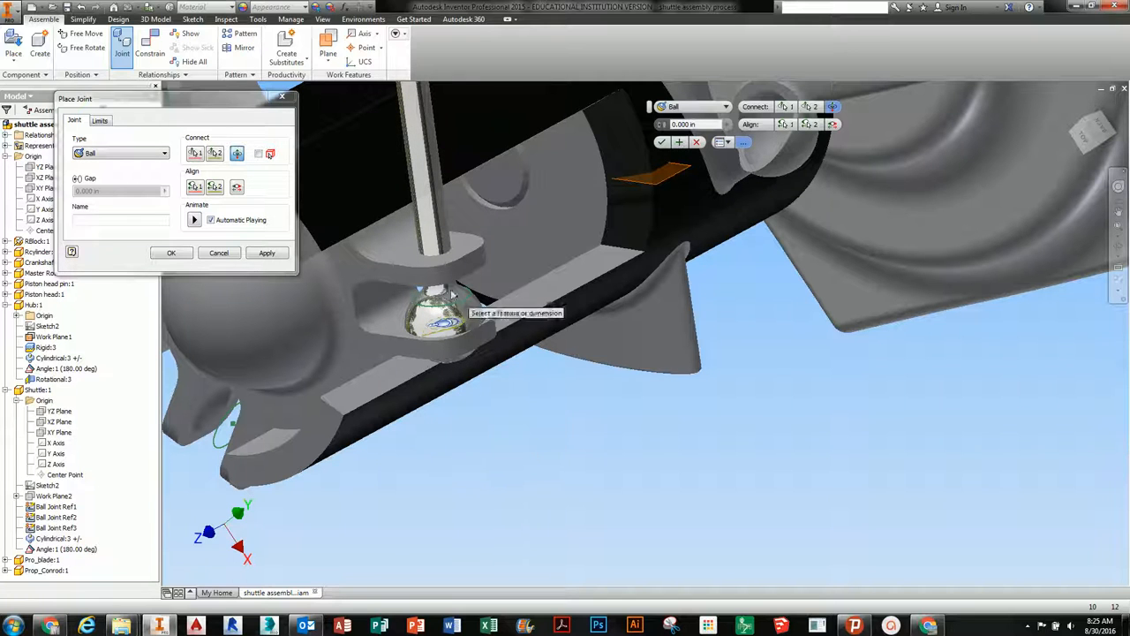
{"action": "left_click", "coordinate": [218, 253]}
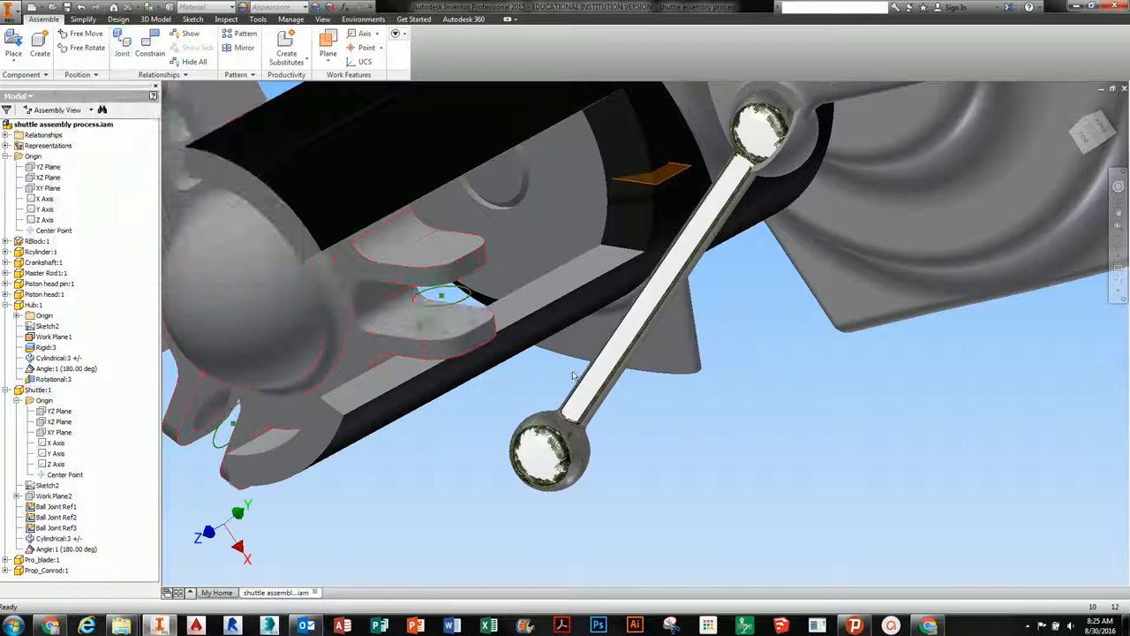
- Try a Ball joint from the Prop_Conrod's free ball end to the midpoint between the two inner fork faces of the Shuttle's lug
{"action": "left_click", "coordinate": [123, 54]}
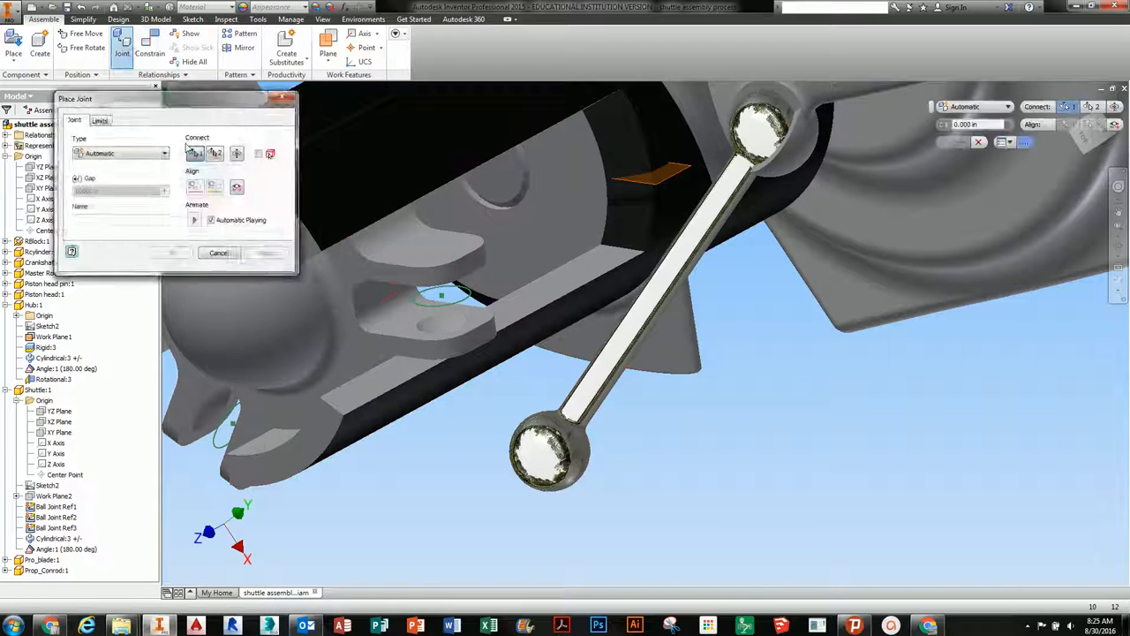
{"action": "left_click", "coordinate": [121, 154]}
{"action": "left_click", "coordinate": [107, 222]}
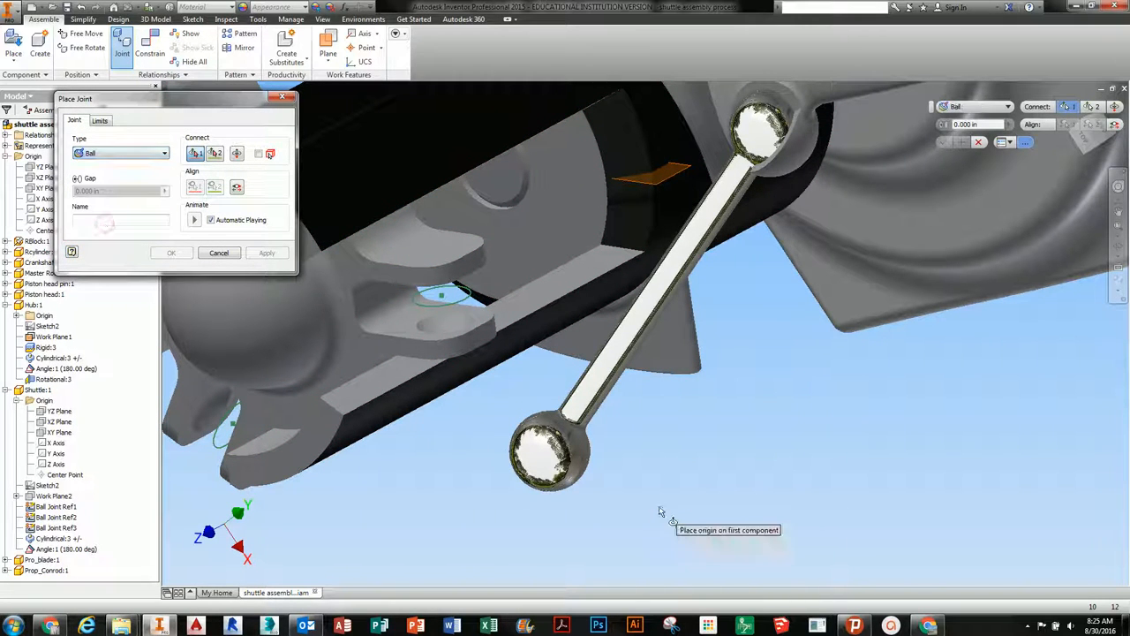
{"action": "left_click", "coordinate": [567, 463]}
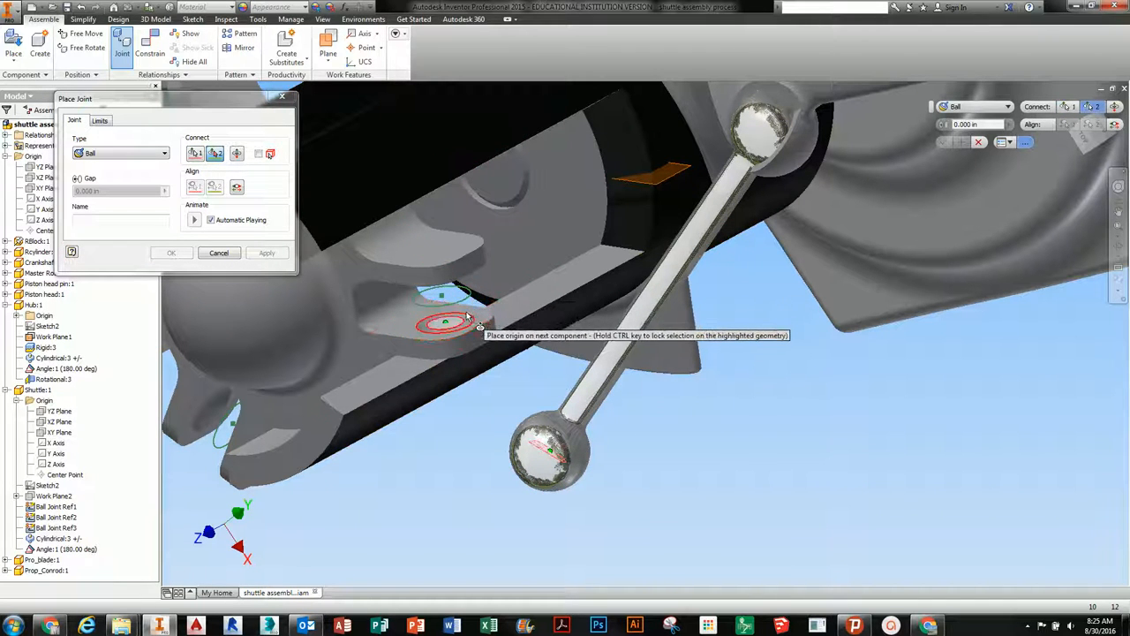
{"action": "middle_click_drag", "start_coordinate": [417, 302], "coordinate": [461, 312], "text": "shift"}
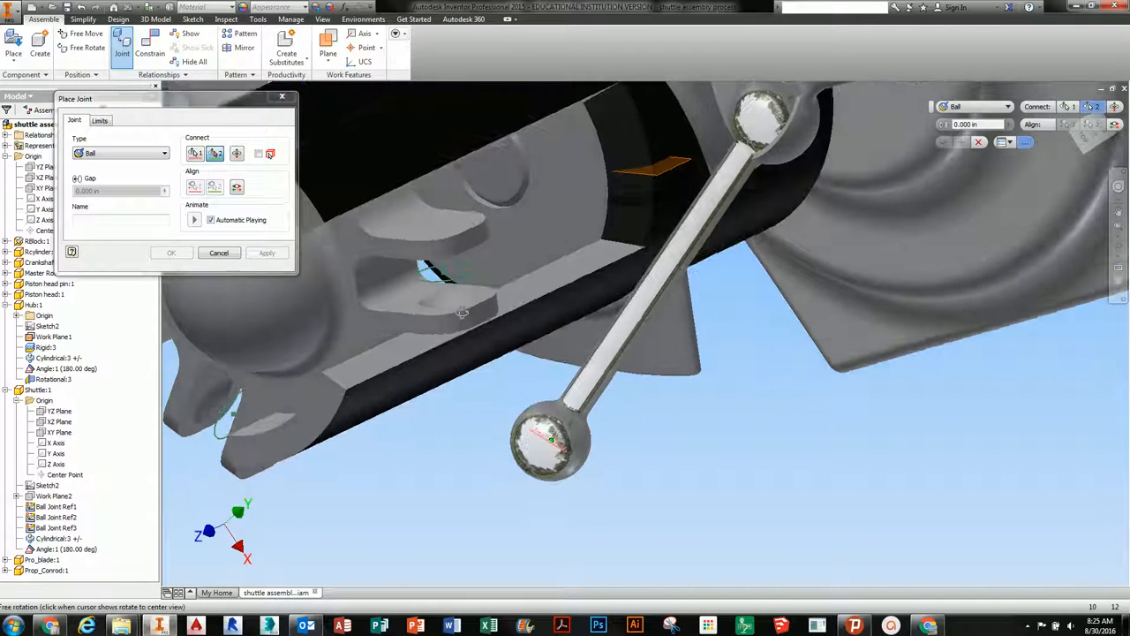
{"action": "right_click", "coordinate": [470, 458]}
{"action": "left_click", "coordinate": [475, 527]}
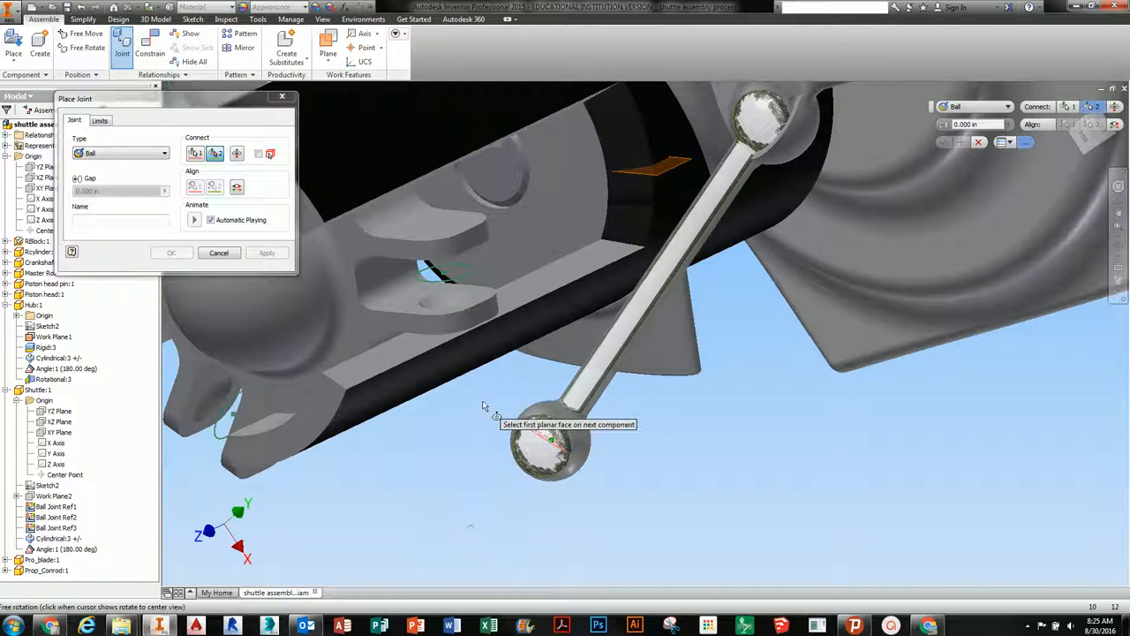
{"action": "left_click", "coordinate": [478, 307]}
{"action": "mouse_move", "coordinate": [478, 307]}
{"action": "middle_mouse_down", "text": "shift"}
{"action": "mouse_move", "coordinate": [474, 273]}
{"action": "mouse_move", "coordinate": [474, 318]}
{"action": "mouse_move", "coordinate": [477, 295]}
{"action": "middle_mouse_up", "text": "shift"}
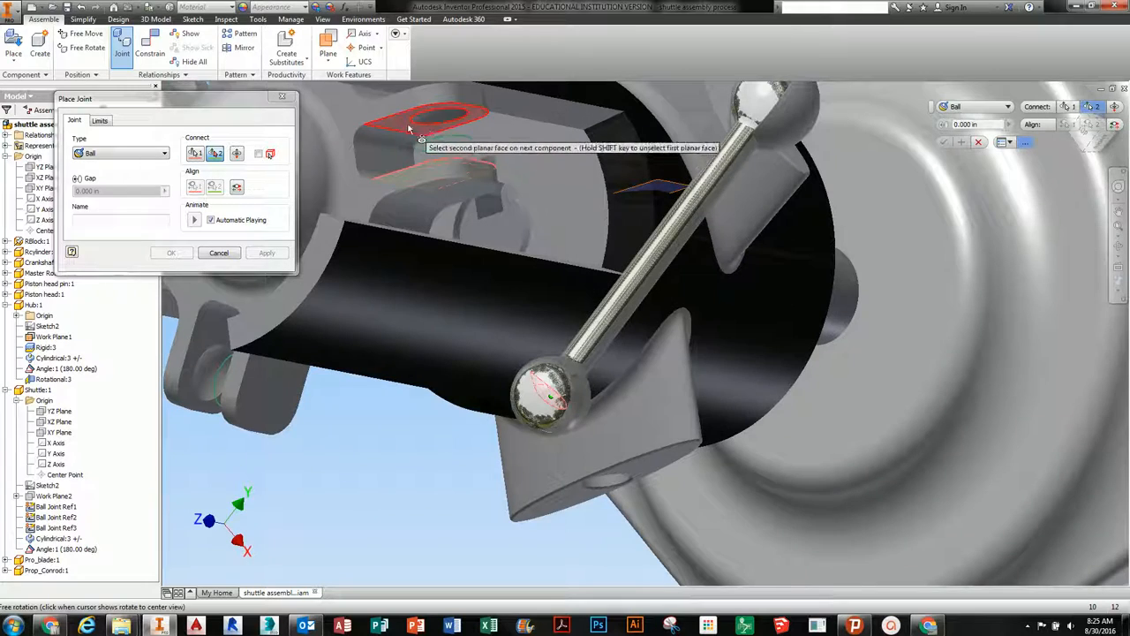
{"action": "middle_click_drag", "start_coordinate": [443, 137], "coordinate": [456, 176], "text": "shift"}
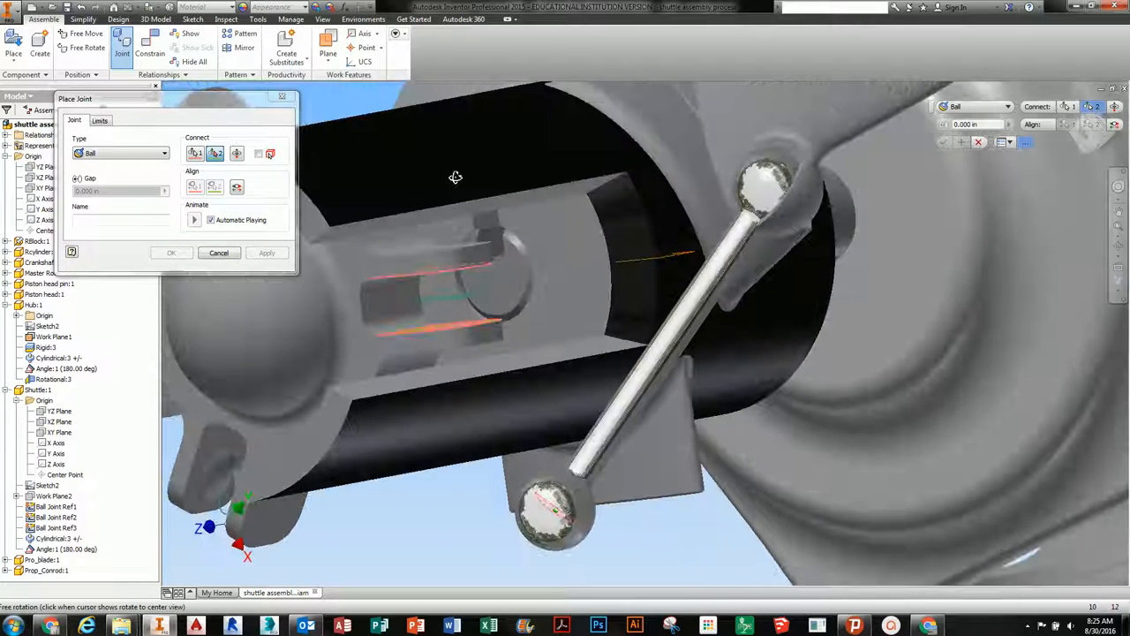
{"action": "middle_click_drag", "start_coordinate": [453, 324], "coordinate": [428, 388], "text": "shift"}
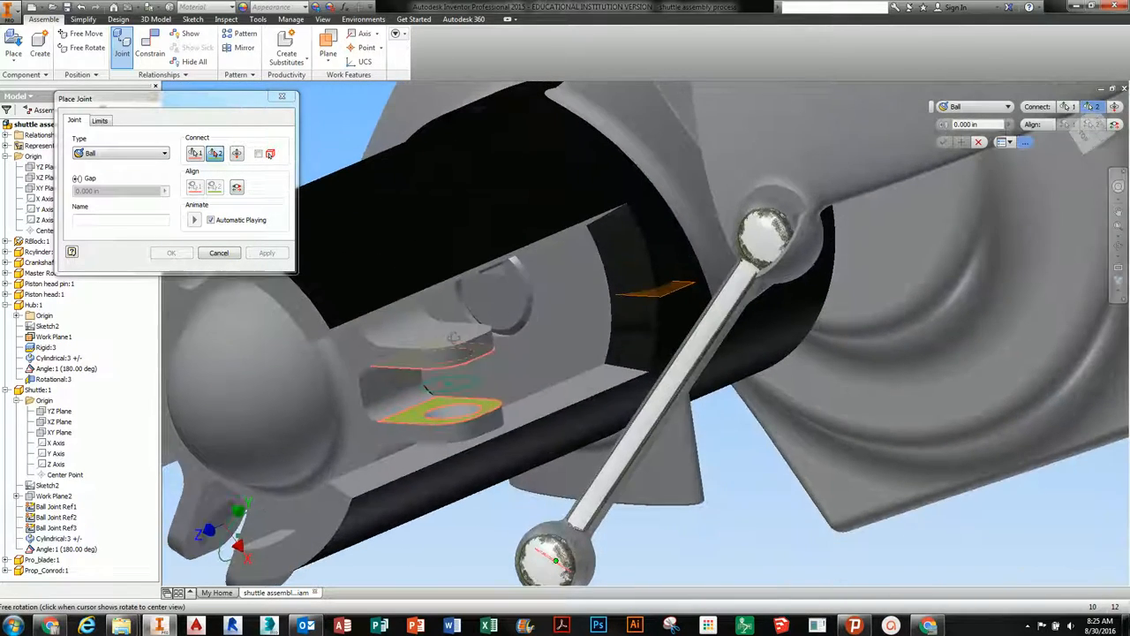
{"action": "left_click", "coordinate": [418, 418]}
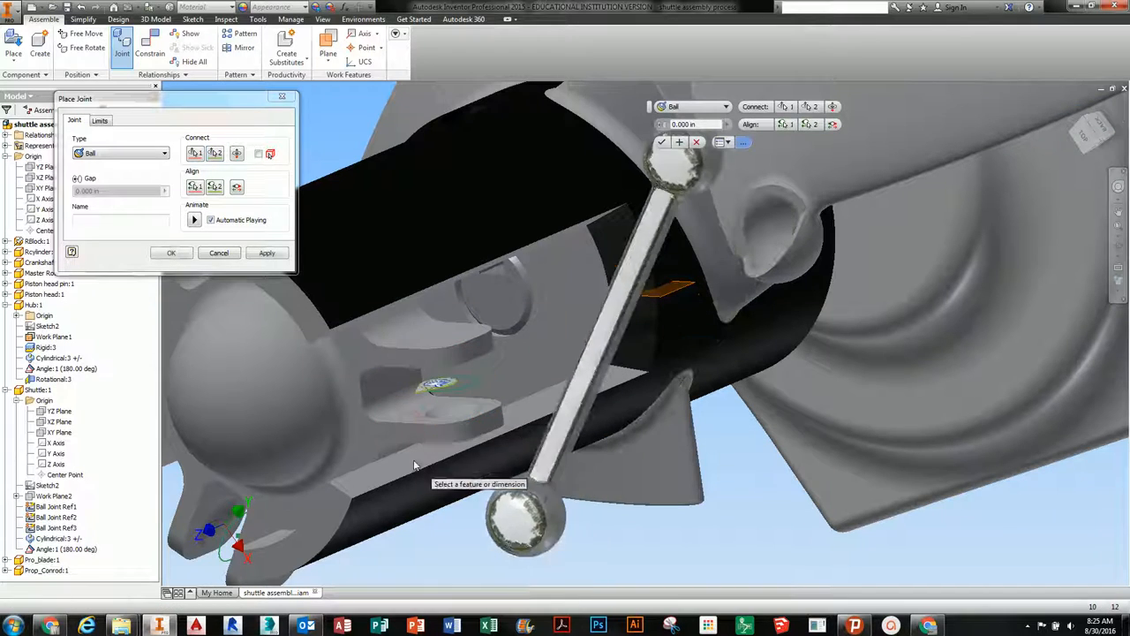
{"action": "middle_click_drag", "start_coordinate": [468, 420], "coordinate": [349, 357], "text": "shift"}
{"action": "left_click", "coordinate": [221, 254]}
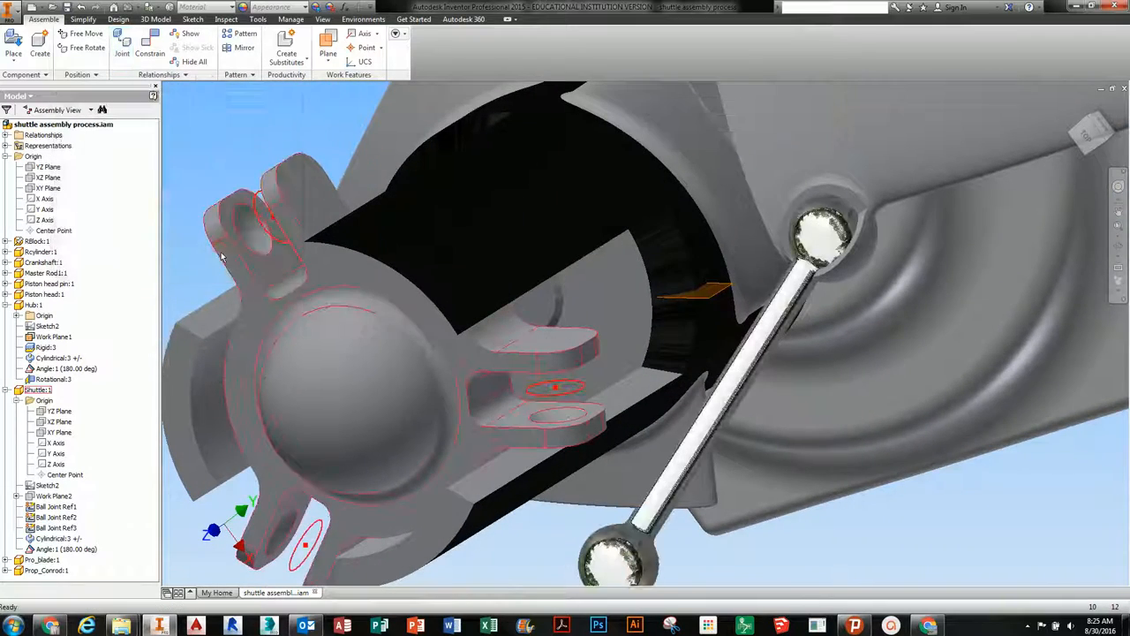
- Try a Ball joint between the Prop_Conrod's free ball end and the round recess in the upper arm of the Shuttle's forked lug
{"action": "middle_click_drag", "start_coordinate": [520, 433], "coordinate": [512, 369], "text": "shift"}
{"action": "left_click", "coordinate": [131, 56]}
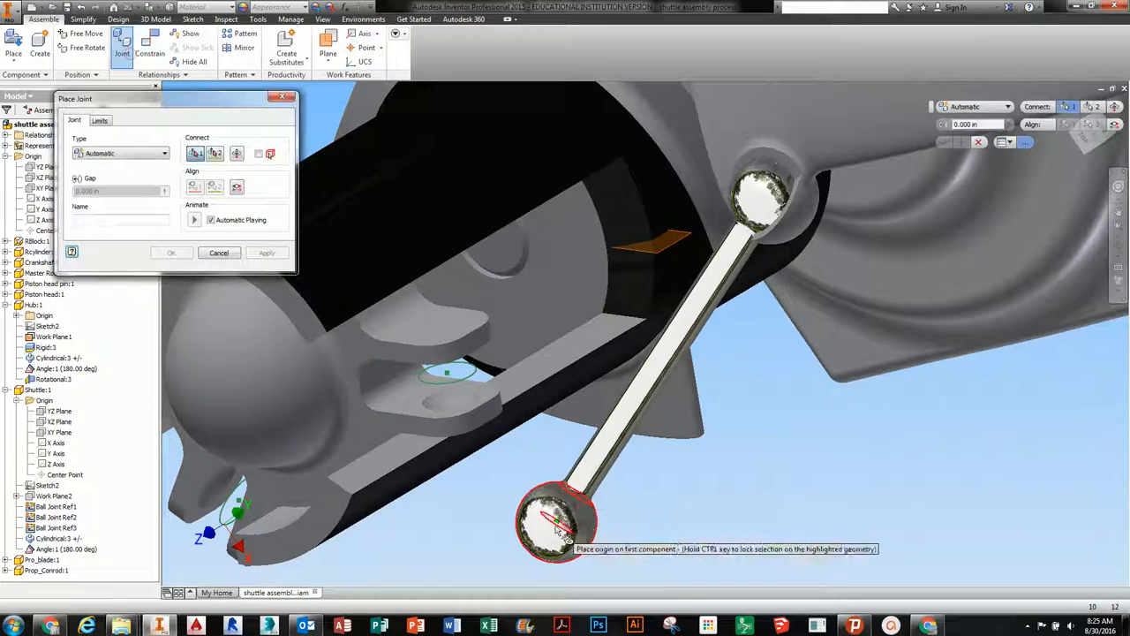
{"action": "left_click", "coordinate": [139, 156]}
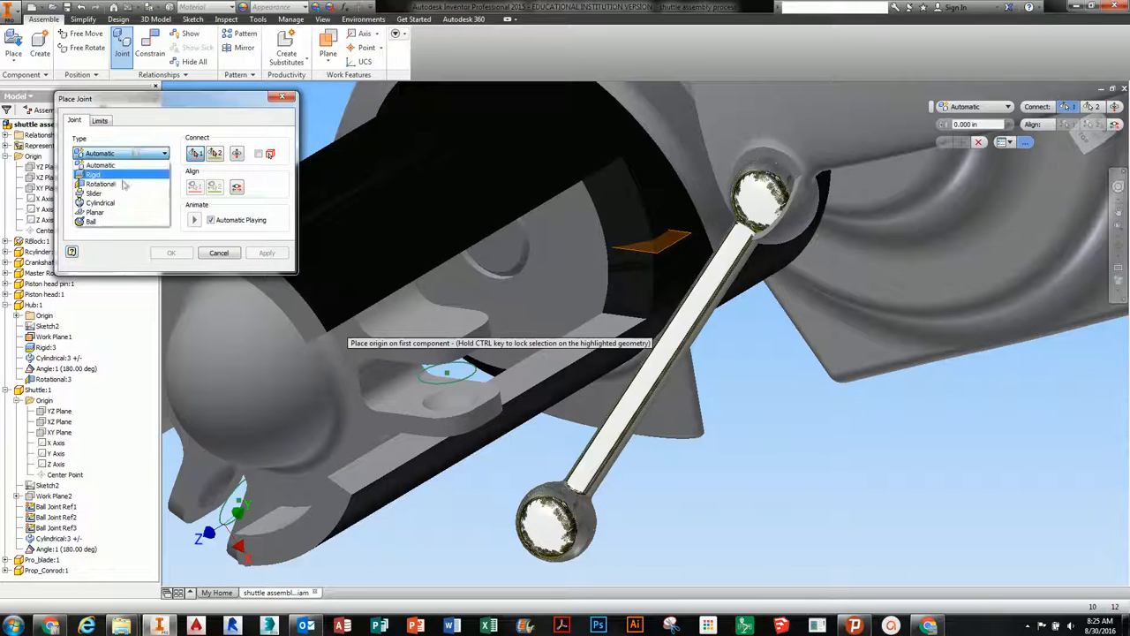
{"action": "left_click", "coordinate": [116, 222]}
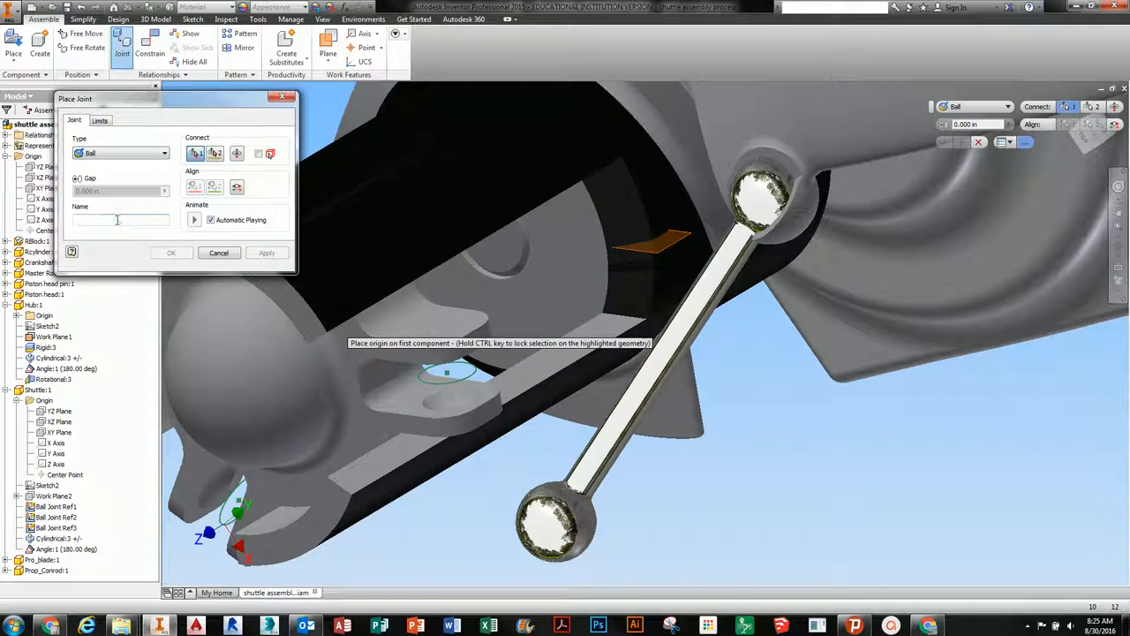
{"action": "left_click", "coordinate": [542, 514]}
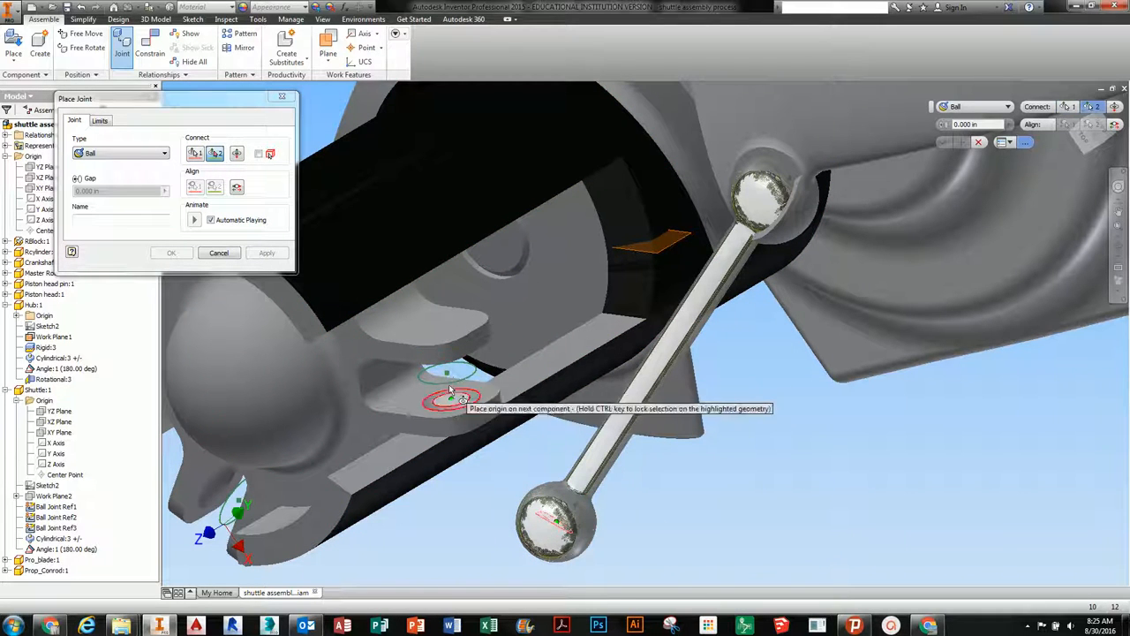
{"action": "scroll", "coordinate": [448, 376], "scroll_direction": "up", "scroll_amount": 3}
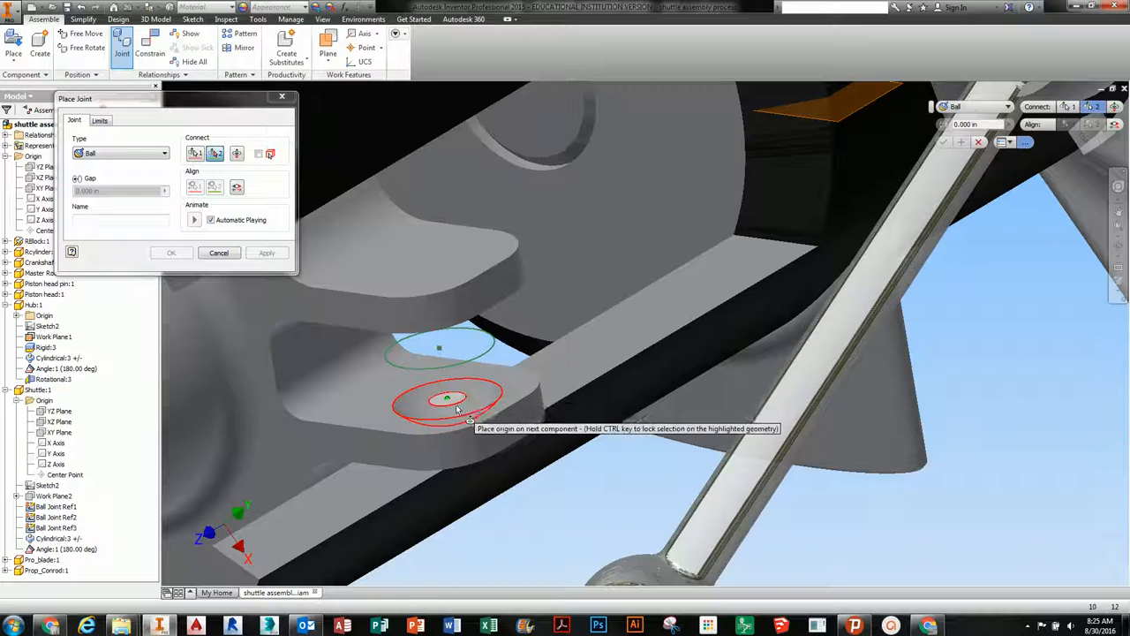
{"action": "middle_click_drag", "start_coordinate": [446, 392], "coordinate": [472, 381], "text": "shift"}
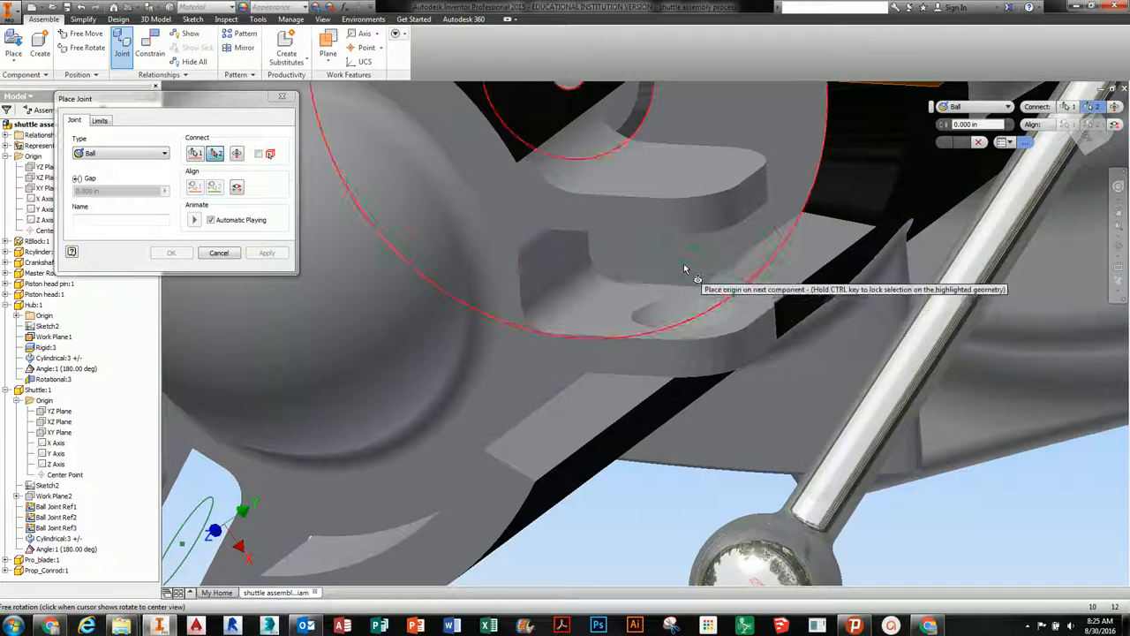
{"action": "middle_click_drag", "start_coordinate": [693, 309], "coordinate": [664, 250], "text": "shift"}
{"action": "middle_click_drag", "start_coordinate": [623, 197], "coordinate": [664, 456]}
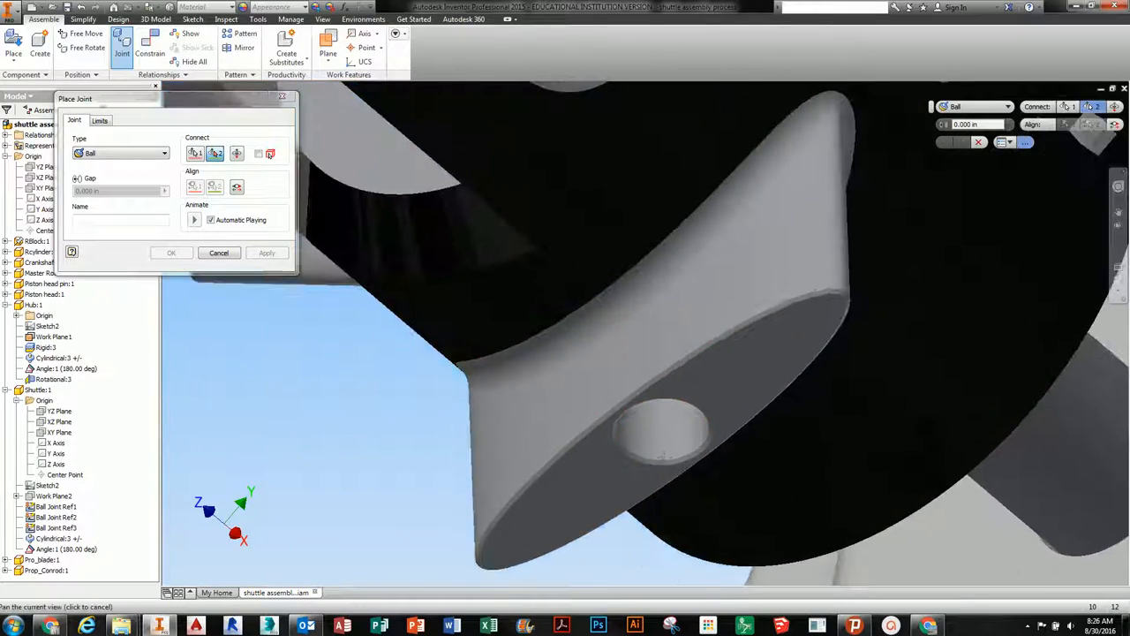
{"action": "scroll", "coordinate": [656, 399], "scroll_direction": "down", "scroll_amount": 4}
{"action": "middle_click_drag", "start_coordinate": [618, 216], "coordinate": [633, 408]}
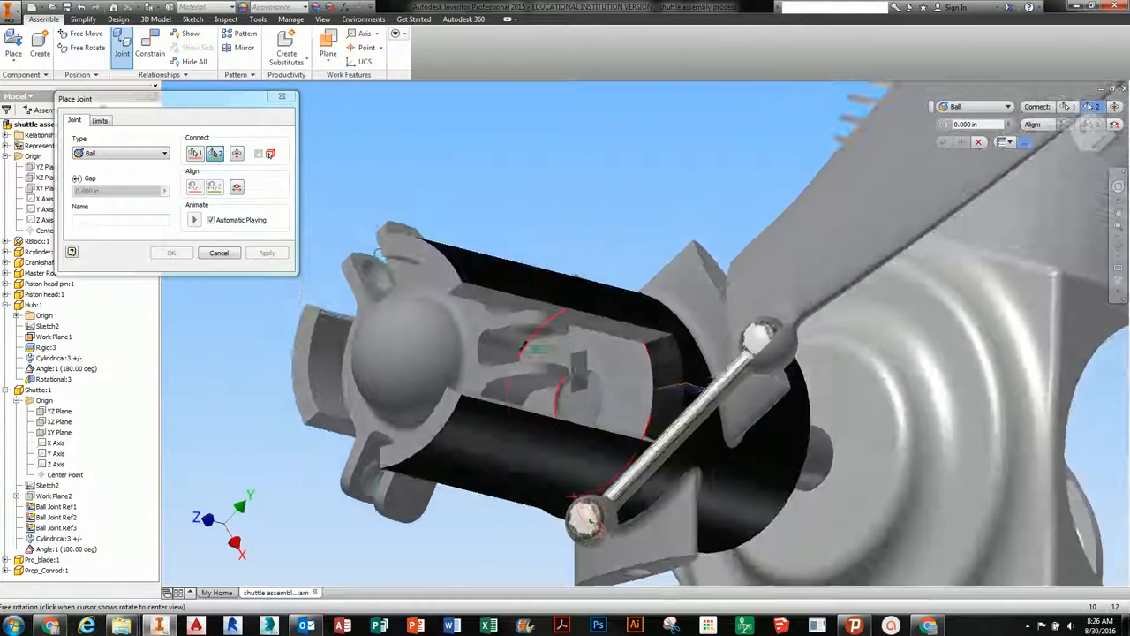
{"action": "scroll", "coordinate": [539, 330], "scroll_direction": "up", "scroll_amount": 5}
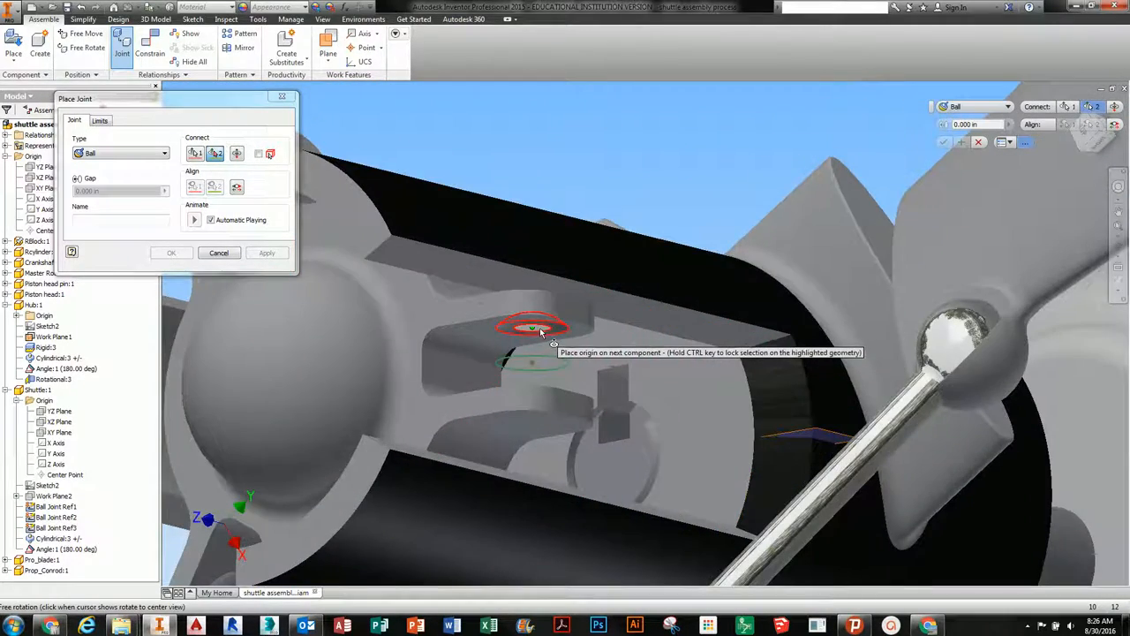
{"action": "scroll", "coordinate": [530, 327], "scroll_direction": "up", "scroll_amount": 3}
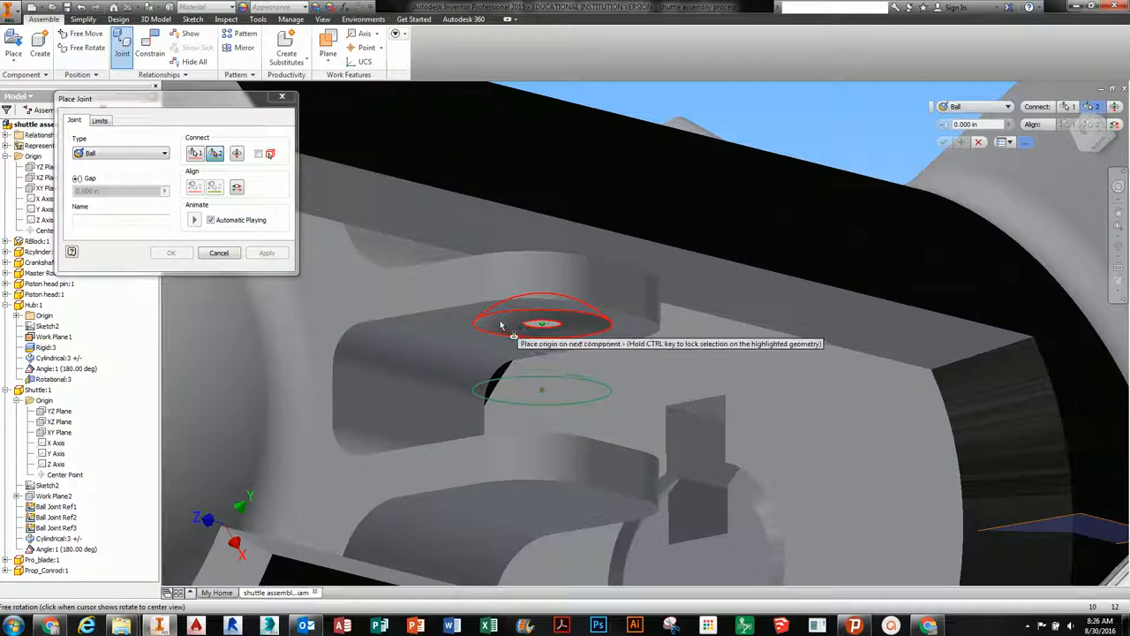
{"action": "left_click", "coordinate": [501, 327]}
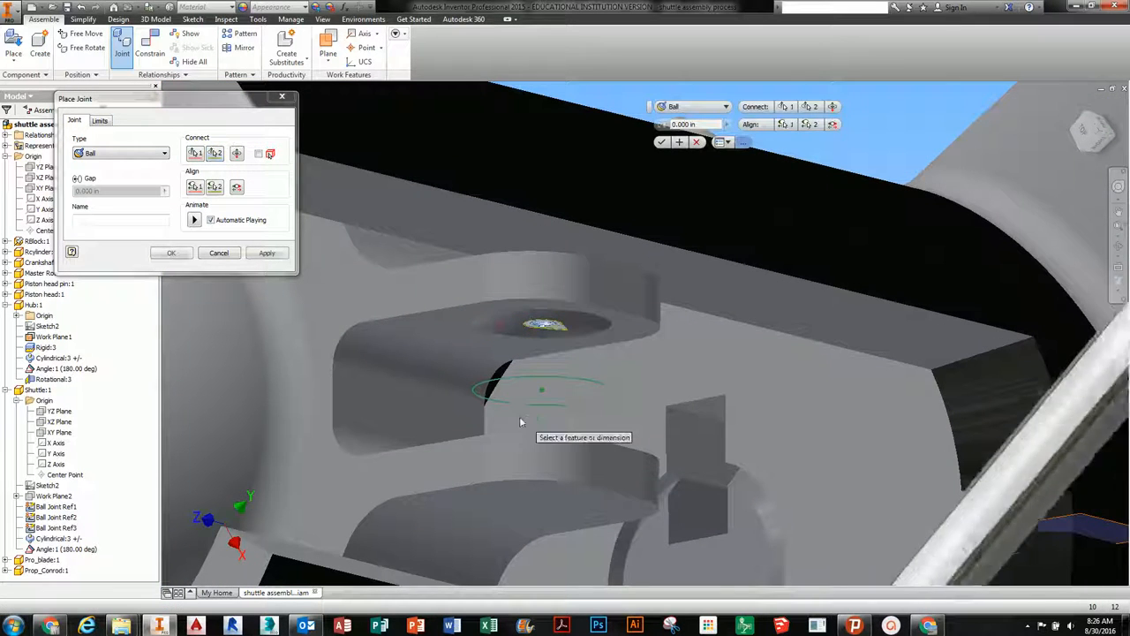
{"action": "middle_click_drag", "start_coordinate": [521, 414], "coordinate": [549, 389], "text": "shift"}
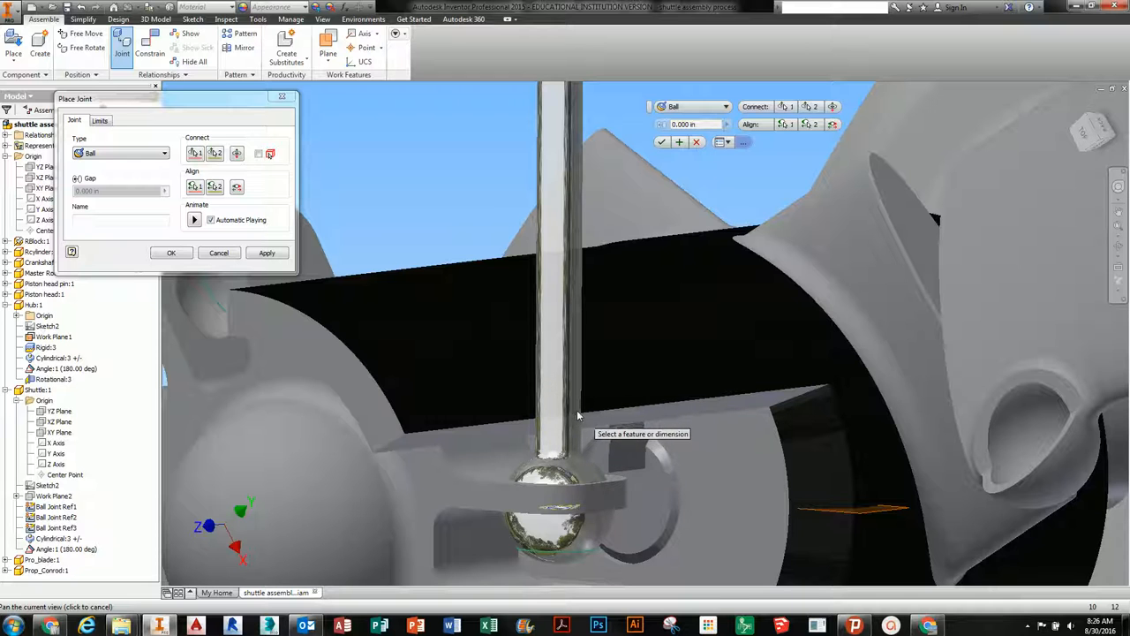
{"action": "middle_click_drag", "start_coordinate": [454, 321], "coordinate": [542, 302], "text": "shift"}
{"action": "scroll", "coordinate": [545, 344], "scroll_direction": "down", "scroll_amount": 3}
{"action": "left_click", "coordinate": [219, 252]}
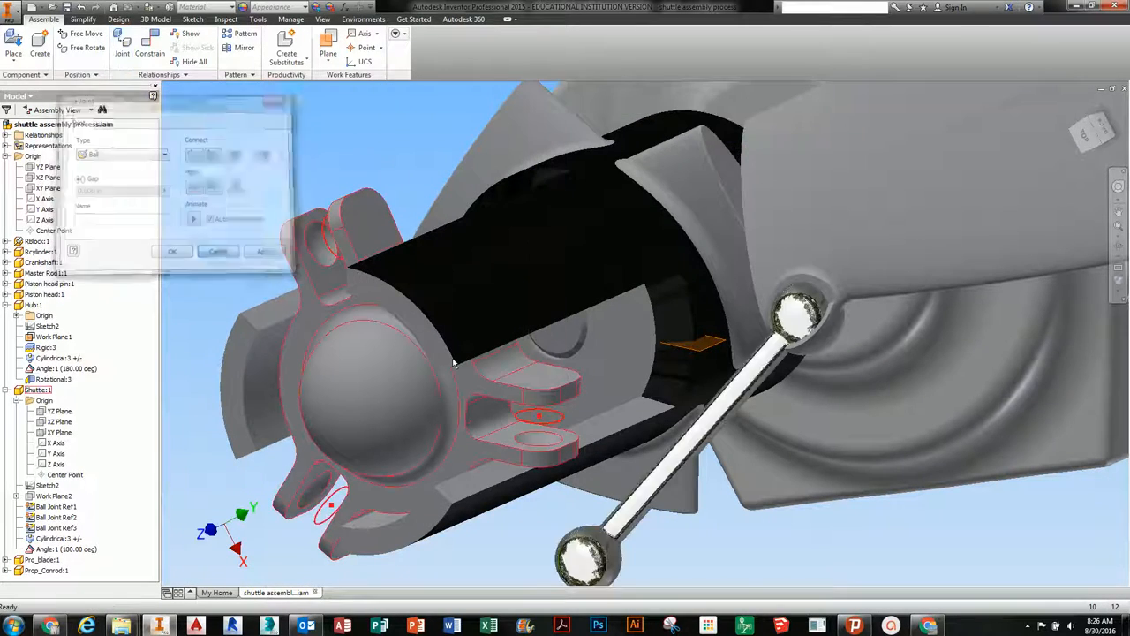
- Join the Prop_Conrod's free ball end to the Shuttle's forked lug as a trial, and undo that joint
{"action": "left_click", "coordinate": [122, 48]}
{"action": "middle_click_drag", "start_coordinate": [480, 428], "coordinate": [466, 344]}
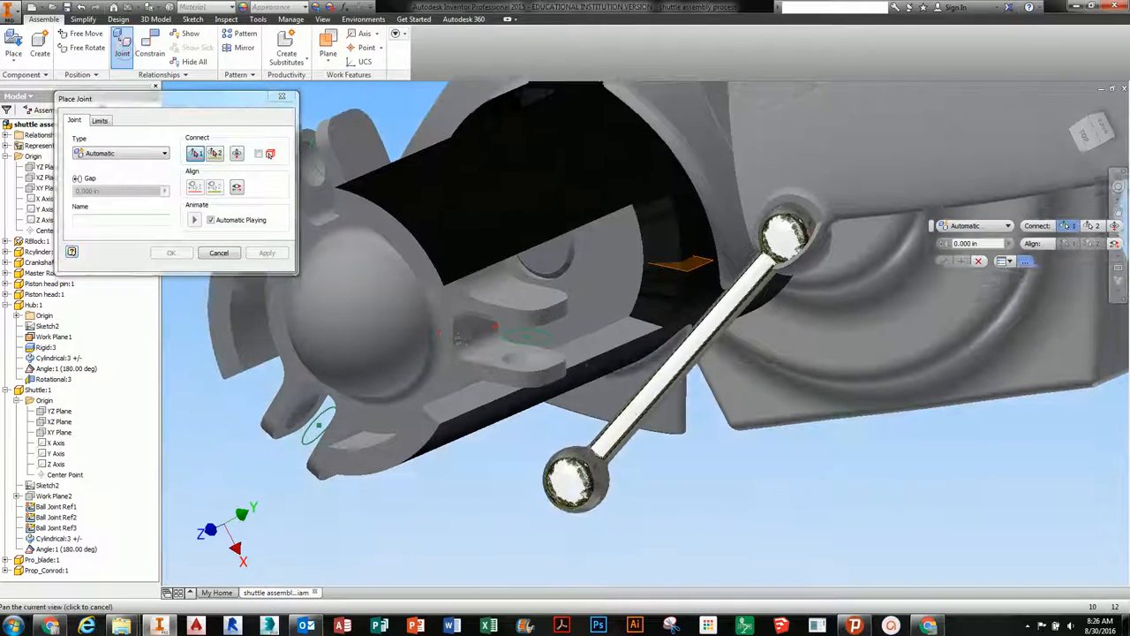
{"action": "middle_click_drag", "start_coordinate": [599, 497], "coordinate": [561, 497], "text": "shift"}
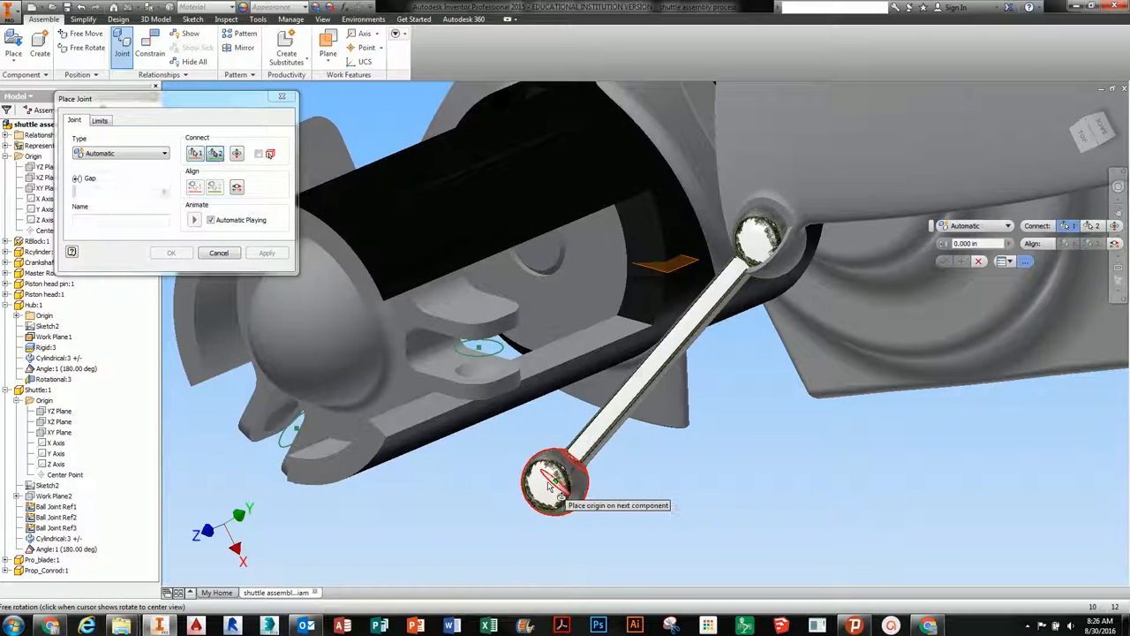
{"action": "left_click", "coordinate": [218, 253]}
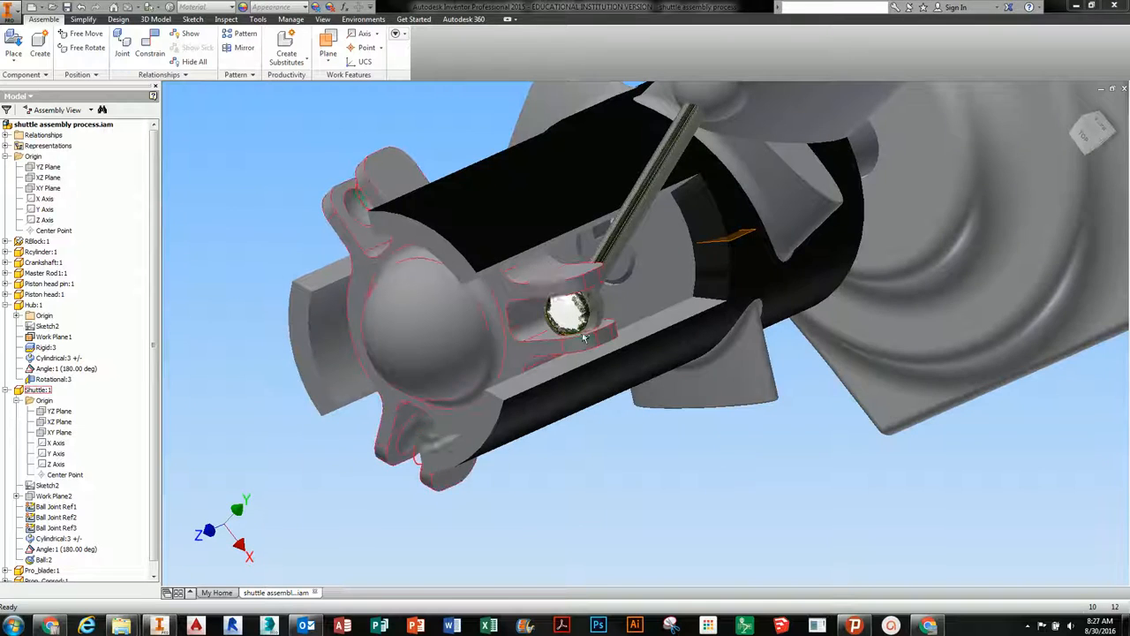
{"action": "middle_click_drag", "start_coordinate": [583, 338], "coordinate": [610, 364], "text": "shift"}
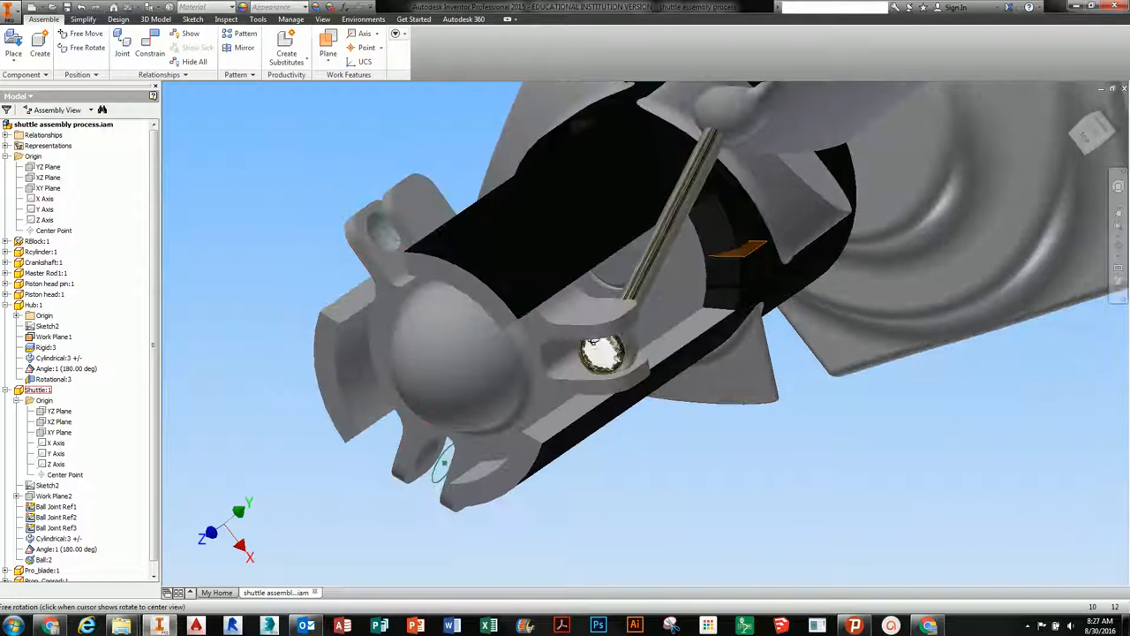
{"action": "left_click", "coordinate": [79, 7]}
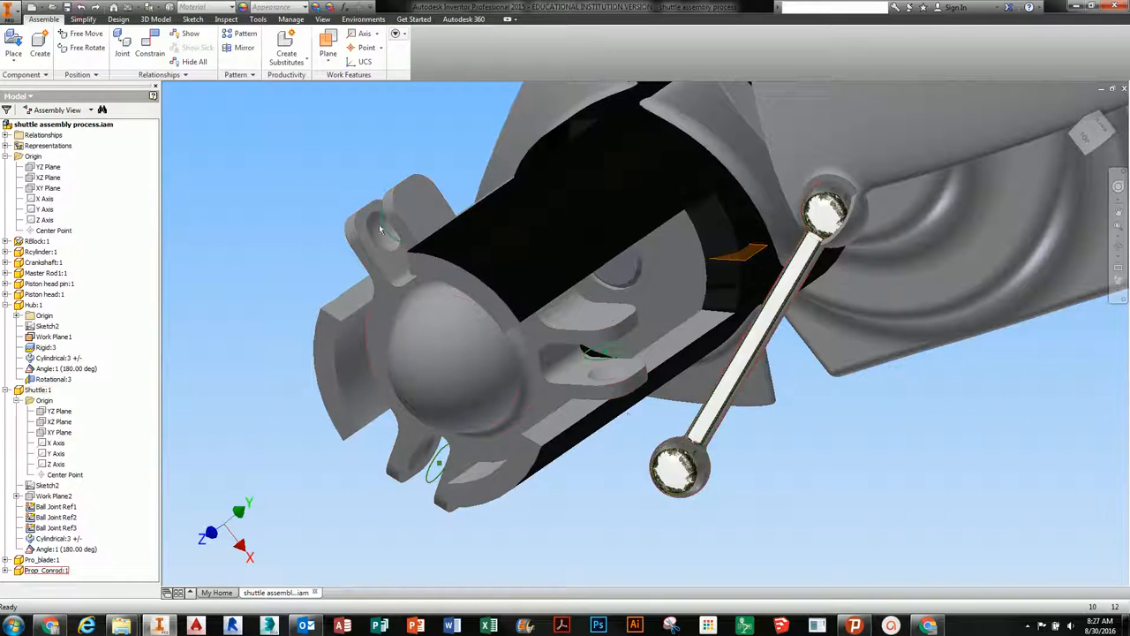
- Connect the Prop_Conrod's free ball end to the round recess in the lower arm of the Shuttle's forked lug with a flipped Ball joint
{"action": "left_click", "coordinate": [123, 41]}
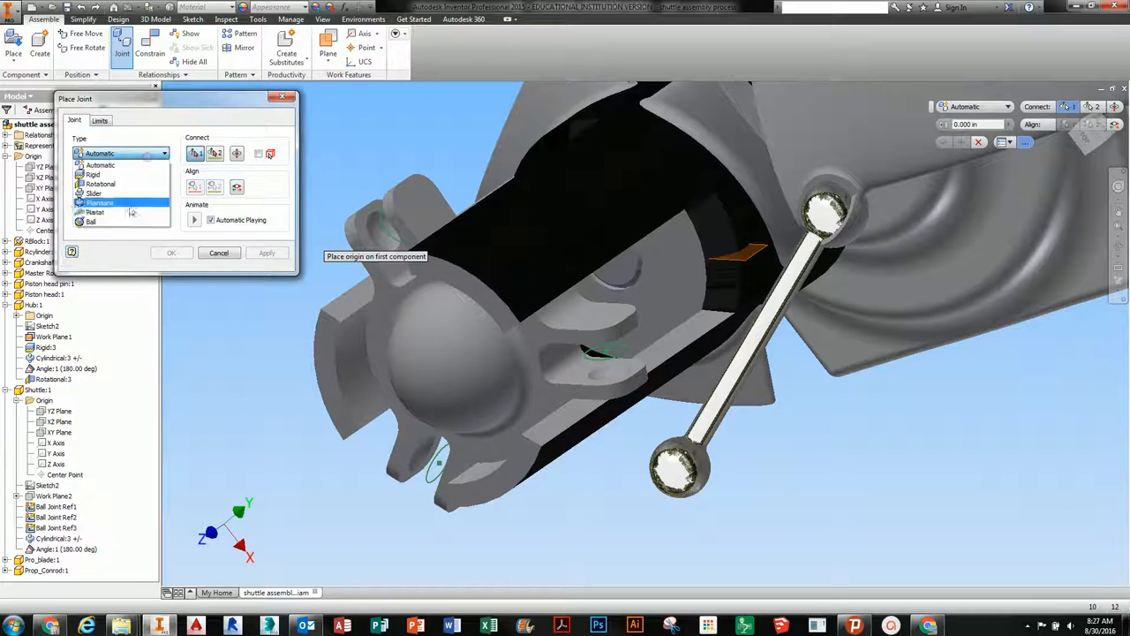
{"action": "left_click", "coordinate": [123, 222]}
{"action": "left_click", "coordinate": [674, 460]}
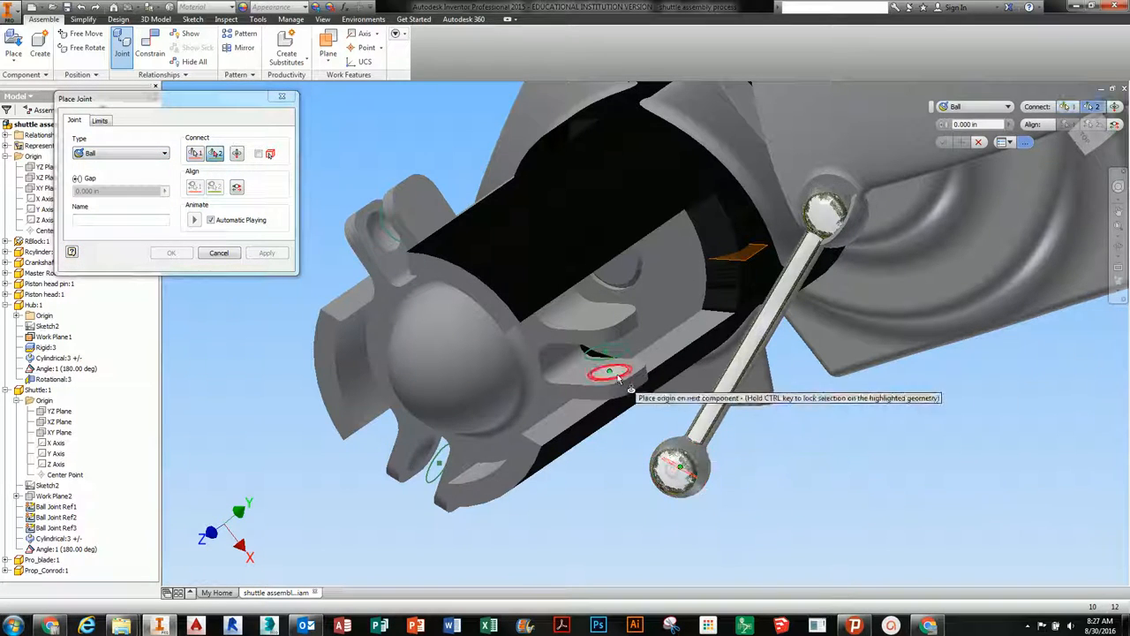
{"action": "scroll", "coordinate": [606, 371], "scroll_direction": "down", "scroll_amount": 5}
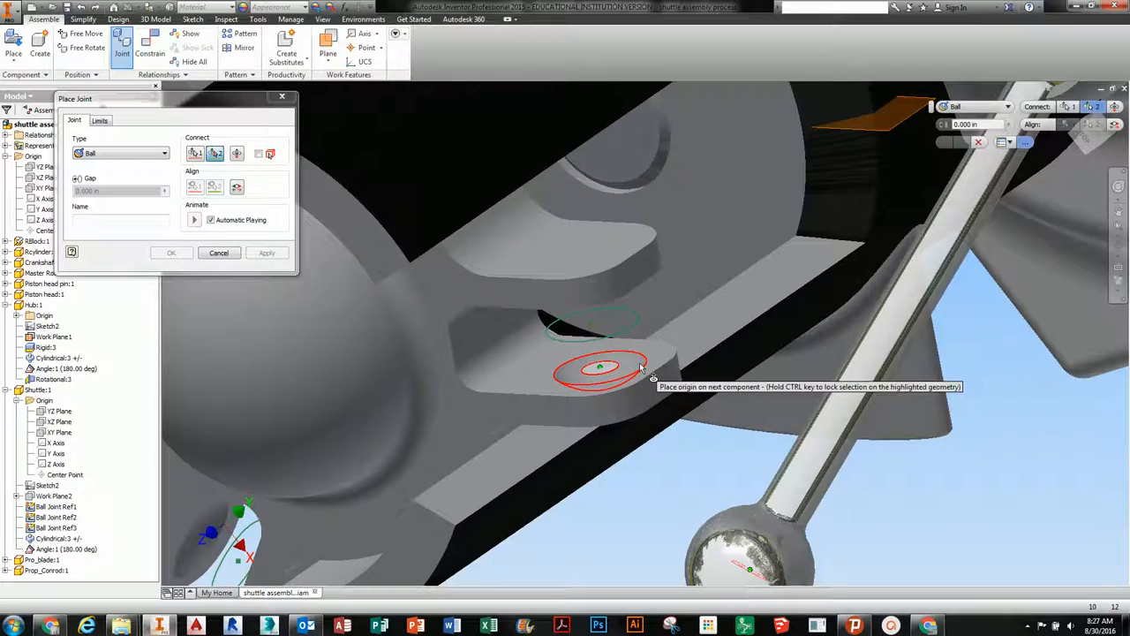
{"action": "left_click", "coordinate": [642, 366]}
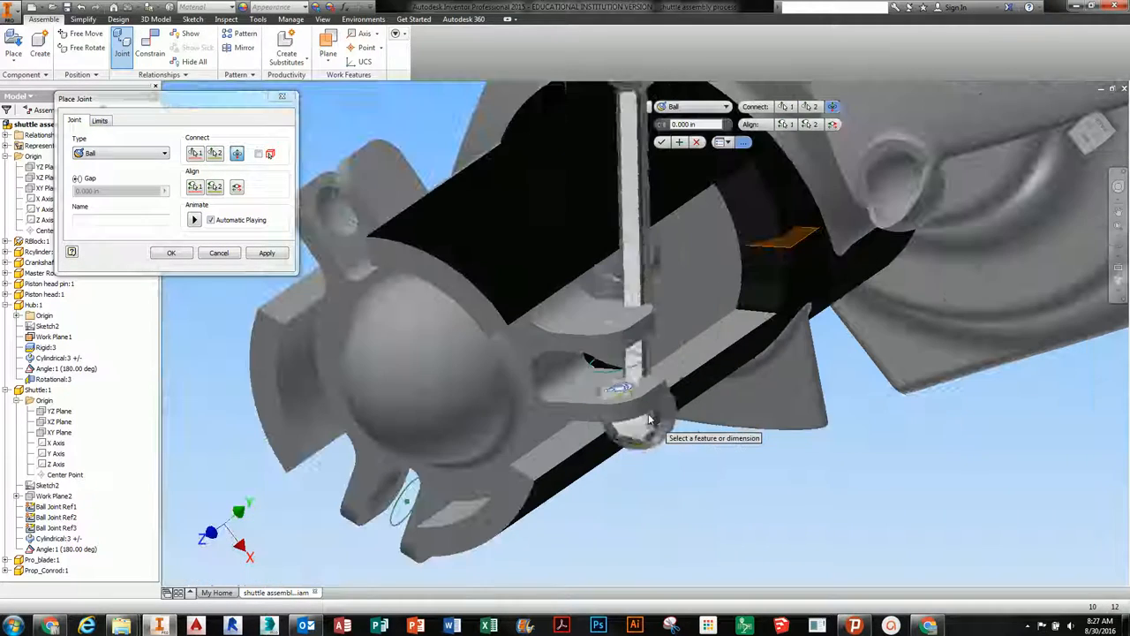
{"action": "middle_click_drag", "start_coordinate": [656, 409], "coordinate": [615, 400], "text": "shift"}
{"action": "scroll", "coordinate": [618, 429], "scroll_direction": "up", "scroll_amount": 2}
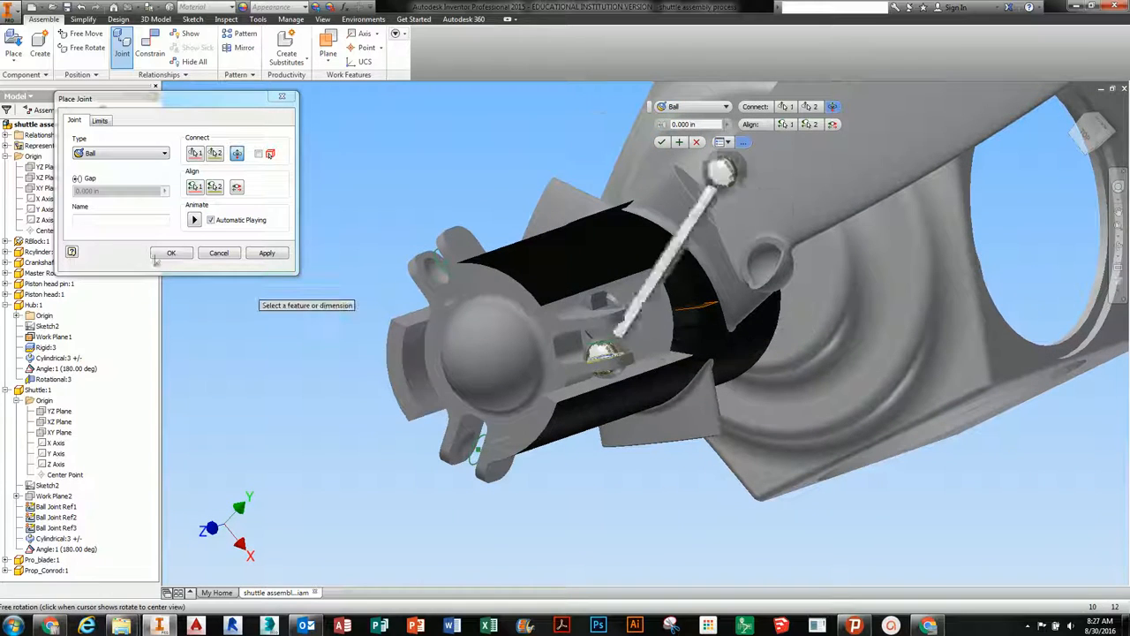
{"action": "left_click", "coordinate": [172, 254]}
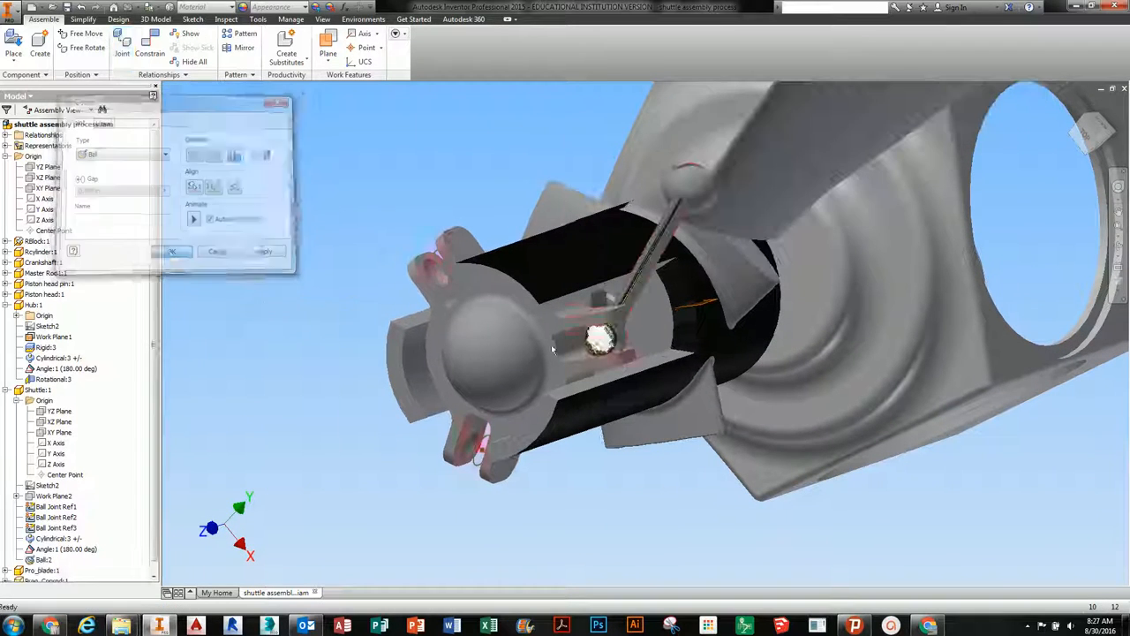
- Swing the Pro_blade about its root pin to test the motion of the linked Prop_Conrod and Shuttle
{"action": "scroll", "coordinate": [633, 338], "scroll_direction": "up", "scroll_amount": 3}
{"action": "middle_click_drag", "start_coordinate": [633, 338], "coordinate": [663, 388], "text": "shift"}
{"action": "left_click_drag", "start_coordinate": [736, 266], "coordinate": [758, 378]}
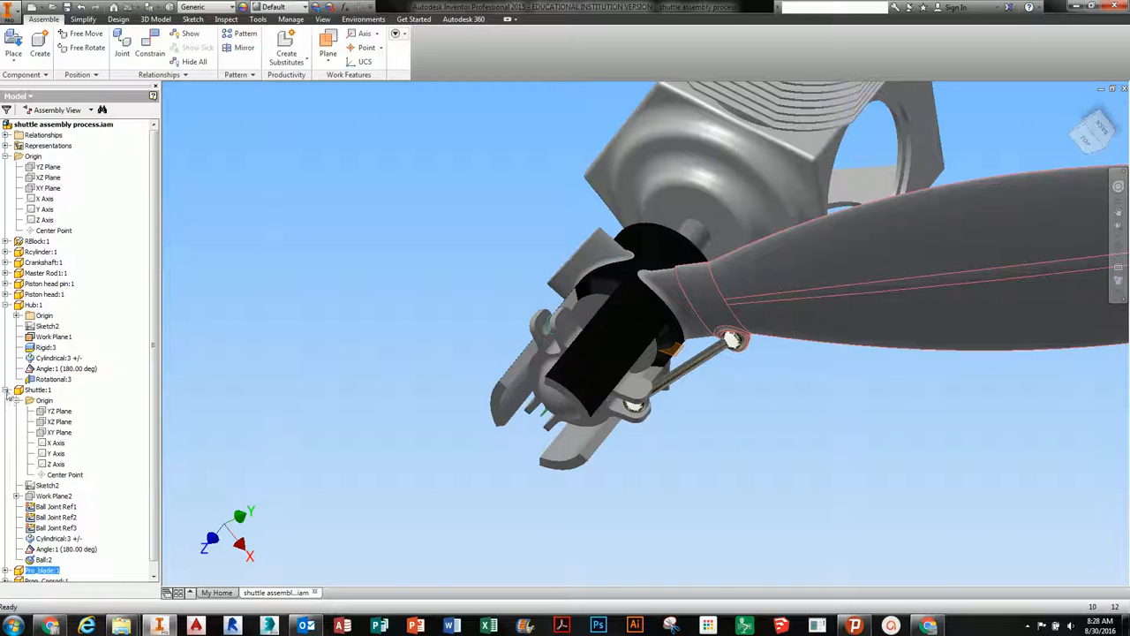
- Copy the Pro_blade and its Prop_Conrod together and paste a second pair into the assembly
{"action": "left_click", "coordinate": [6, 390]}
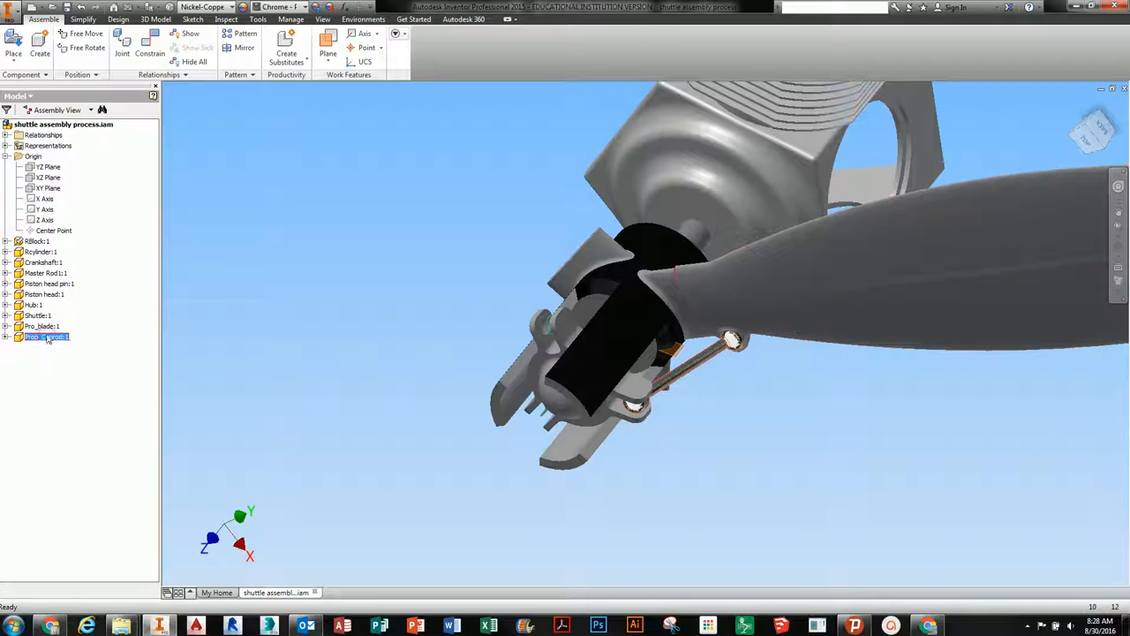
{"action": "right_click", "coordinate": [47, 329]}
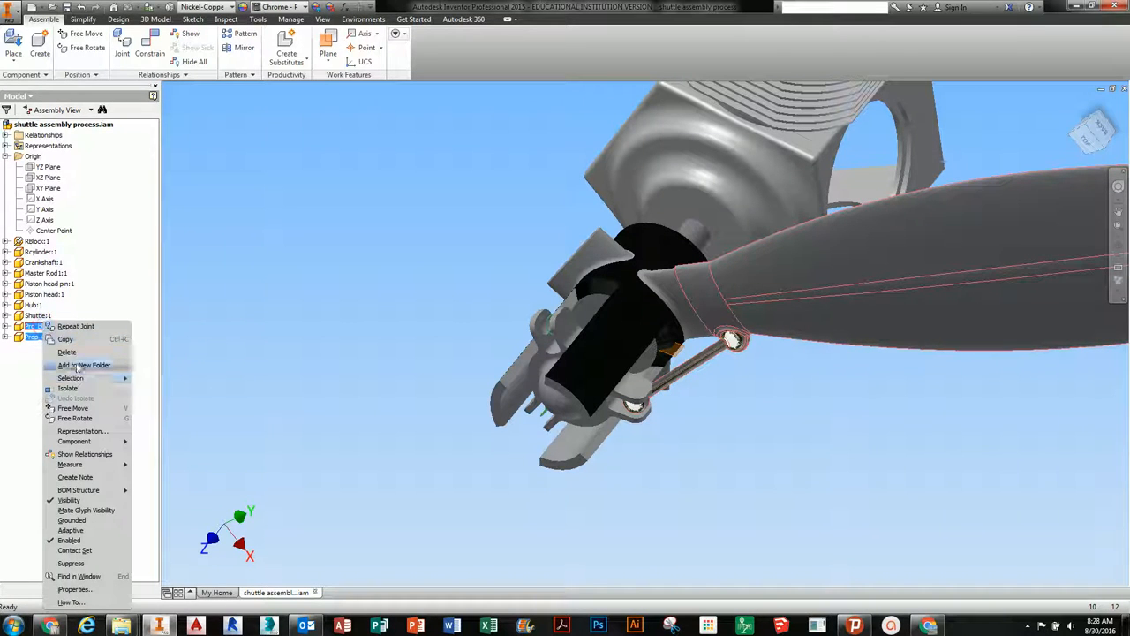
{"action": "left_click", "coordinate": [83, 343]}
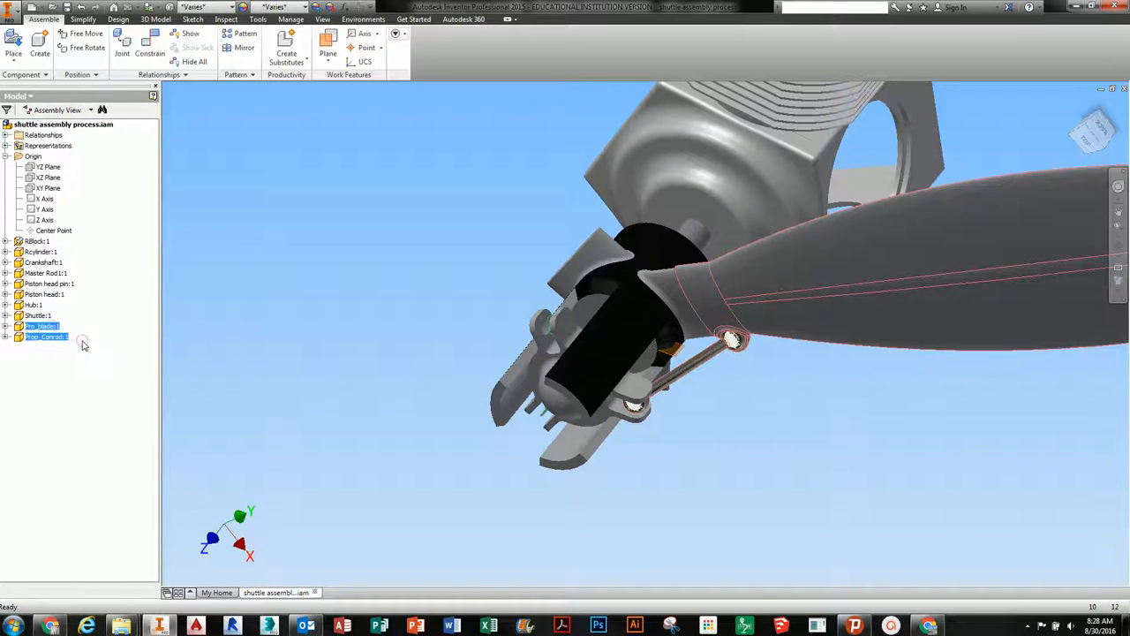
{"action": "right_click", "coordinate": [371, 351]}
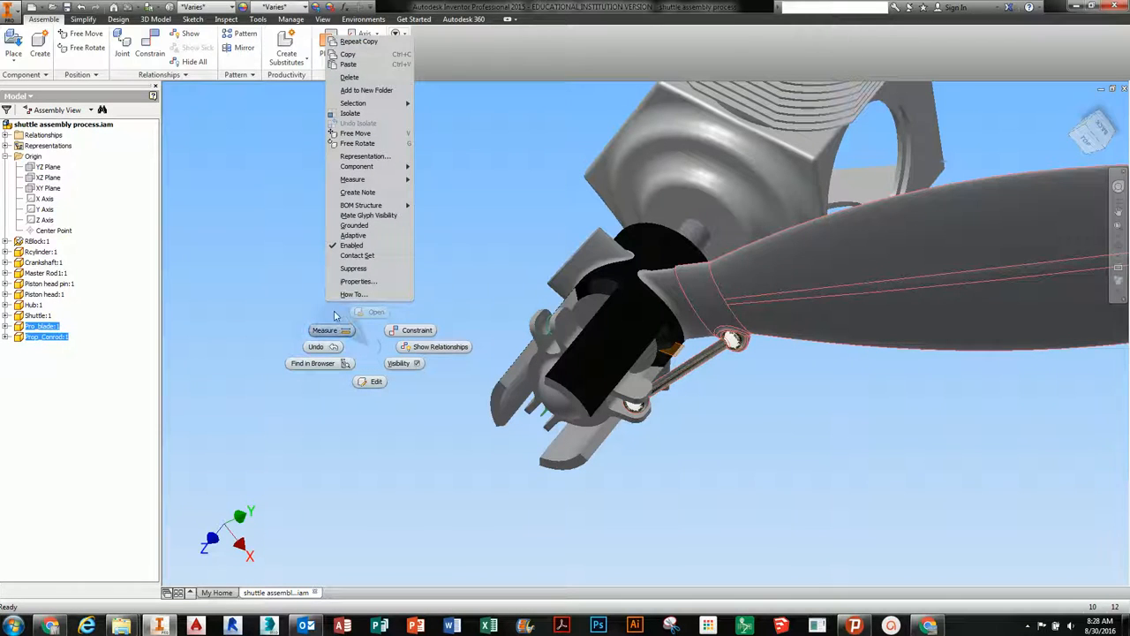
{"action": "left_click", "coordinate": [368, 68]}
{"action": "scroll", "coordinate": [374, 320], "scroll_direction": "down", "scroll_amount": 3}
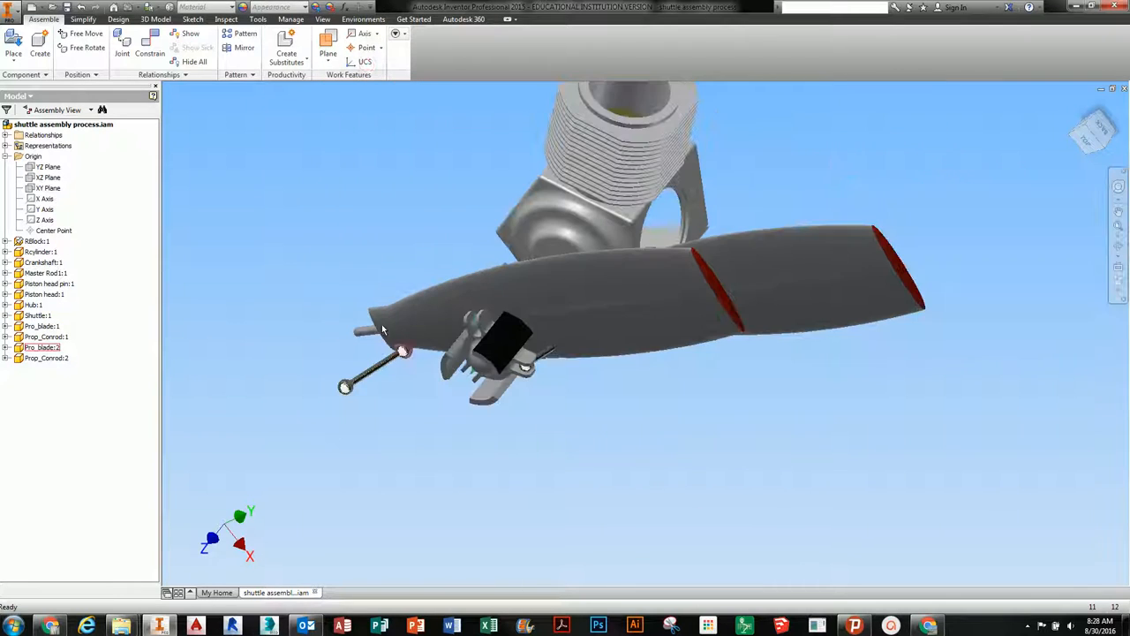
- Move the second Pro_blade and its Prop_Conrod clear of the first blade, with its root pin near the Hub
{"action": "middle_click_drag", "start_coordinate": [382, 324], "coordinate": [332, 317]}
{"action": "left_click_drag", "start_coordinate": [355, 317], "coordinate": [560, 427]}
{"action": "middle_click_drag", "start_coordinate": [567, 448], "coordinate": [770, 391], "text": "shift"}
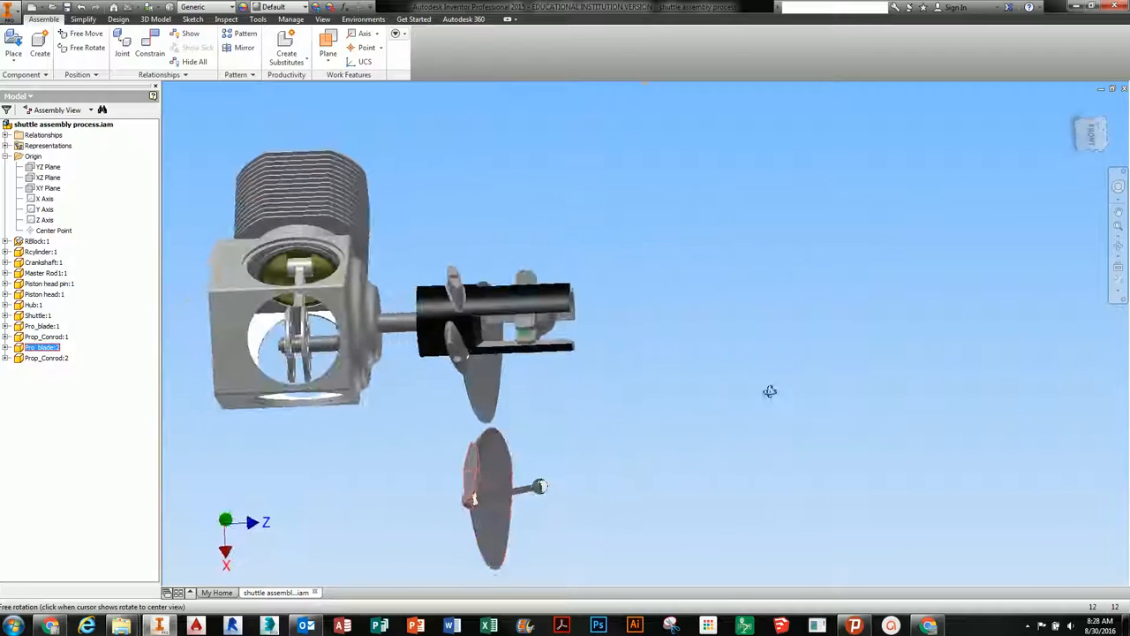
{"action": "scroll", "coordinate": [464, 533], "scroll_direction": "down", "scroll_amount": 3}
{"action": "middle_click_drag", "start_coordinate": [463, 532], "coordinate": [480, 516], "text": "shift"}
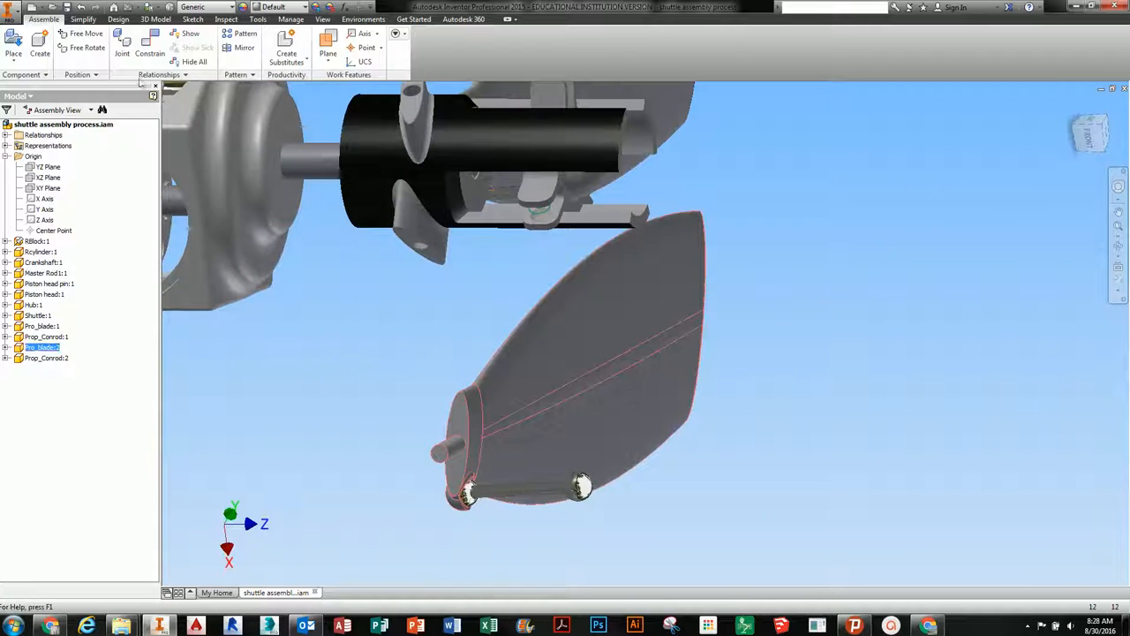
- Connect the root face of the second Pro_blade to a free blade socket on the Hub with a Rotational joint
{"action": "left_click", "coordinate": [128, 59]}
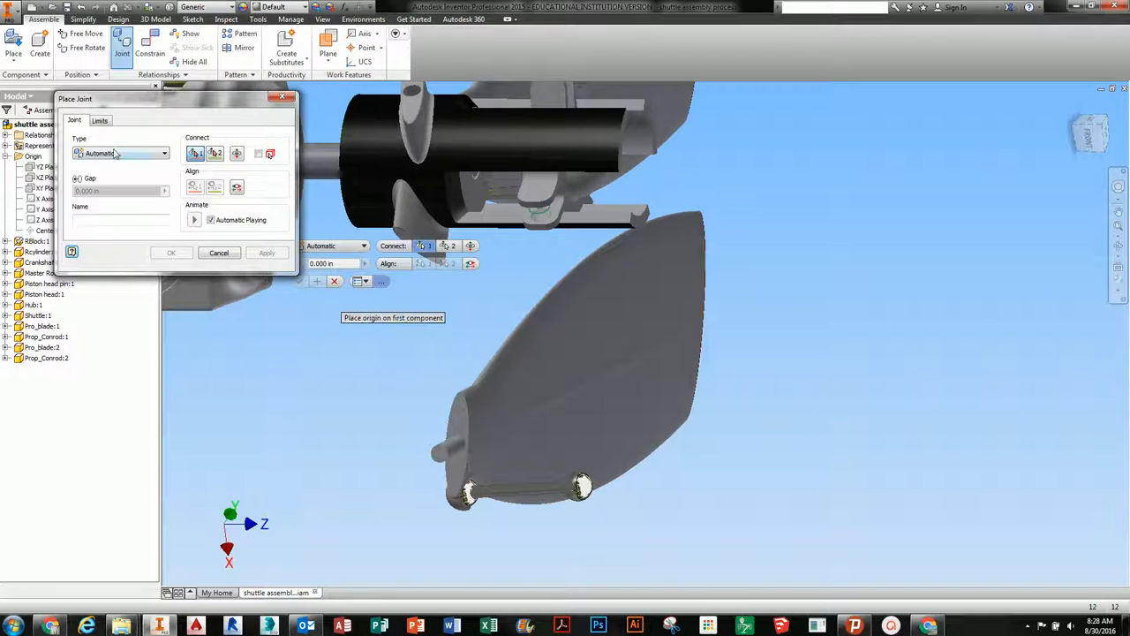
{"action": "left_click", "coordinate": [100, 184]}
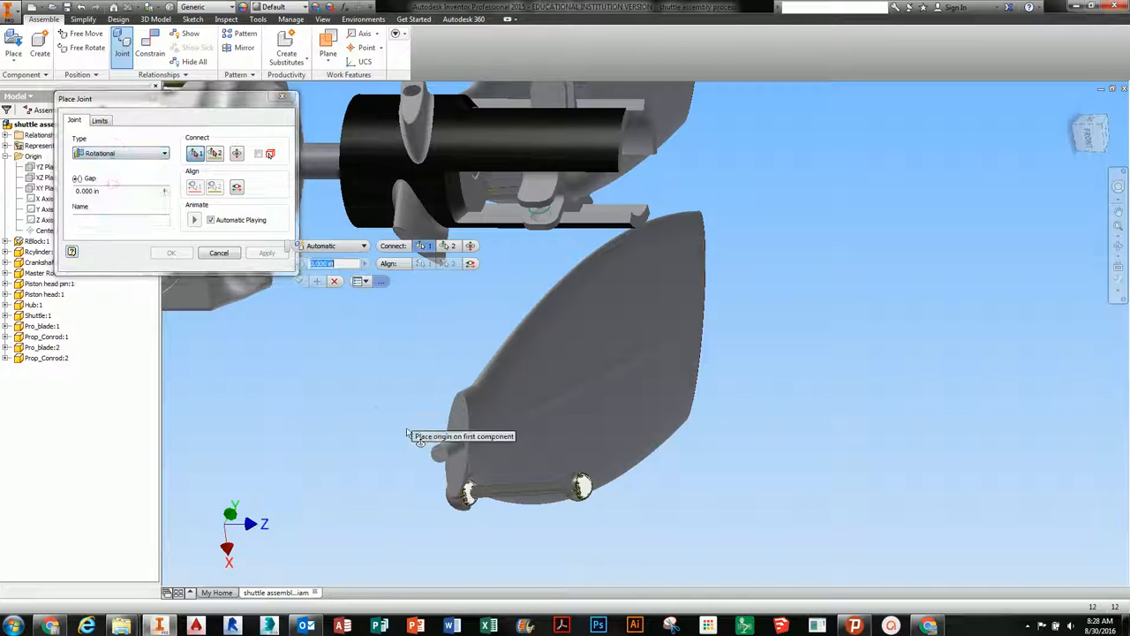
{"action": "left_click", "coordinate": [458, 425]}
{"action": "middle_click_drag", "start_coordinate": [417, 312], "coordinate": [423, 293], "text": "shift"}
{"action": "left_click", "coordinate": [402, 159]}
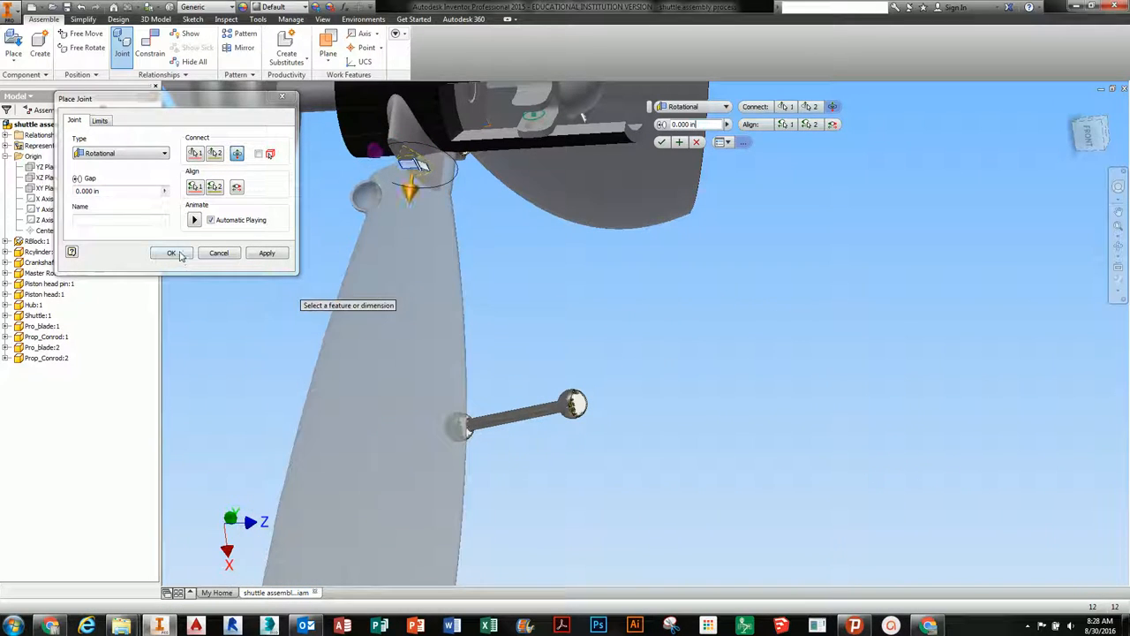
{"action": "left_click", "coordinate": [172, 252]}
- Swing the second blade's rod toward the Shuttle and connect its free ball end to the adjacent lug's upper-arm recess with a Ball joint
{"action": "middle_click_drag", "start_coordinate": [433, 276], "coordinate": [428, 309], "text": "shift"}
{"action": "left_click_drag", "start_coordinate": [428, 309], "coordinate": [576, 211]}
{"action": "scroll", "coordinate": [576, 212], "scroll_direction": "up", "scroll_amount": 5}
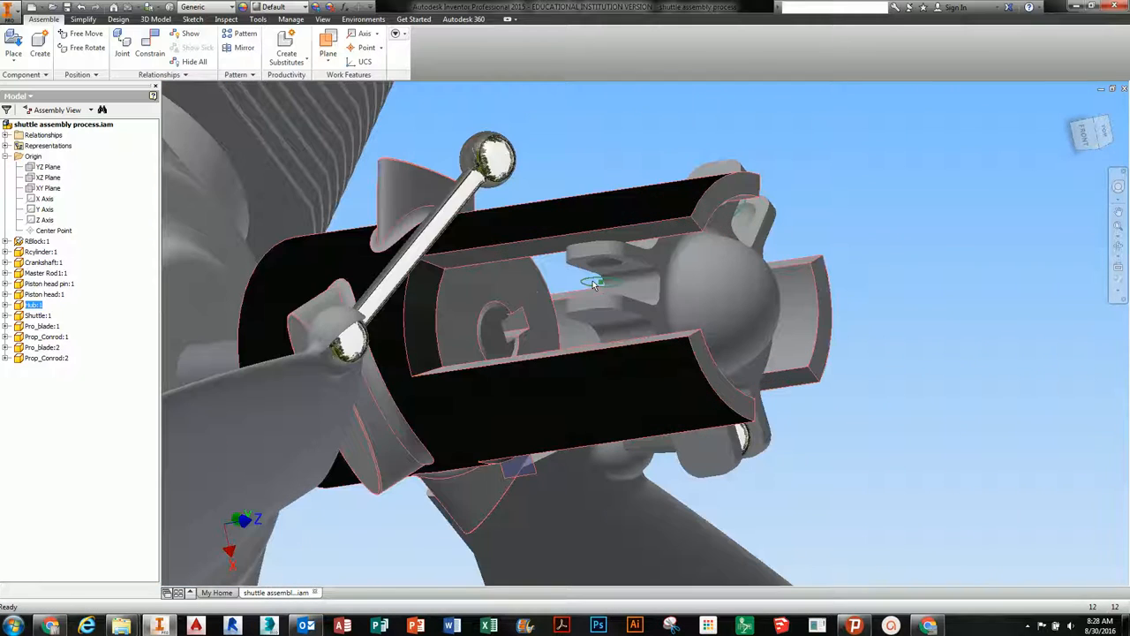
{"action": "left_click", "coordinate": [123, 46]}
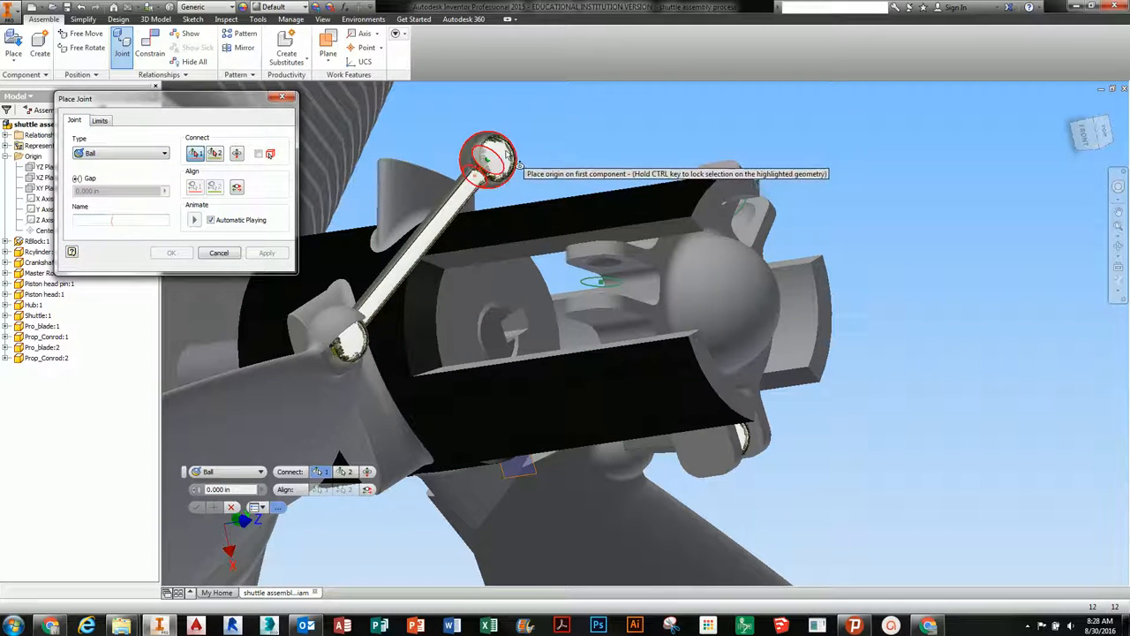
{"action": "left_click", "coordinate": [509, 152]}
{"action": "scroll", "coordinate": [605, 258], "scroll_direction": "up", "scroll_amount": 5}
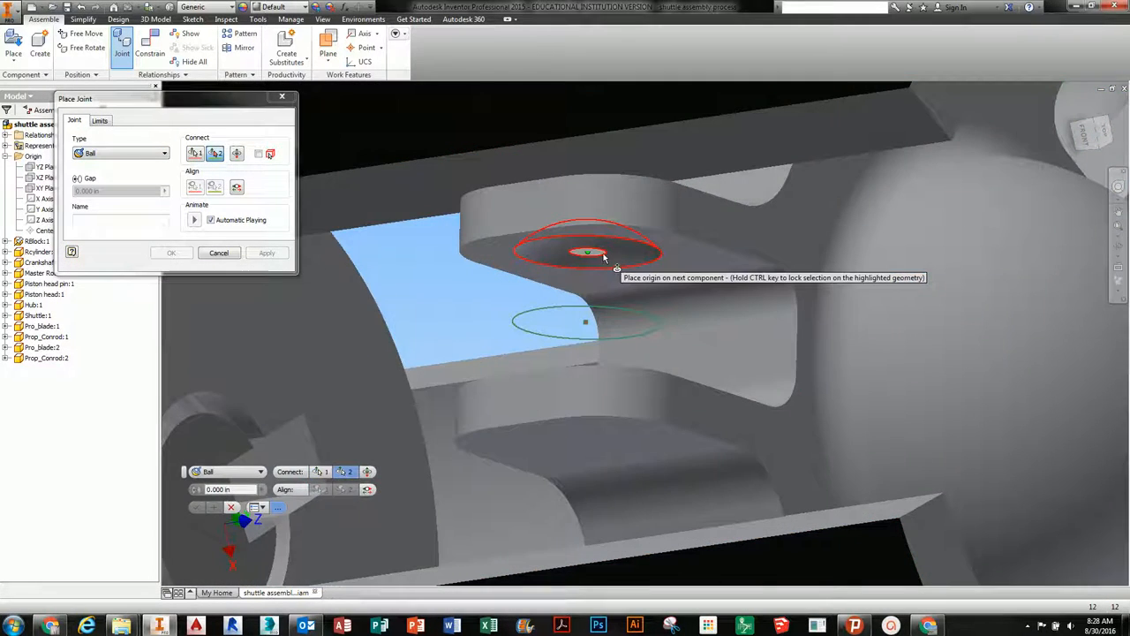
{"action": "left_click", "coordinate": [605, 256]}
{"action": "scroll", "coordinate": [590, 272], "scroll_direction": "down", "scroll_amount": 5}
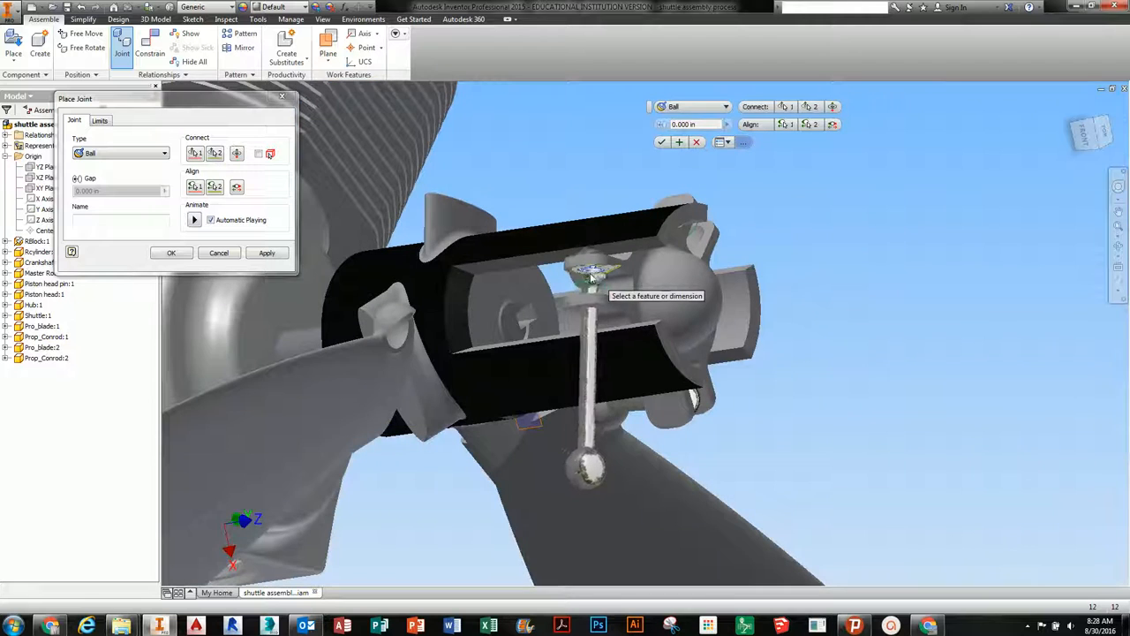
{"action": "left_click", "coordinate": [170, 254]}
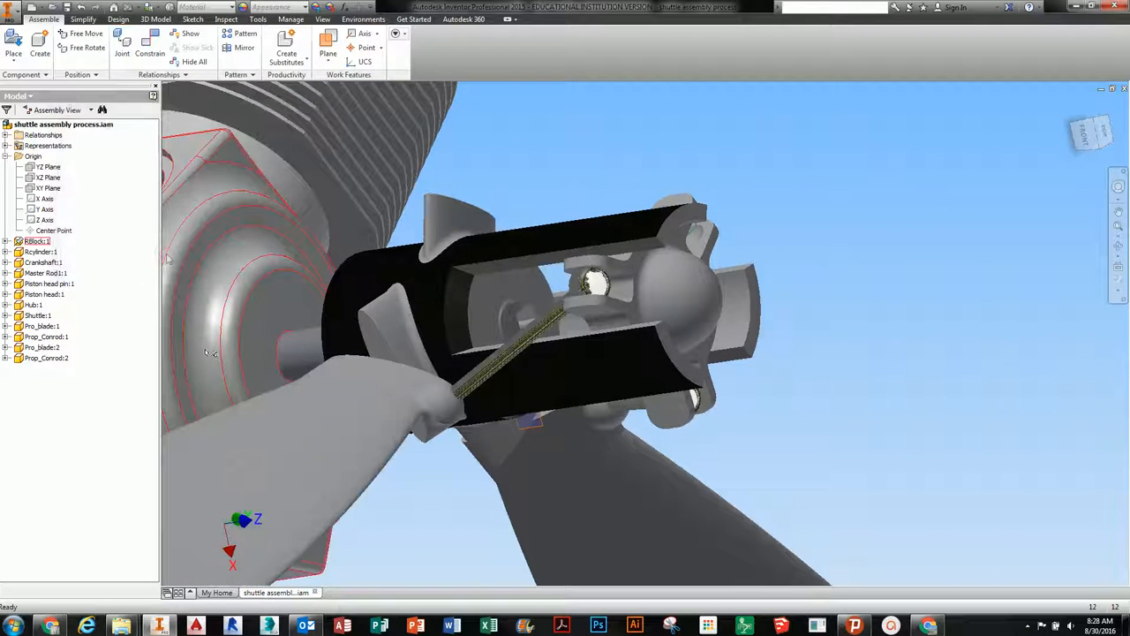
- Swing the second Pro_blade about its root to test the motion of its linked Prop_Conrod and the Shuttle
{"action": "scroll", "coordinate": [496, 377], "scroll_direction": "down", "scroll_amount": 3}
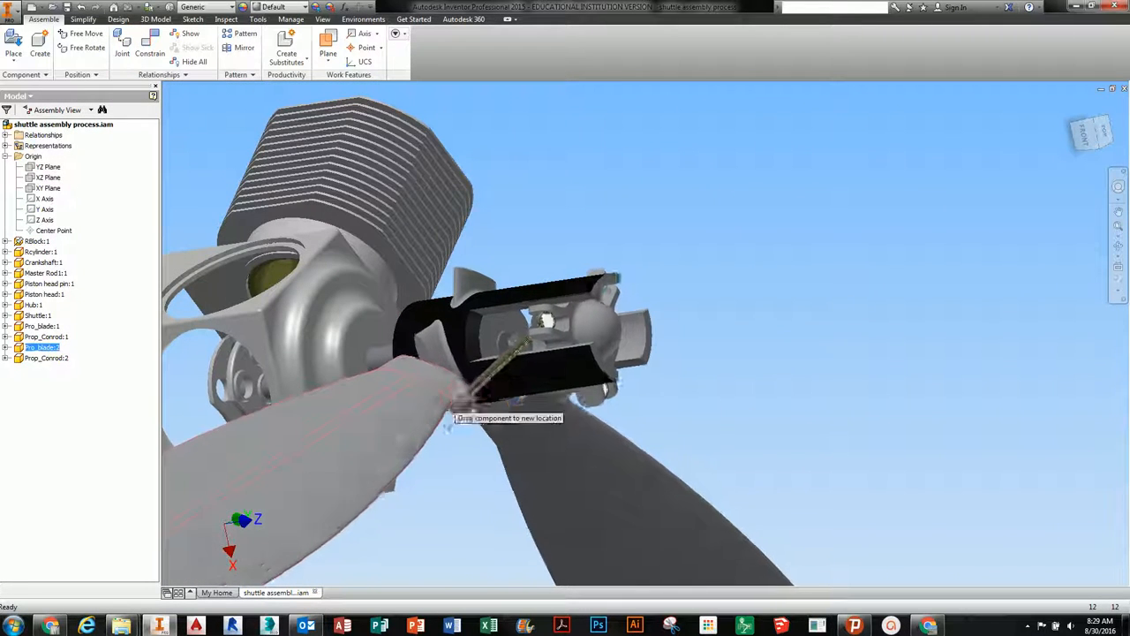
{"action": "scroll", "coordinate": [498, 499], "scroll_direction": "up", "scroll_amount": 2}
{"action": "left_click_drag", "start_coordinate": [327, 431], "coordinate": [268, 255]}
{"action": "left_click_drag", "start_coordinate": [371, 366], "coordinate": [588, 433]}
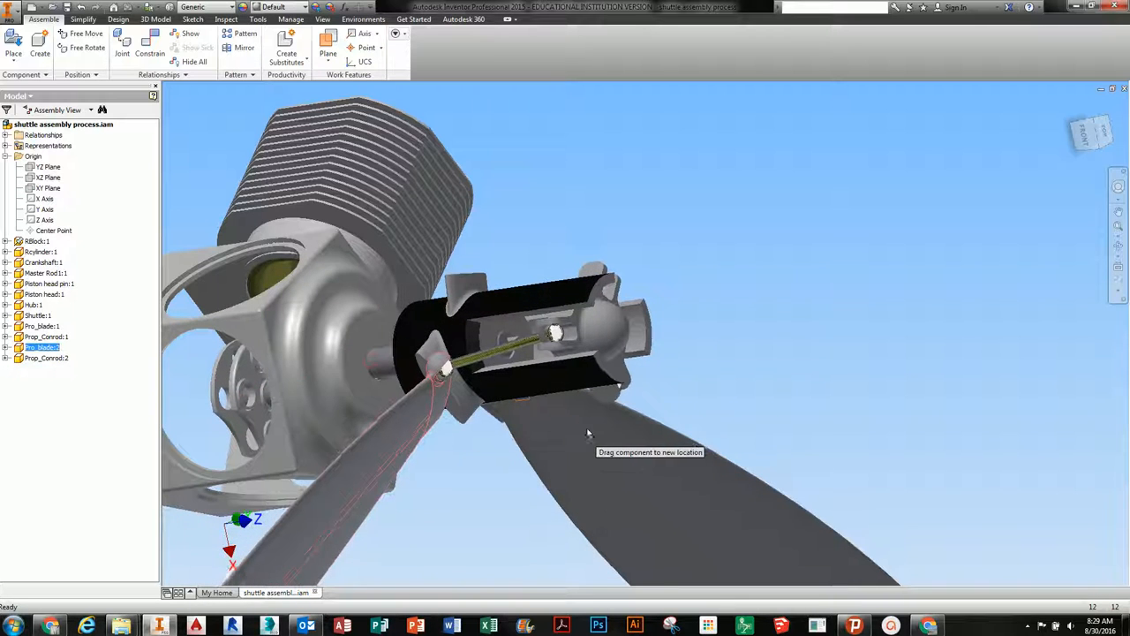
{"action": "left_click_drag", "start_coordinate": [413, 468], "coordinate": [529, 449]}
{"action": "middle_click_drag", "start_coordinate": [530, 448], "coordinate": [480, 367], "text": "shift"}
{"action": "scroll", "coordinate": [496, 412], "scroll_direction": "up", "scroll_amount": 3}
{"action": "scroll", "coordinate": [416, 389], "scroll_direction": "down", "scroll_amount": 4}
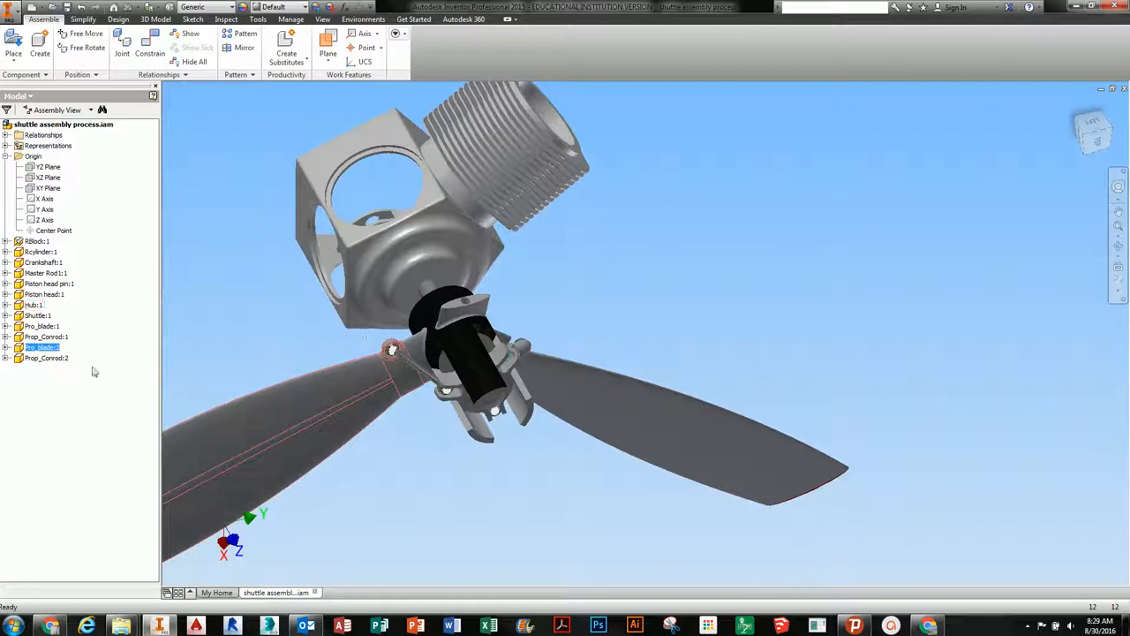
- Copy the second Pro_blade and Prop_Conrod together and paste a third pair beside the engine
{"action": "right_click", "coordinate": [52, 353]}
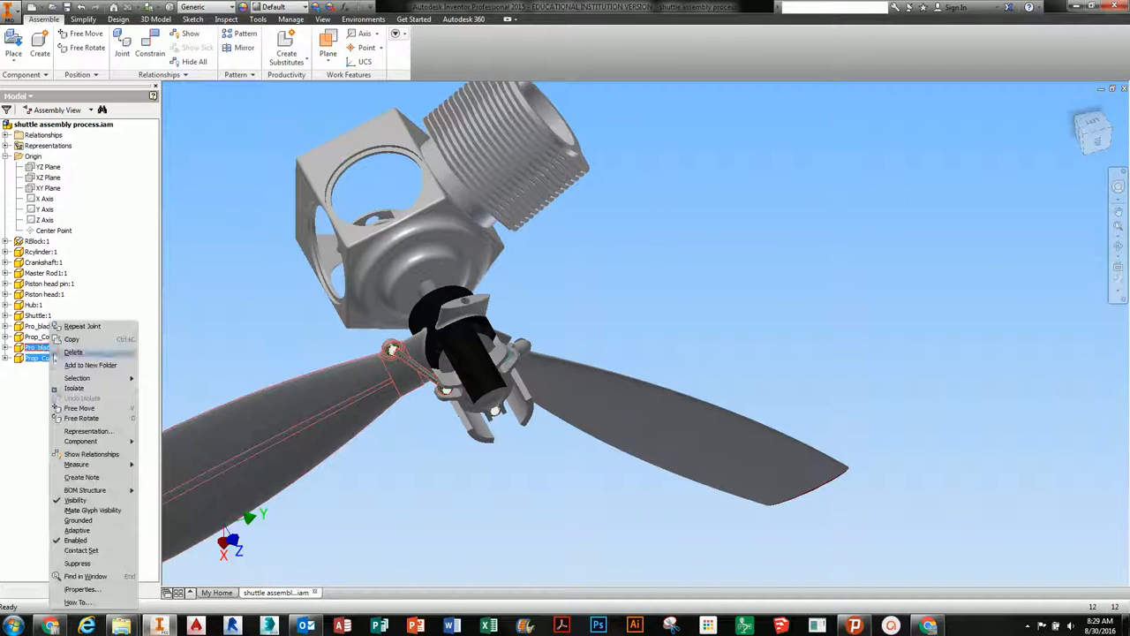
{"action": "left_click", "coordinate": [71, 340]}
{"action": "right_click", "coordinate": [237, 260]}
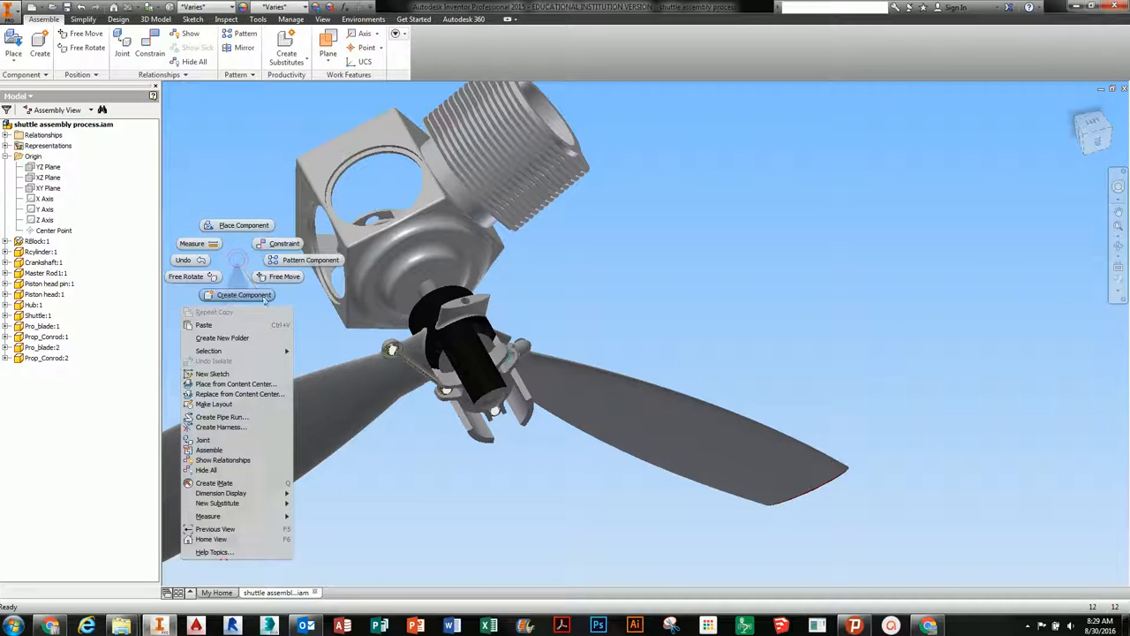
{"action": "left_click", "coordinate": [204, 325]}
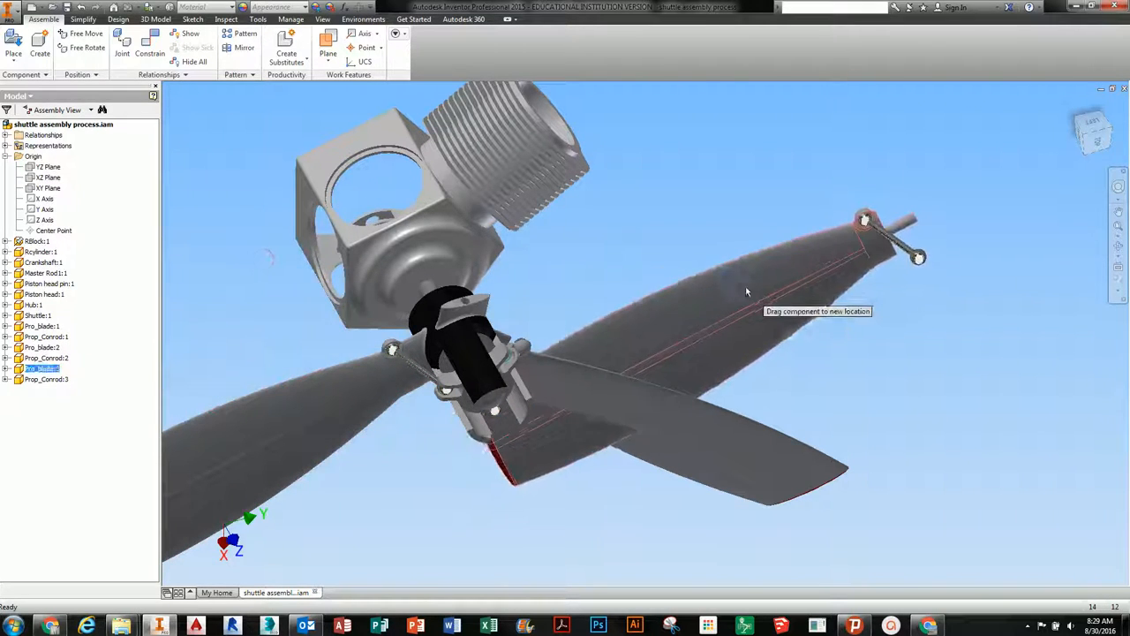
{"action": "middle_click_drag", "start_coordinate": [809, 167], "coordinate": [778, 256], "text": "shift"}
- Connect the root face of the third Pro_blade to the Hub's remaining blade socket with a Rotational joint
{"action": "left_click", "coordinate": [121, 49]}
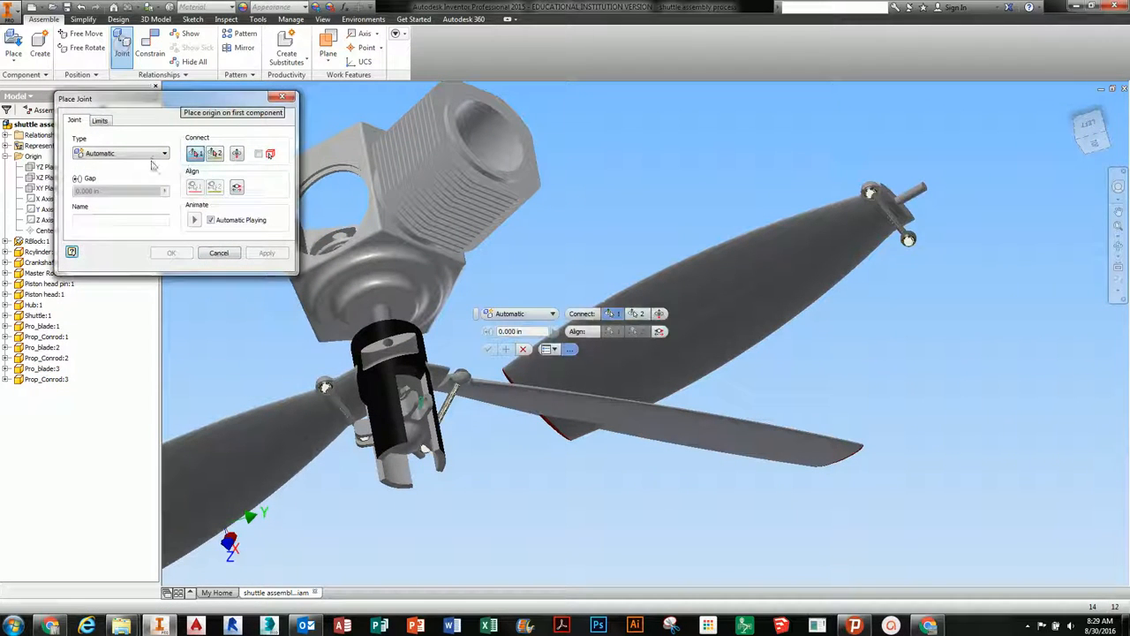
{"action": "left_click", "coordinate": [113, 185]}
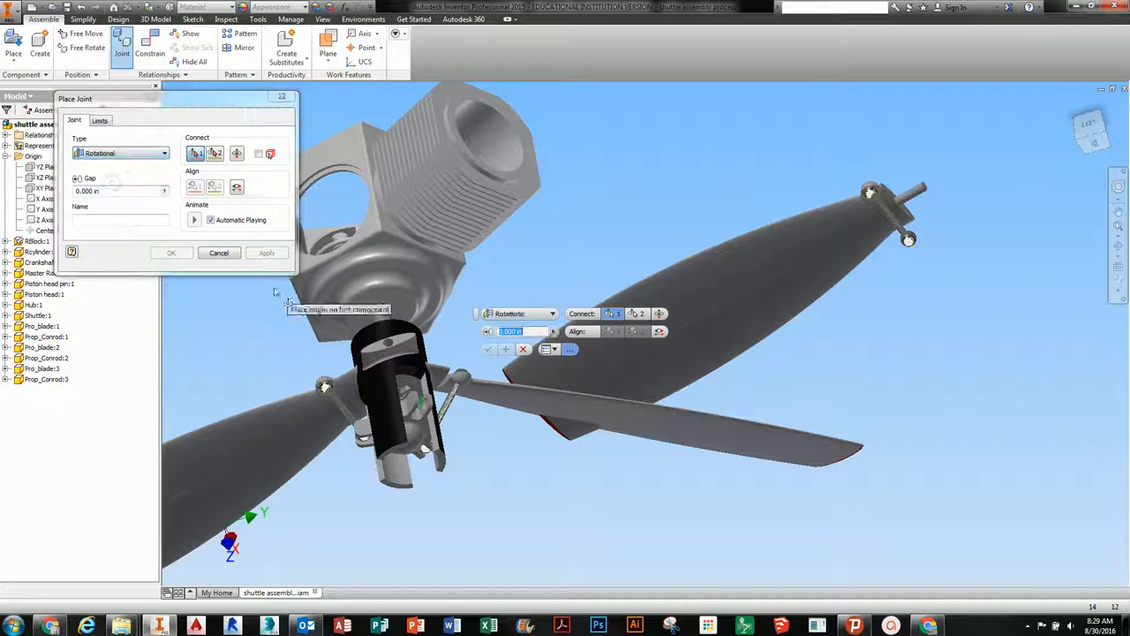
{"action": "scroll", "coordinate": [896, 201], "scroll_direction": "up", "scroll_amount": 5}
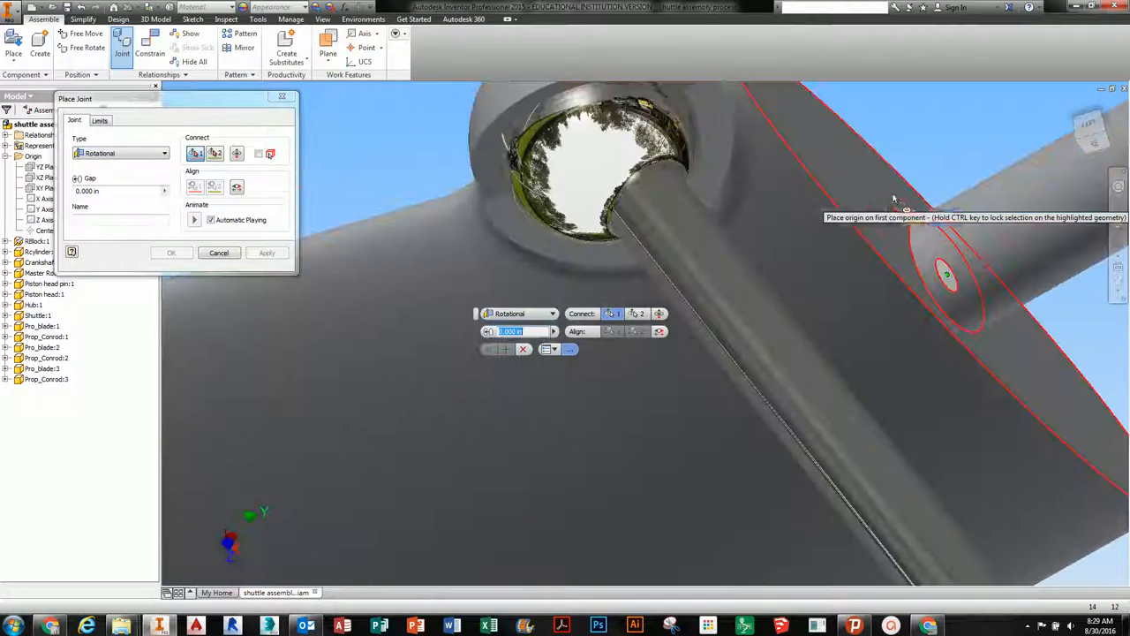
{"action": "left_click", "coordinate": [860, 194]}
{"action": "scroll", "coordinate": [839, 238], "scroll_direction": "down", "scroll_amount": 8}
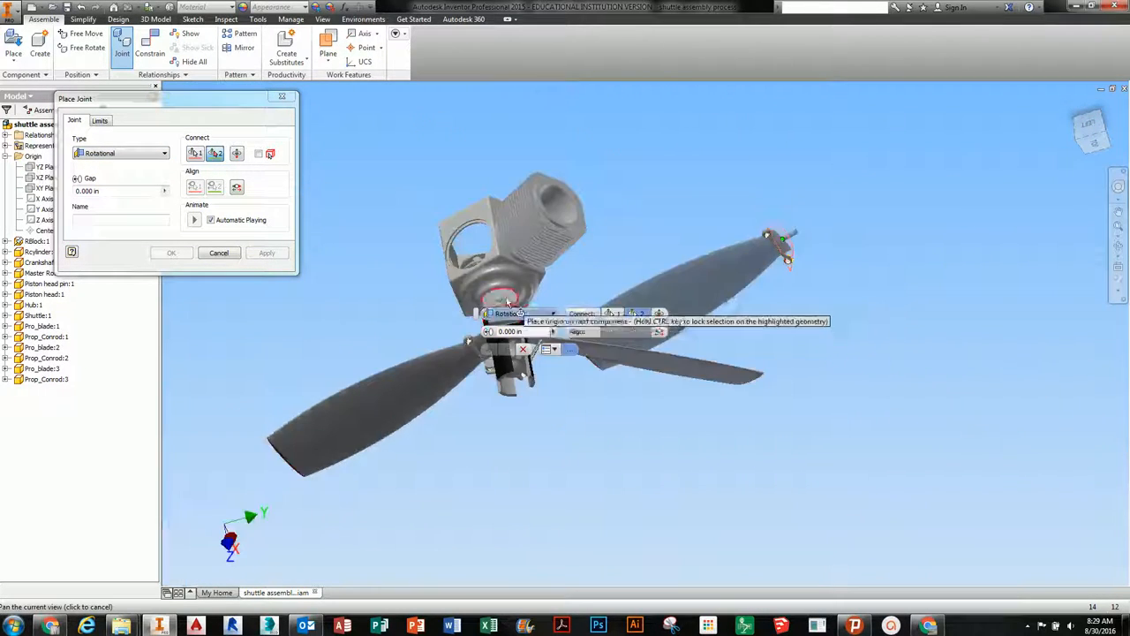
{"action": "scroll", "coordinate": [531, 304], "scroll_direction": "up", "scroll_amount": 3}
{"action": "scroll", "coordinate": [531, 305], "scroll_direction": "up", "scroll_amount": 3}
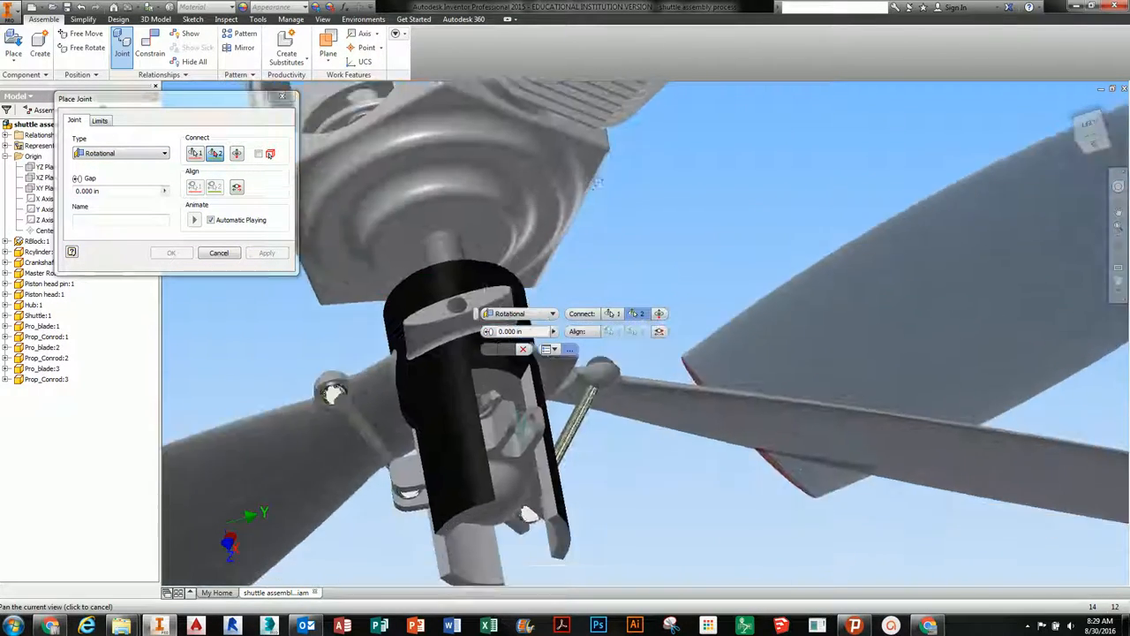
{"action": "left_click", "coordinate": [488, 303]}
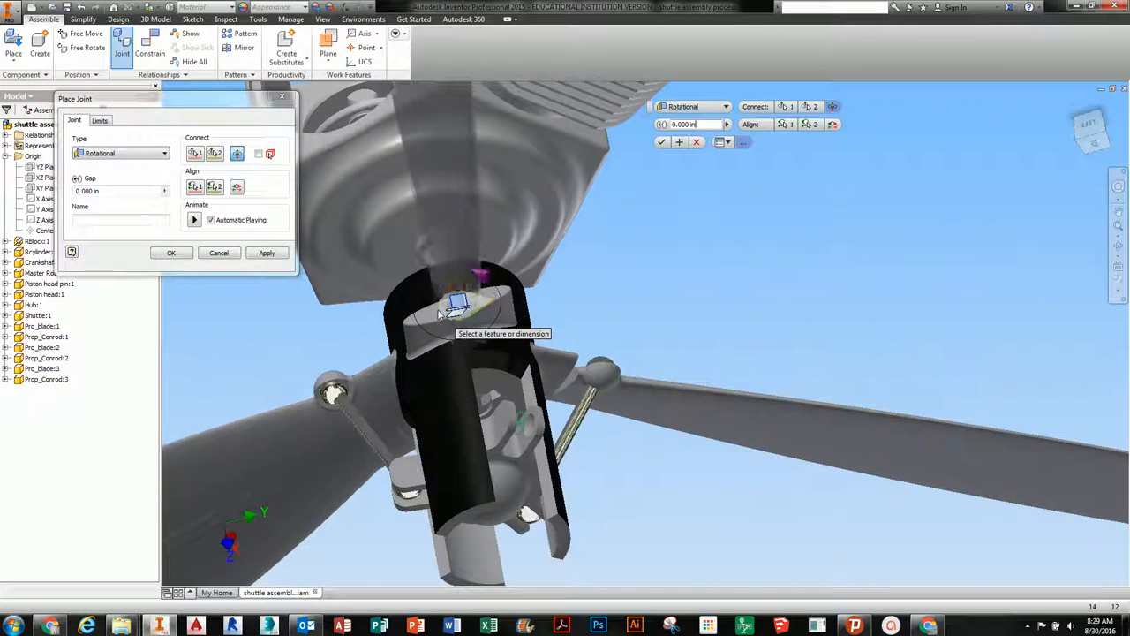
{"action": "middle_click_drag", "start_coordinate": [513, 297], "coordinate": [491, 293], "text": "shift"}
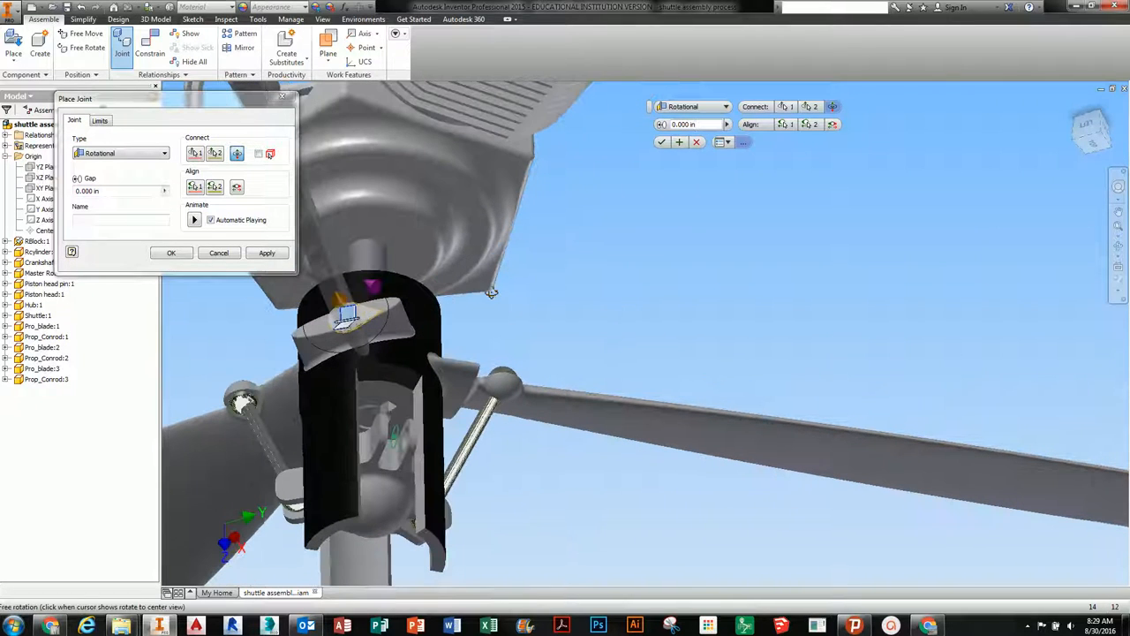
{"action": "left_click", "coordinate": [173, 253]}
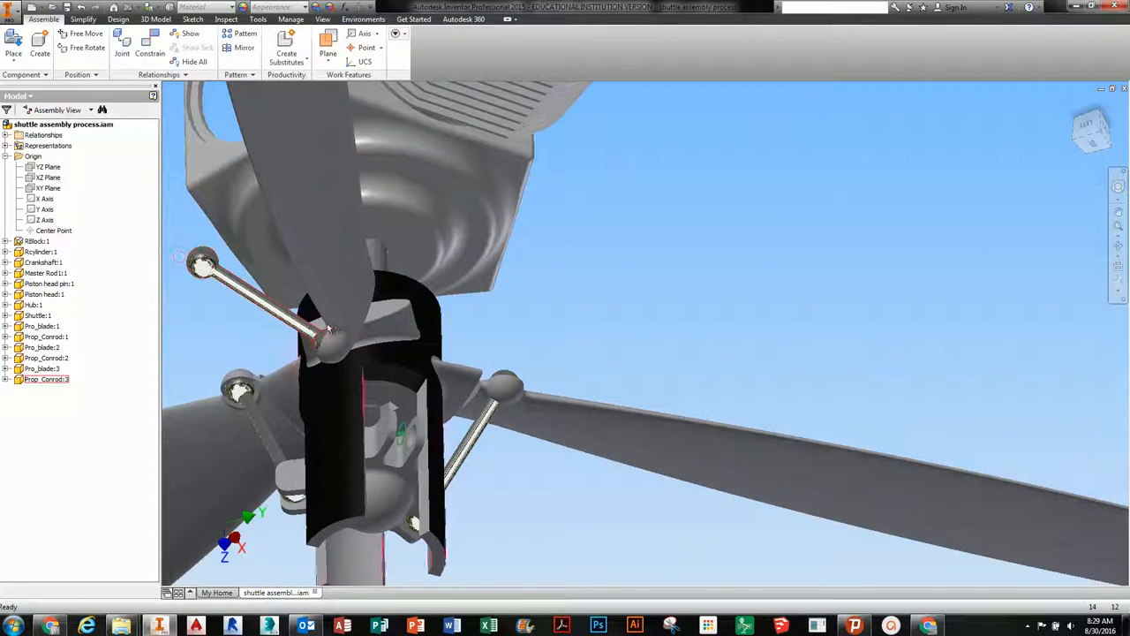
- Turn the third Pro_blade about its root so its Prop_Conrod swings to the other side of the Hub
{"action": "left_click_drag", "start_coordinate": [333, 330], "coordinate": [523, 320]}
{"action": "mouse_move", "coordinate": [495, 328]}
{"action": "middle_mouse_down"}
{"action": "mouse_move", "coordinate": [507, 285]}
{"action": "mouse_move", "coordinate": [497, 310]}
{"action": "middle_mouse_up"}
{"action": "left_click_drag", "start_coordinate": [530, 436], "coordinate": [501, 462]}
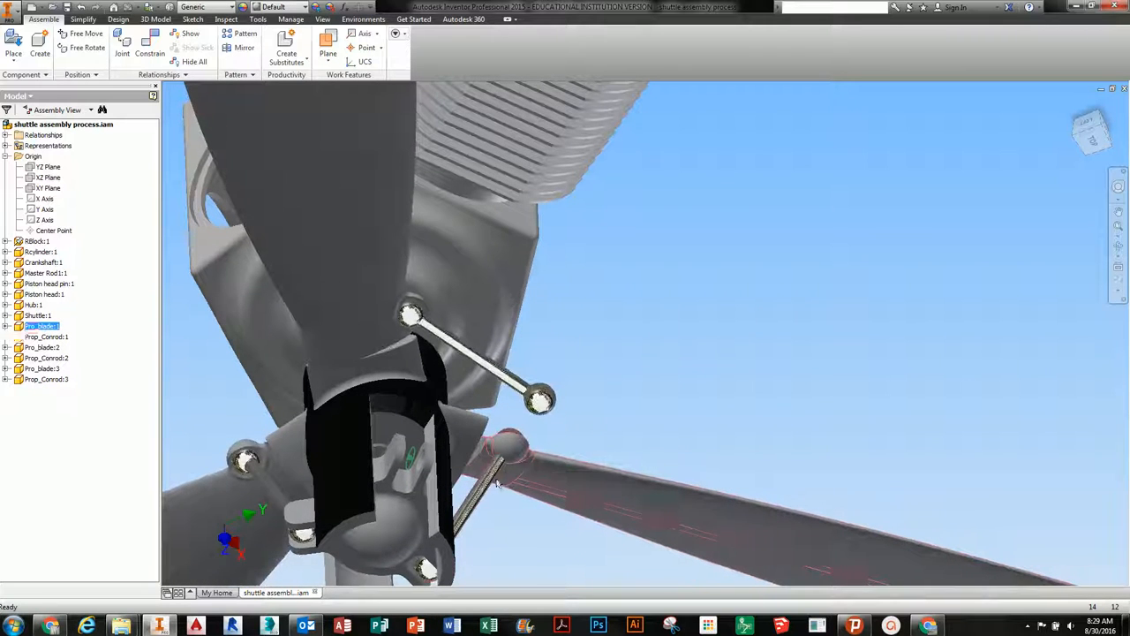
{"action": "mouse_move", "coordinate": [542, 402]}
{"action": "middle_mouse_down", "text": "shift"}
{"action": "mouse_move", "coordinate": [528, 415]}
{"action": "mouse_move", "coordinate": [539, 409]}
{"action": "middle_mouse_up", "text": "shift"}
- Connect the free ball end of the third Prop_Conrod to the round recess in the Shuttle's remaining forked lug with a Ball joint
{"action": "left_click", "coordinate": [123, 46]}
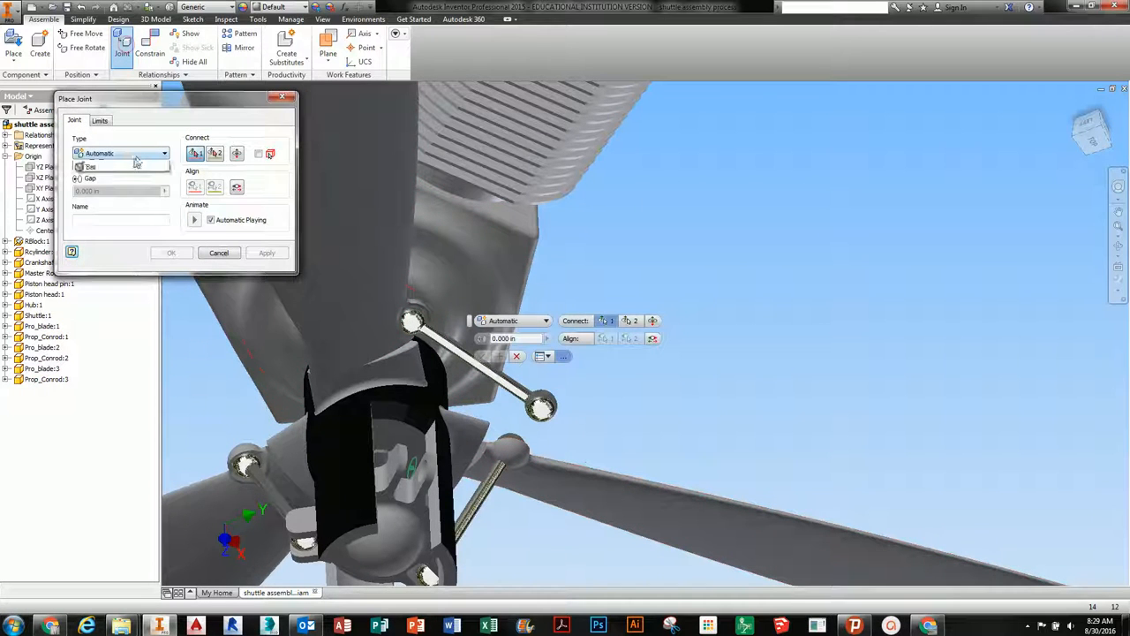
{"action": "left_click", "coordinate": [112, 223]}
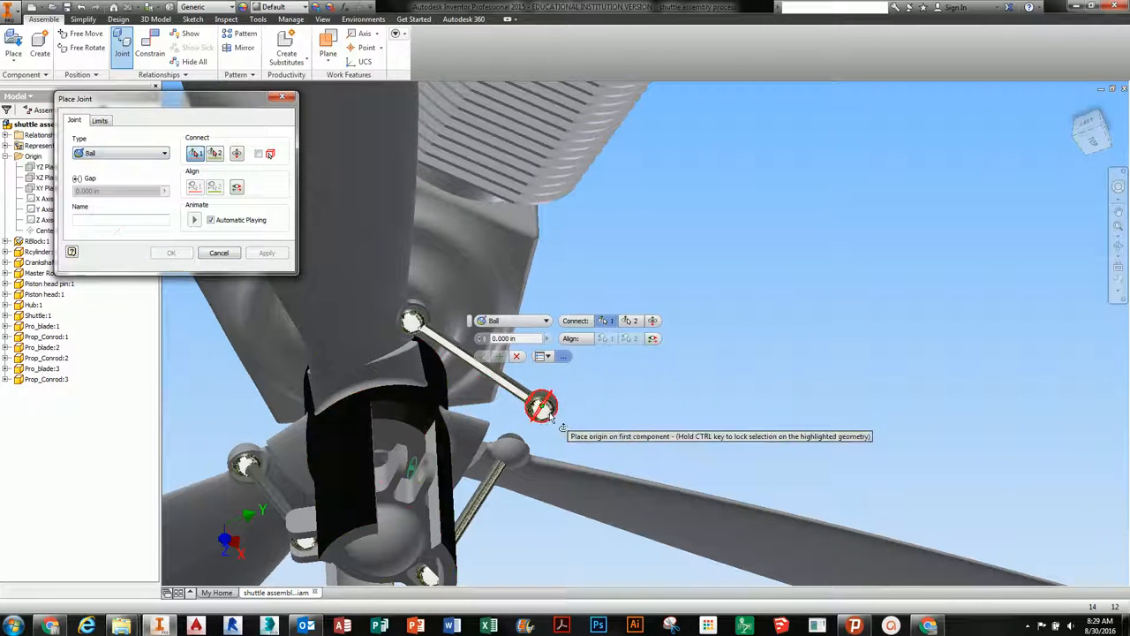
{"action": "left_click", "coordinate": [549, 417]}
{"action": "scroll", "coordinate": [428, 490], "scroll_direction": "up", "scroll_amount": 5}
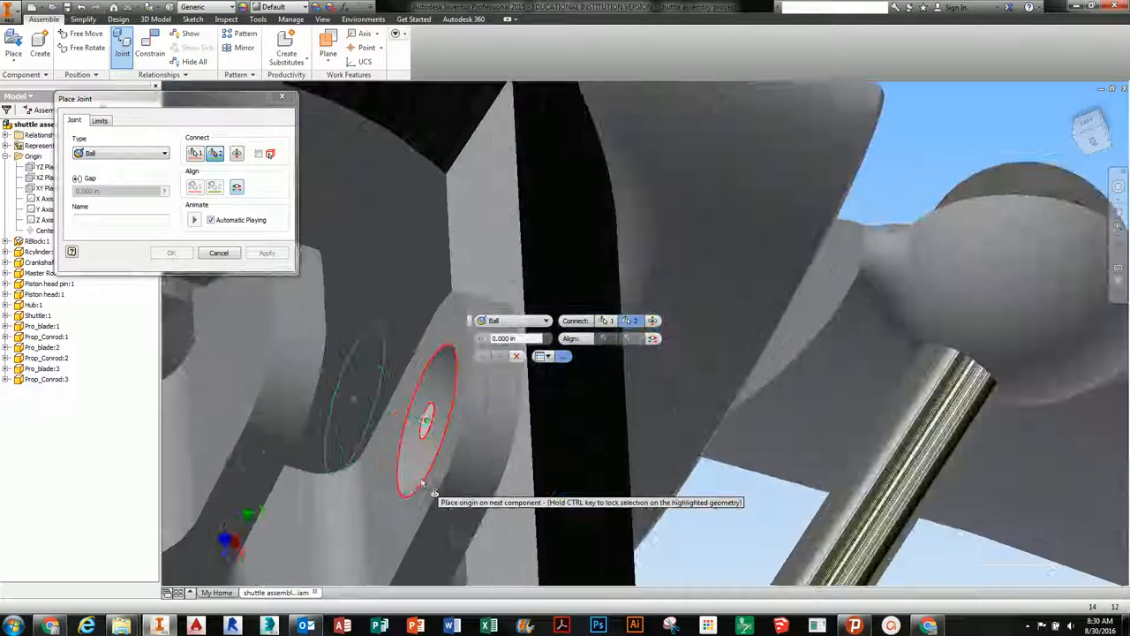
{"action": "scroll", "coordinate": [422, 483], "scroll_direction": "up", "scroll_amount": 3}
{"action": "left_click", "coordinate": [444, 315]}
{"action": "scroll", "coordinate": [424, 374], "scroll_direction": "down", "scroll_amount": 5}
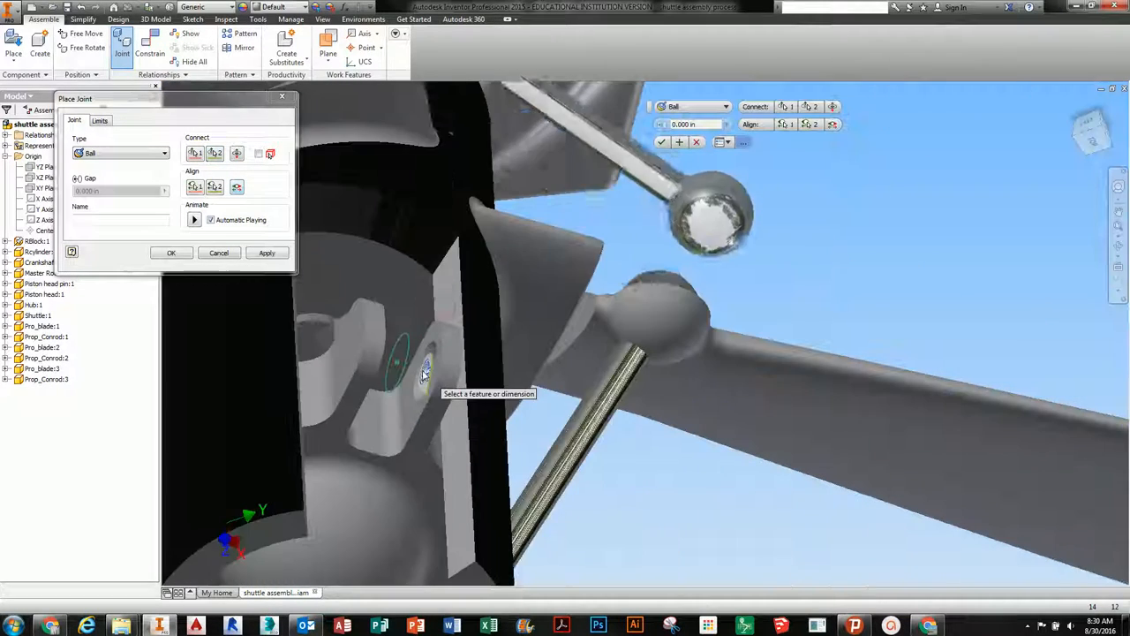
{"action": "scroll", "coordinate": [424, 375], "scroll_direction": "down", "scroll_amount": 3}
{"action": "left_click", "coordinate": [171, 252]}
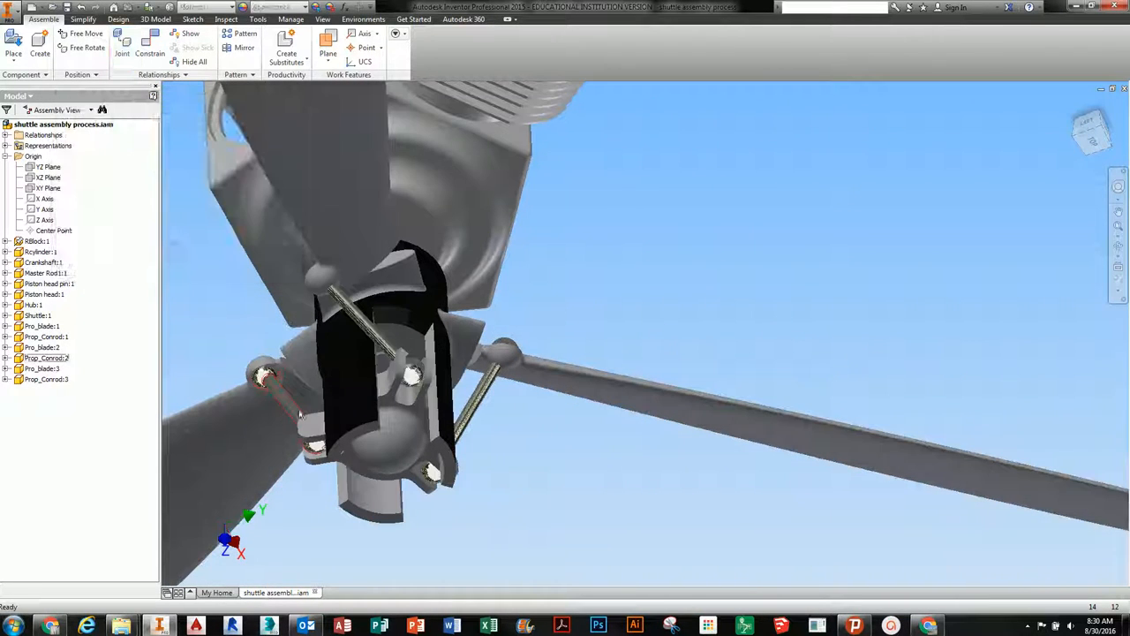
- Swing the Pro_blades and rotate the Hub to check that the Shuttle and Prop_Conrod linkage moves together
{"action": "left_click_drag", "start_coordinate": [358, 269], "coordinate": [433, 378]}
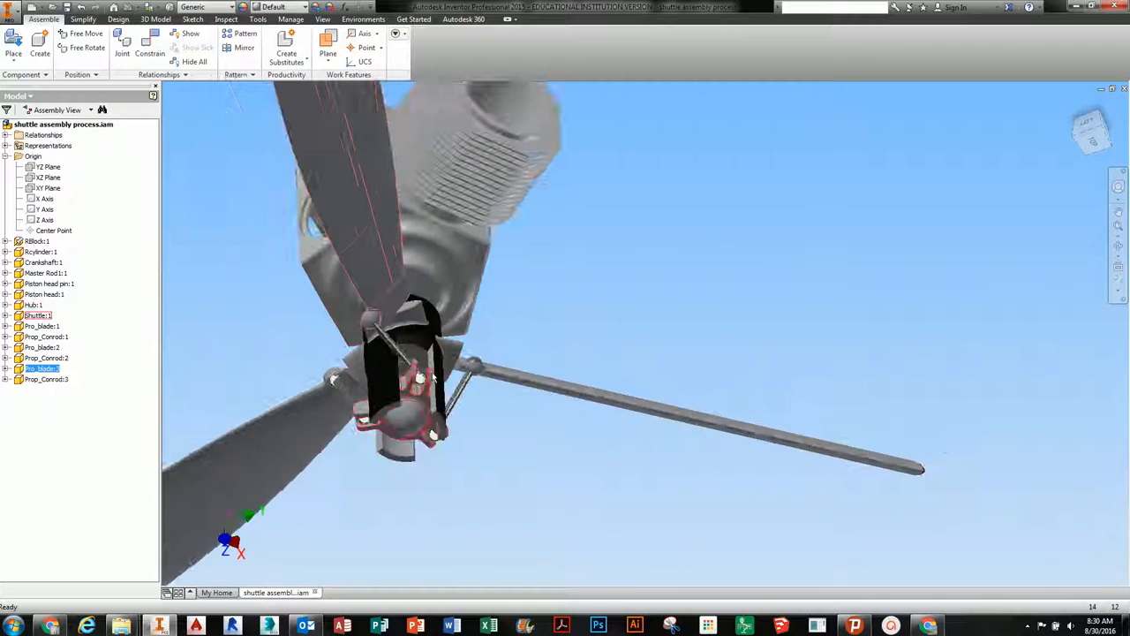
{"action": "middle_click_drag", "start_coordinate": [332, 380], "coordinate": [358, 380], "text": "shift"}
{"action": "scroll", "coordinate": [357, 379], "scroll_direction": "up", "scroll_amount": 3}
{"action": "mouse_move", "coordinate": [353, 482]}
{"action": "left_mouse_down"}
{"action": "mouse_move", "coordinate": [324, 510]}
{"action": "mouse_move", "coordinate": [344, 488]}
{"action": "left_mouse_up"}
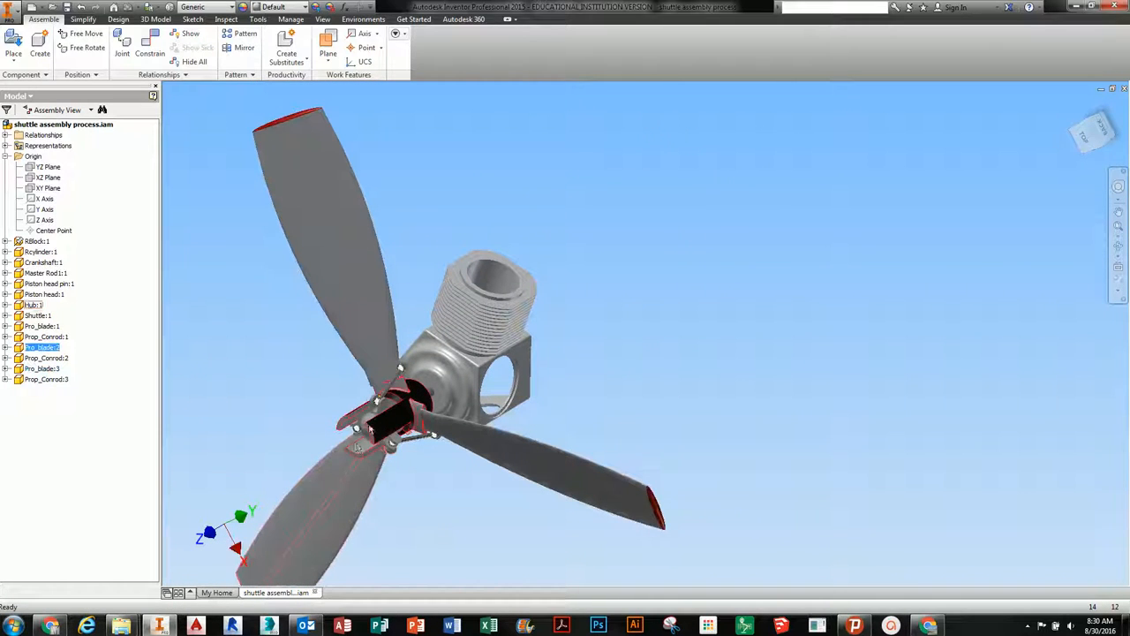
{"action": "left_click_drag", "start_coordinate": [365, 430], "coordinate": [391, 450]}
{"action": "middle_click_drag", "start_coordinate": [530, 395], "coordinate": [500, 385], "text": "shift"}
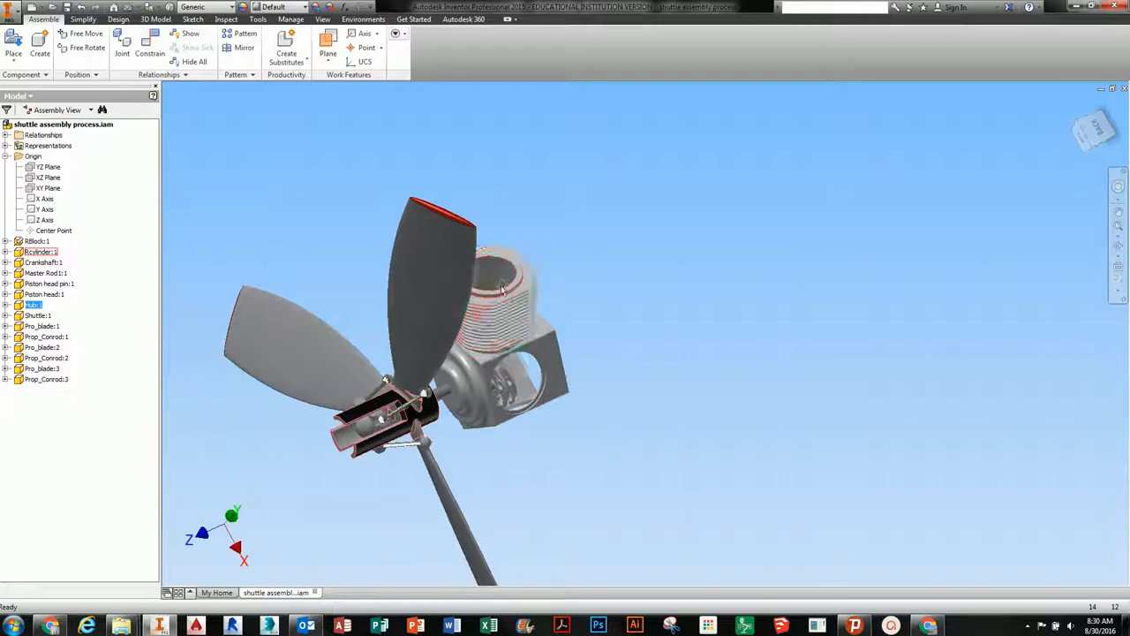
- Move the Piston head inside the Rcylinder and examine how it drives the Master Rod, Crankshaft and propeller
{"action": "middle_click_drag", "start_coordinate": [502, 289], "coordinate": [498, 296], "text": "shift"}
{"action": "left_click_drag", "start_coordinate": [494, 291], "coordinate": [490, 294]}
{"action": "middle_click_drag", "start_coordinate": [491, 294], "coordinate": [506, 331], "text": "shift"}
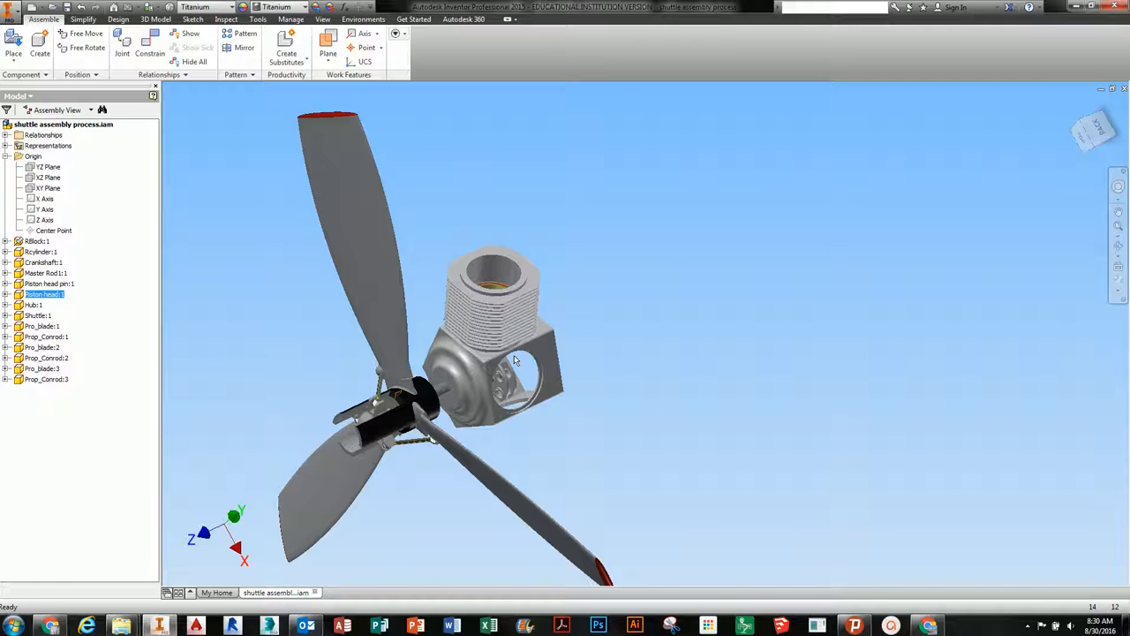
{"action": "scroll", "coordinate": [562, 367], "scroll_direction": "up", "scroll_amount": 3}
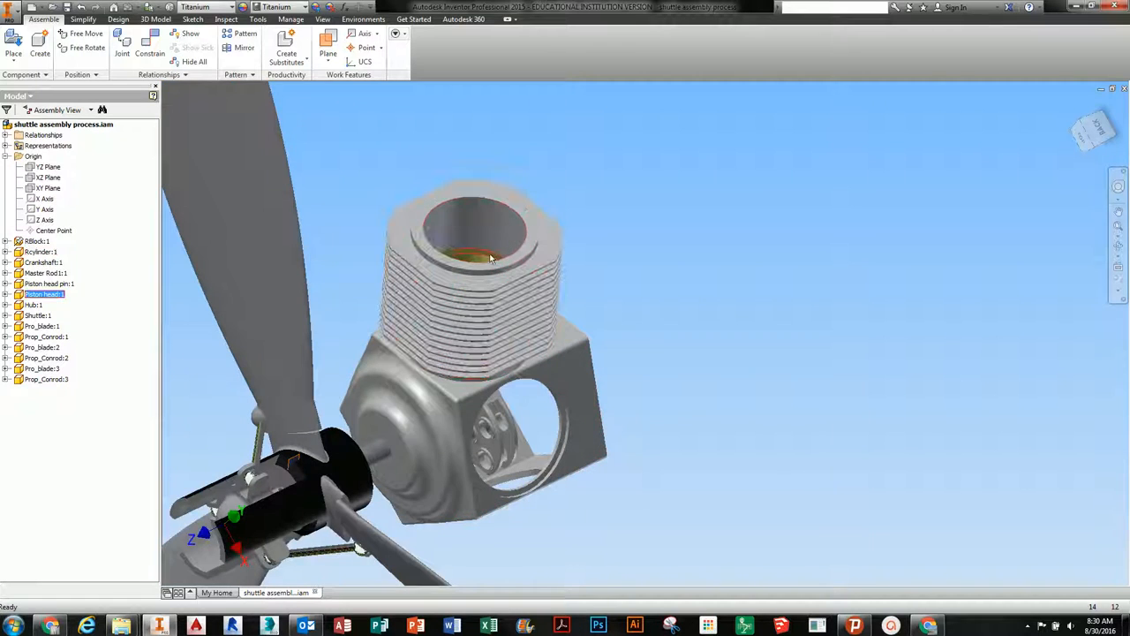
{"action": "middle_click_drag", "start_coordinate": [526, 420], "coordinate": [406, 358], "text": "shift"}
{"action": "left_click_drag", "start_coordinate": [403, 355], "coordinate": [382, 350], "text": "shift"}
{"action": "key", "text": "f"}
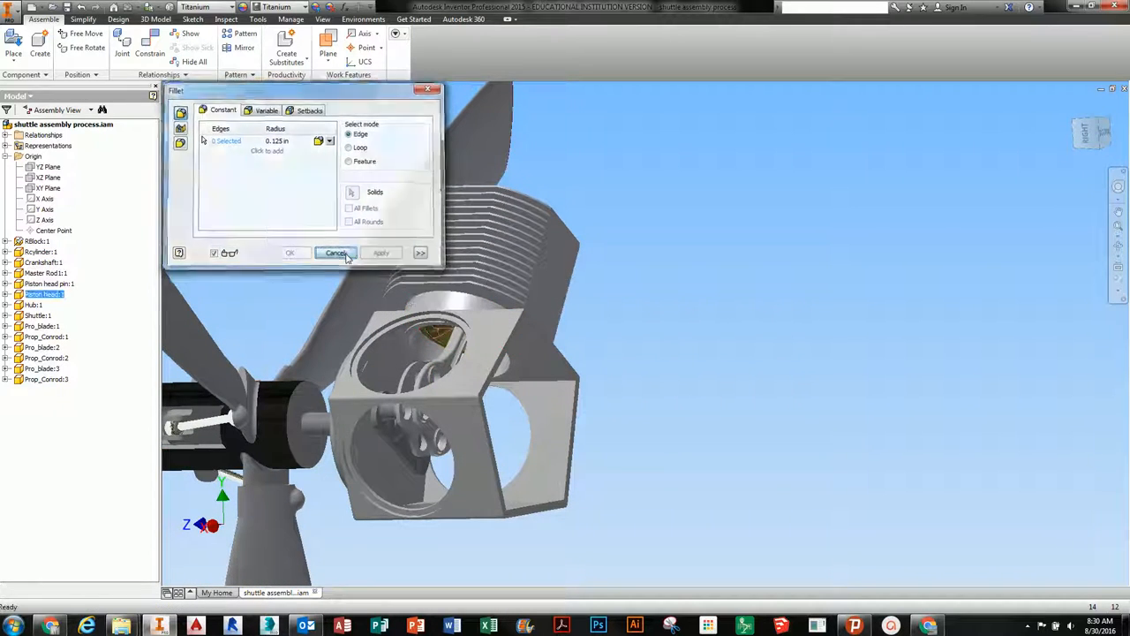
{"action": "left_click", "coordinate": [351, 256]}
{"action": "middle_click_drag", "start_coordinate": [396, 294], "coordinate": [273, 308], "text": "shift"}
{"action": "left_click_drag", "start_coordinate": [262, 301], "coordinate": [498, 322]}
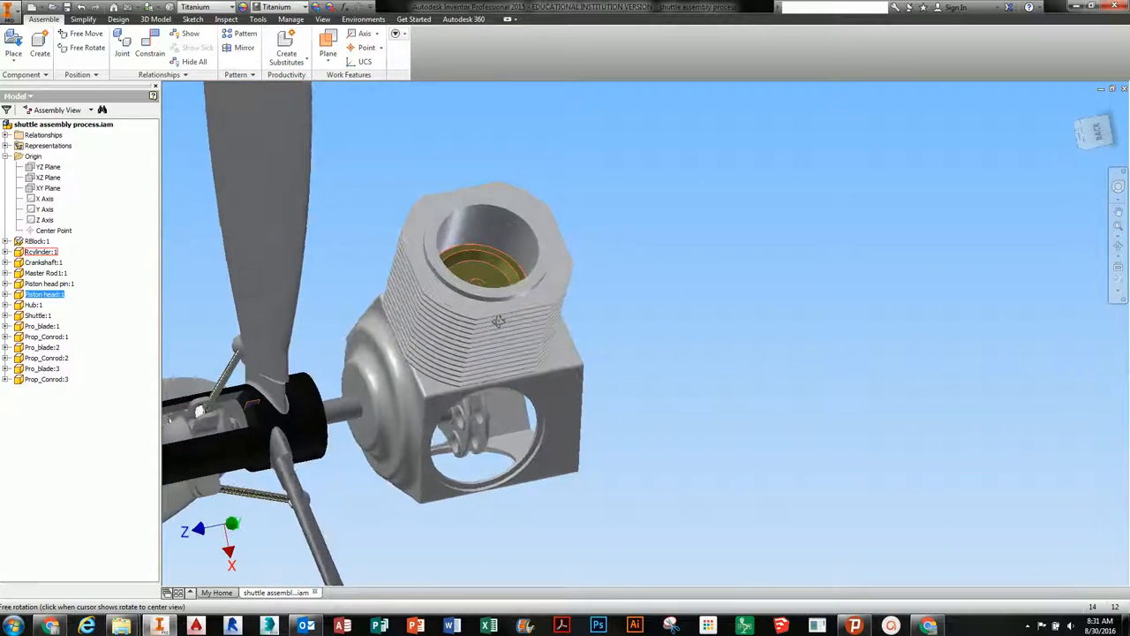
- Try a circular pattern of the Rcylinder around the central axis of the RBlock's round boss, with 4 occurrences at 90 degrees
{"action": "left_click", "coordinate": [554, 292]}
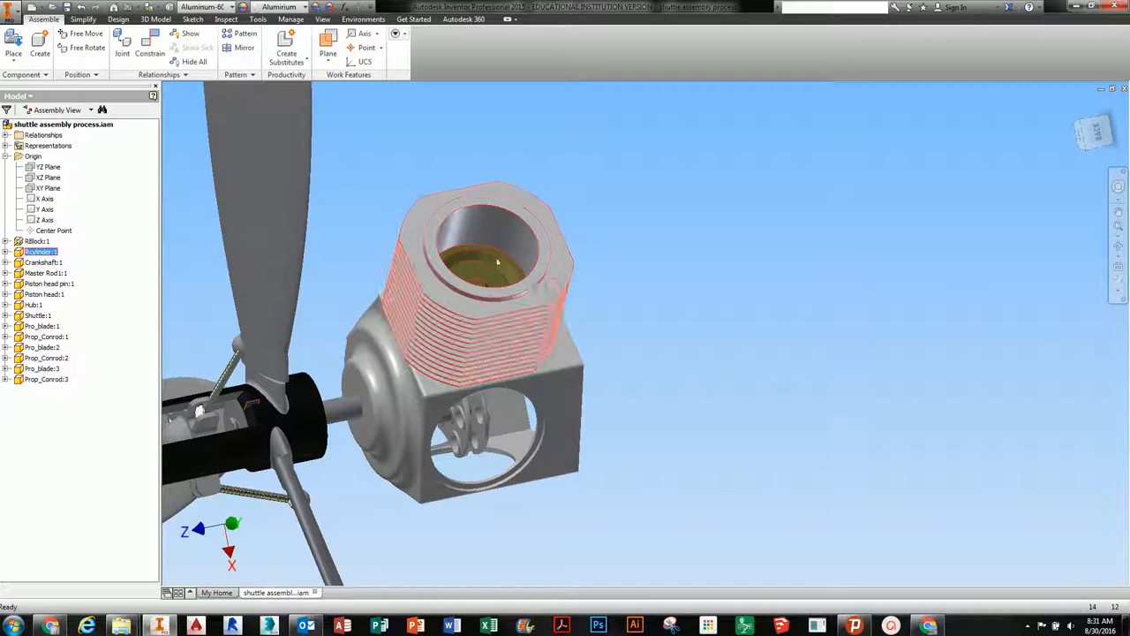
{"action": "left_click", "coordinate": [244, 35]}
{"action": "left_click", "coordinate": [228, 130]}
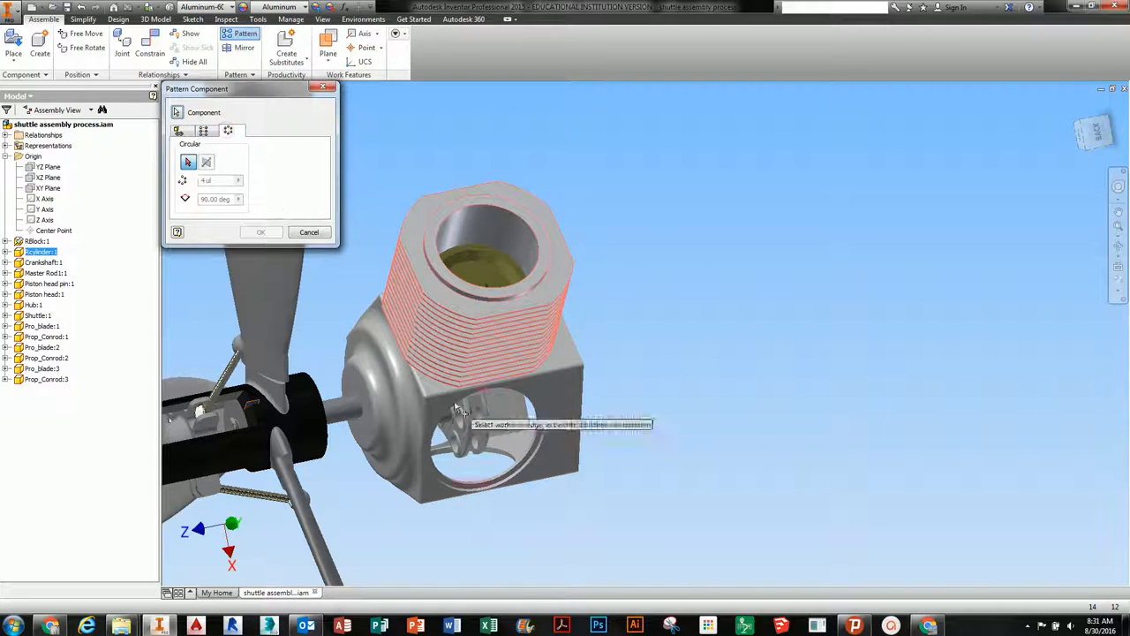
{"action": "middle_click_drag", "start_coordinate": [541, 439], "coordinate": [666, 435], "text": "shift"}
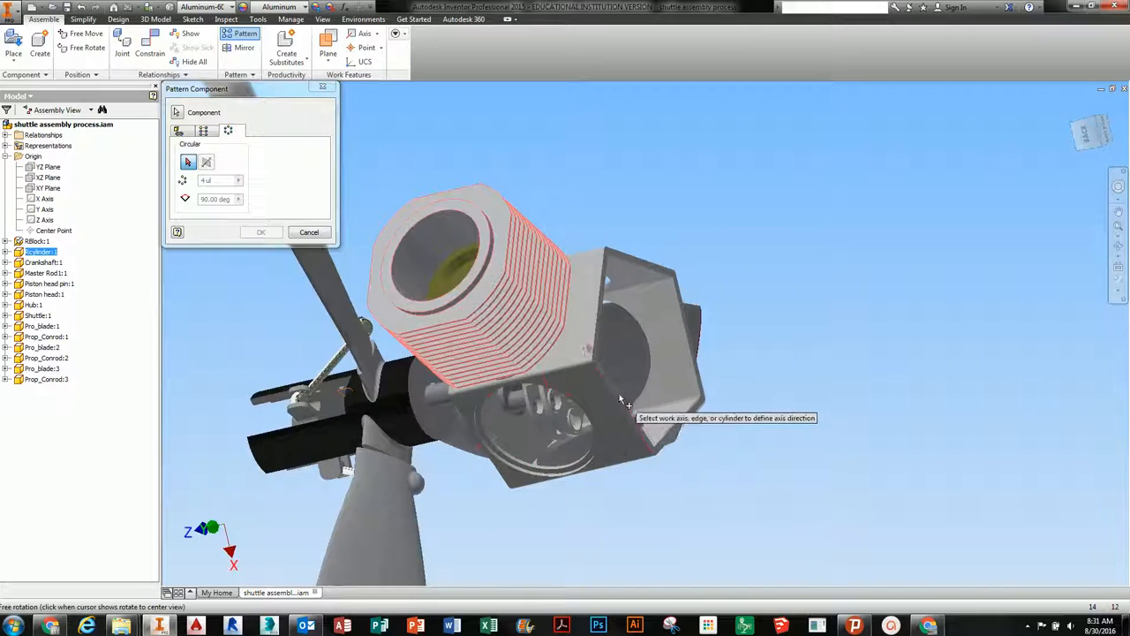
{"action": "middle_click_drag", "start_coordinate": [592, 427], "coordinate": [508, 408], "text": "shift"}
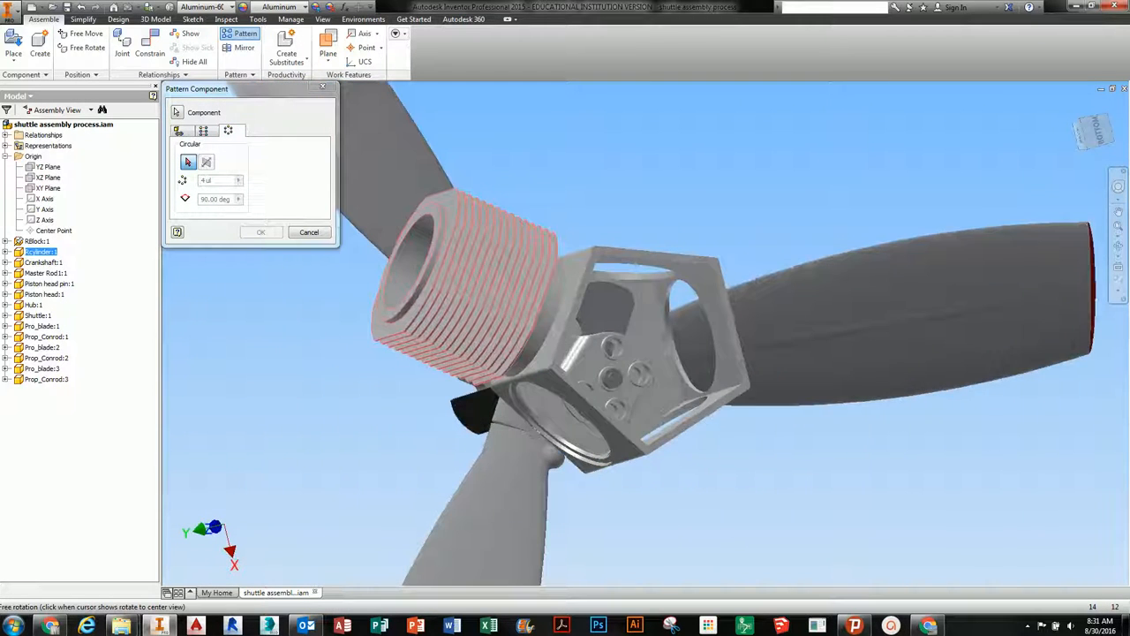
{"action": "middle_click_drag", "start_coordinate": [618, 381], "coordinate": [663, 269], "text": "shift"}
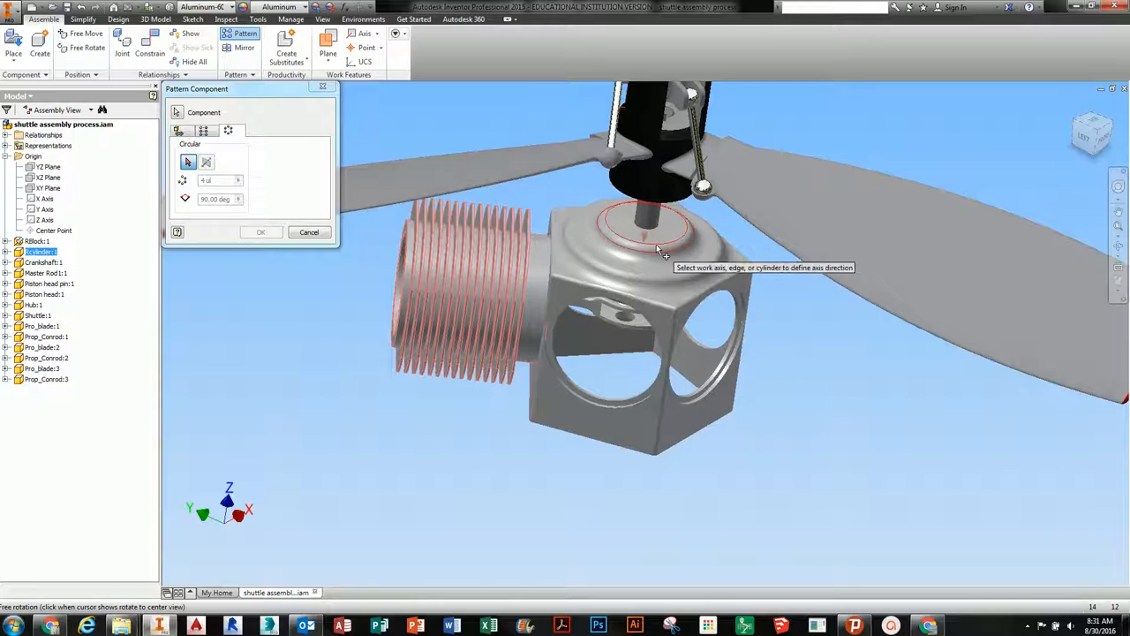
{"action": "left_click", "coordinate": [656, 244]}
{"action": "middle_click_drag", "start_coordinate": [628, 376], "coordinate": [643, 305], "text": "shift"}
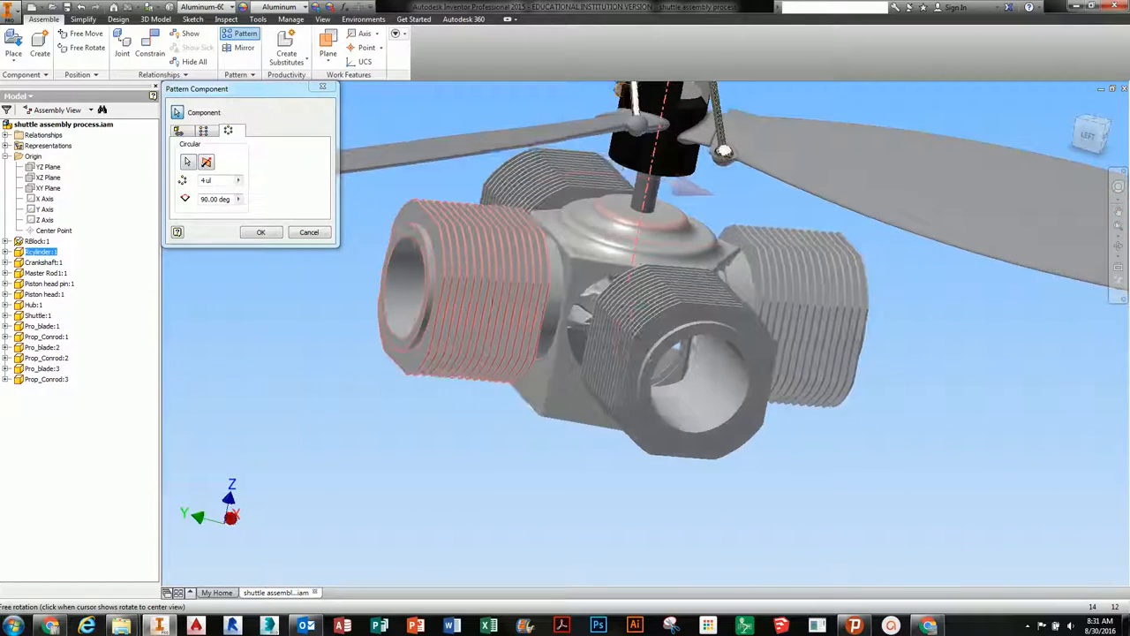
{"action": "left_click", "coordinate": [314, 233]}
- Close the shuttle assembly process file without saving the changes
{"action": "scroll", "coordinate": [495, 305], "scroll_direction": "up", "scroll_amount": 5}
{"action": "middle_click_drag", "start_coordinate": [560, 310], "coordinate": [576, 372], "text": "shift"}
{"action": "scroll", "coordinate": [470, 372], "scroll_direction": "down", "scroll_amount": 3}
{"action": "scroll", "coordinate": [576, 372], "scroll_direction": "up", "scroll_amount": 2}
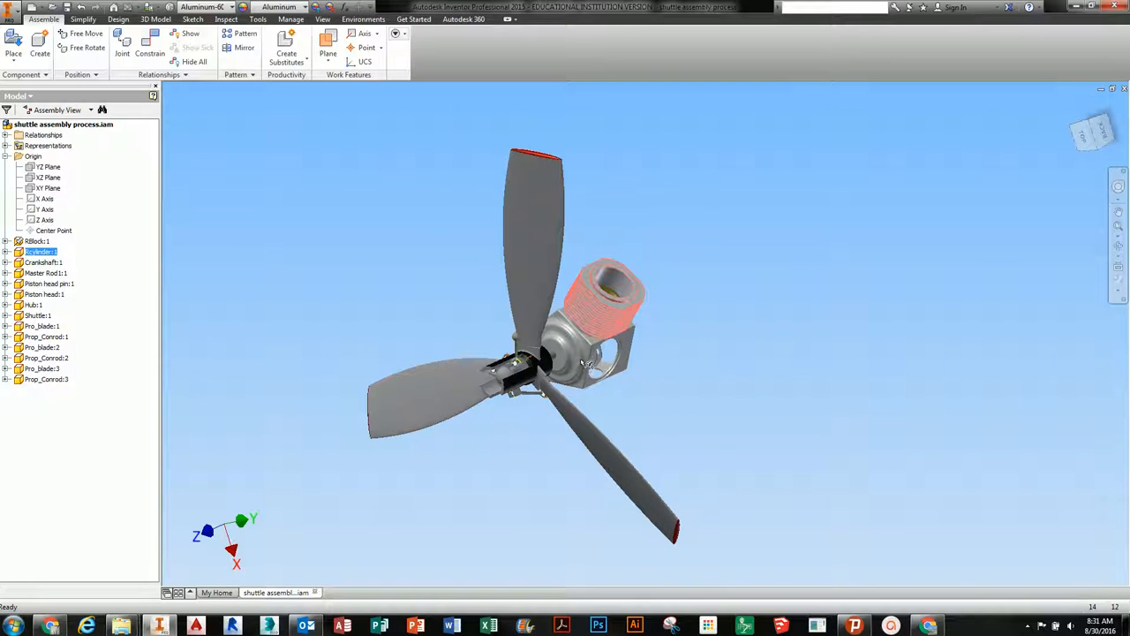
{"action": "middle_click_drag", "start_coordinate": [599, 357], "coordinate": [597, 394]}
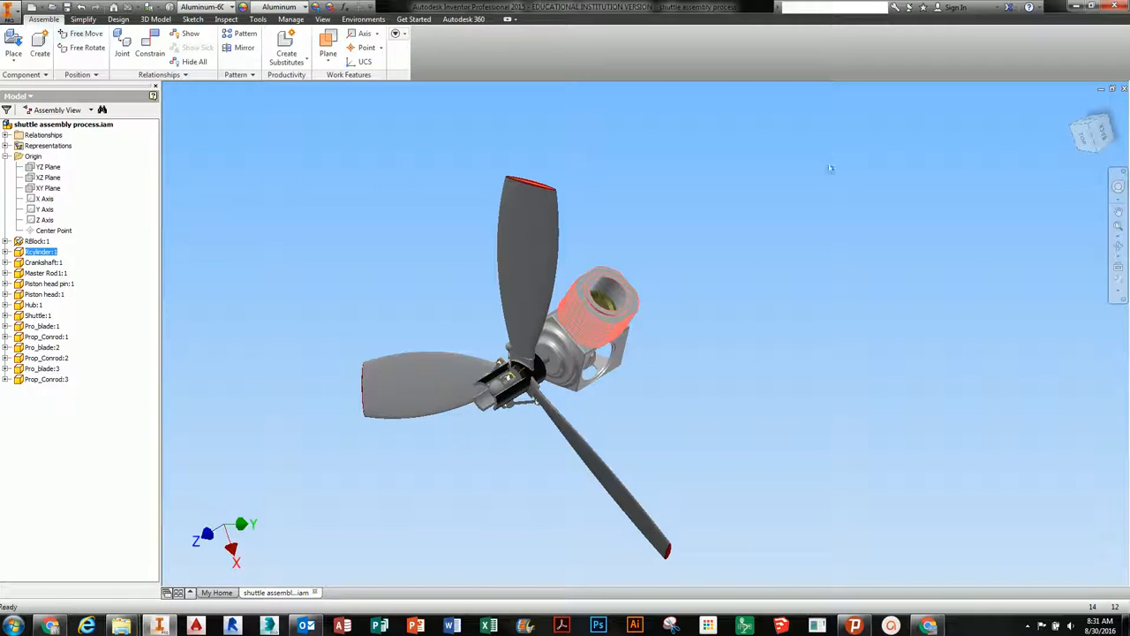
{"action": "left_click", "coordinate": [1124, 89]}
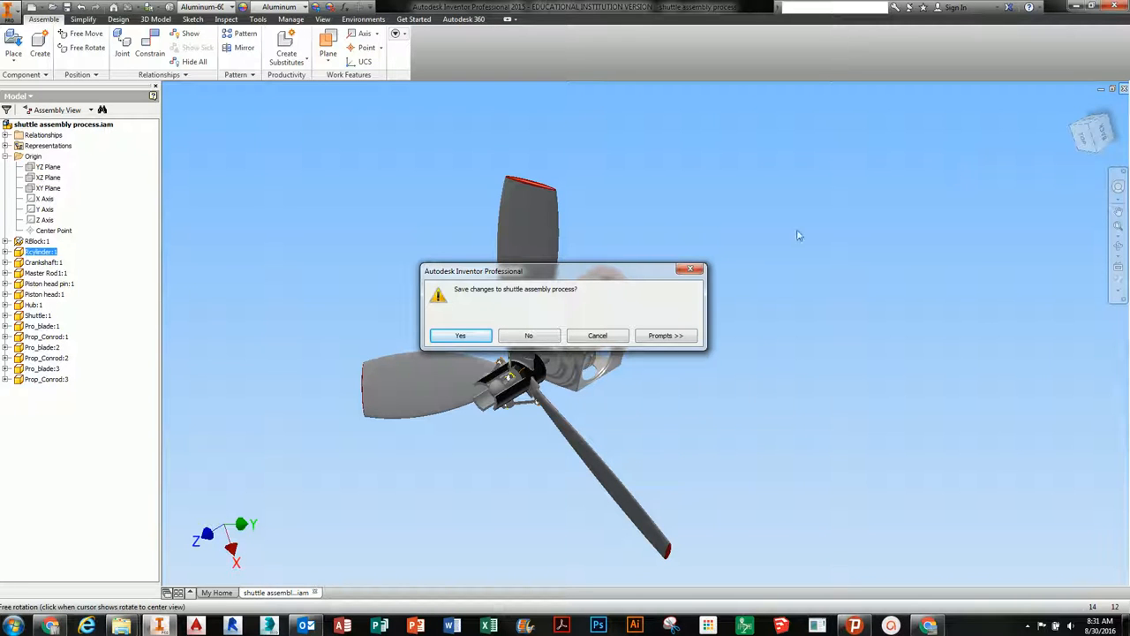
{"action": "left_click", "coordinate": [529, 336]}
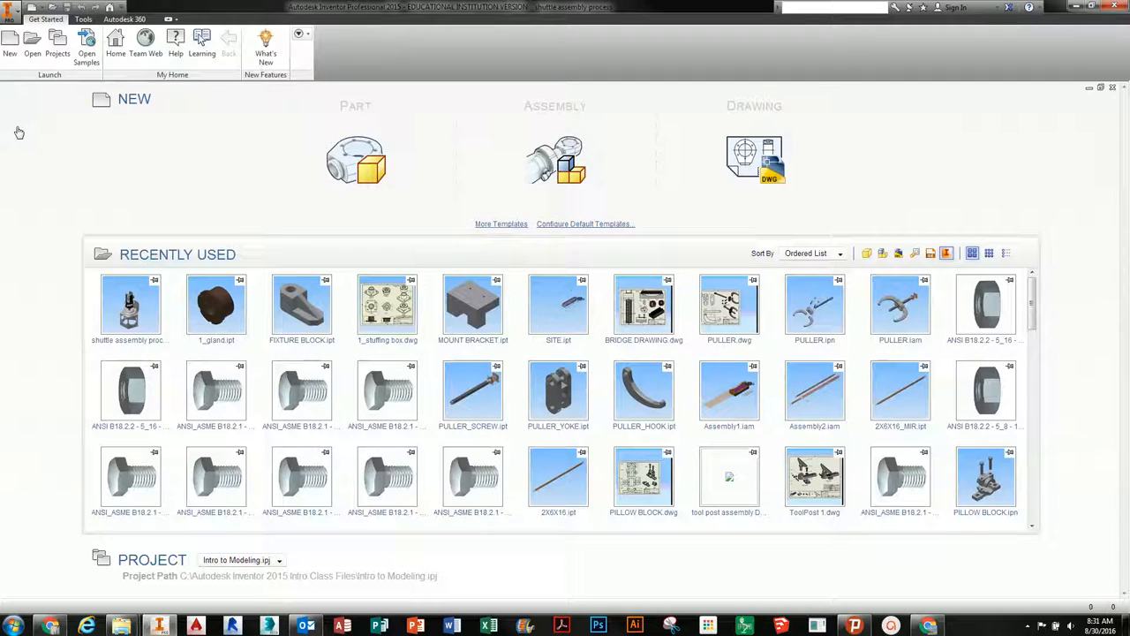